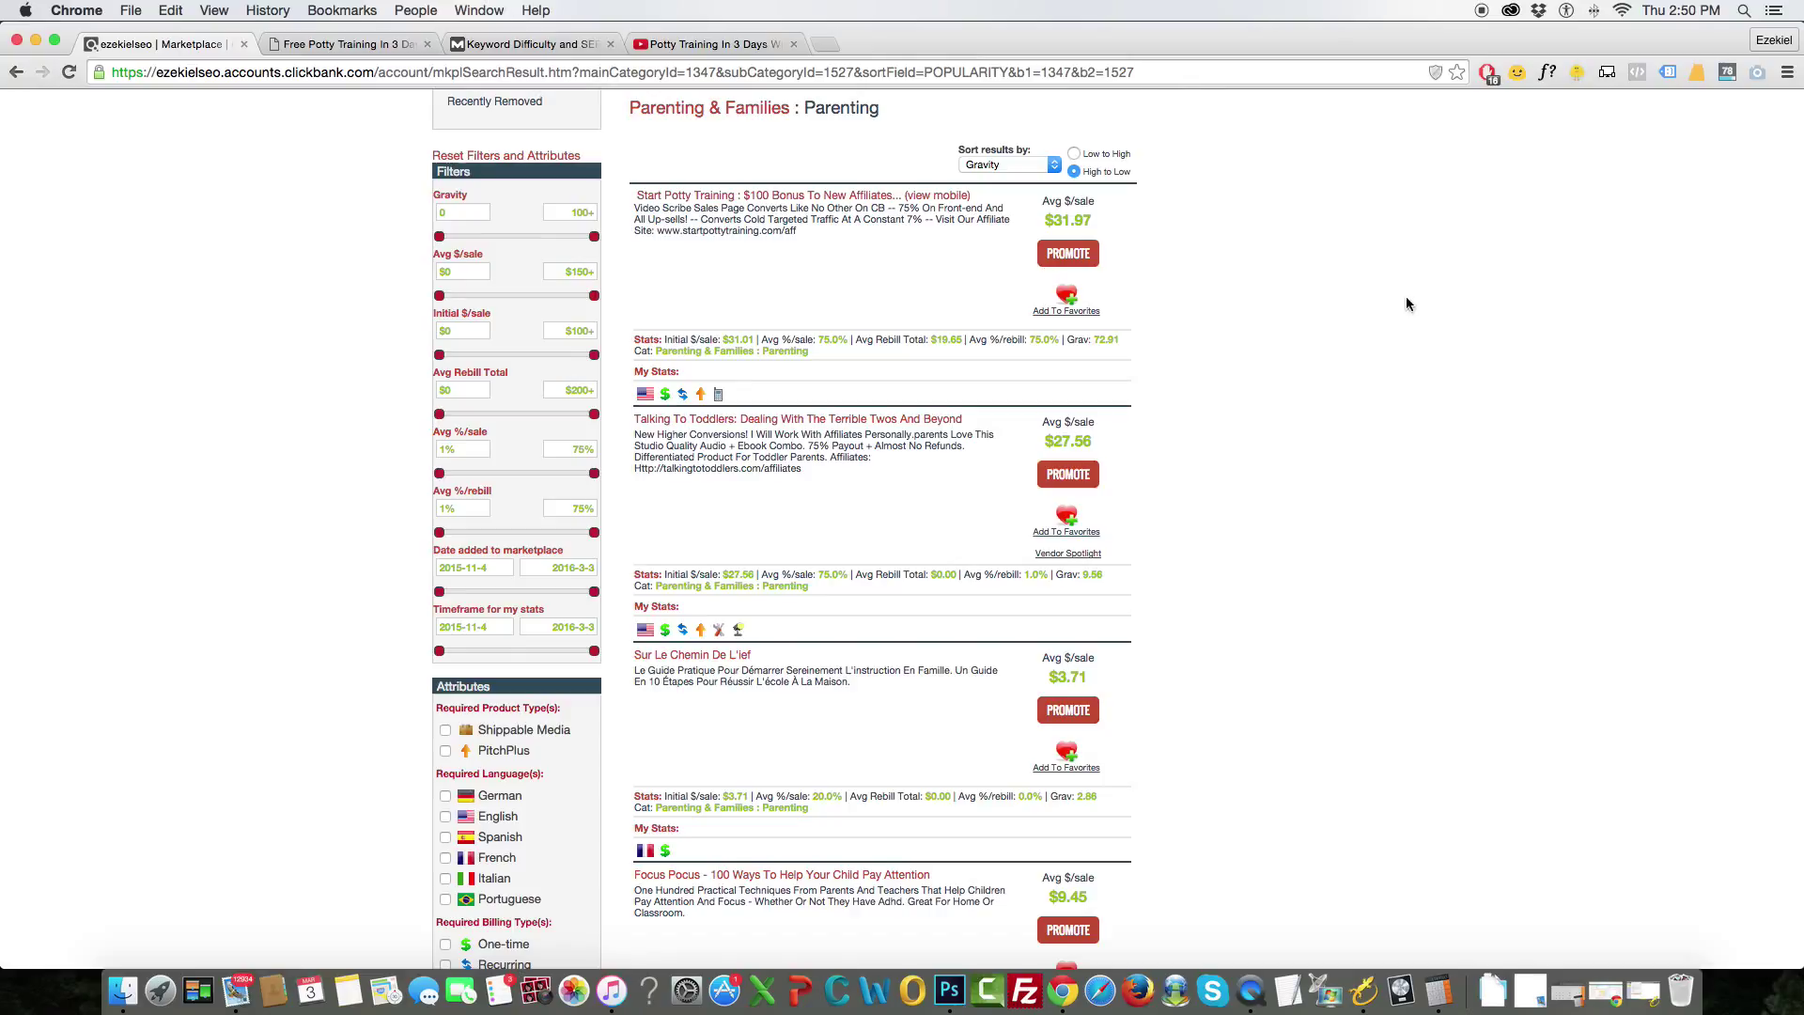
Scroll the page and highlight the Parenting category name.
{"action": "scroll", "coordinate": [1406, 302], "scroll_direction": "up", "scroll_amount": 5}
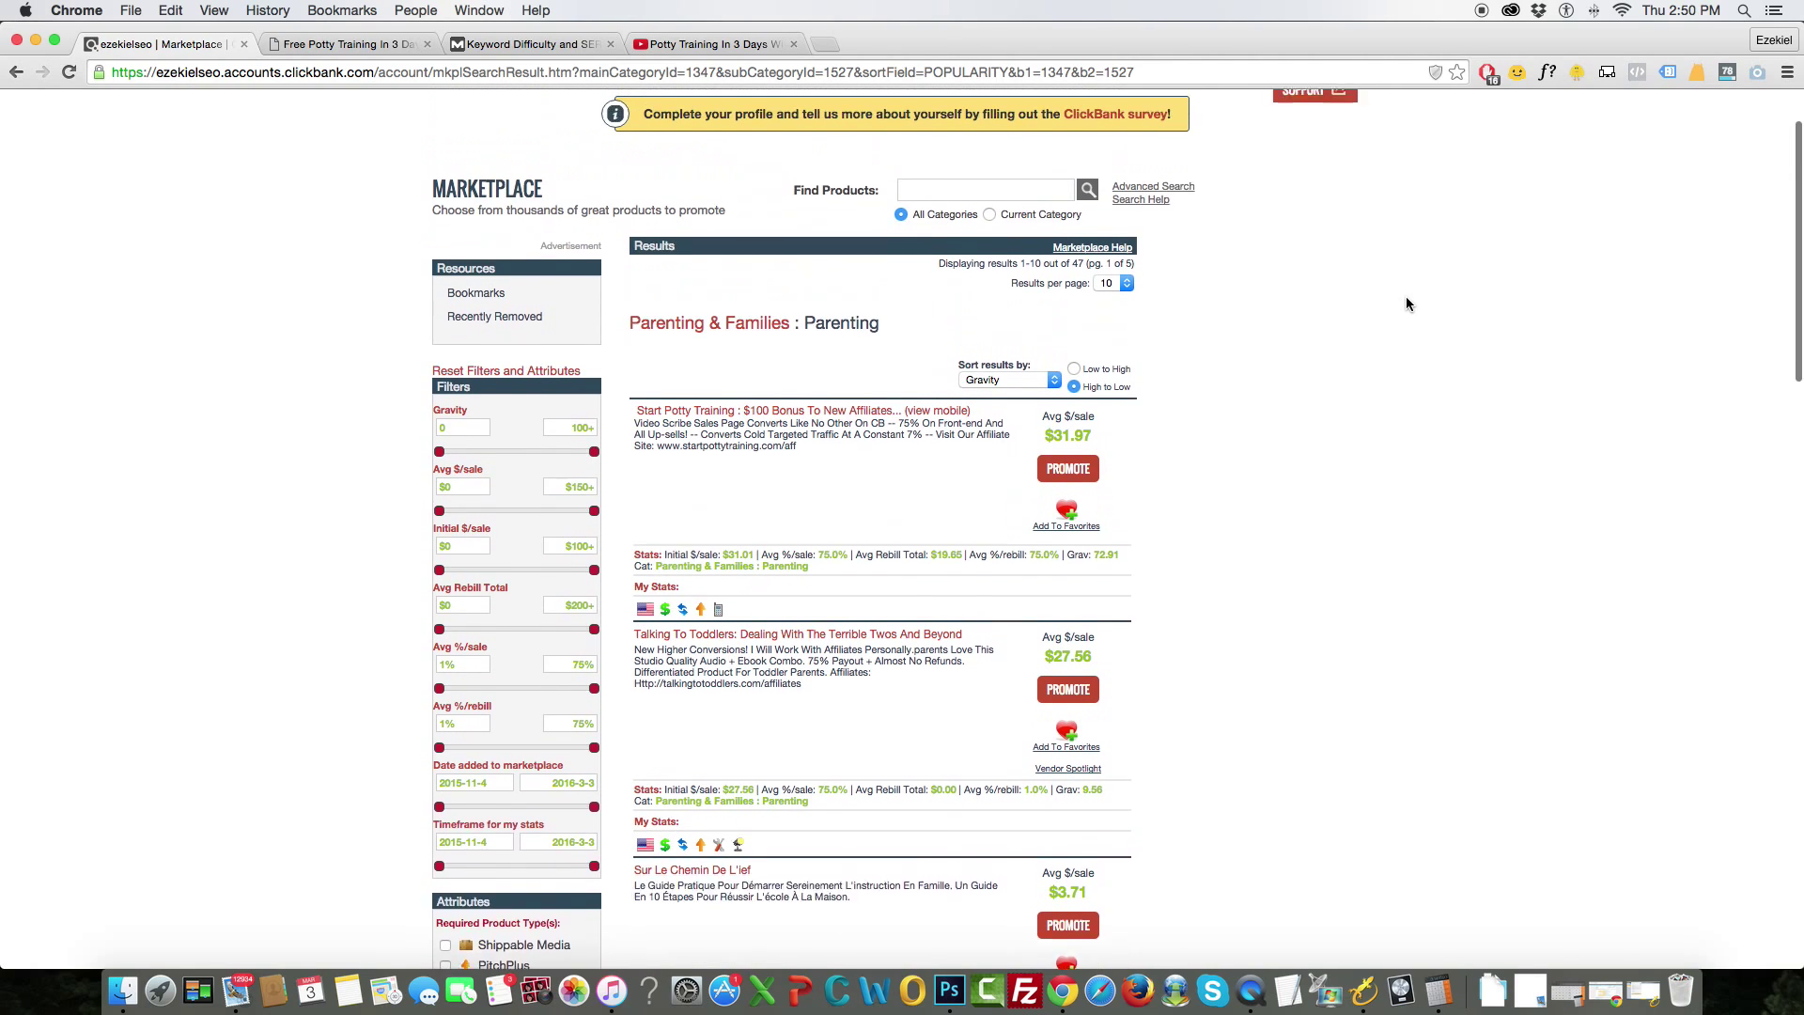
{"action": "scroll", "coordinate": [1406, 303], "scroll_direction": "down", "scroll_amount": 5}
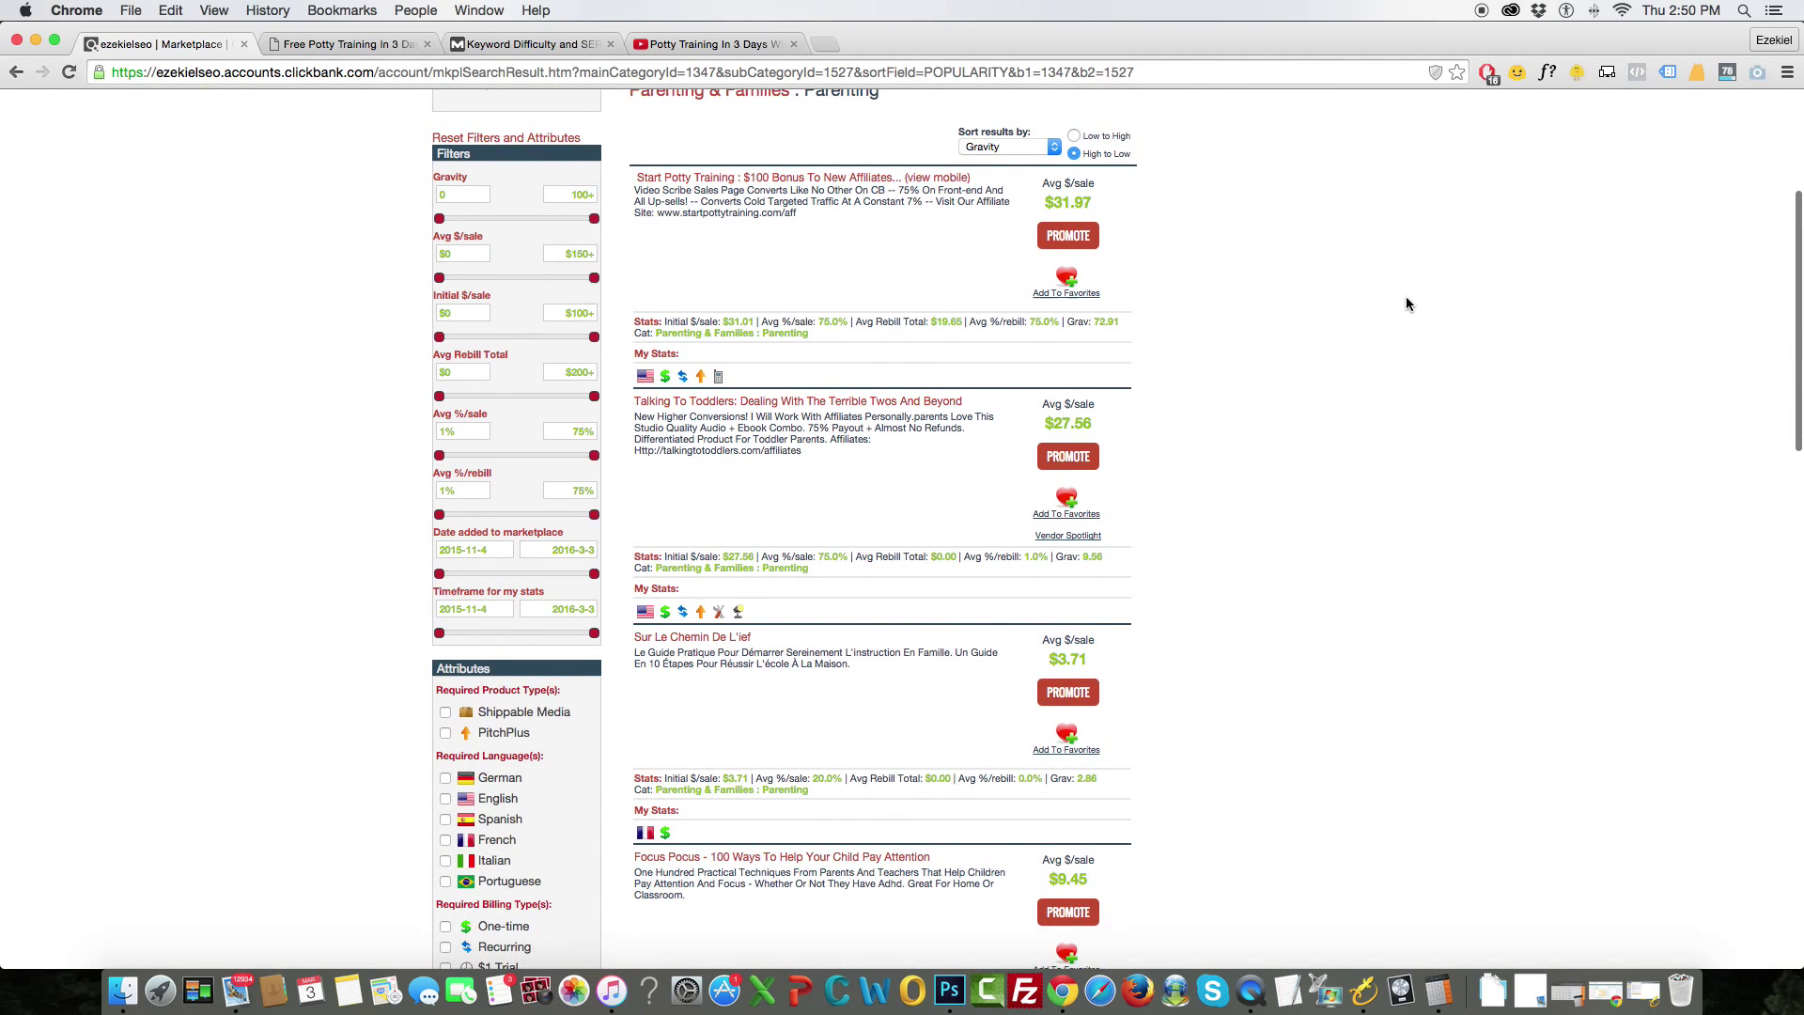
{"action": "scroll", "coordinate": [1405, 302], "scroll_direction": "down", "scroll_amount": 2}
{"action": "scroll", "coordinate": [1406, 303], "scroll_direction": "up", "scroll_amount": 4}
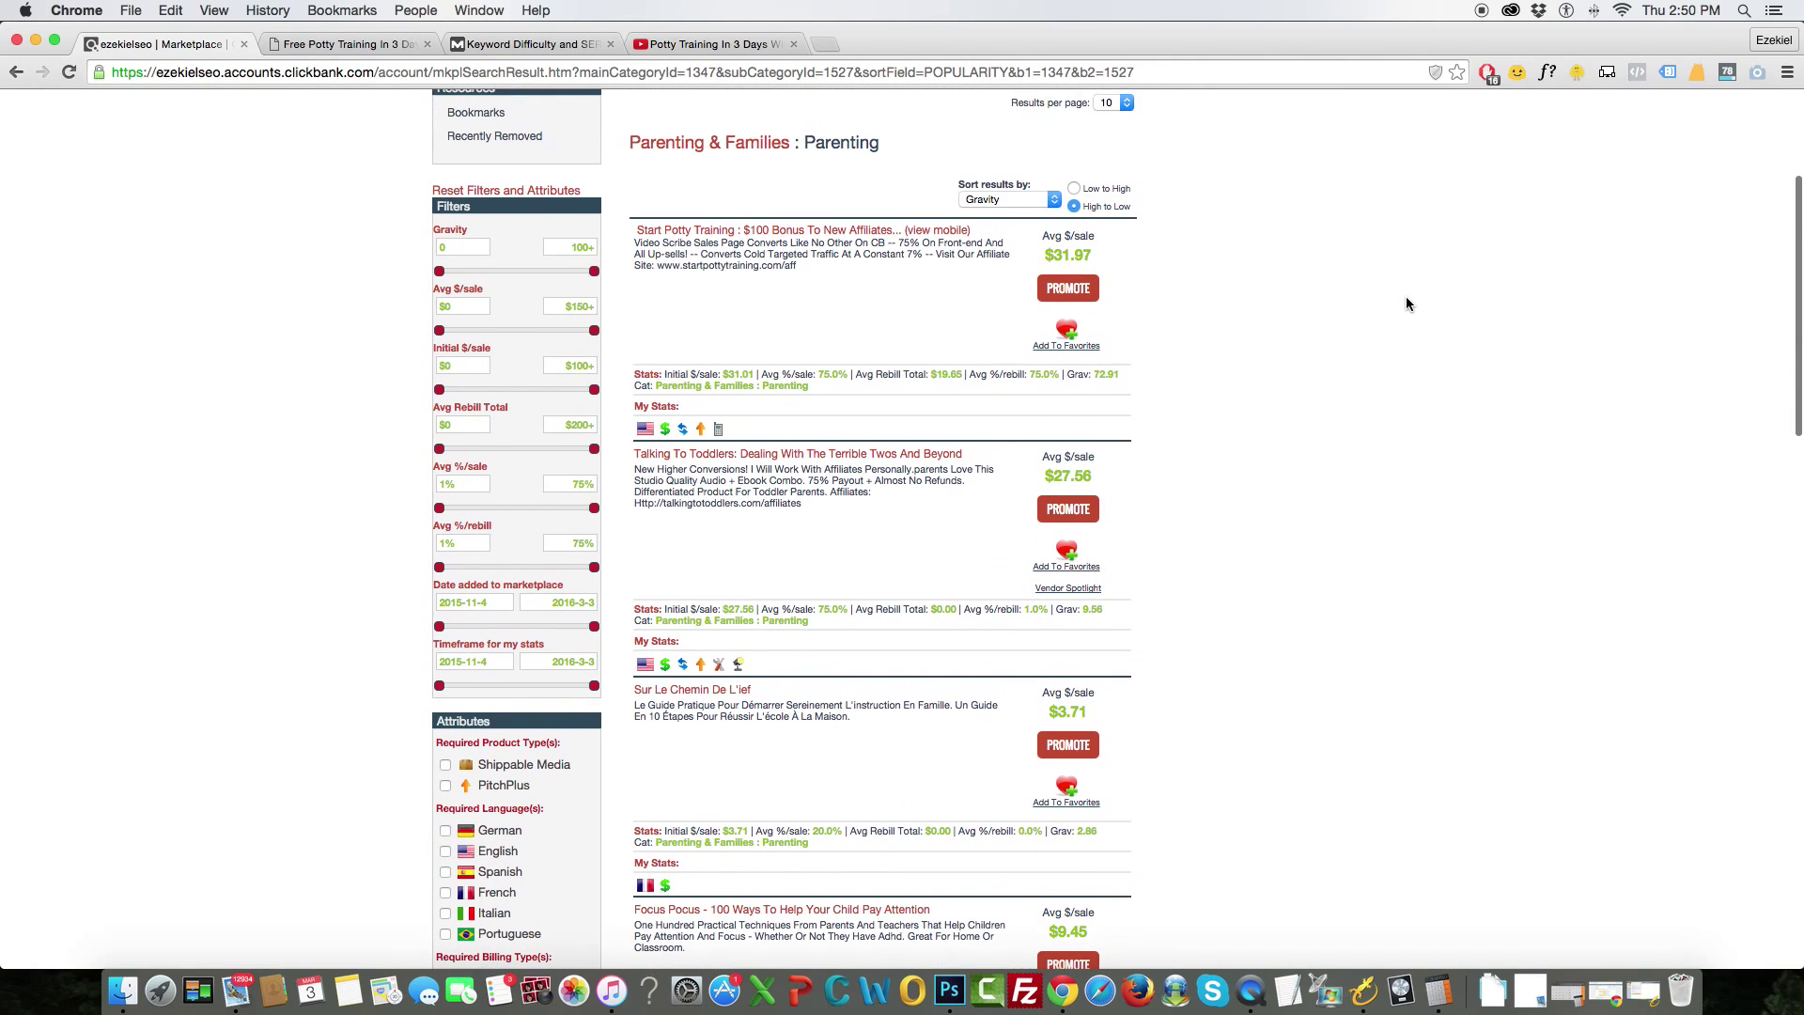
{"action": "left_click_drag", "start_coordinate": [899, 143], "coordinate": [803, 149]}
{"action": "left_click", "coordinate": [804, 151]}
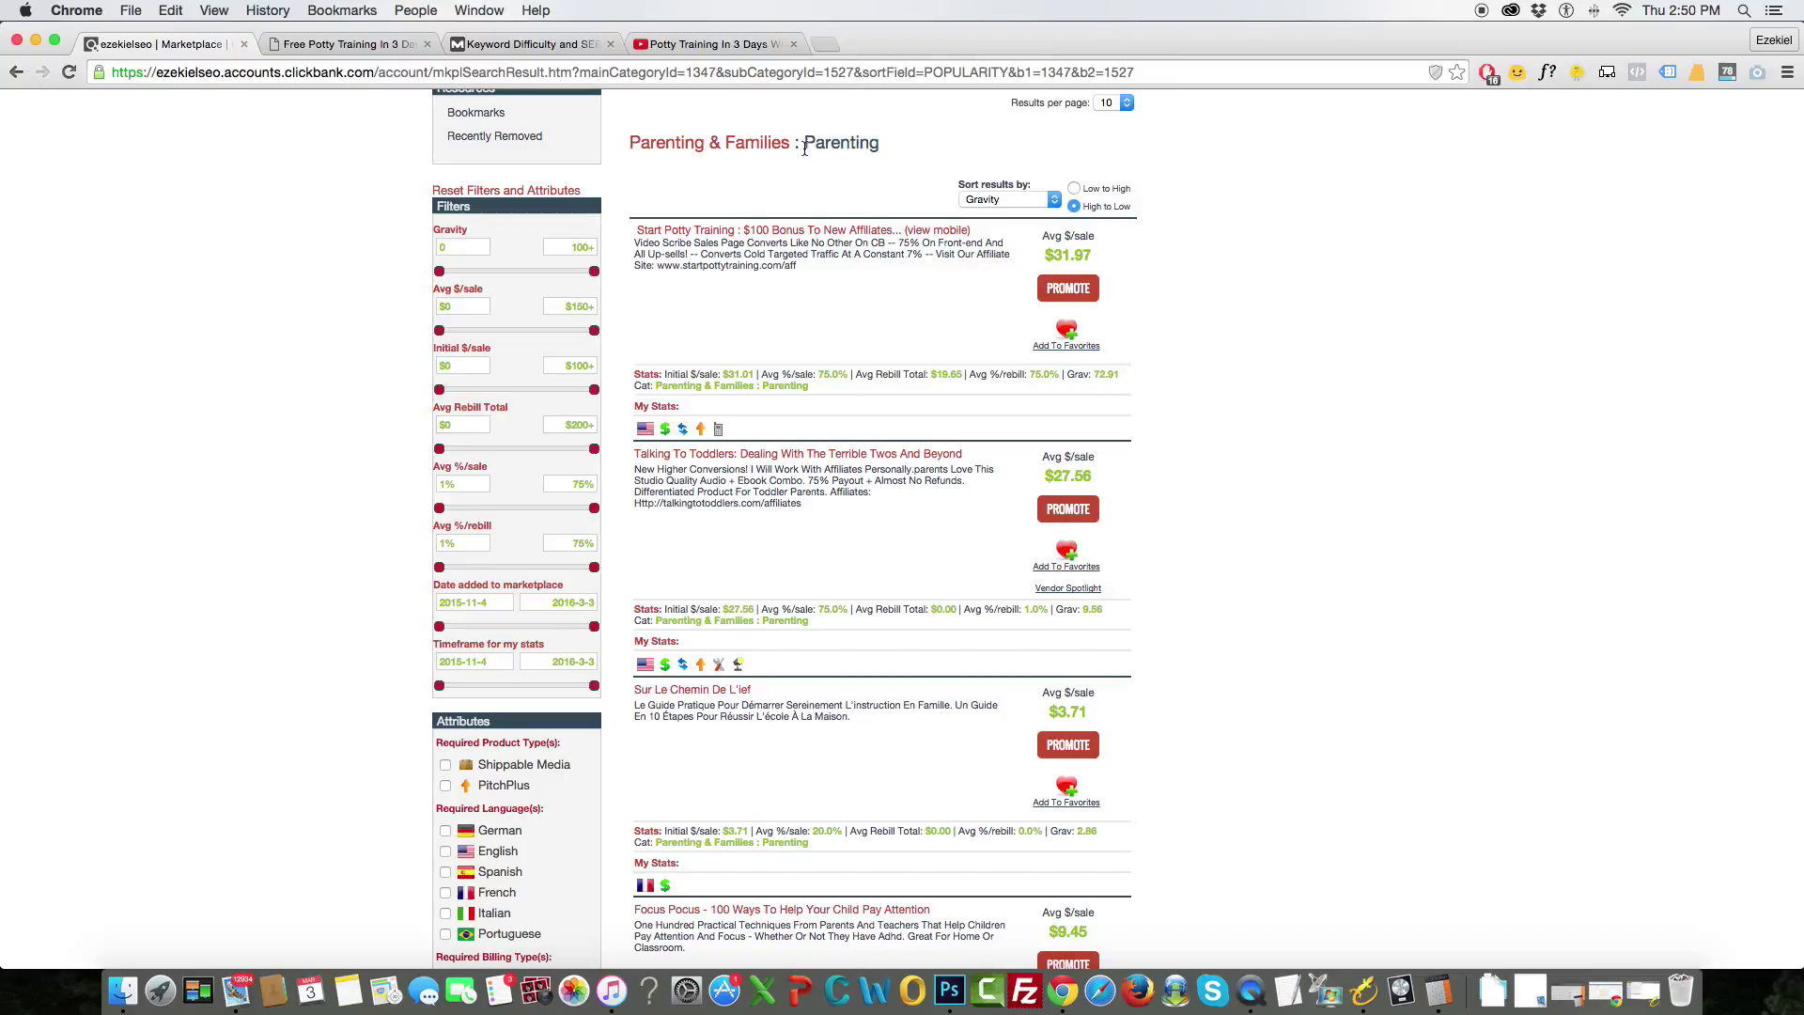
{"action": "left_click_drag", "start_coordinate": [805, 147], "coordinate": [893, 144]}
{"action": "left_click", "coordinate": [892, 145]}
In LongTailPro, add seeds 'potty training' and 'potty training for new moms' and fetch 1602 keywords.
{"action": "left_click", "coordinate": [1386, 1002]}
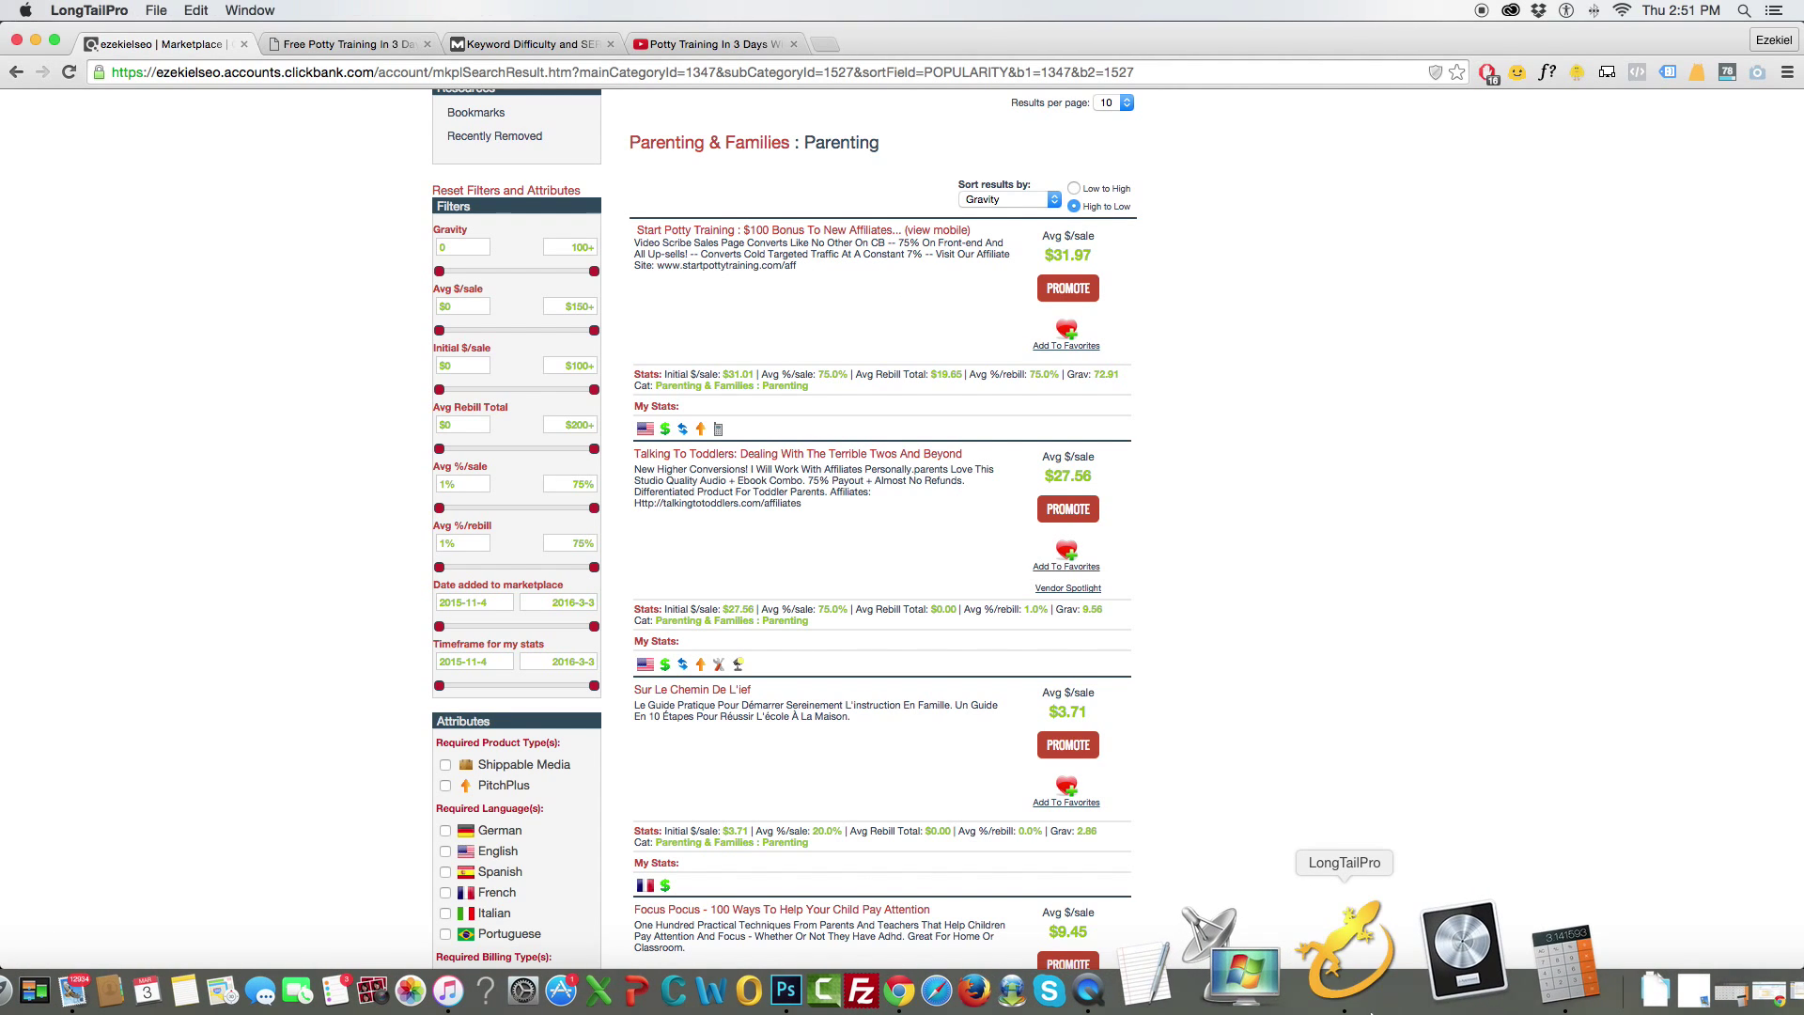
{"action": "left_click", "coordinate": [396, 115]}
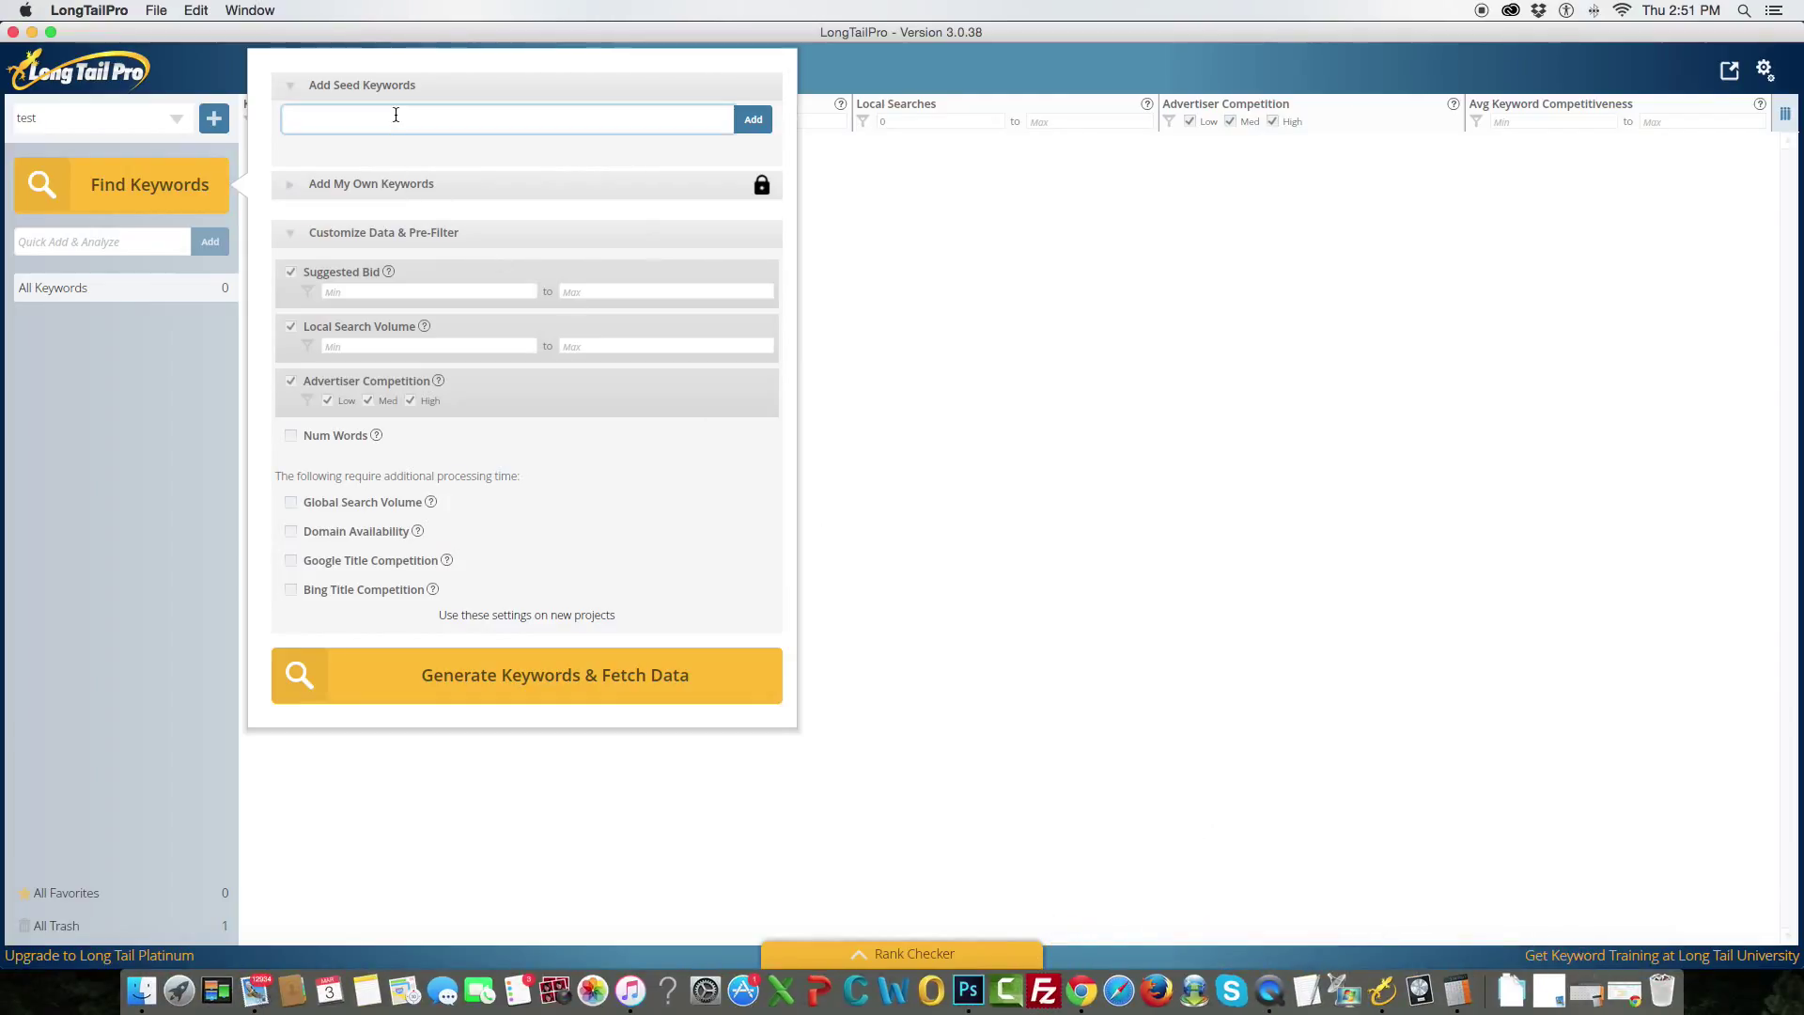
{"action": "type", "text": "potty training"}
{"action": "key", "text": "Return"}
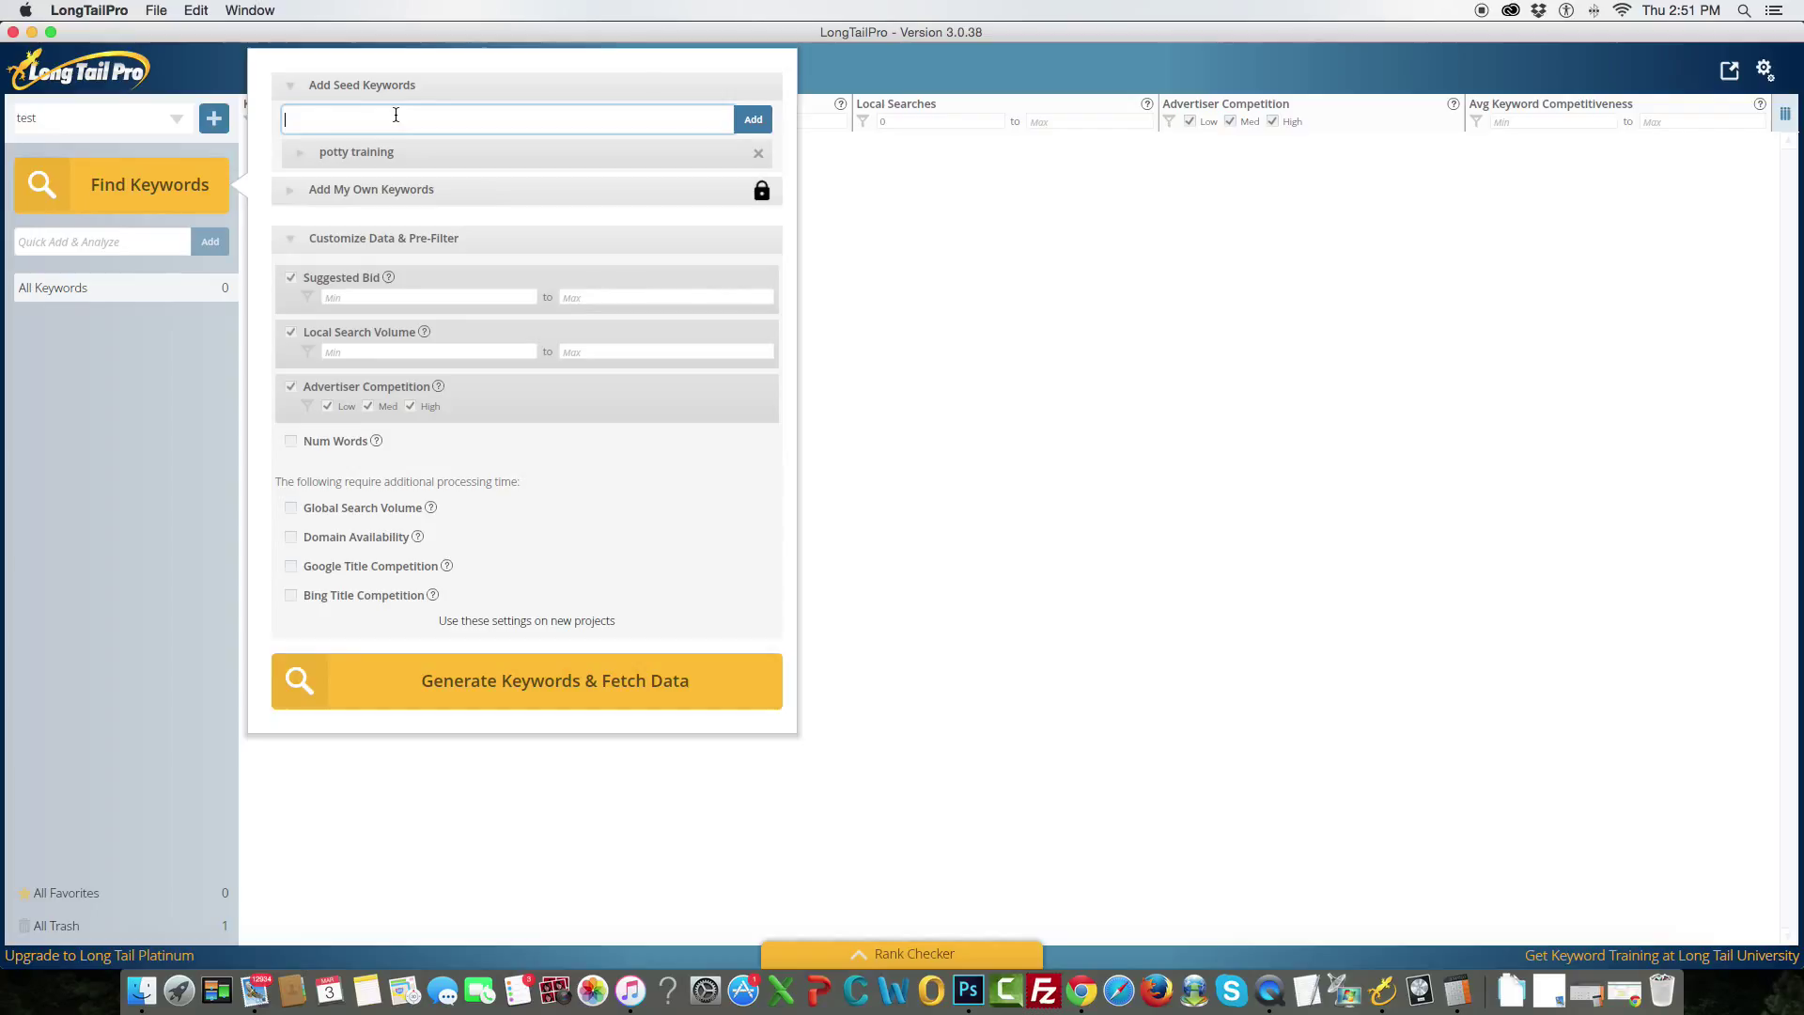
{"action": "type", "text": "potty training for new moms"}
{"action": "key", "text": "Return"}
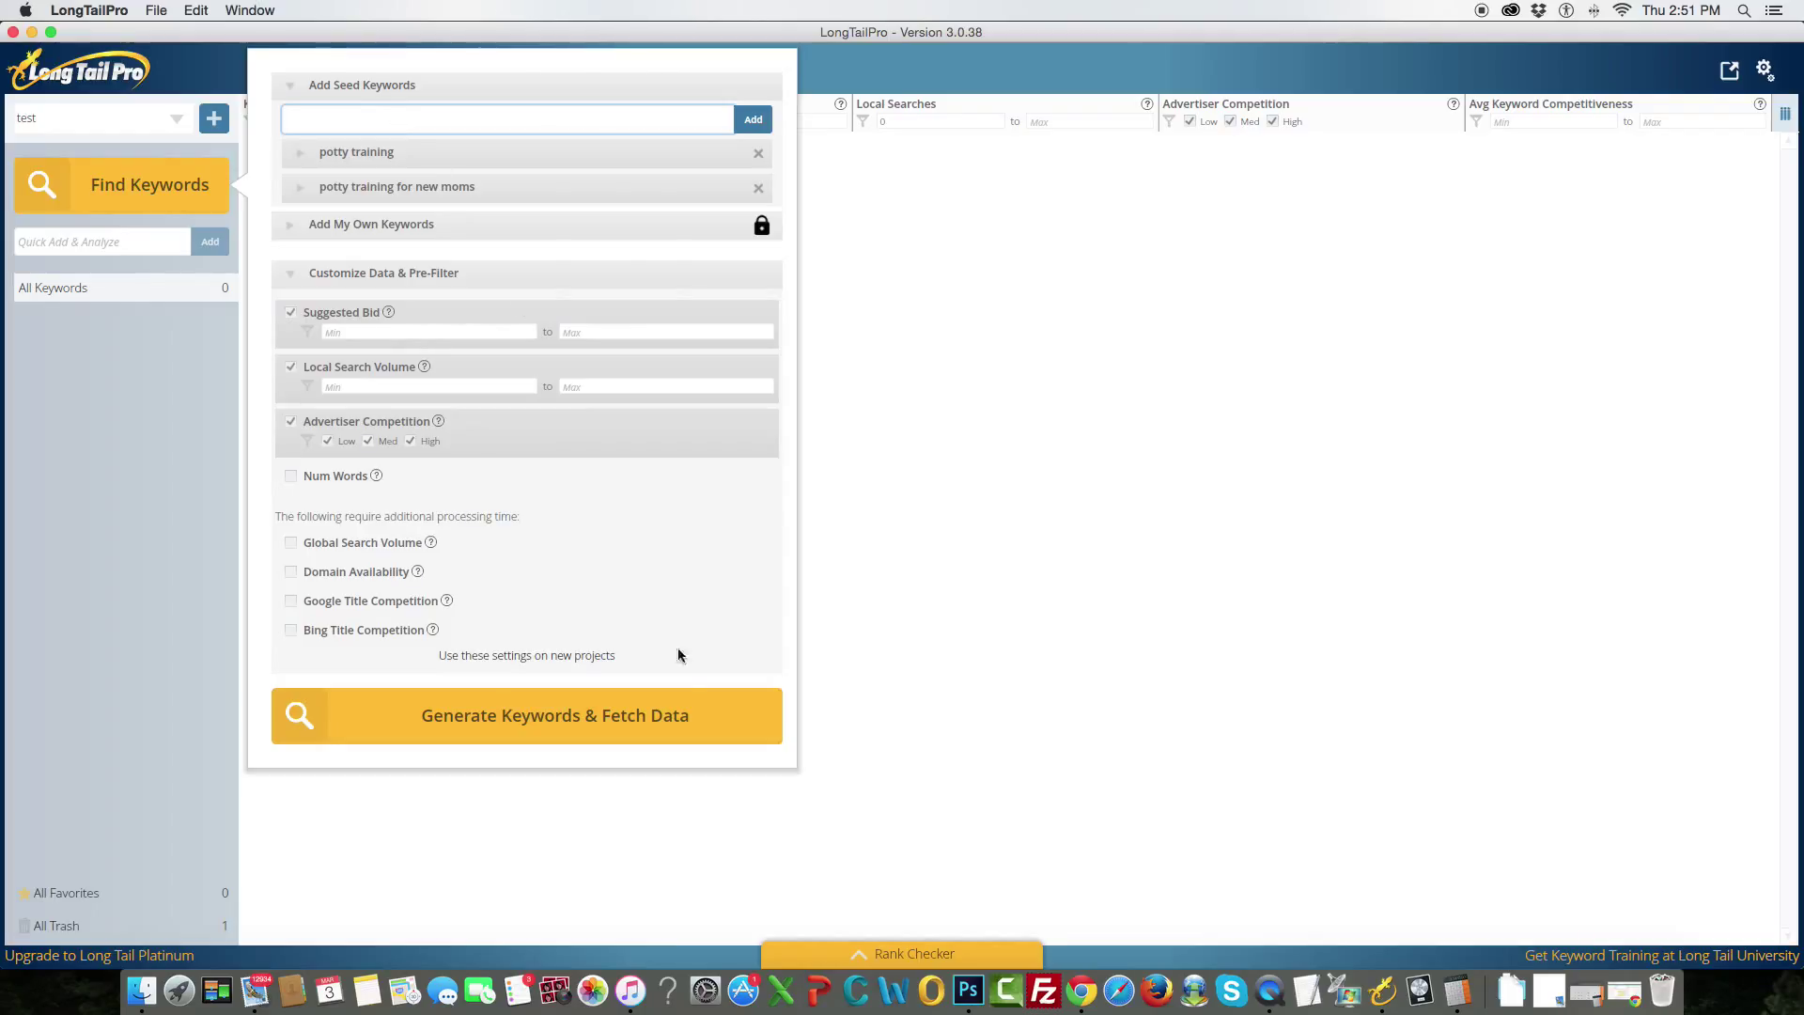
{"action": "left_click", "coordinate": [672, 712]}
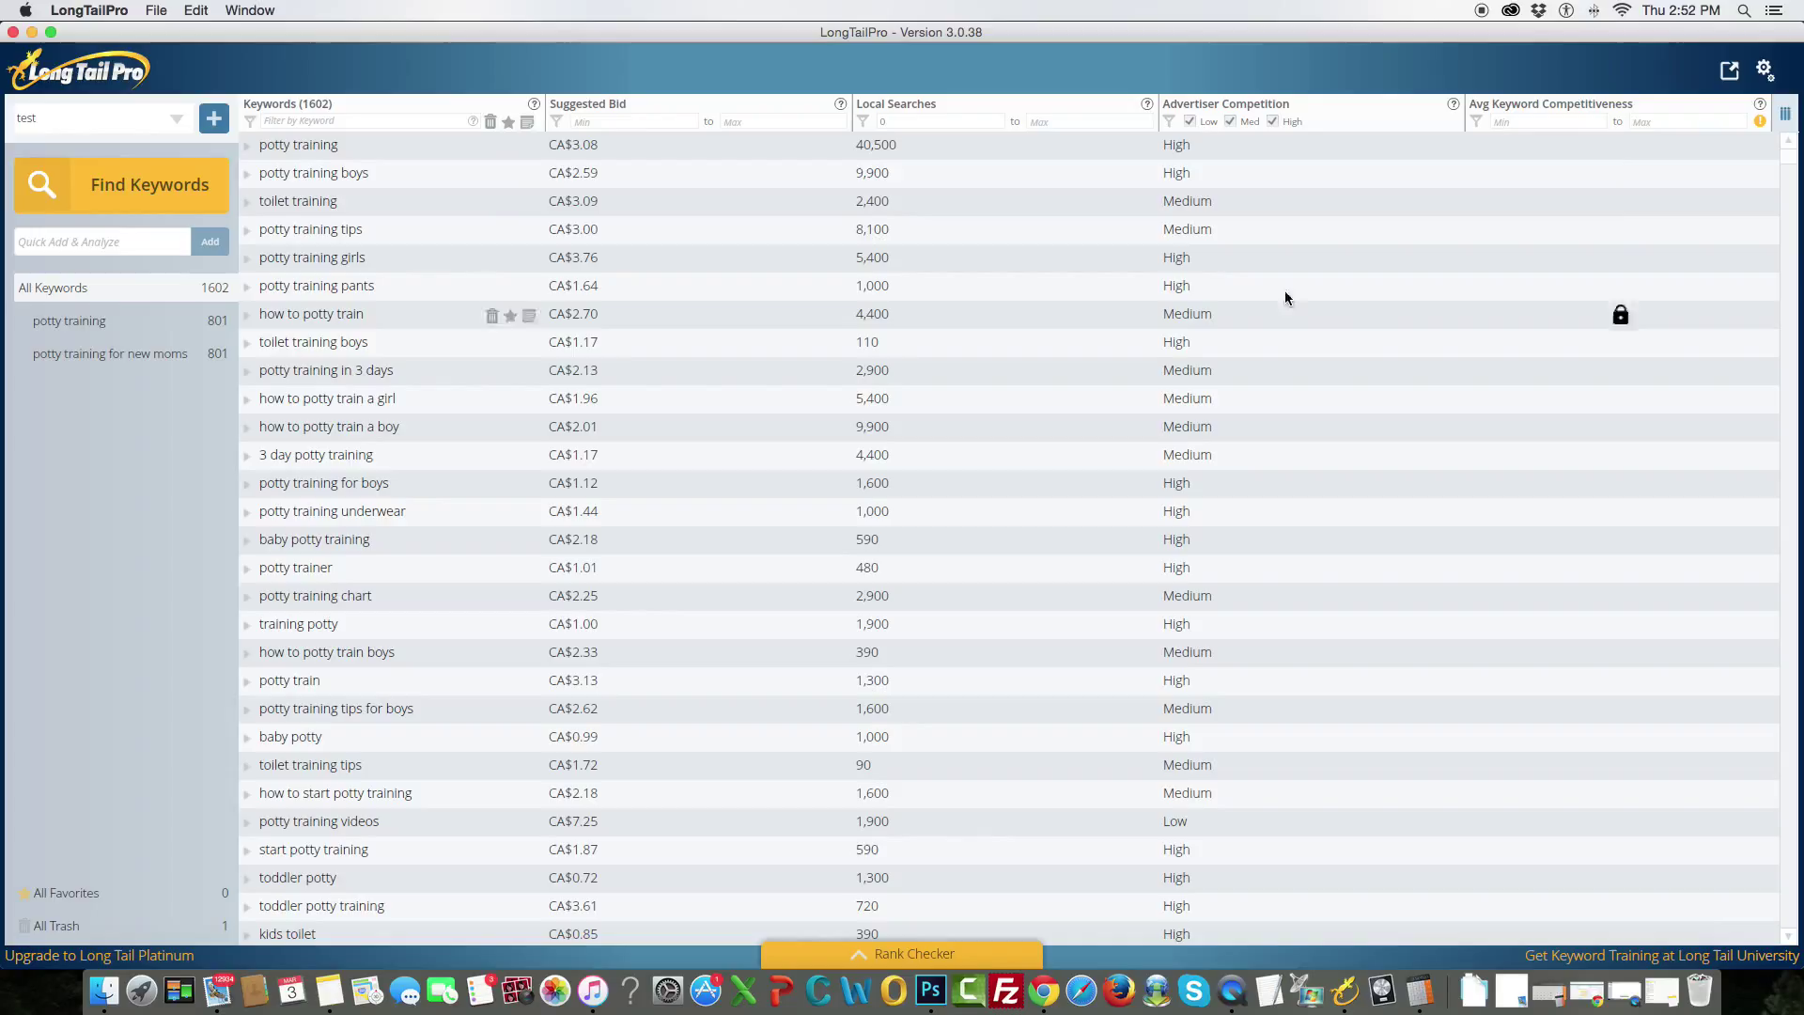
Sort keywords by Local Searches, descending, so 'potty training' (40,500) tops the list.
{"action": "left_click", "coordinate": [1125, 105]}
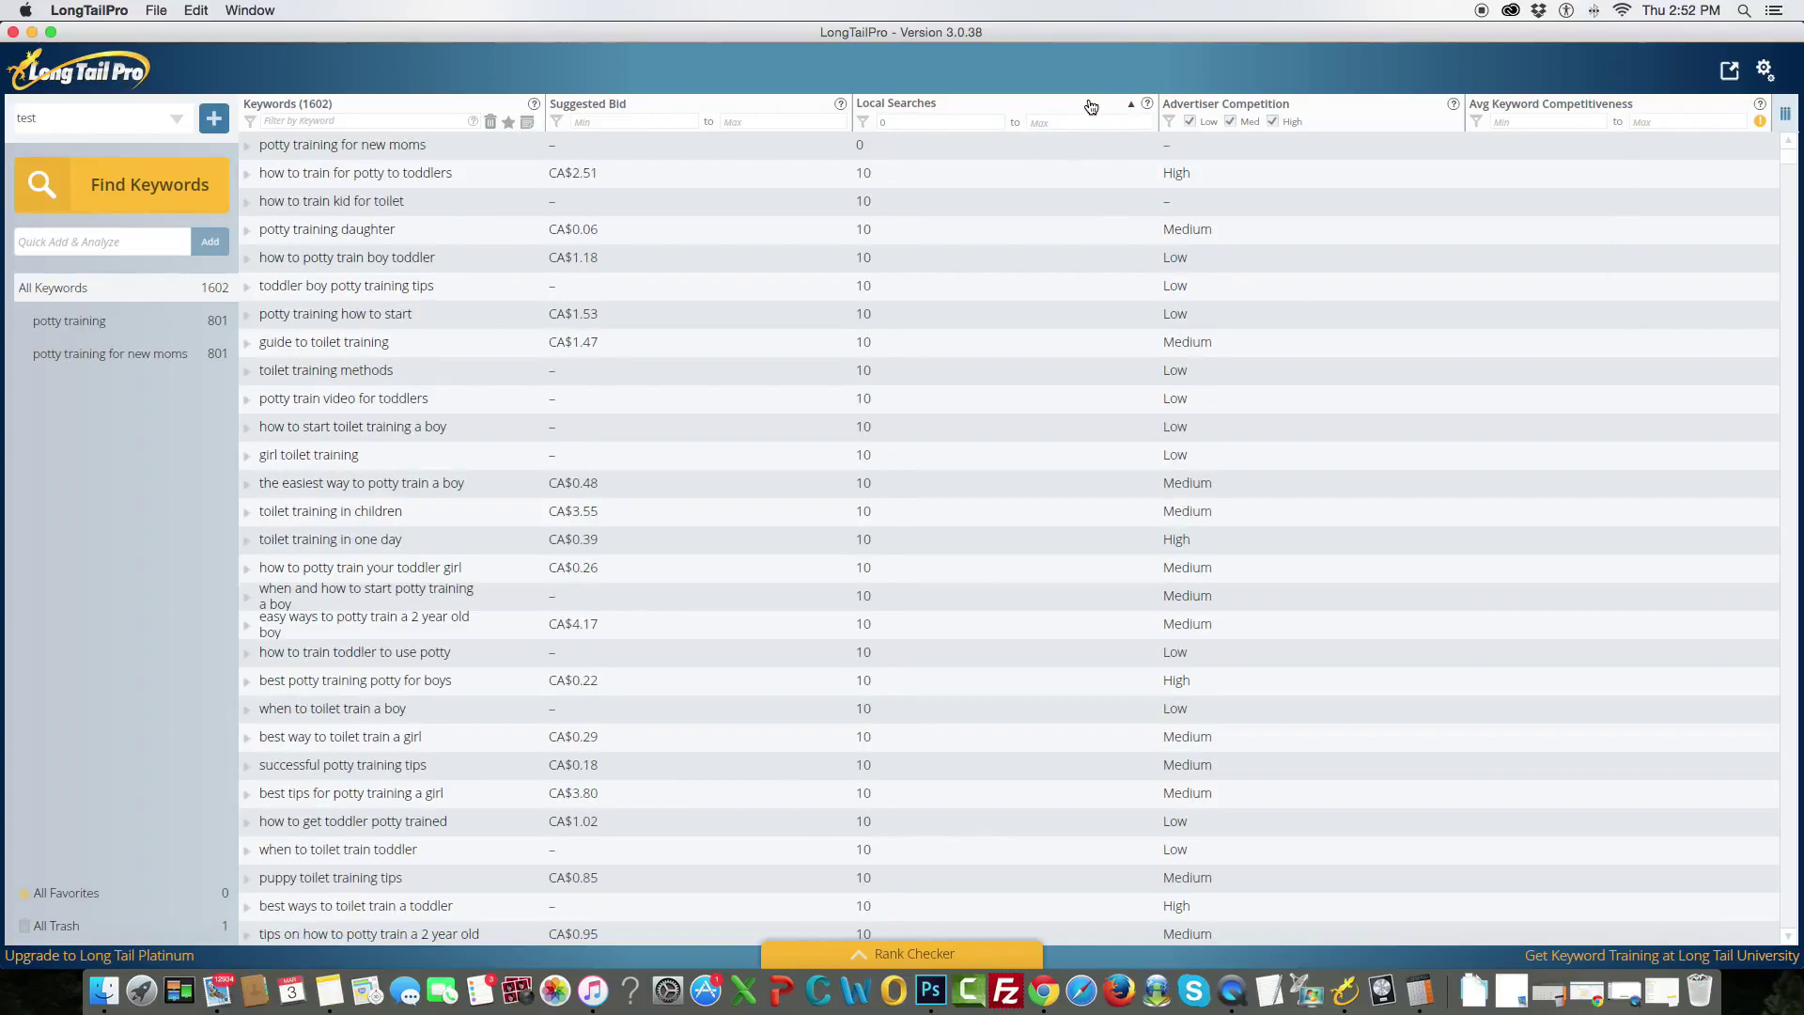
{"action": "left_click", "coordinate": [1090, 107]}
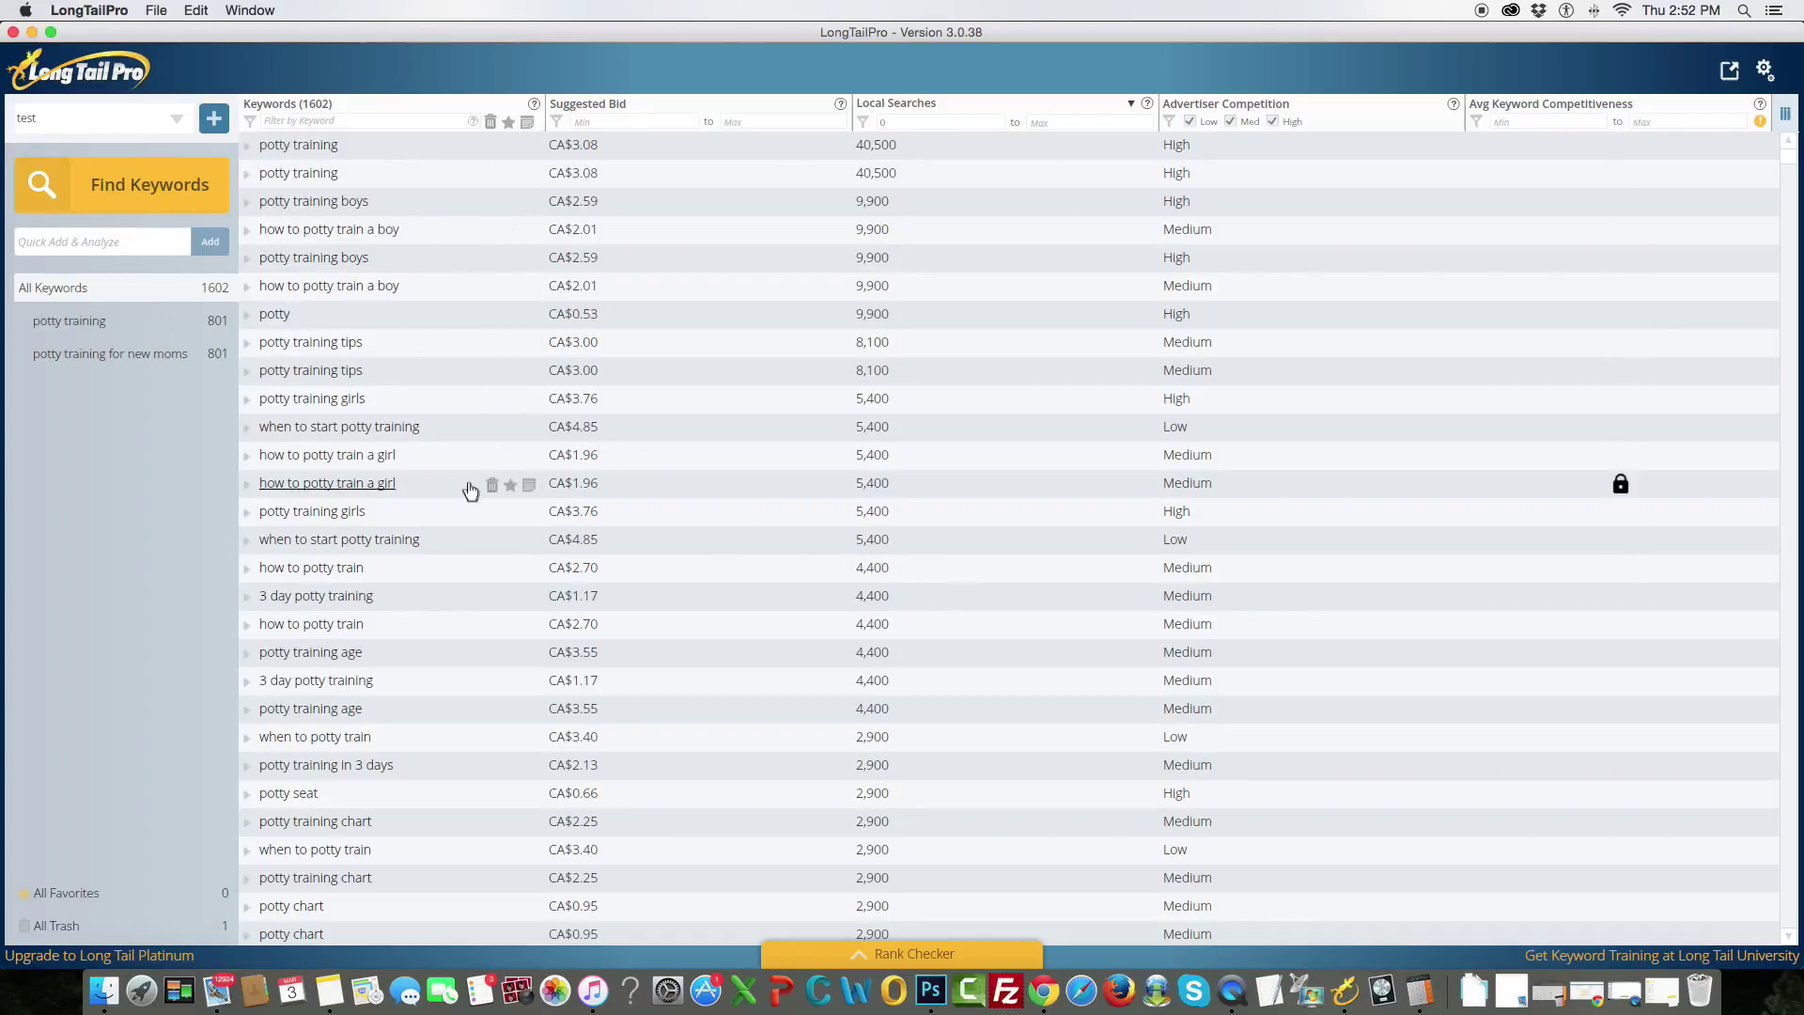
Start a new note with 'when to start potty training' and 'how to potty train'.
{"action": "left_click", "coordinate": [302, 982]}
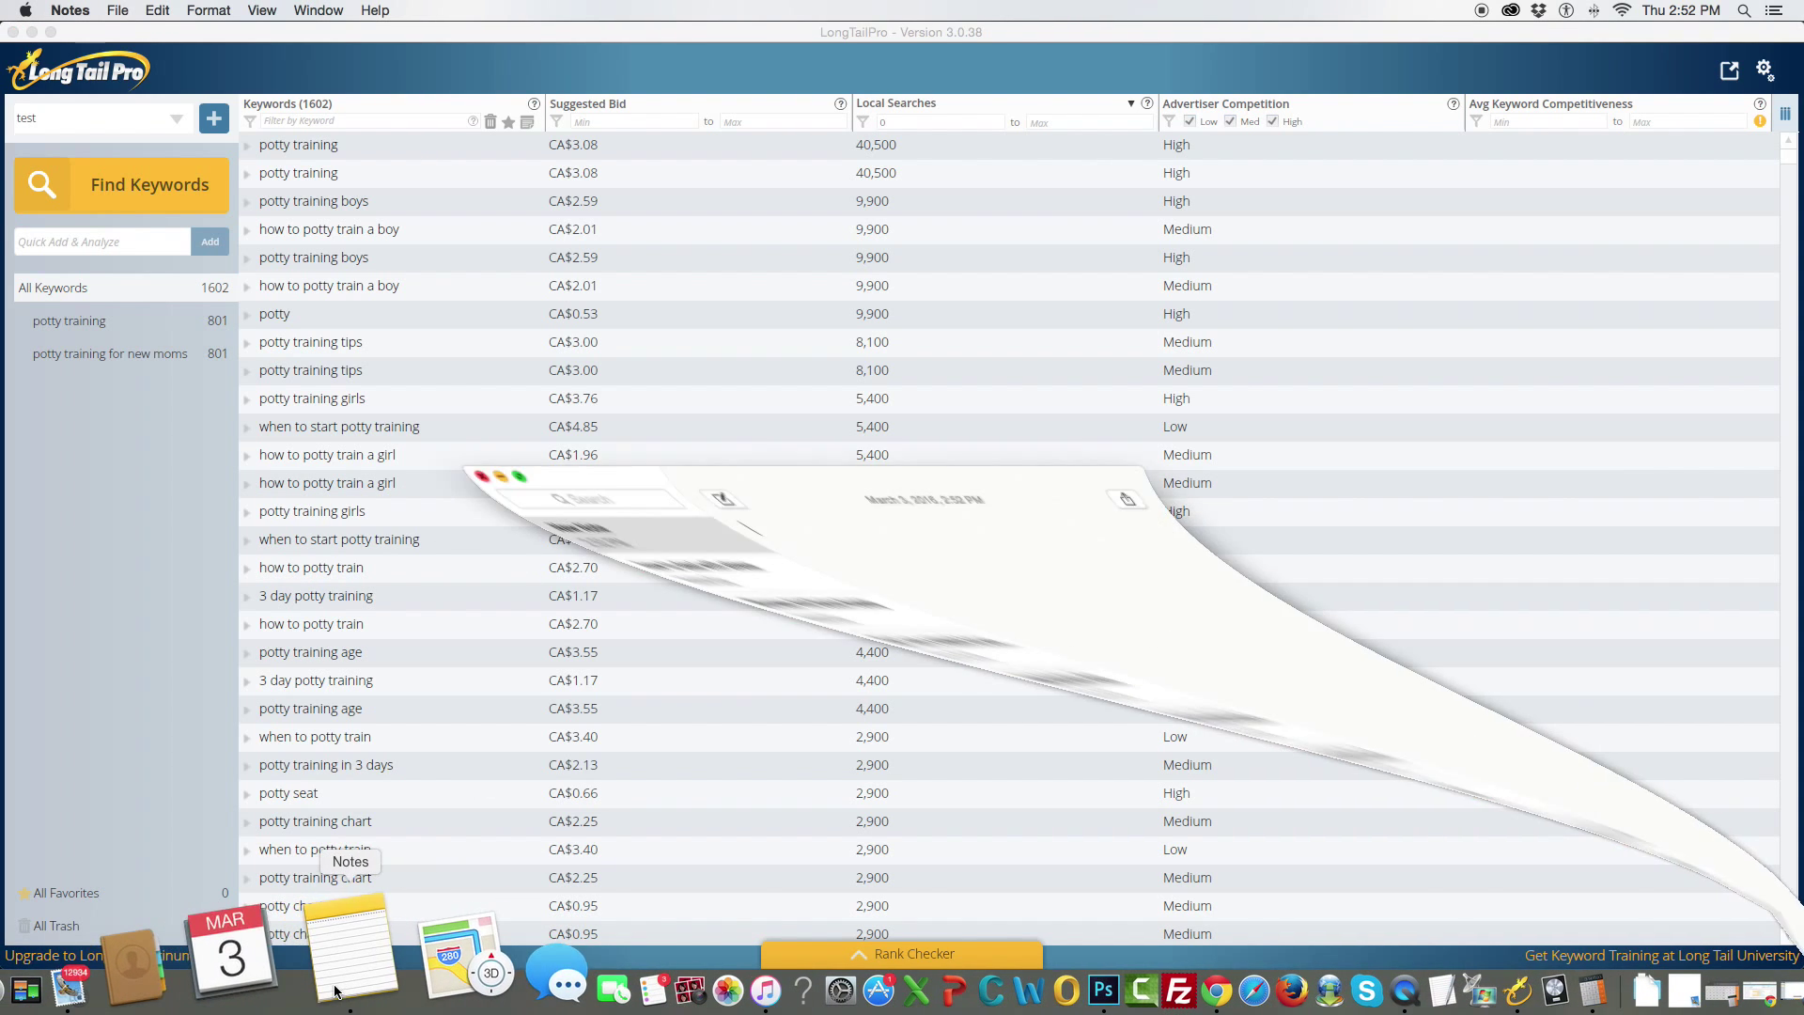
{"action": "left_click", "coordinate": [485, 450]}
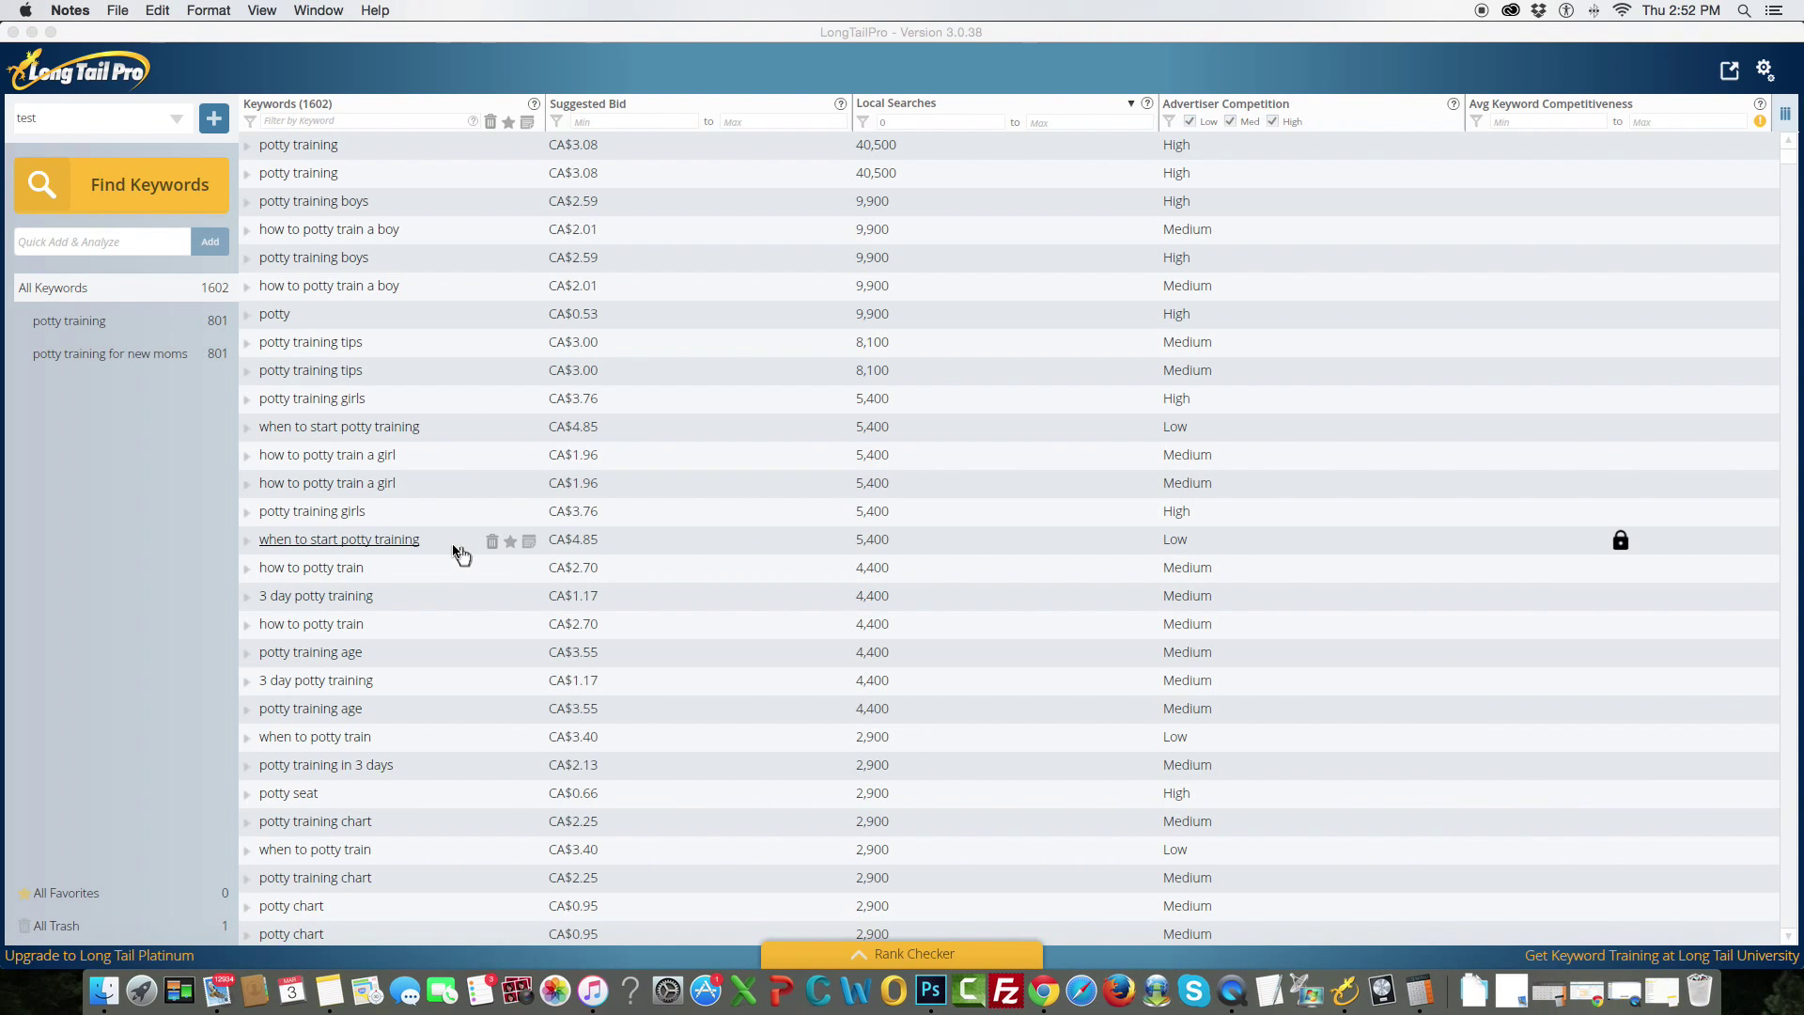
{"action": "left_click_drag", "start_coordinate": [451, 552], "coordinate": [258, 545]}
{"action": "key", "text": "super+c"}
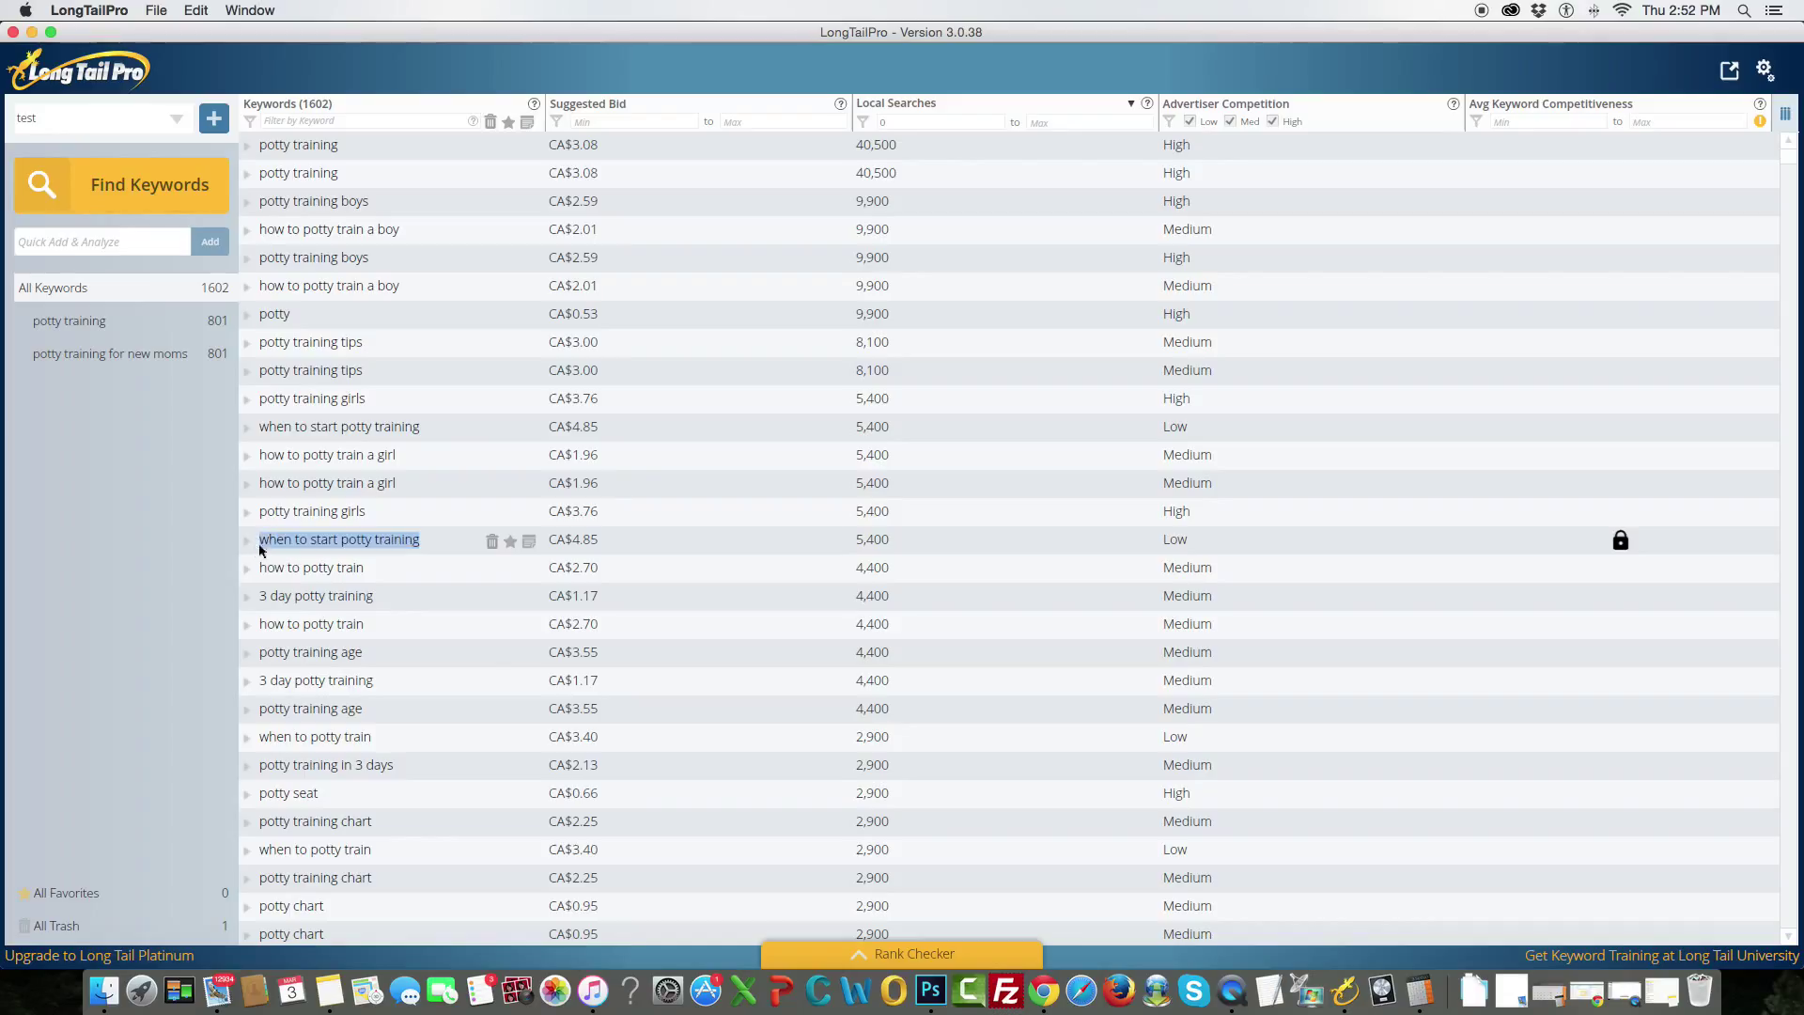
{"action": "left_click", "coordinate": [330, 989]}
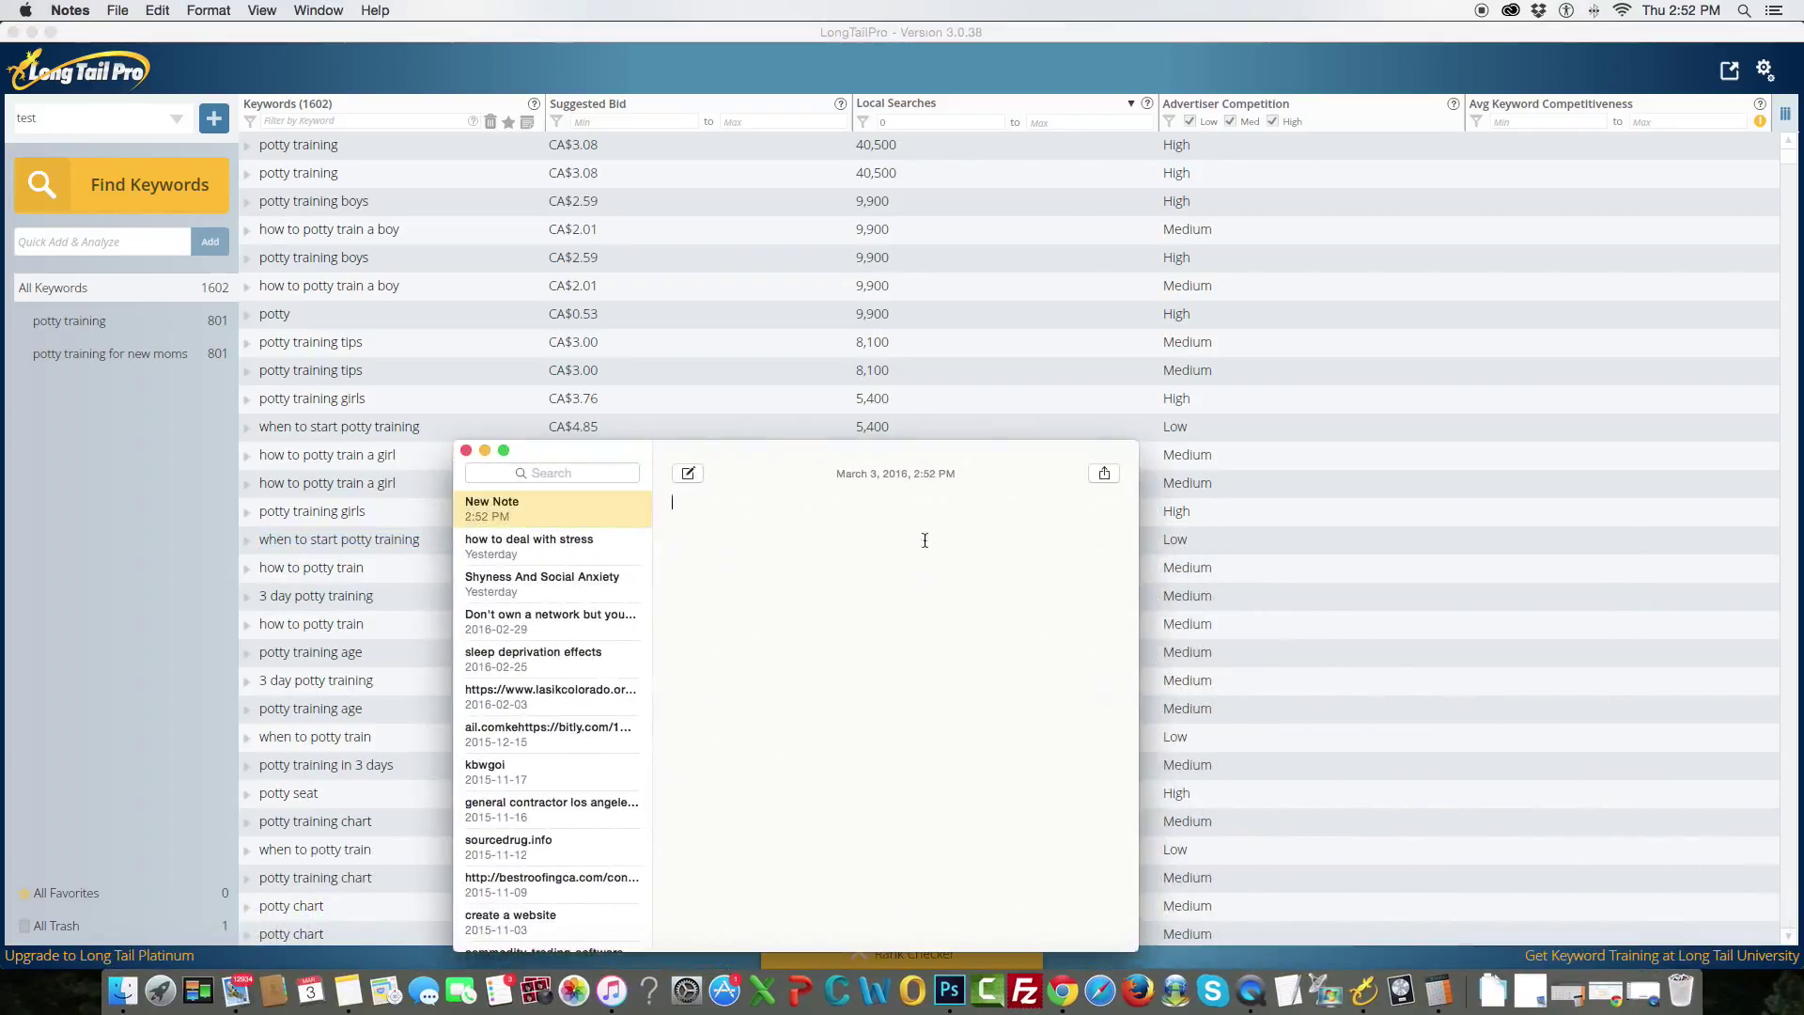
{"action": "key", "text": "super+v"}
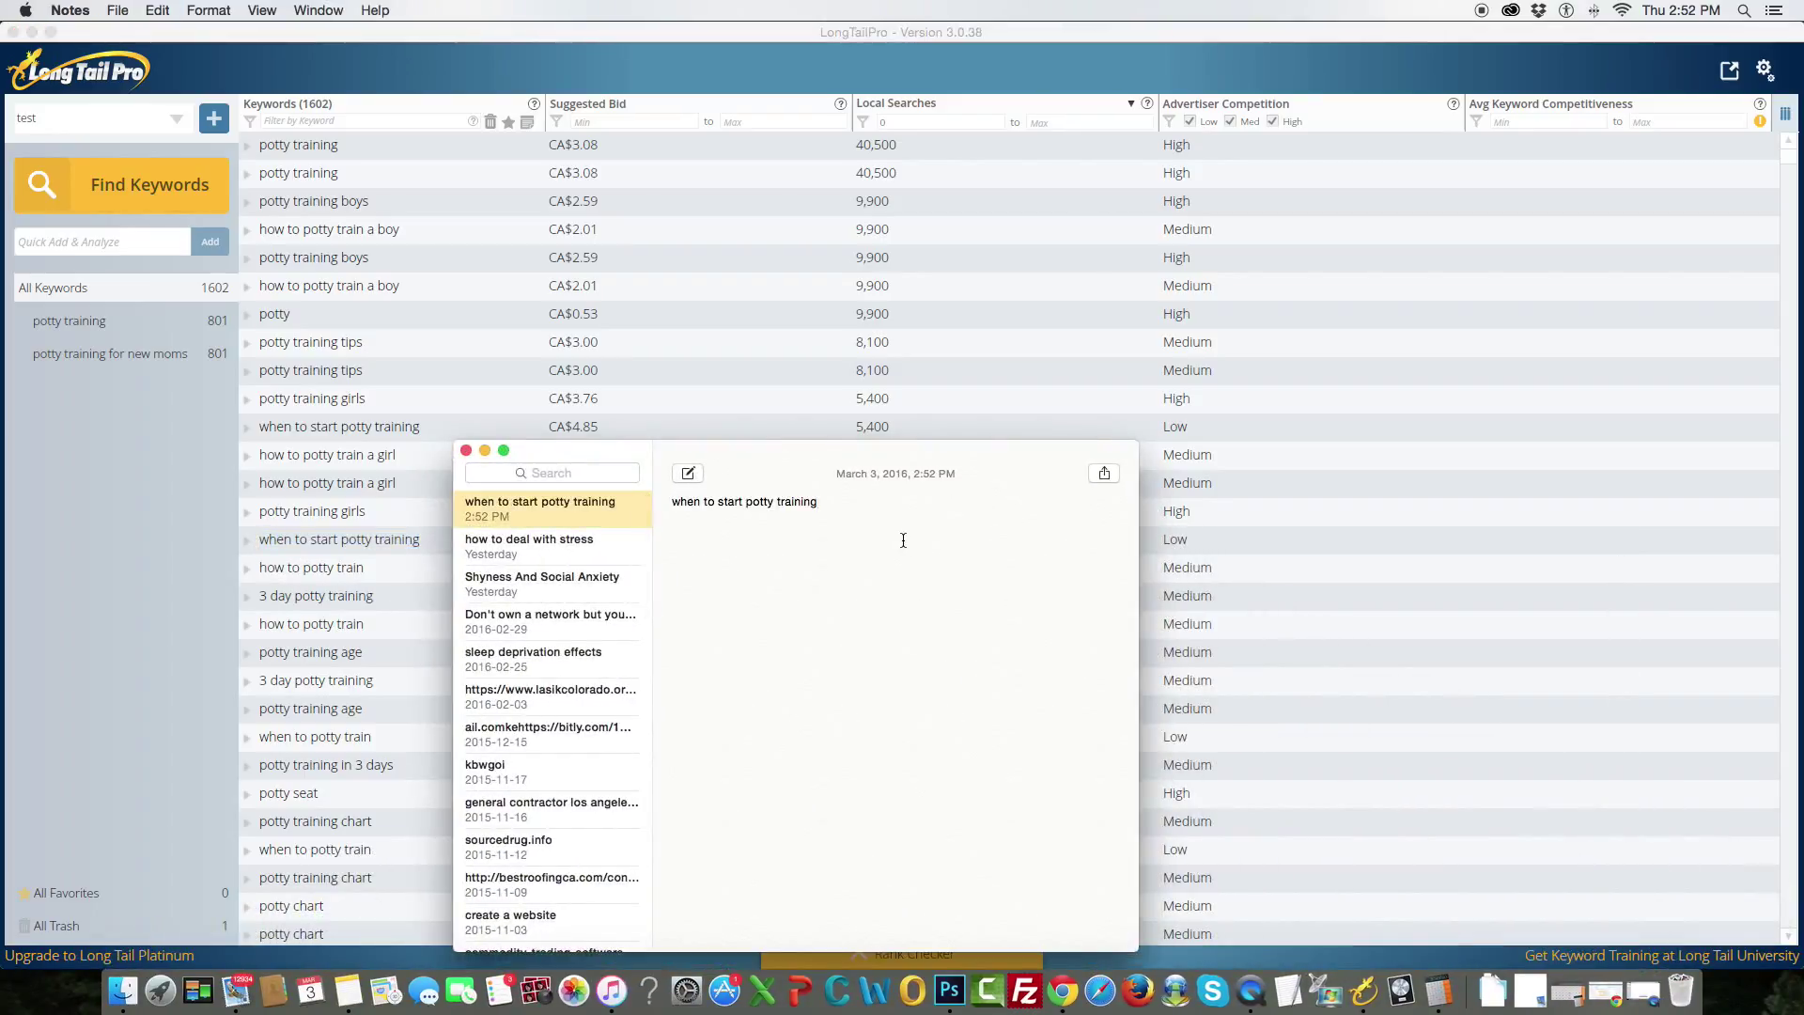
{"action": "left_click", "coordinate": [484, 451]}
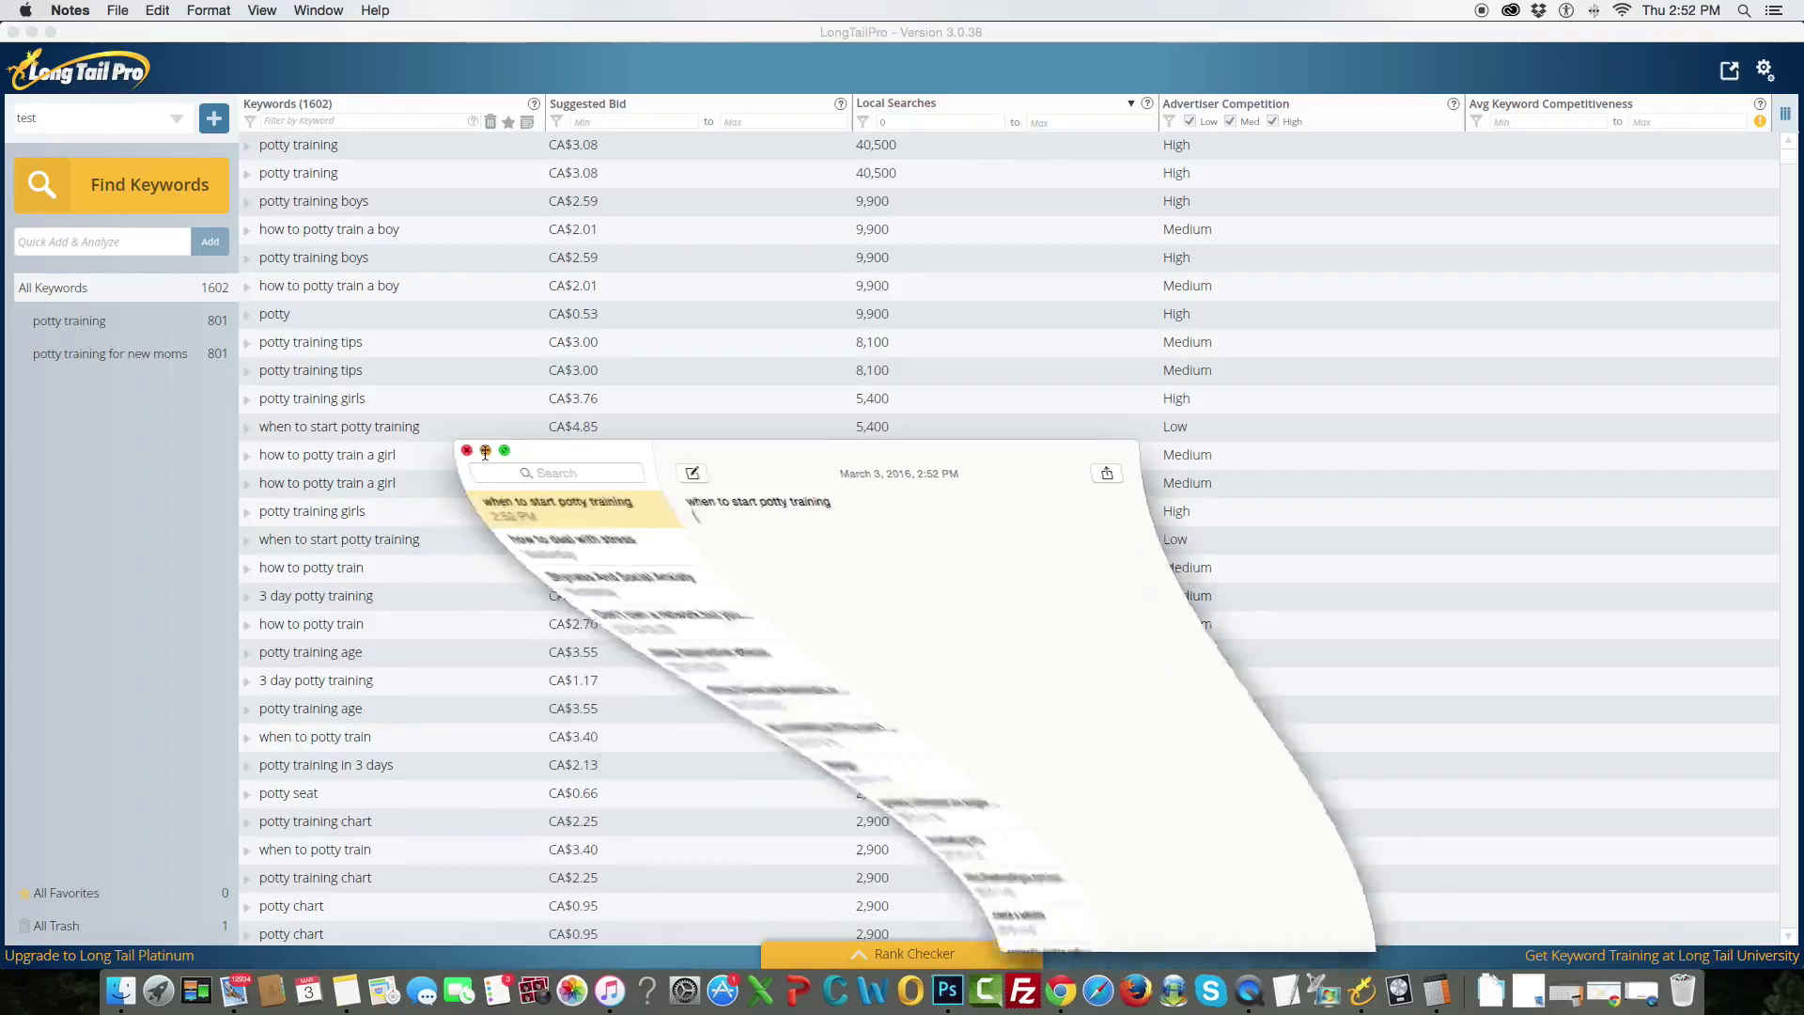
{"action": "left_click", "coordinate": [391, 627]}
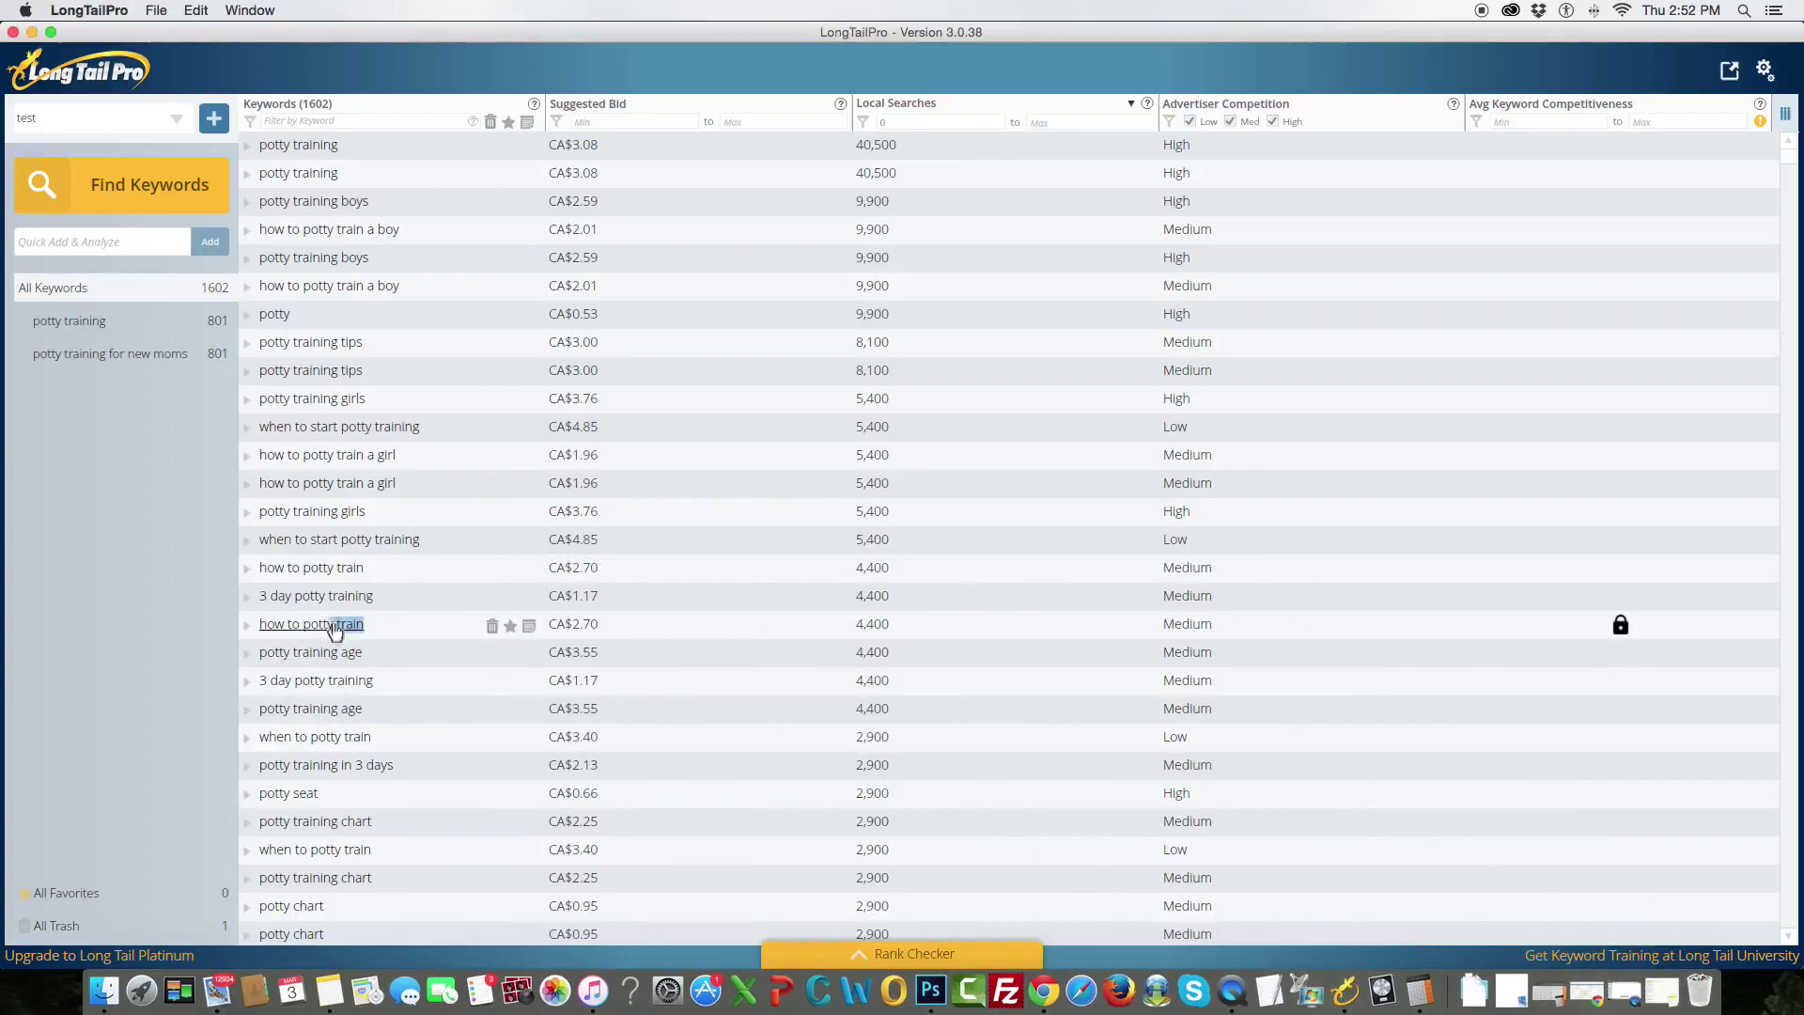
{"action": "left_click", "coordinate": [391, 628]}
{"action": "key", "text": "super+c"}
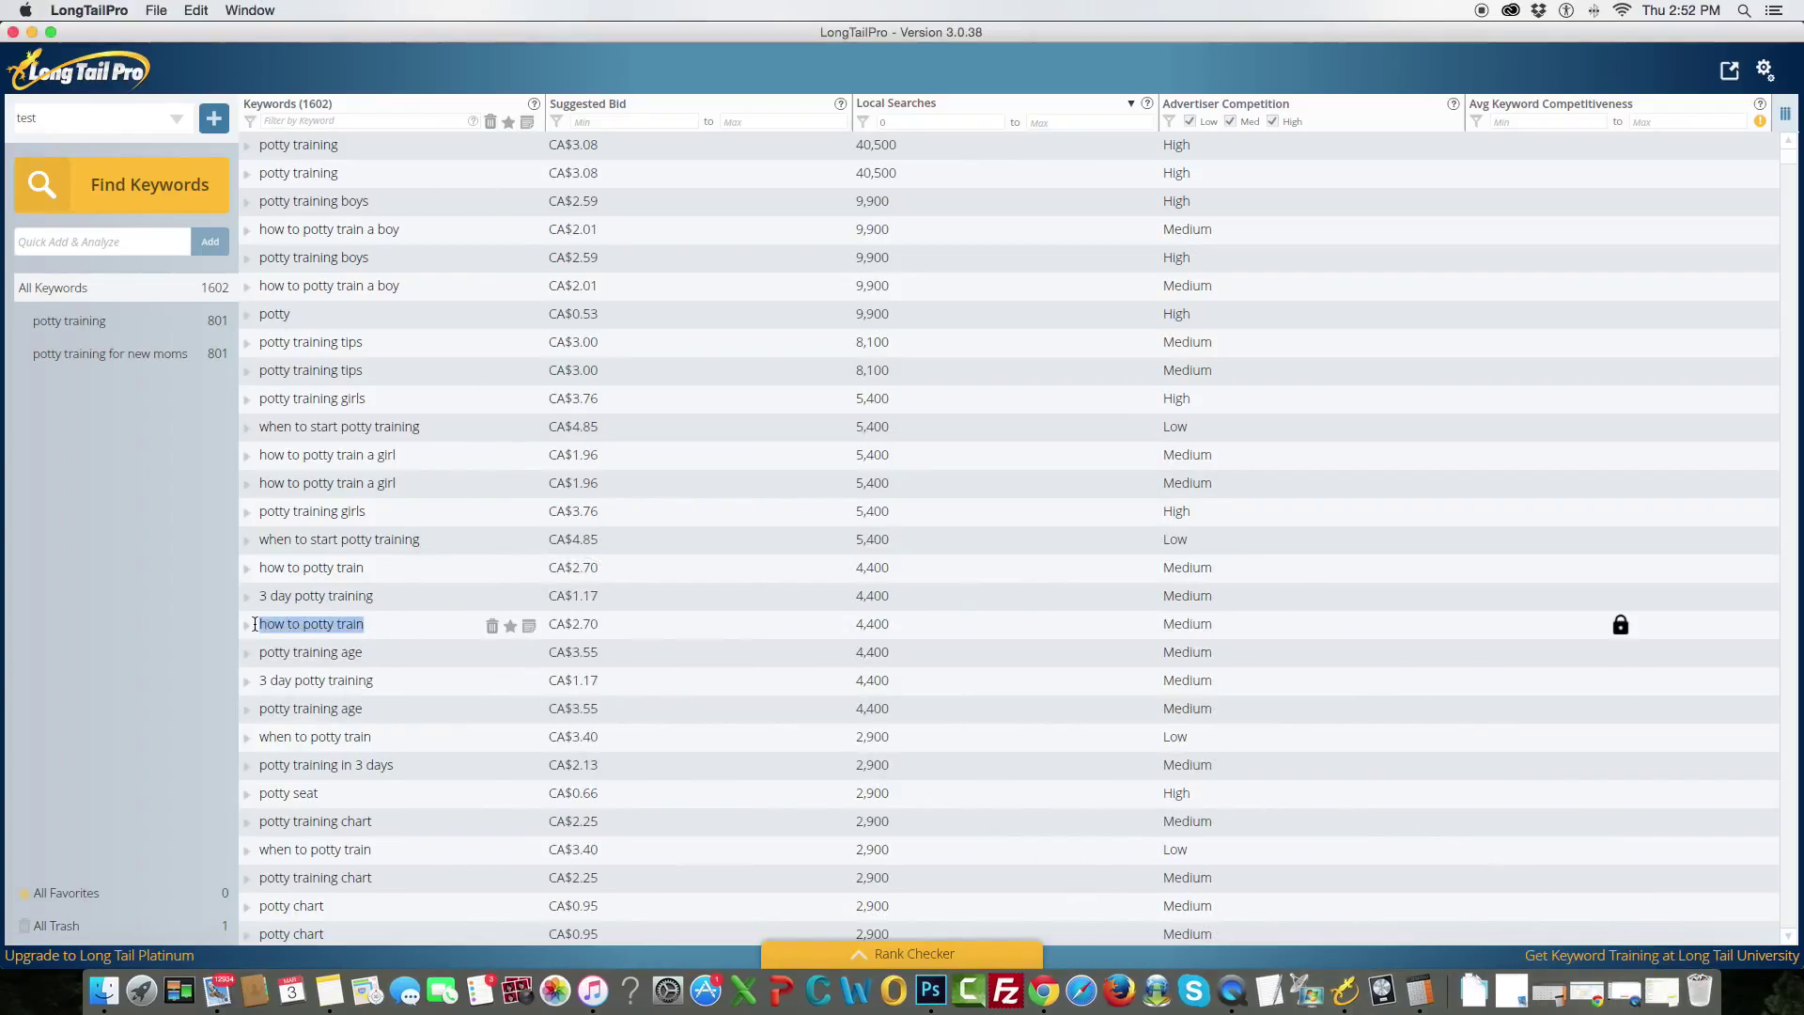
{"action": "left_click", "coordinate": [303, 979]}
{"action": "key", "text": "super+v"}
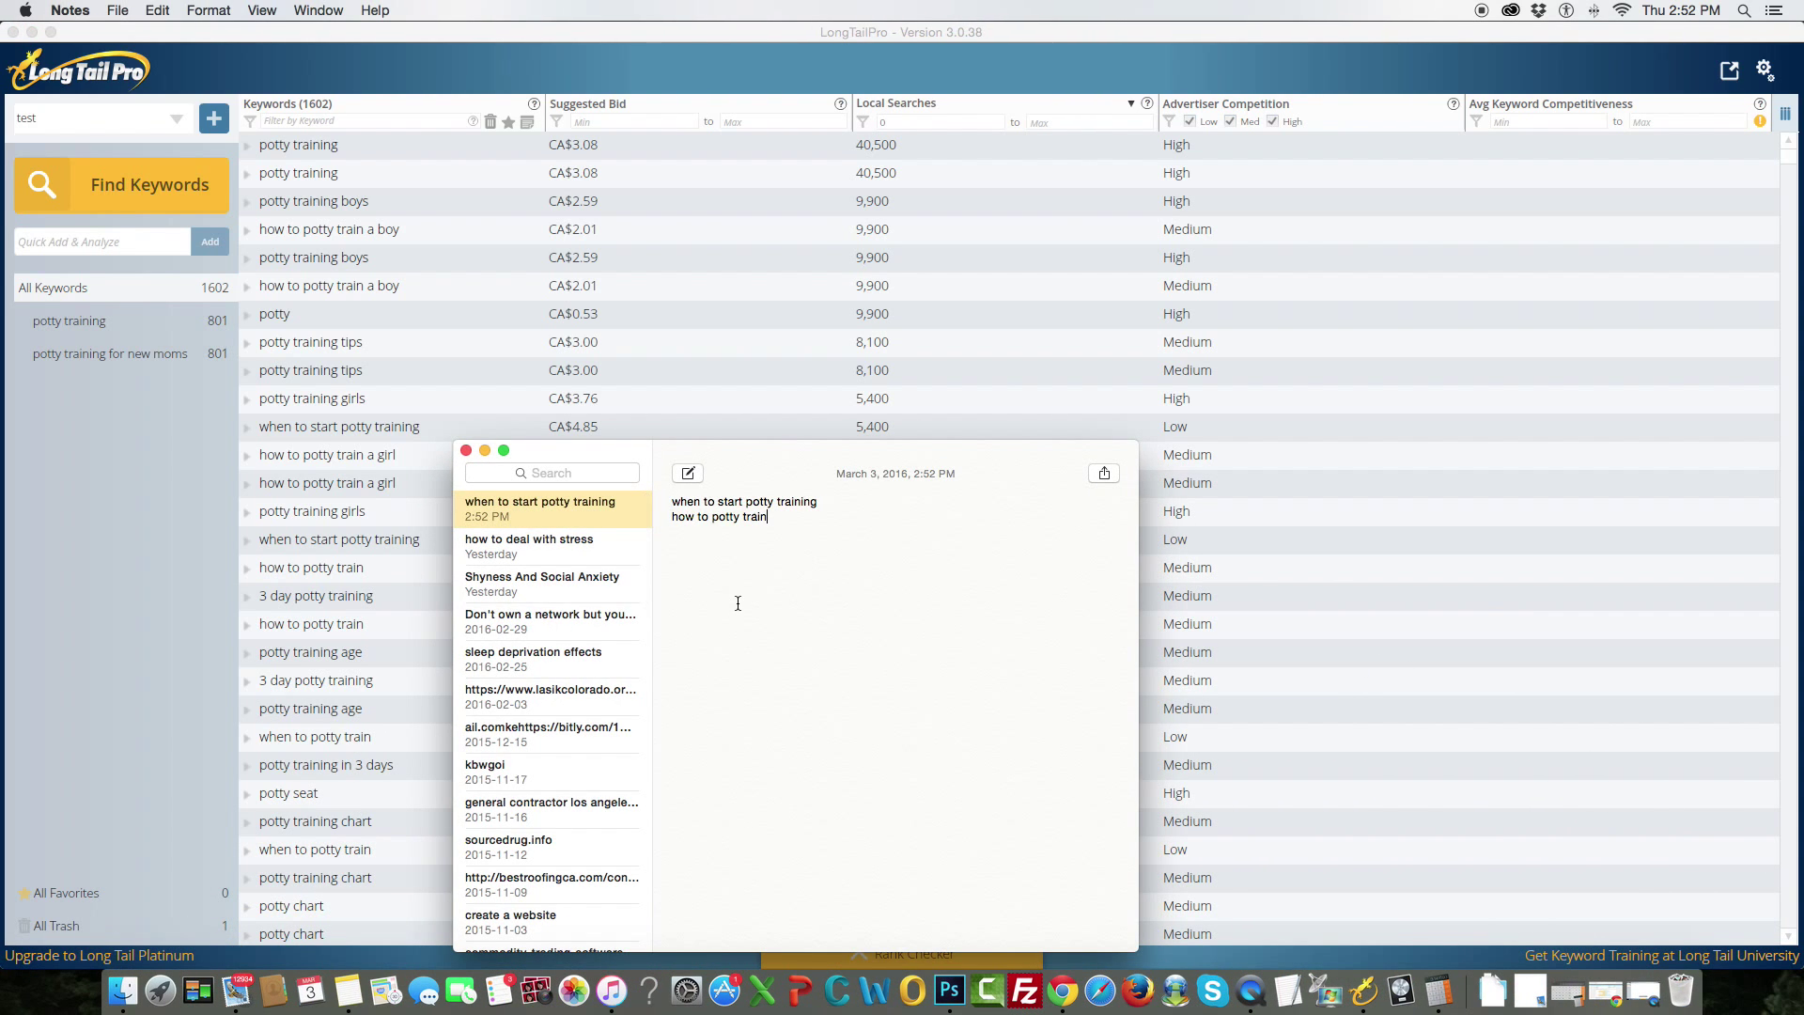
Add 'potty training tips' to the note on its own line.
{"action": "left_click", "coordinate": [484, 451]}
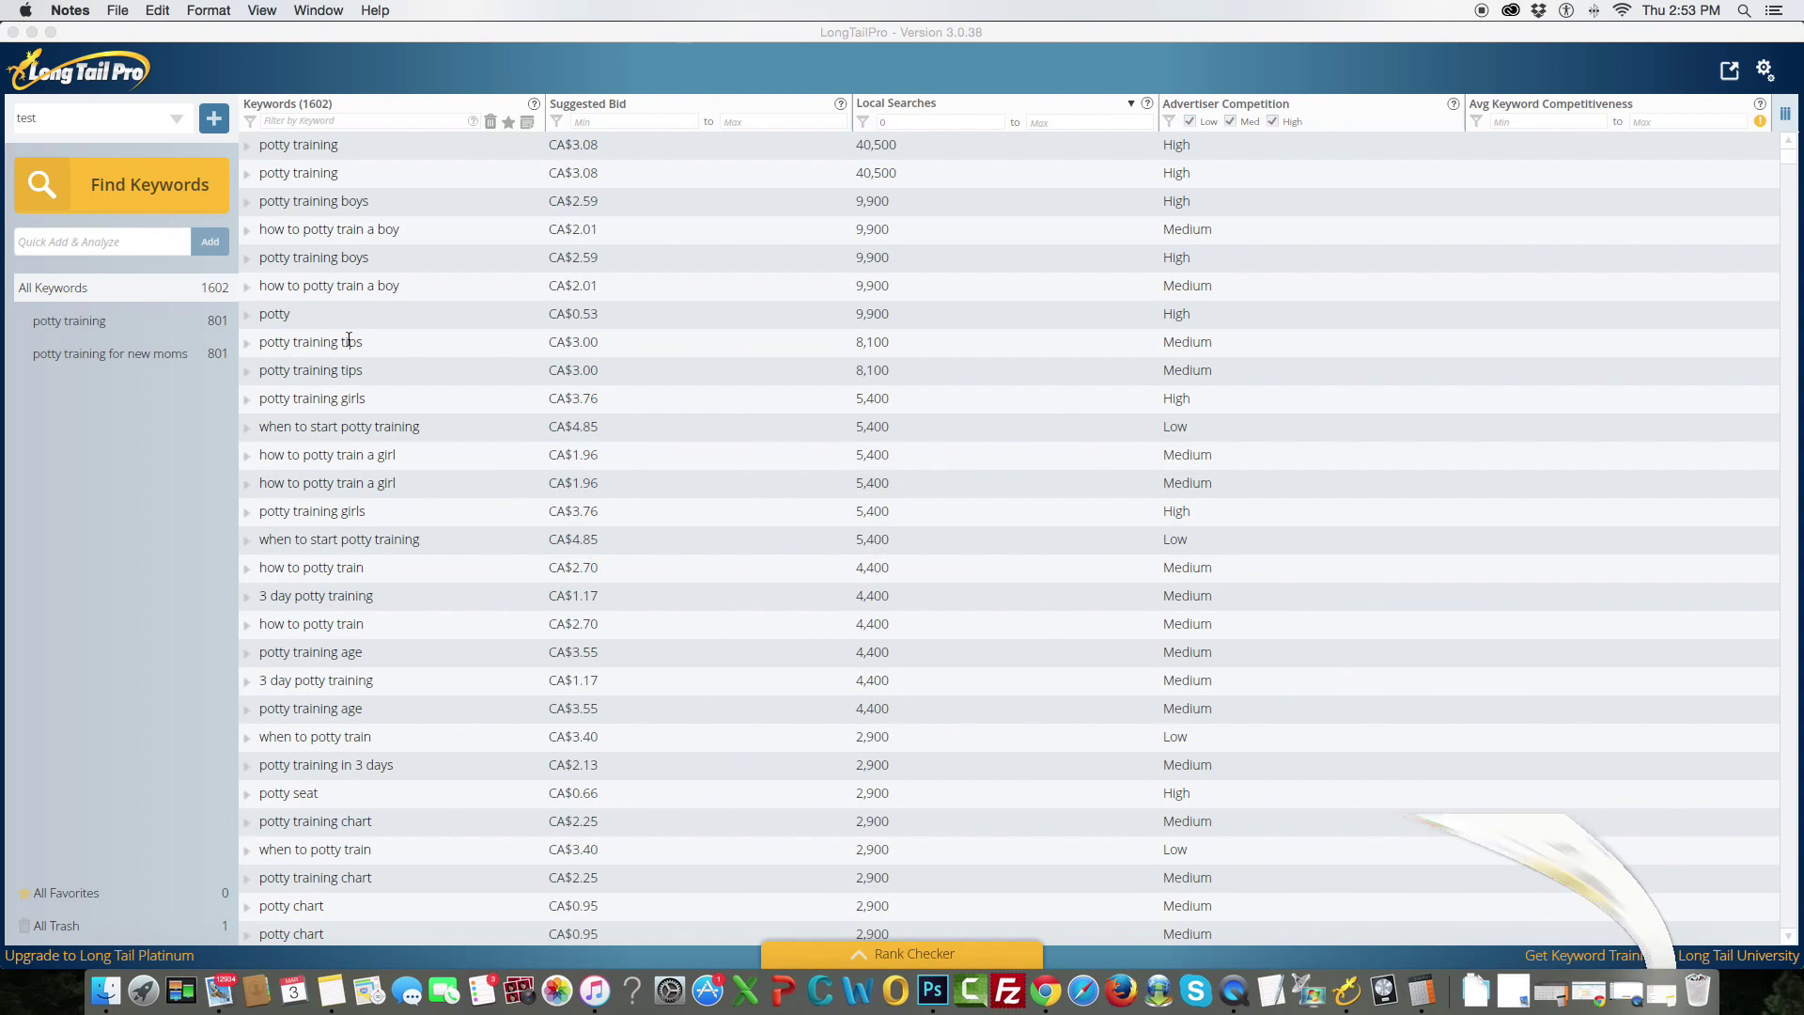
{"action": "left_click_drag", "start_coordinate": [398, 350], "coordinate": [261, 358]}
{"action": "key", "text": "super+c"}
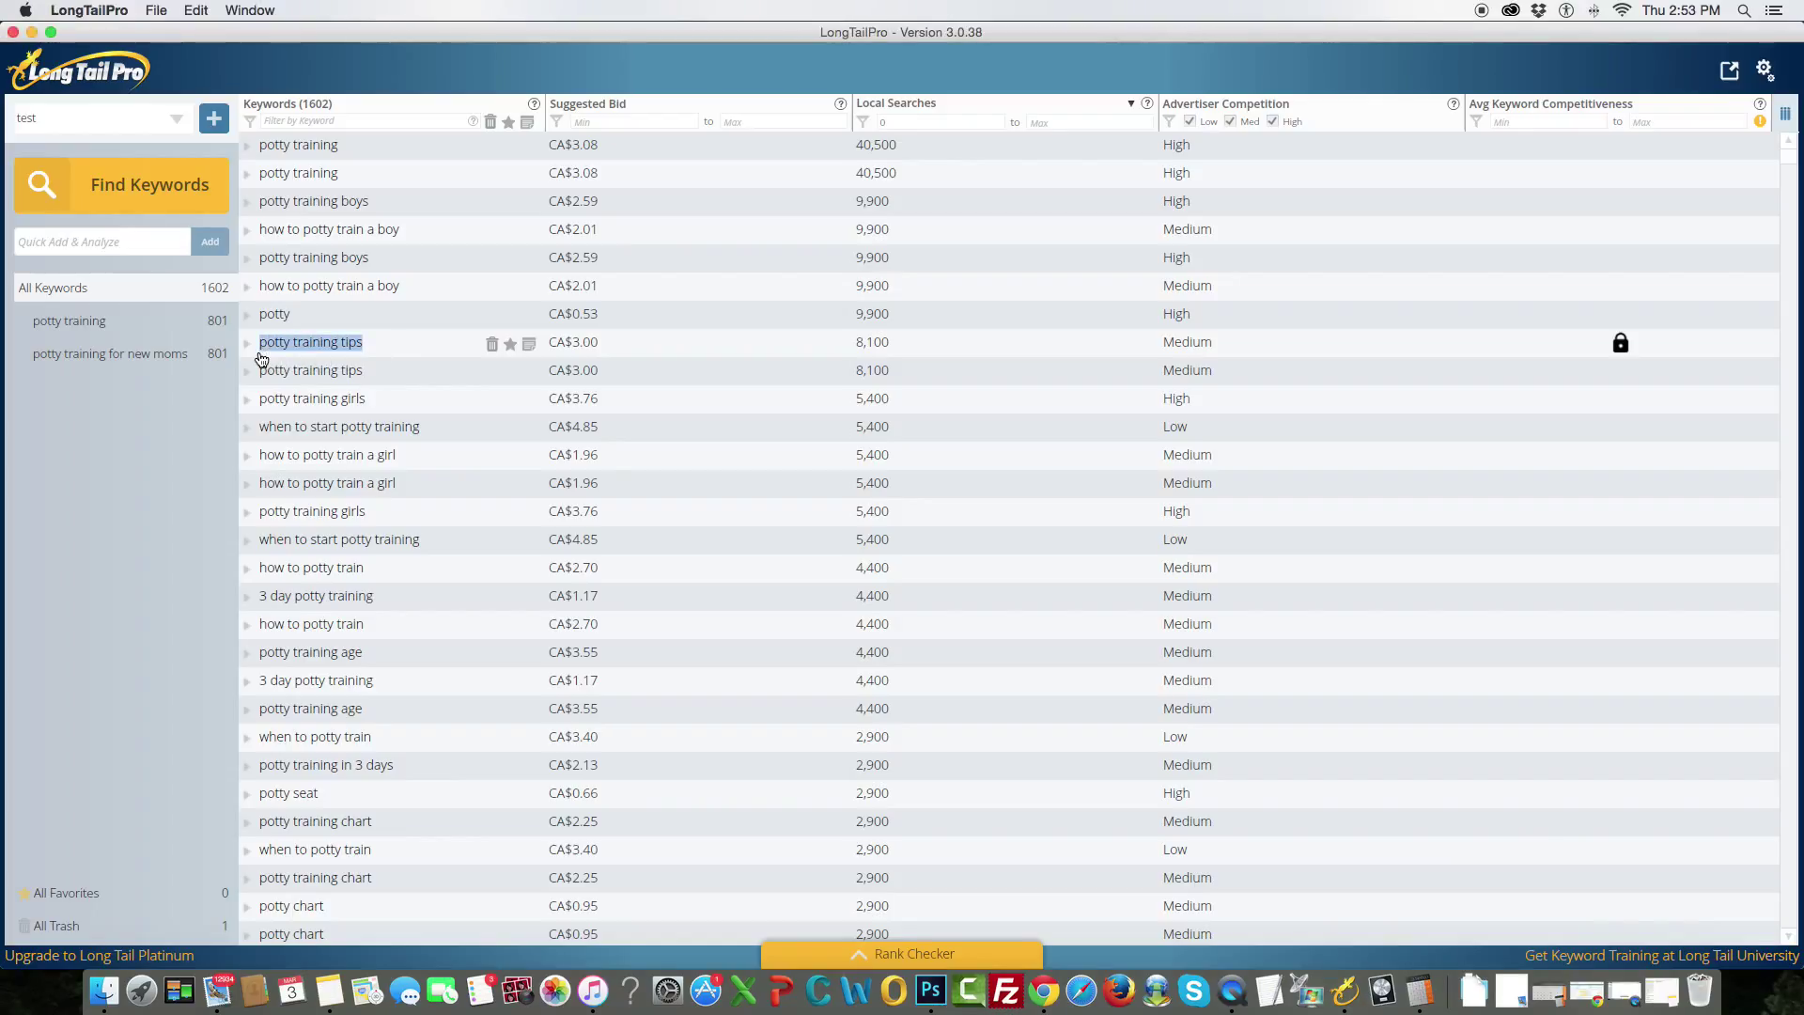
{"action": "left_click", "coordinate": [331, 989]}
{"action": "key", "text": "super+v"}
{"action": "key", "text": "Return"}
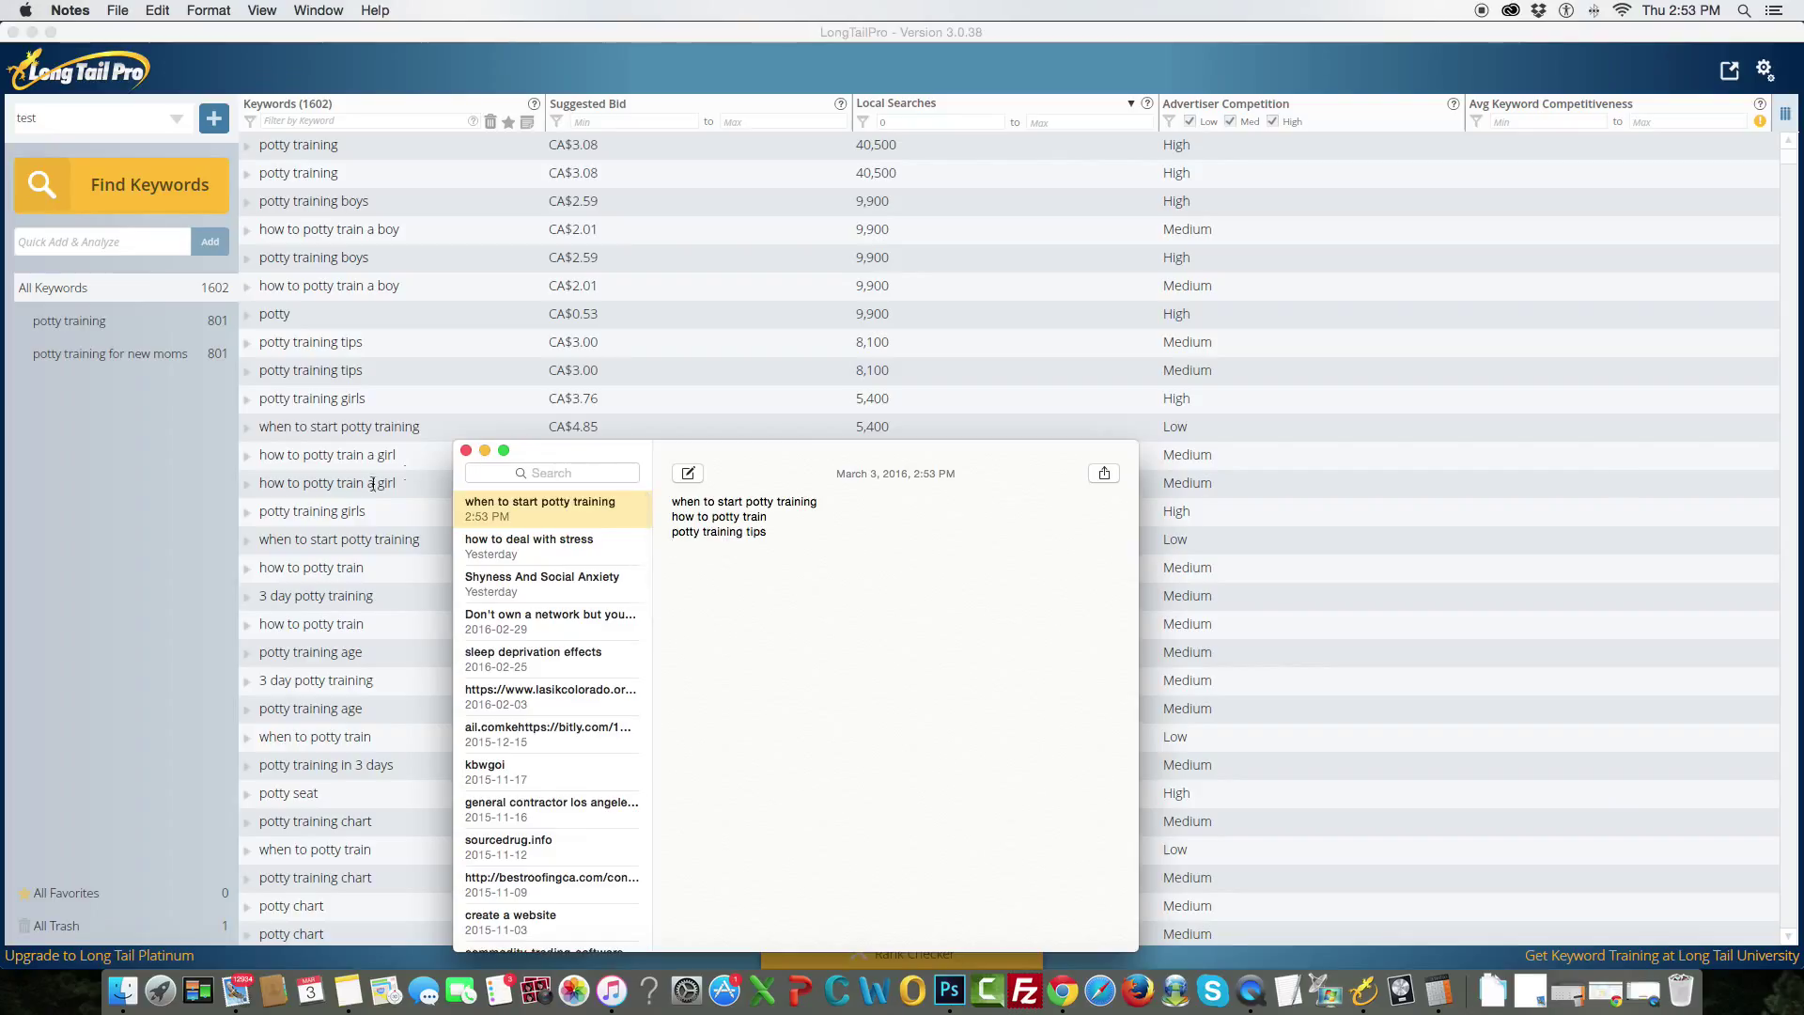
Add 'how to potty train a boy' and 'how to potty train a girl' to the note.
{"action": "left_click", "coordinate": [65, 441]}
{"action": "triple_click", "coordinate": [414, 289]}
{"action": "key", "text": "super+c"}
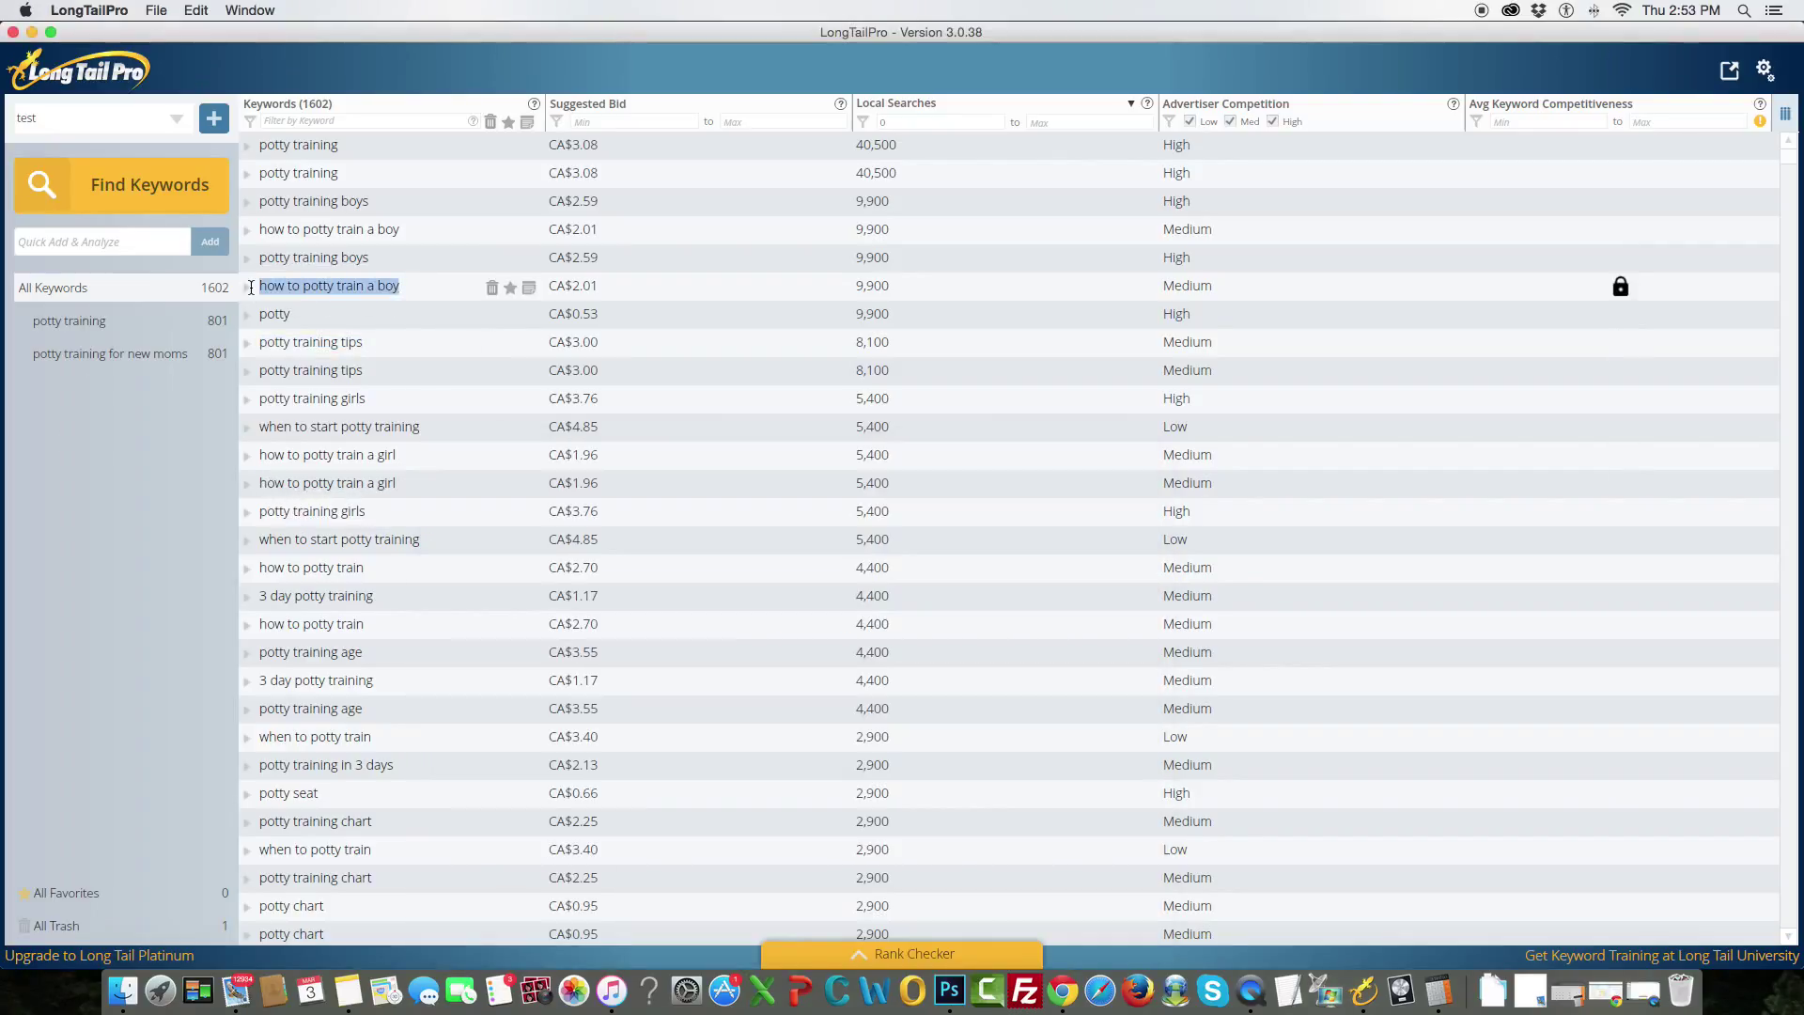
{"action": "left_click", "coordinate": [345, 989]}
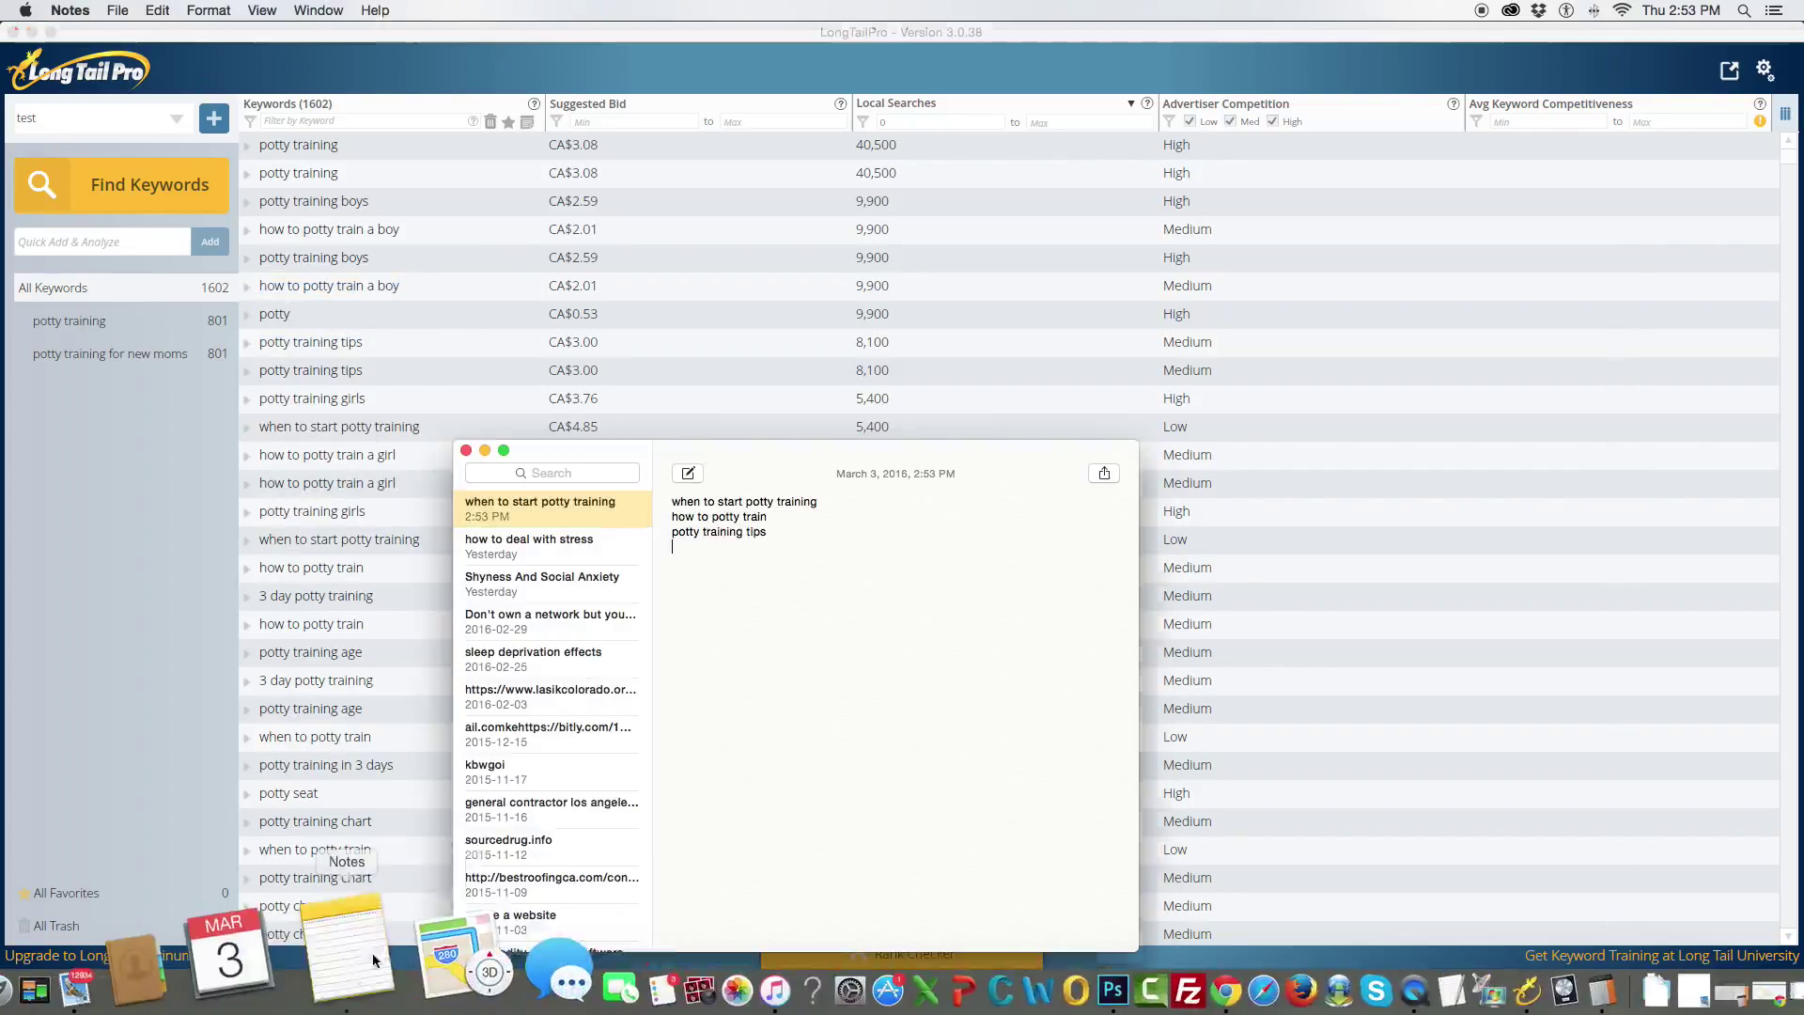
{"action": "key", "text": "super+v"}
{"action": "left_click", "coordinate": [45, 658]}
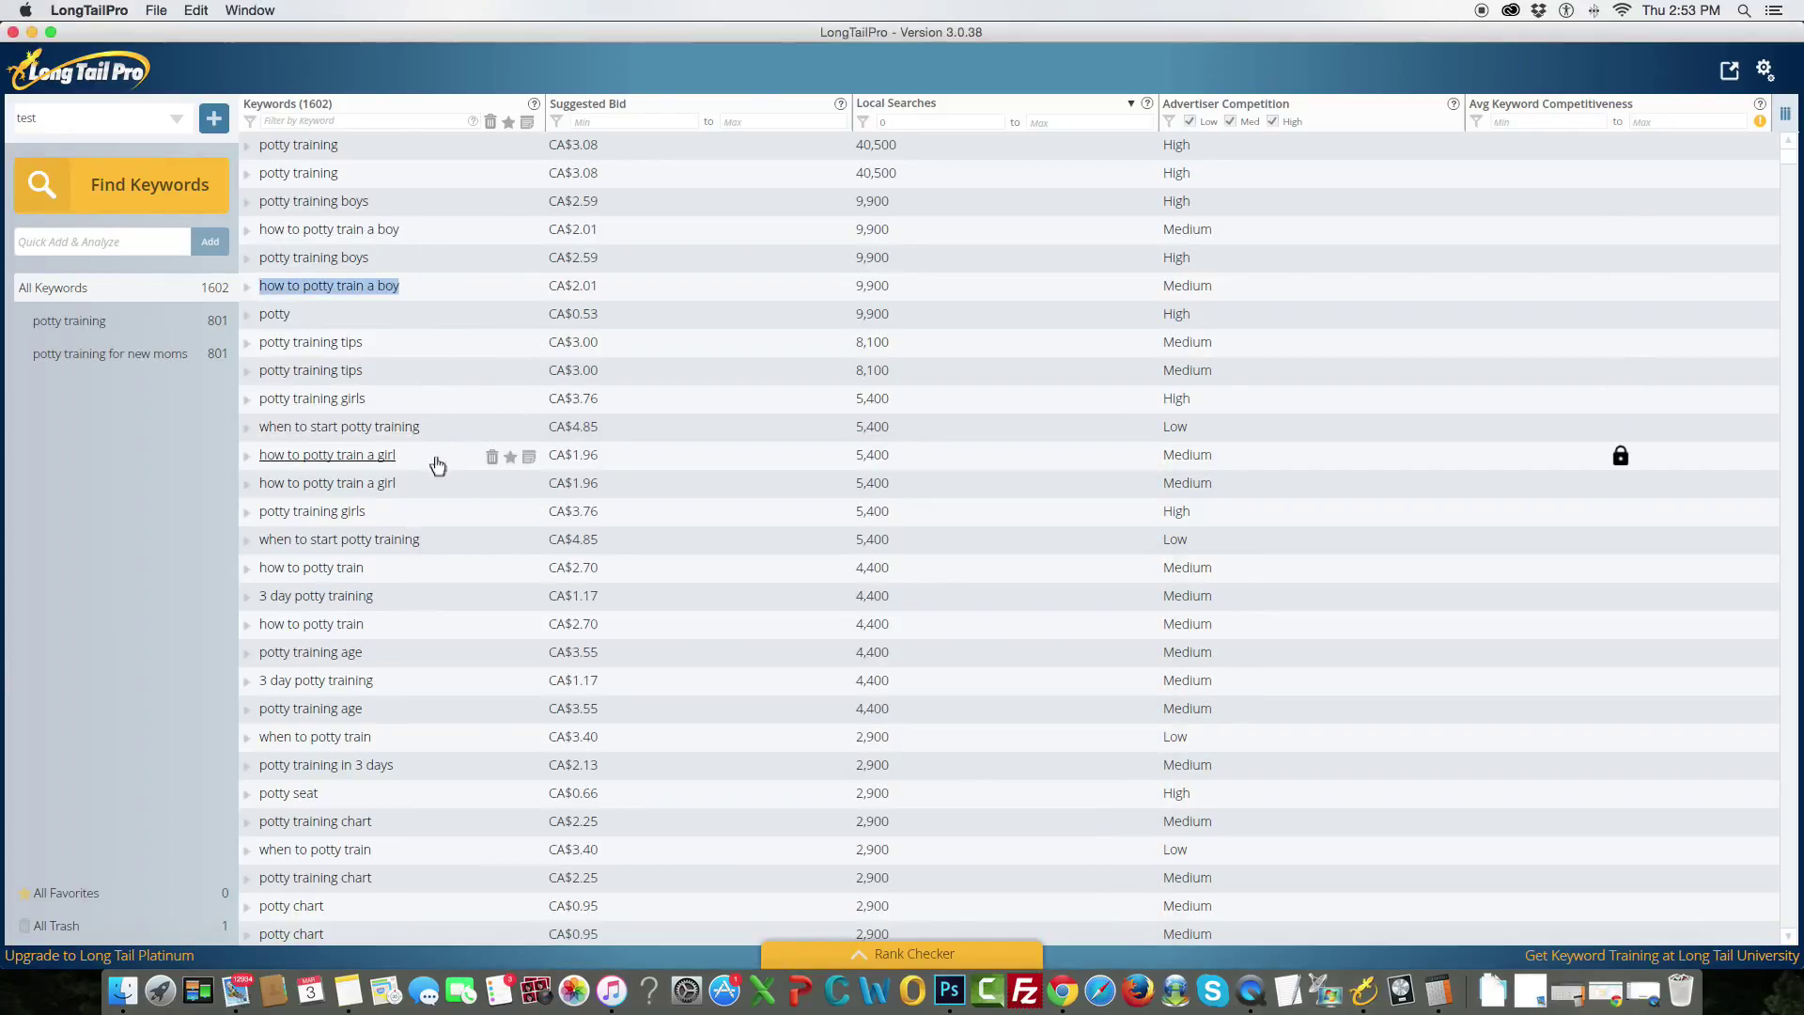
{"action": "left_click_drag", "start_coordinate": [400, 458], "coordinate": [260, 458]}
{"action": "key", "text": "super+c"}
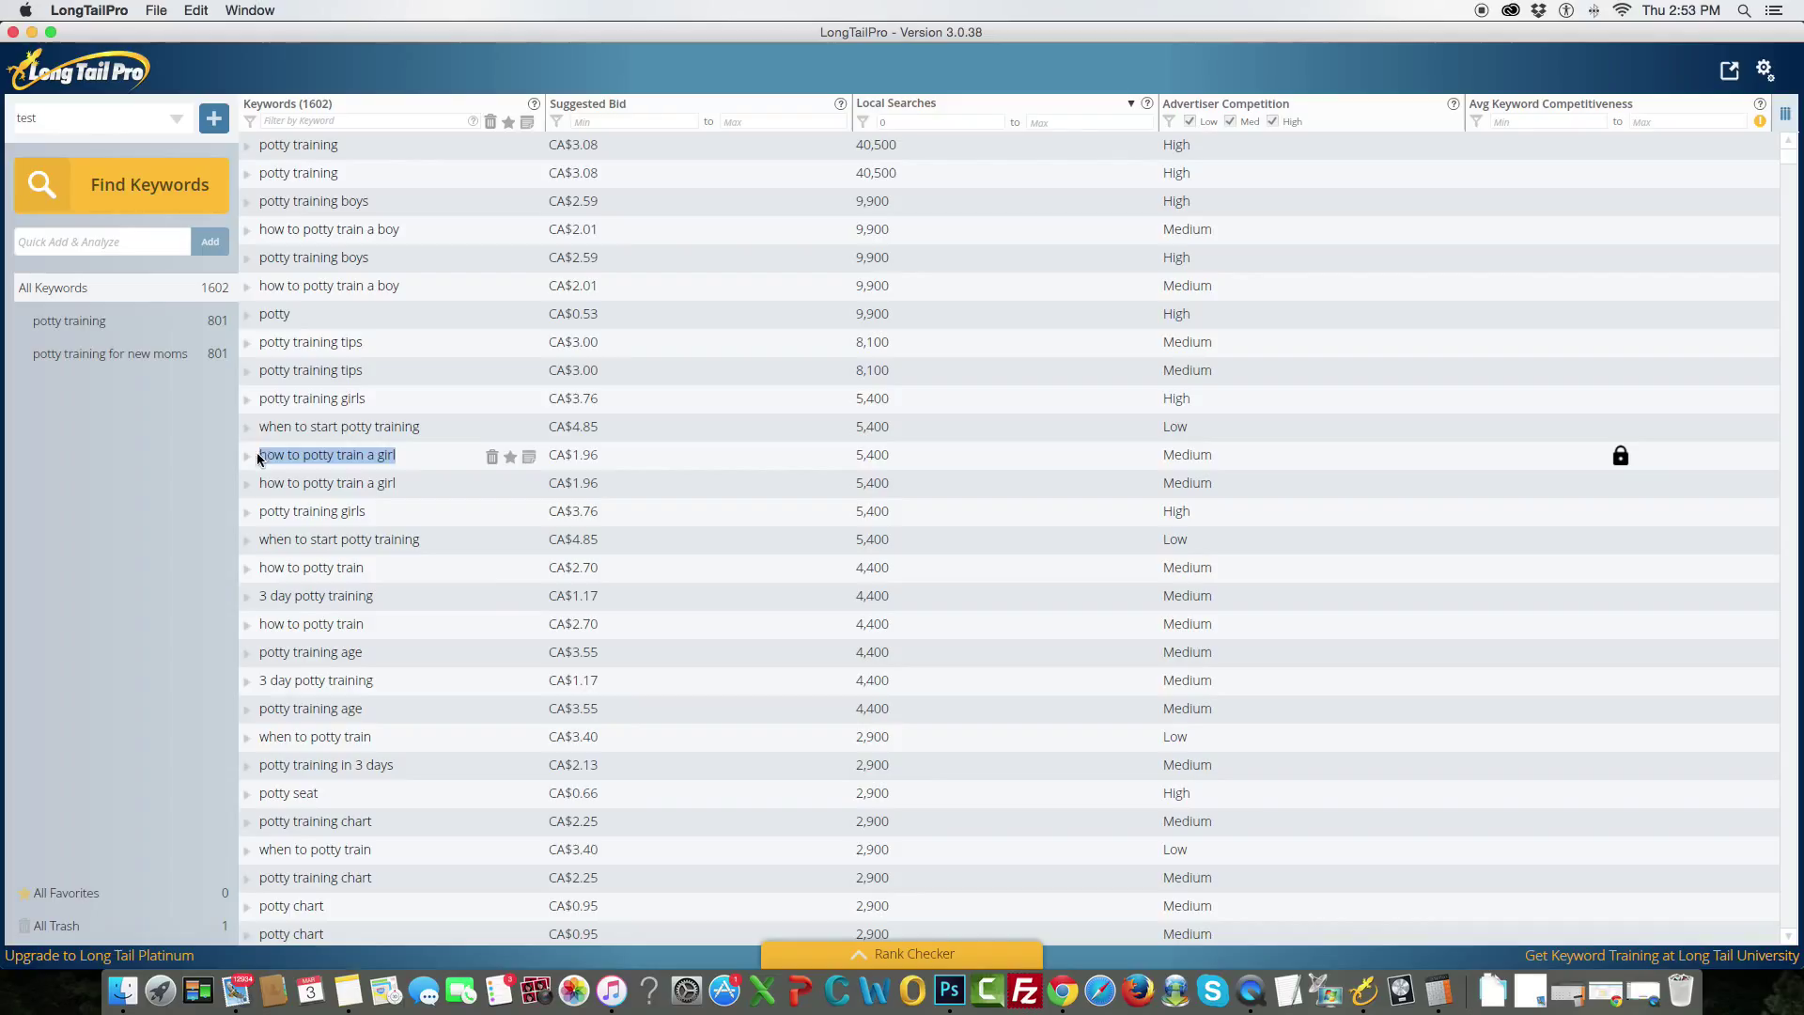
{"action": "left_click", "coordinate": [348, 989]}
{"action": "key", "text": "super+v"}
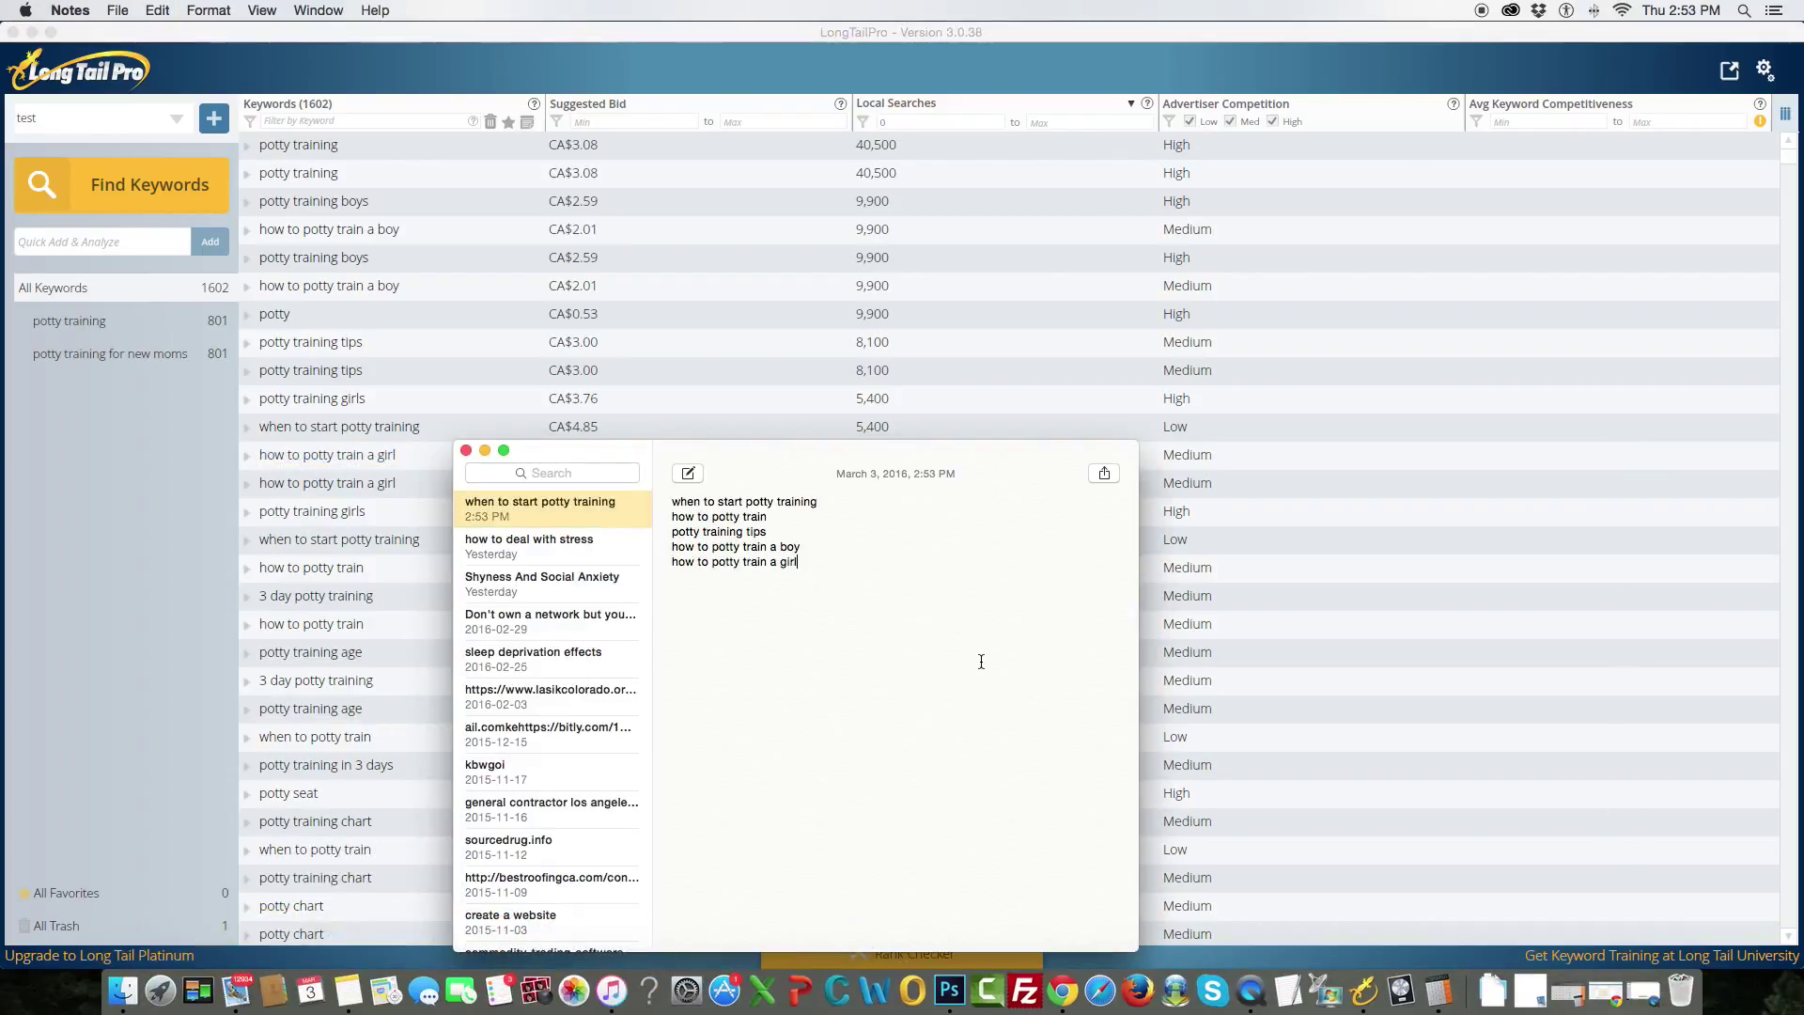
{"action": "left_click", "coordinate": [36, 589]}
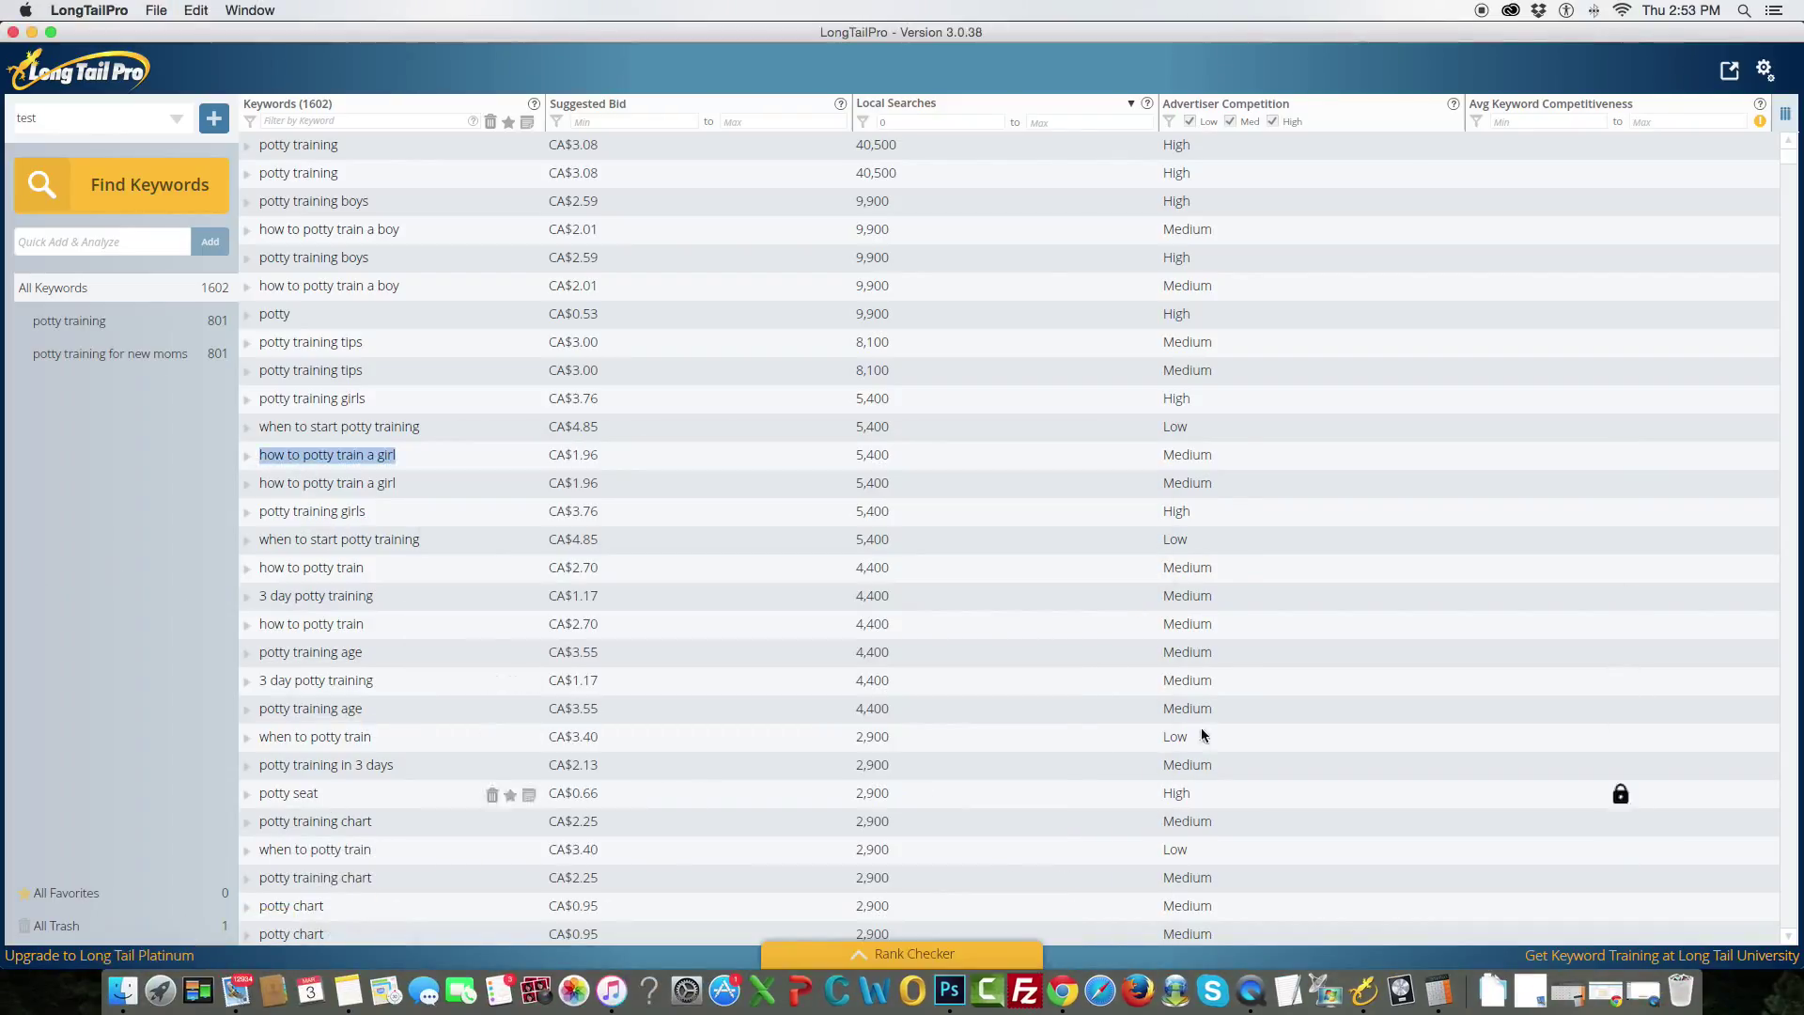
Add 'potty training in 3 days' and '3 day potty training' to the note.
{"action": "scroll", "coordinate": [1790, 165], "scroll_direction": "down", "scroll_amount": 5}
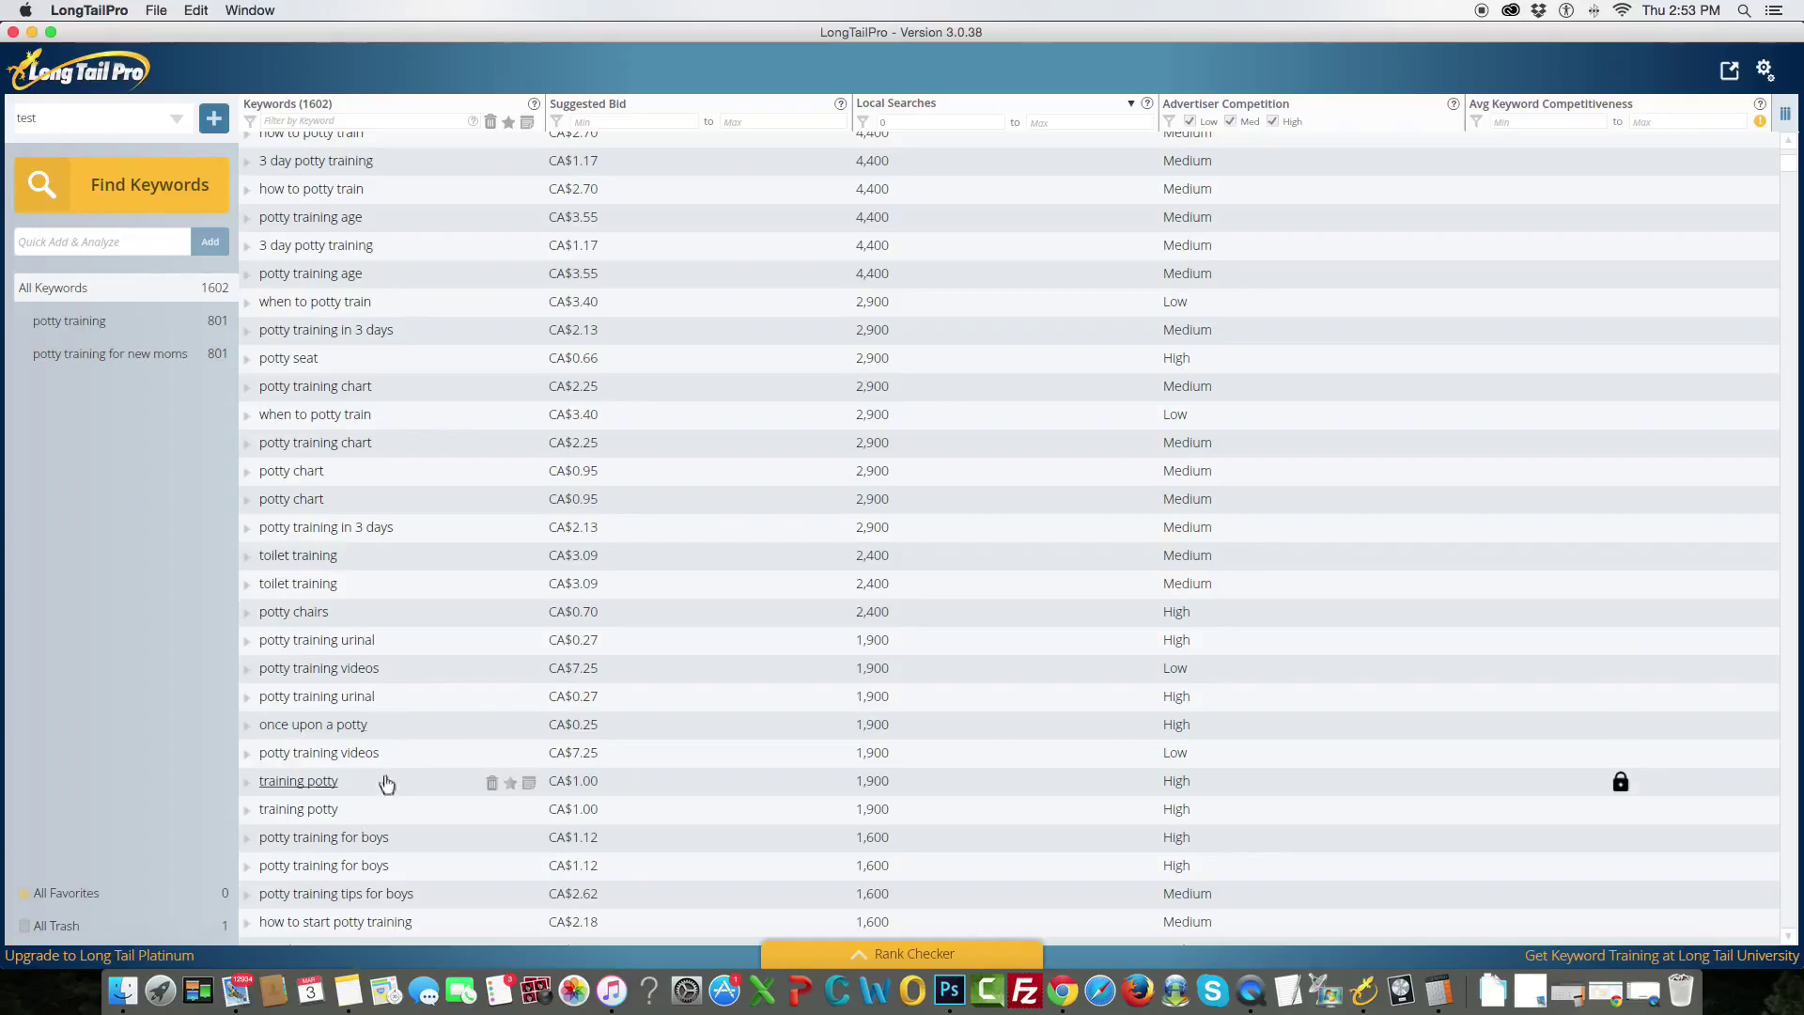
{"action": "left_click_drag", "start_coordinate": [394, 330], "coordinate": [263, 335]}
{"action": "key", "text": "super+c"}
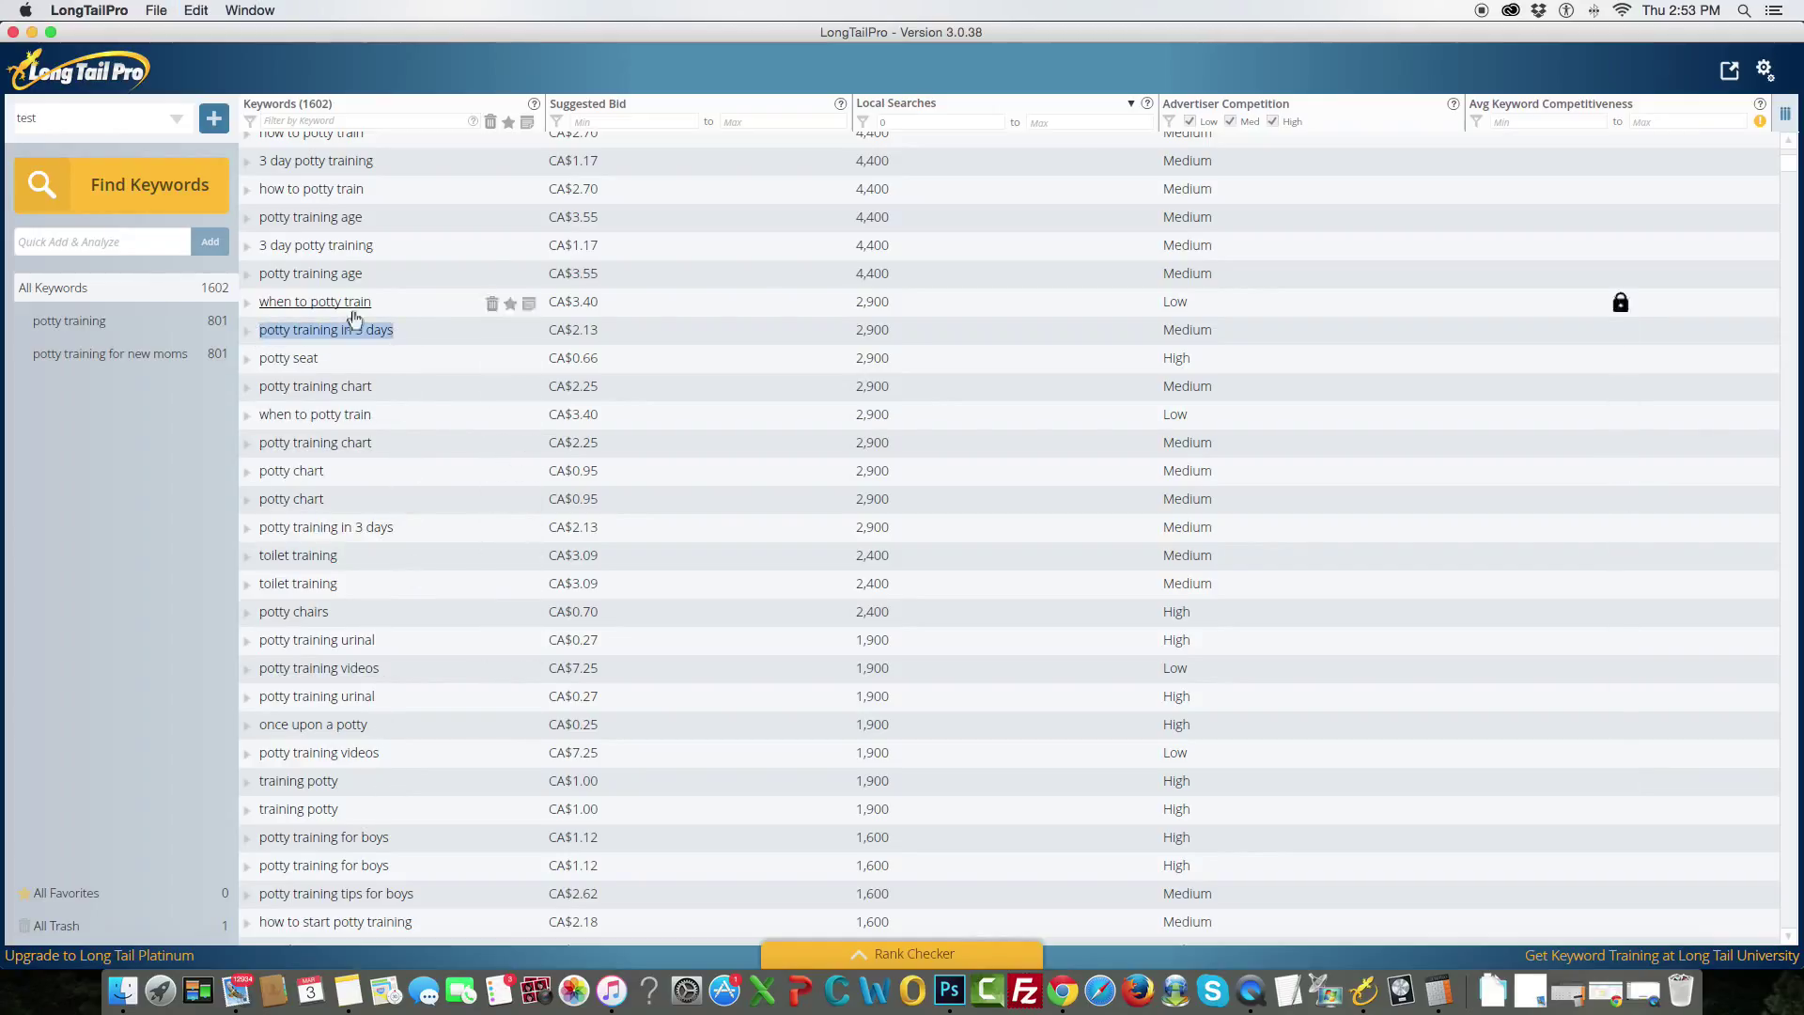
{"action": "left_click", "coordinate": [310, 987]}
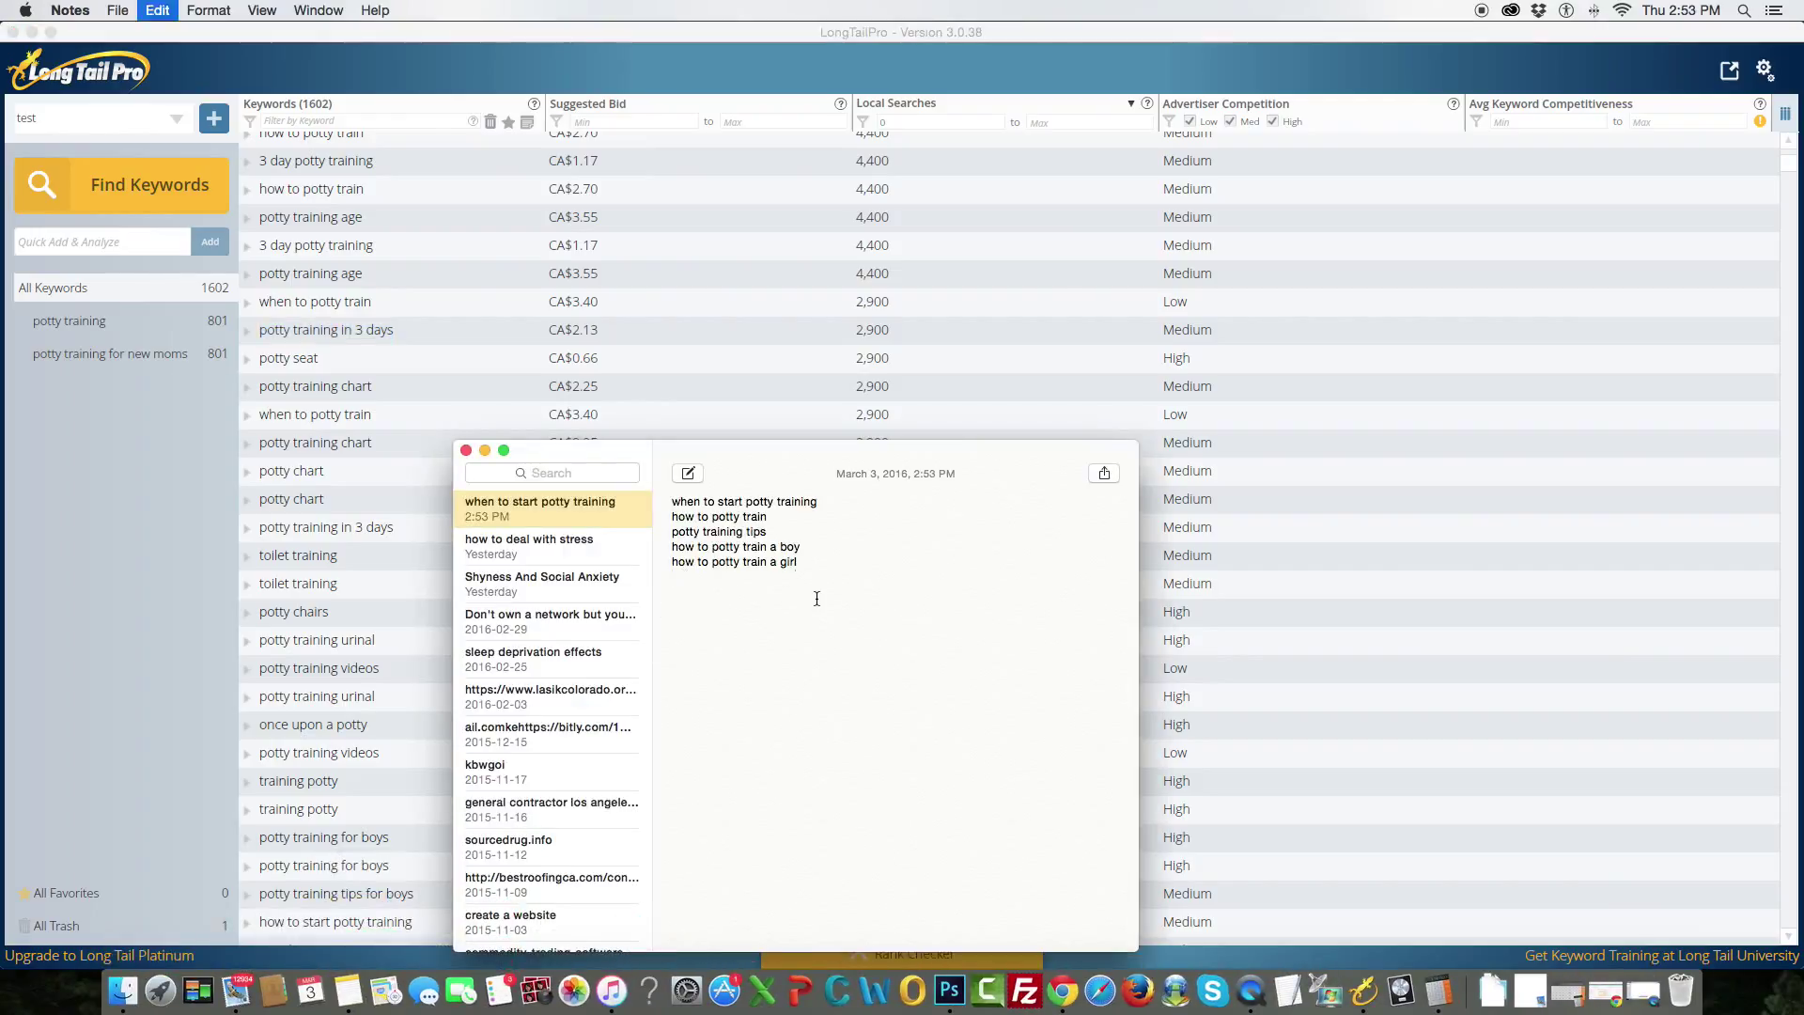
{"action": "key", "text": "super+v"}
{"action": "key", "text": "Return"}
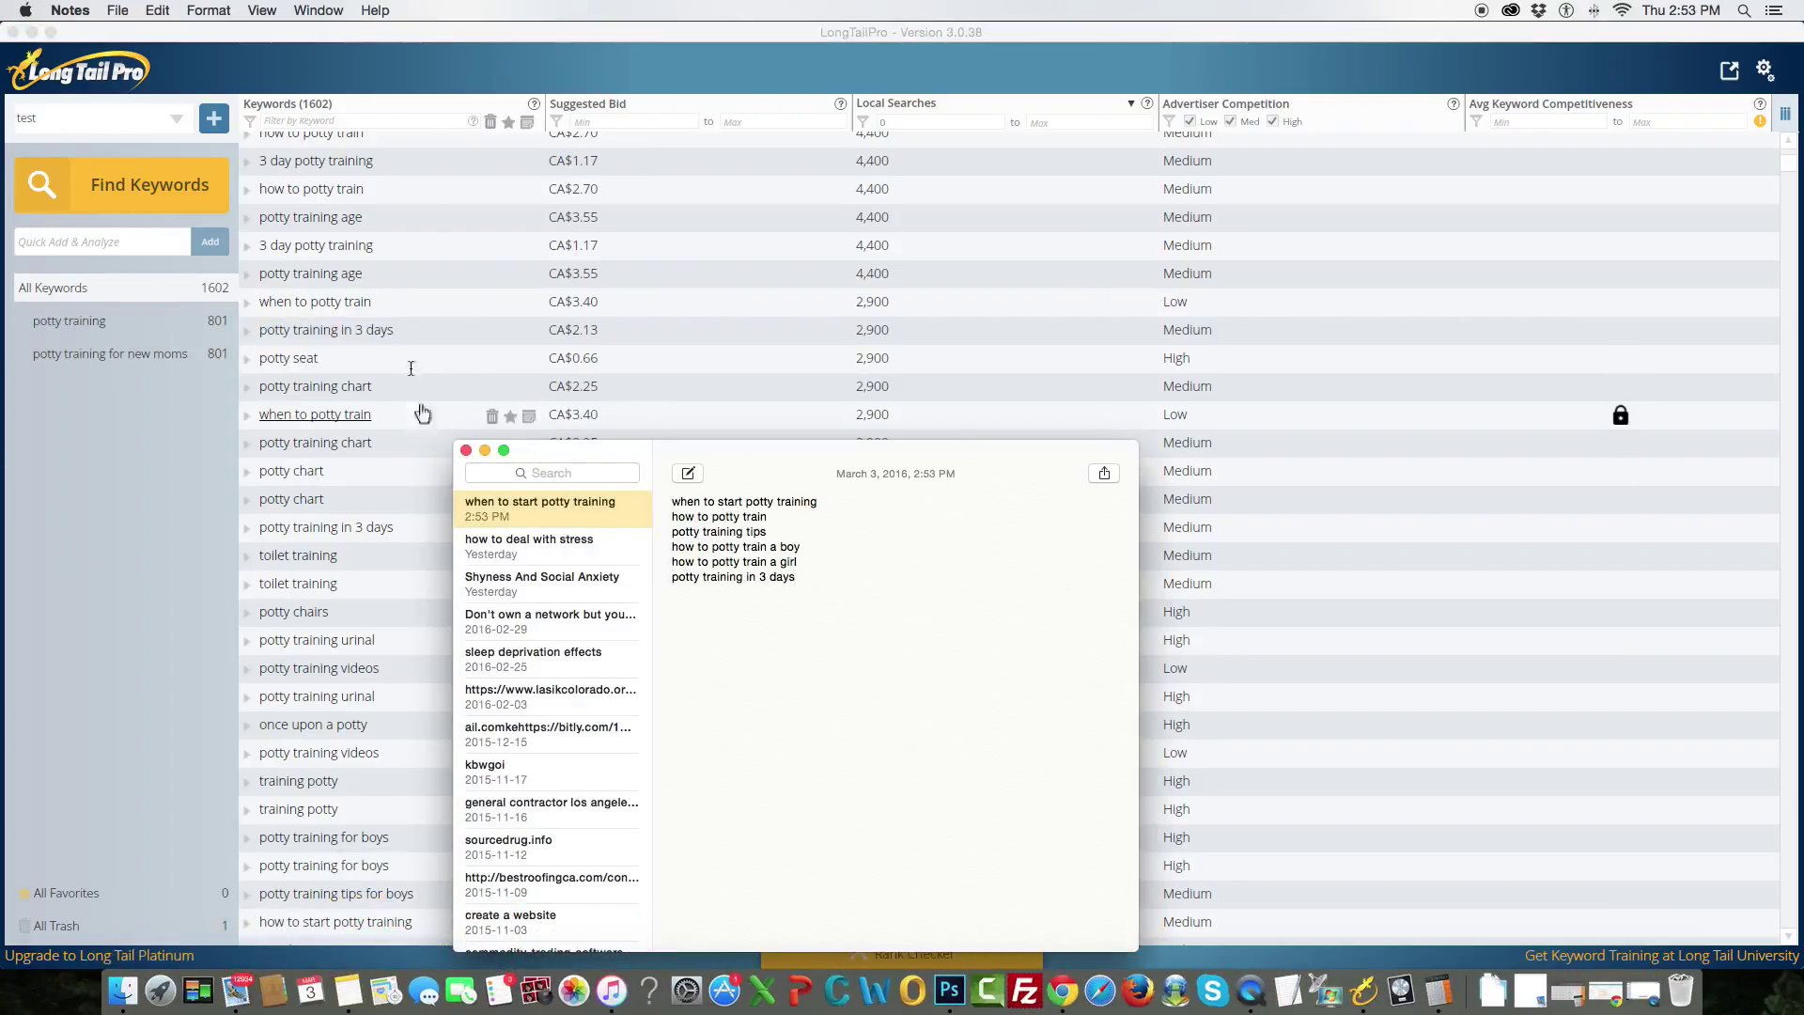
{"action": "left_click", "coordinate": [404, 252]}
{"action": "left_click_drag", "start_coordinate": [402, 253], "coordinate": [261, 246]}
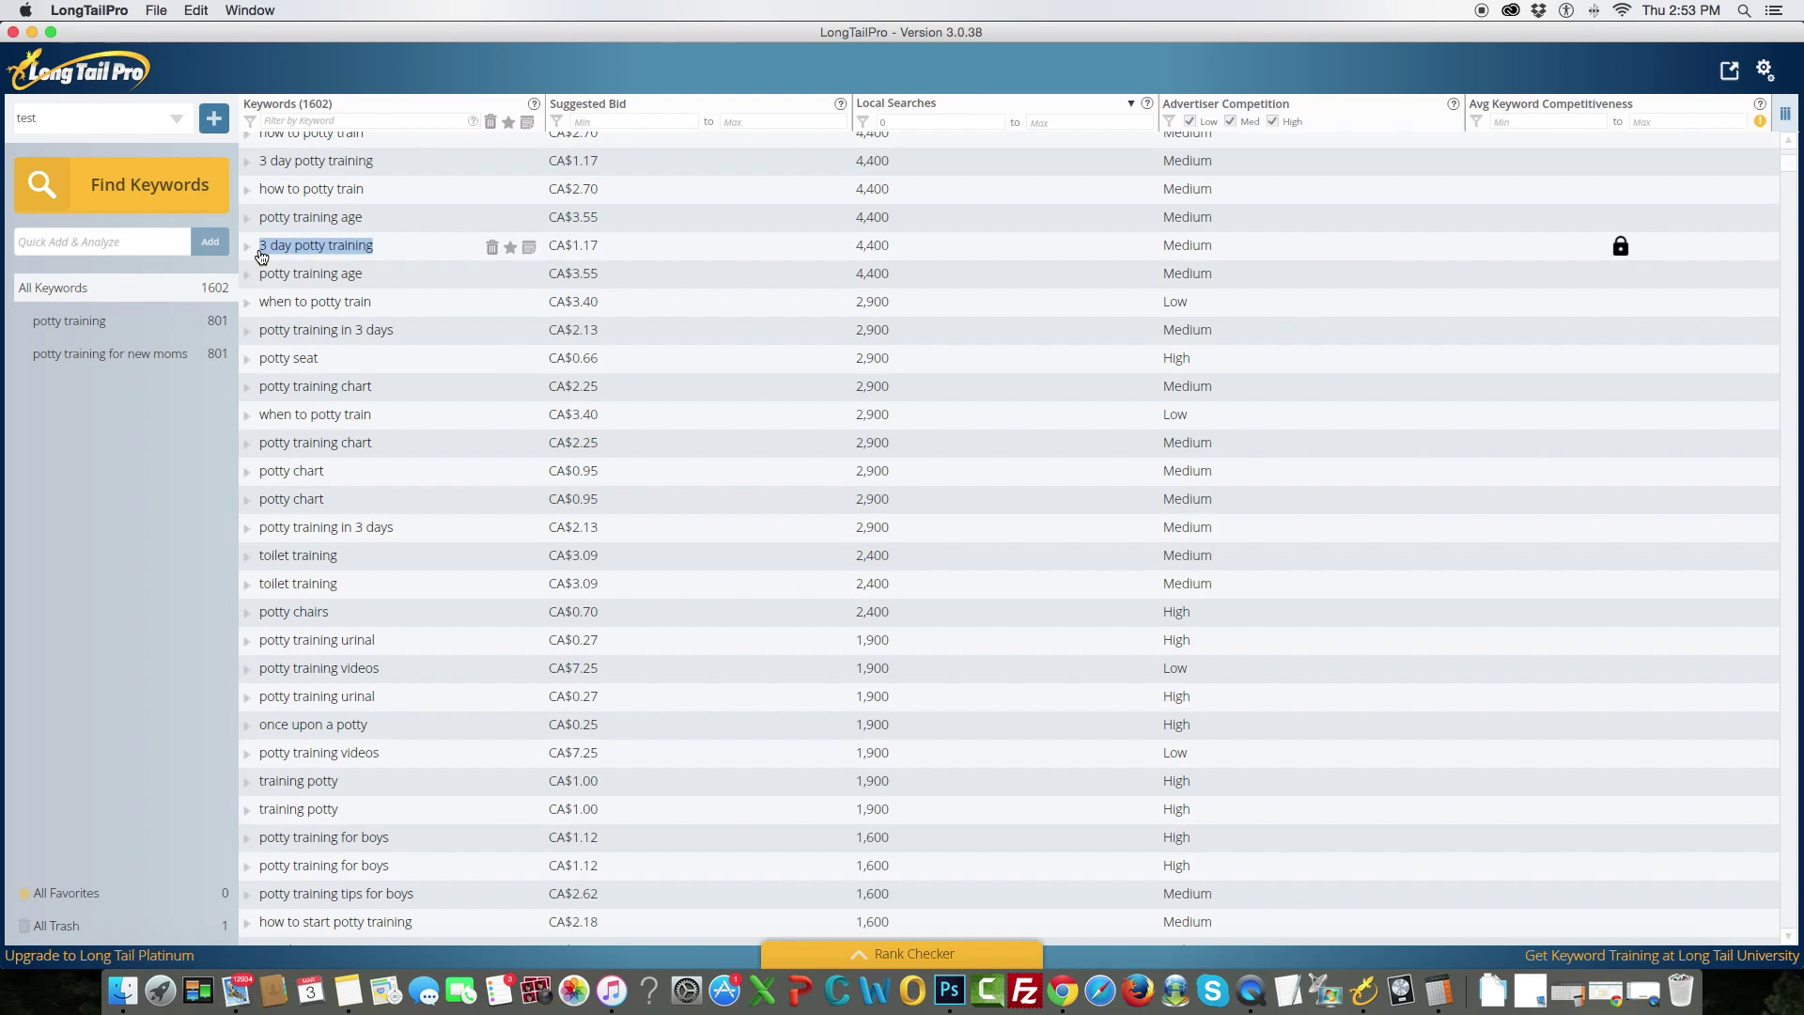
{"action": "left_click", "coordinate": [339, 998]}
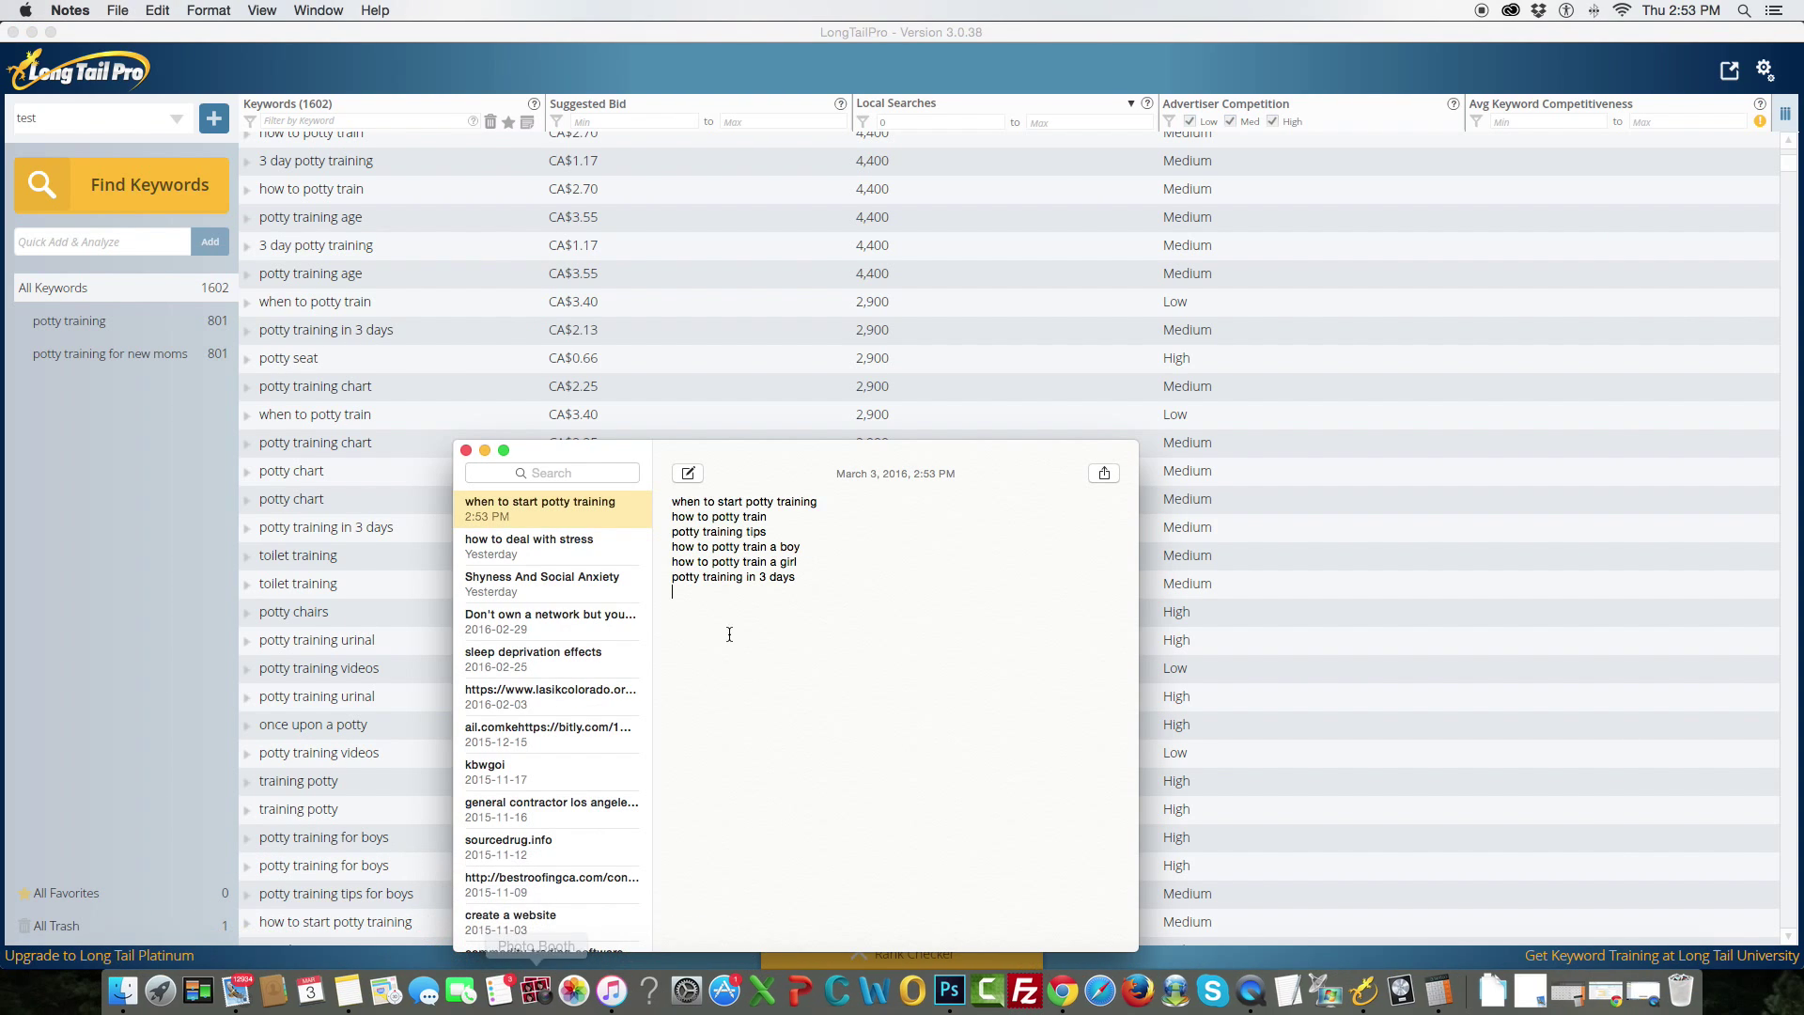
{"action": "key", "text": "super+v"}
{"action": "left_click", "coordinate": [75, 706]}
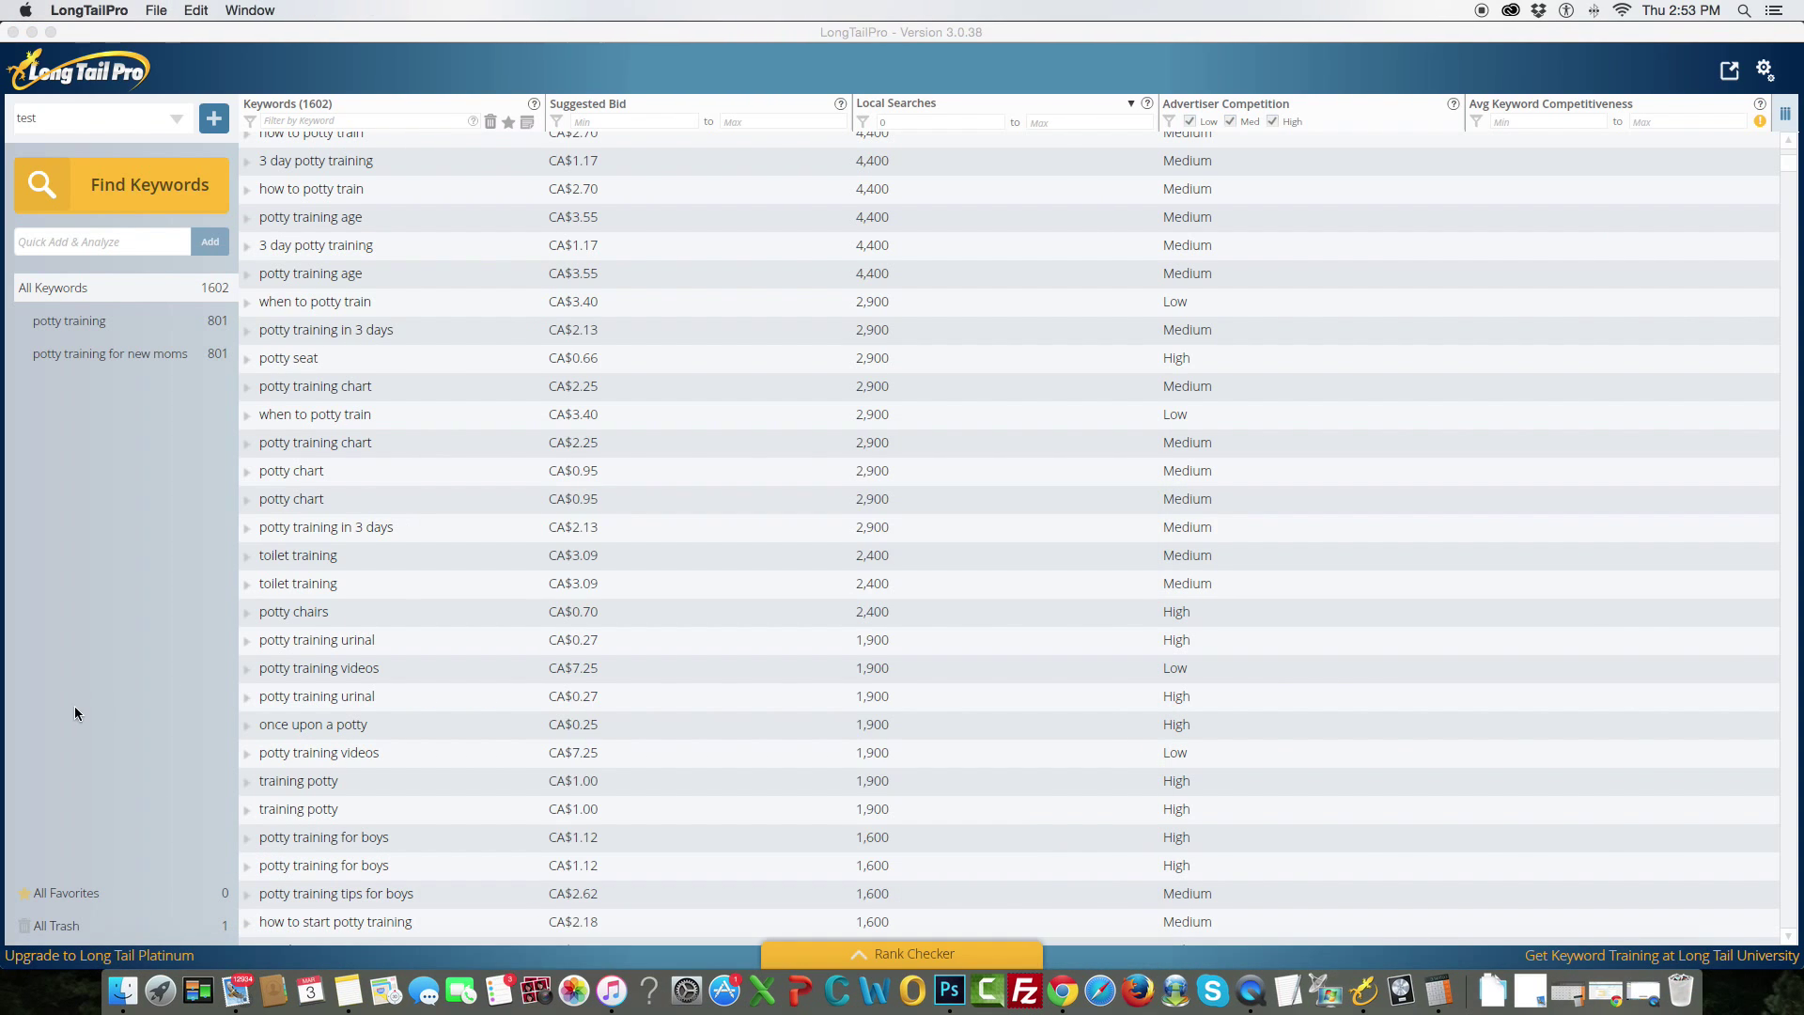
Add 'how to start potty training' to the note.
{"action": "scroll", "coordinate": [423, 827], "scroll_direction": "down", "scroll_amount": 3}
{"action": "left_click_drag", "start_coordinate": [414, 791], "coordinate": [261, 797]}
{"action": "key", "text": "super+c"}
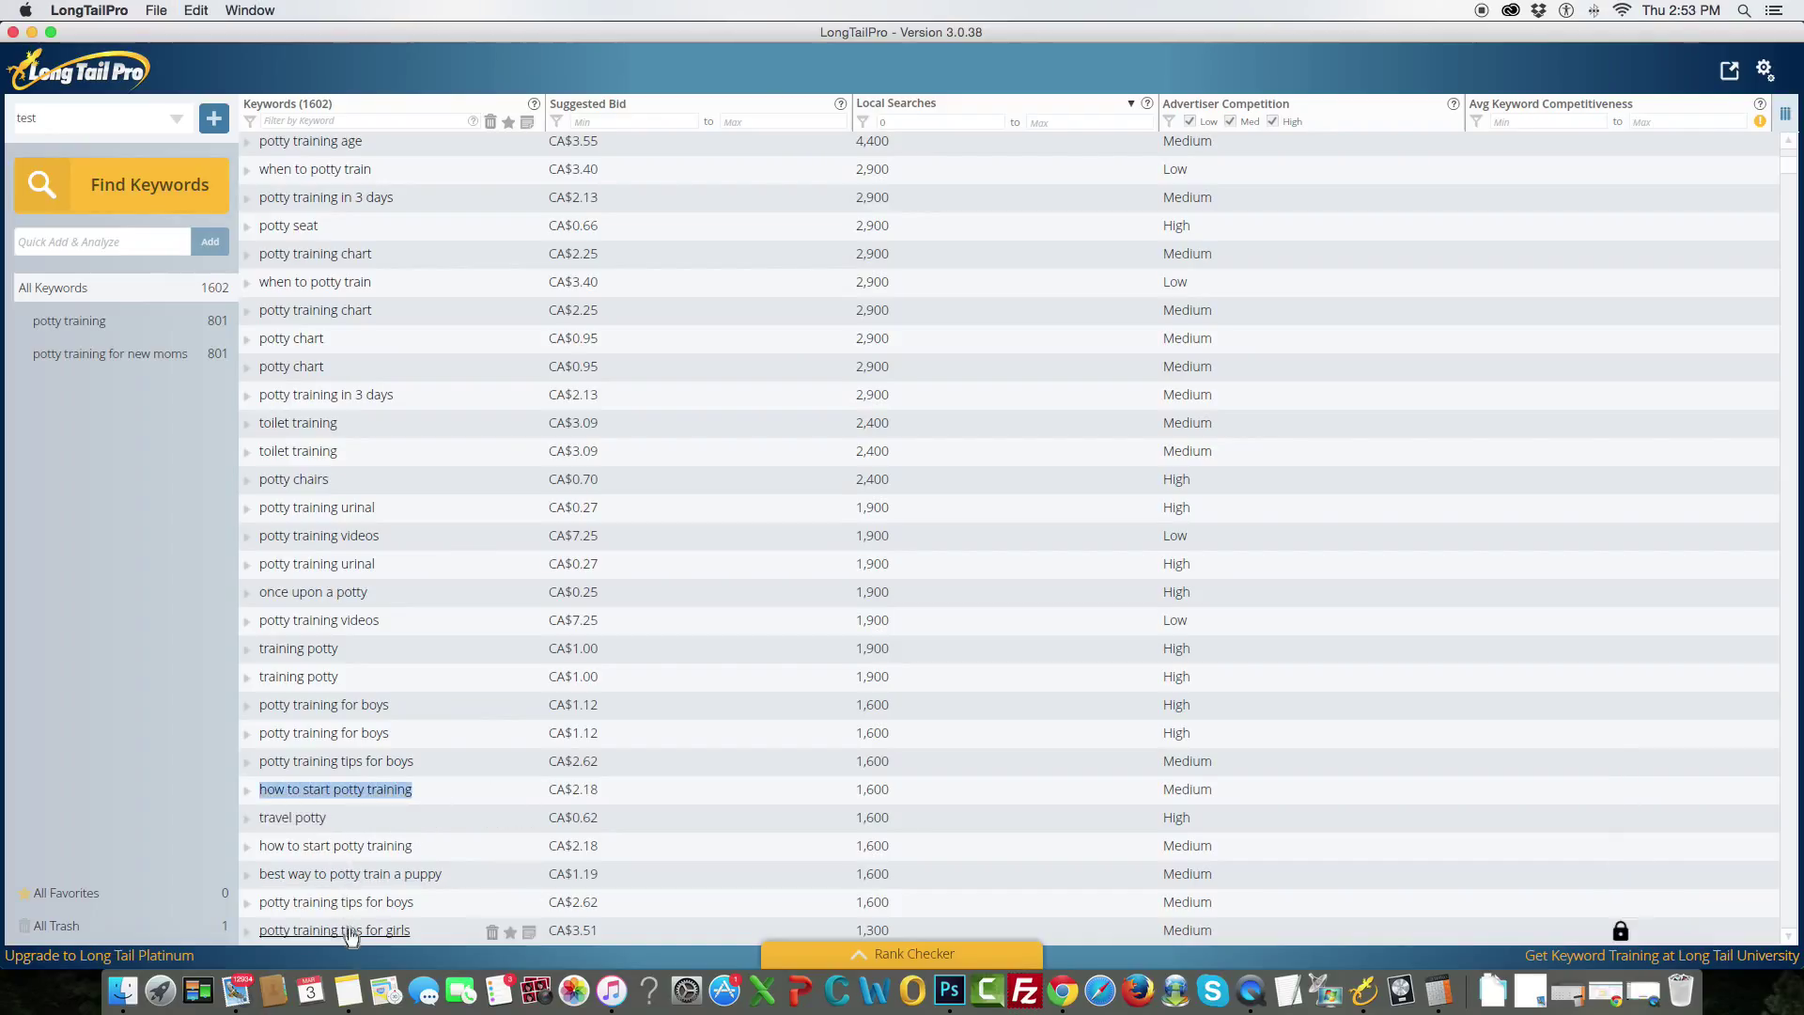
{"action": "left_click", "coordinate": [348, 994]}
{"action": "key", "text": "super+v"}
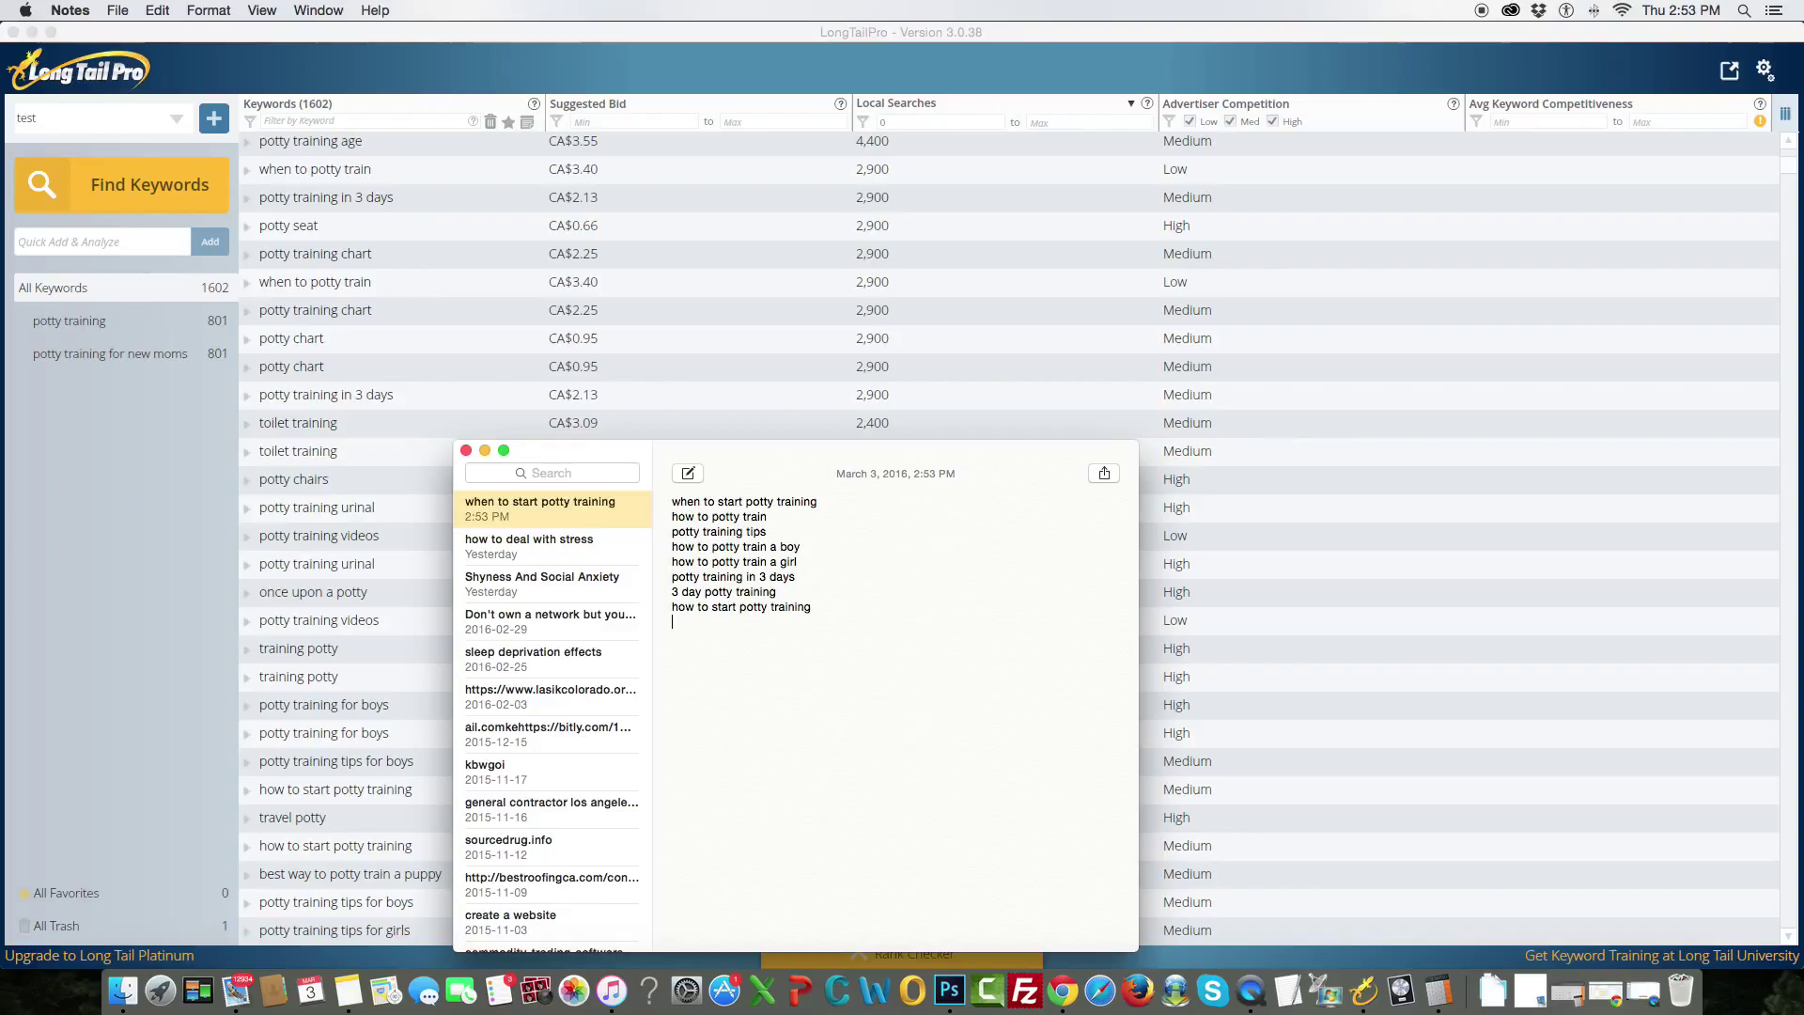
{"action": "left_click", "coordinate": [168, 745]}
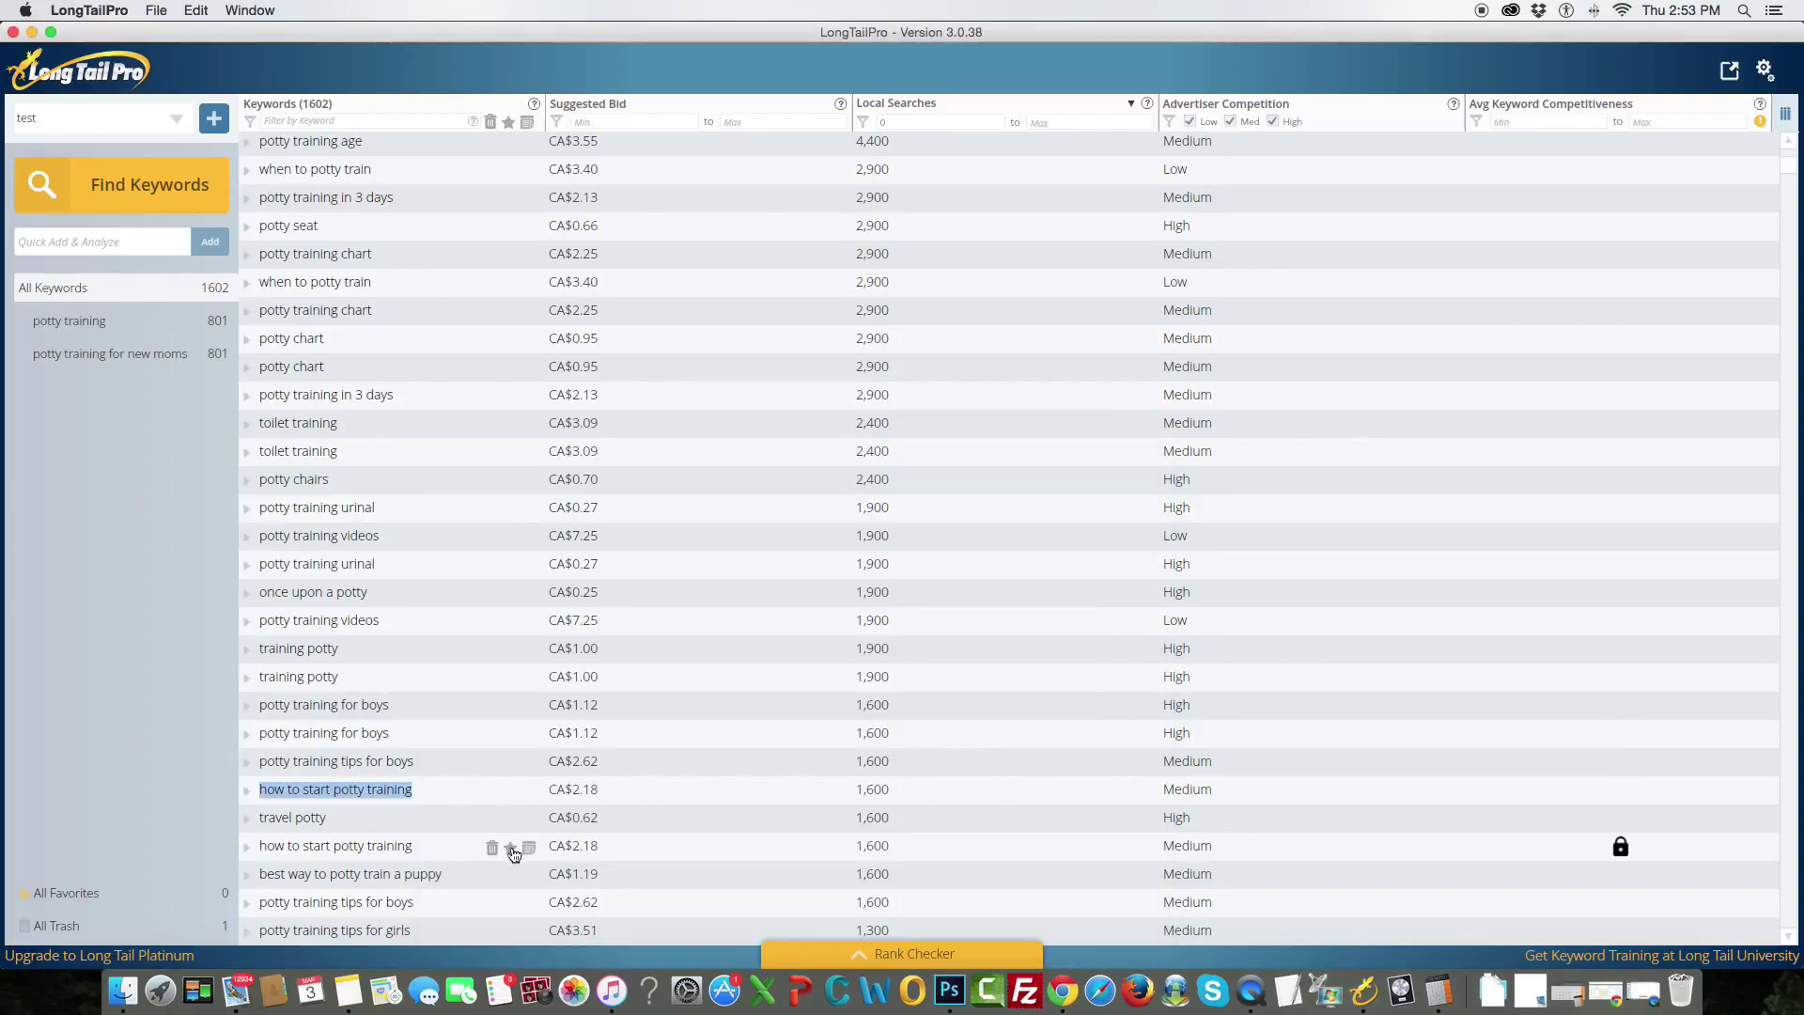
Find 'best way to potty train a boy' further down and add it to the note.
{"action": "scroll", "coordinate": [515, 850], "scroll_direction": "down", "scroll_amount": 2}
{"action": "scroll", "coordinate": [510, 853], "scroll_direction": "down", "scroll_amount": 4}
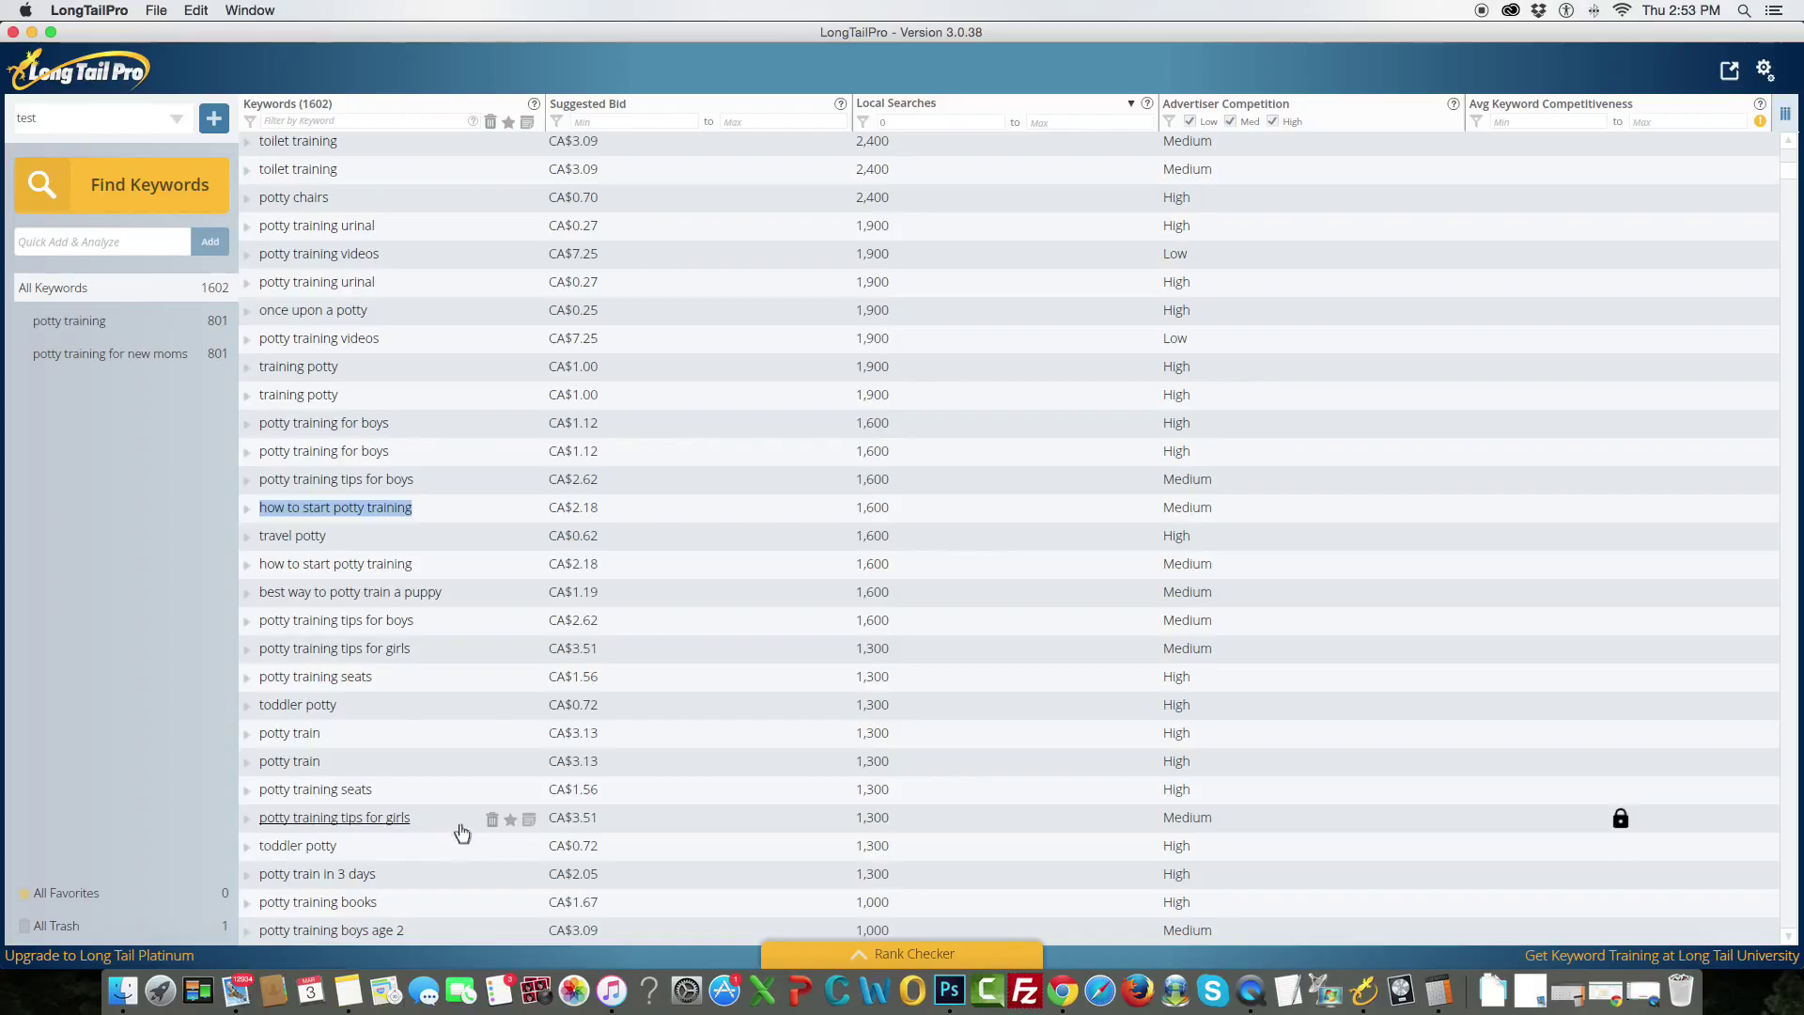
{"action": "scroll", "coordinate": [460, 841], "scroll_direction": "down", "scroll_amount": 4}
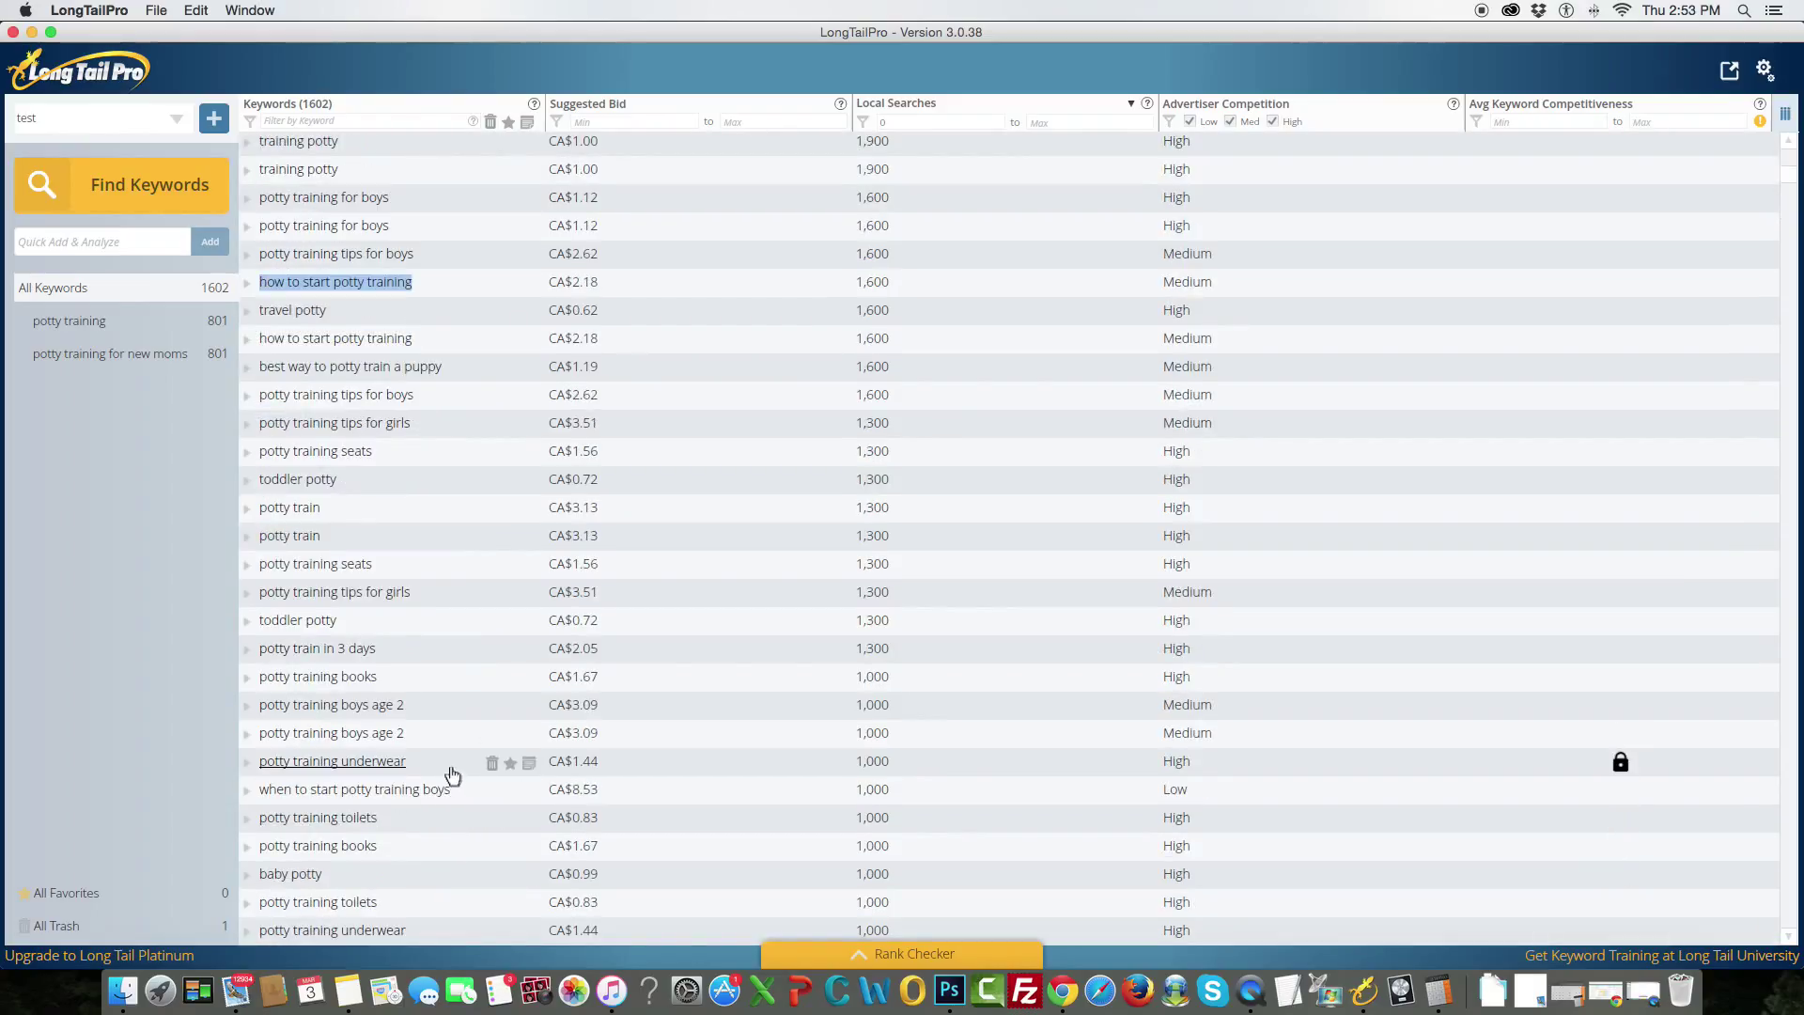
{"action": "scroll", "coordinate": [446, 799], "scroll_direction": "down", "scroll_amount": 4}
{"action": "scroll", "coordinate": [462, 847], "scroll_direction": "down", "scroll_amount": 1}
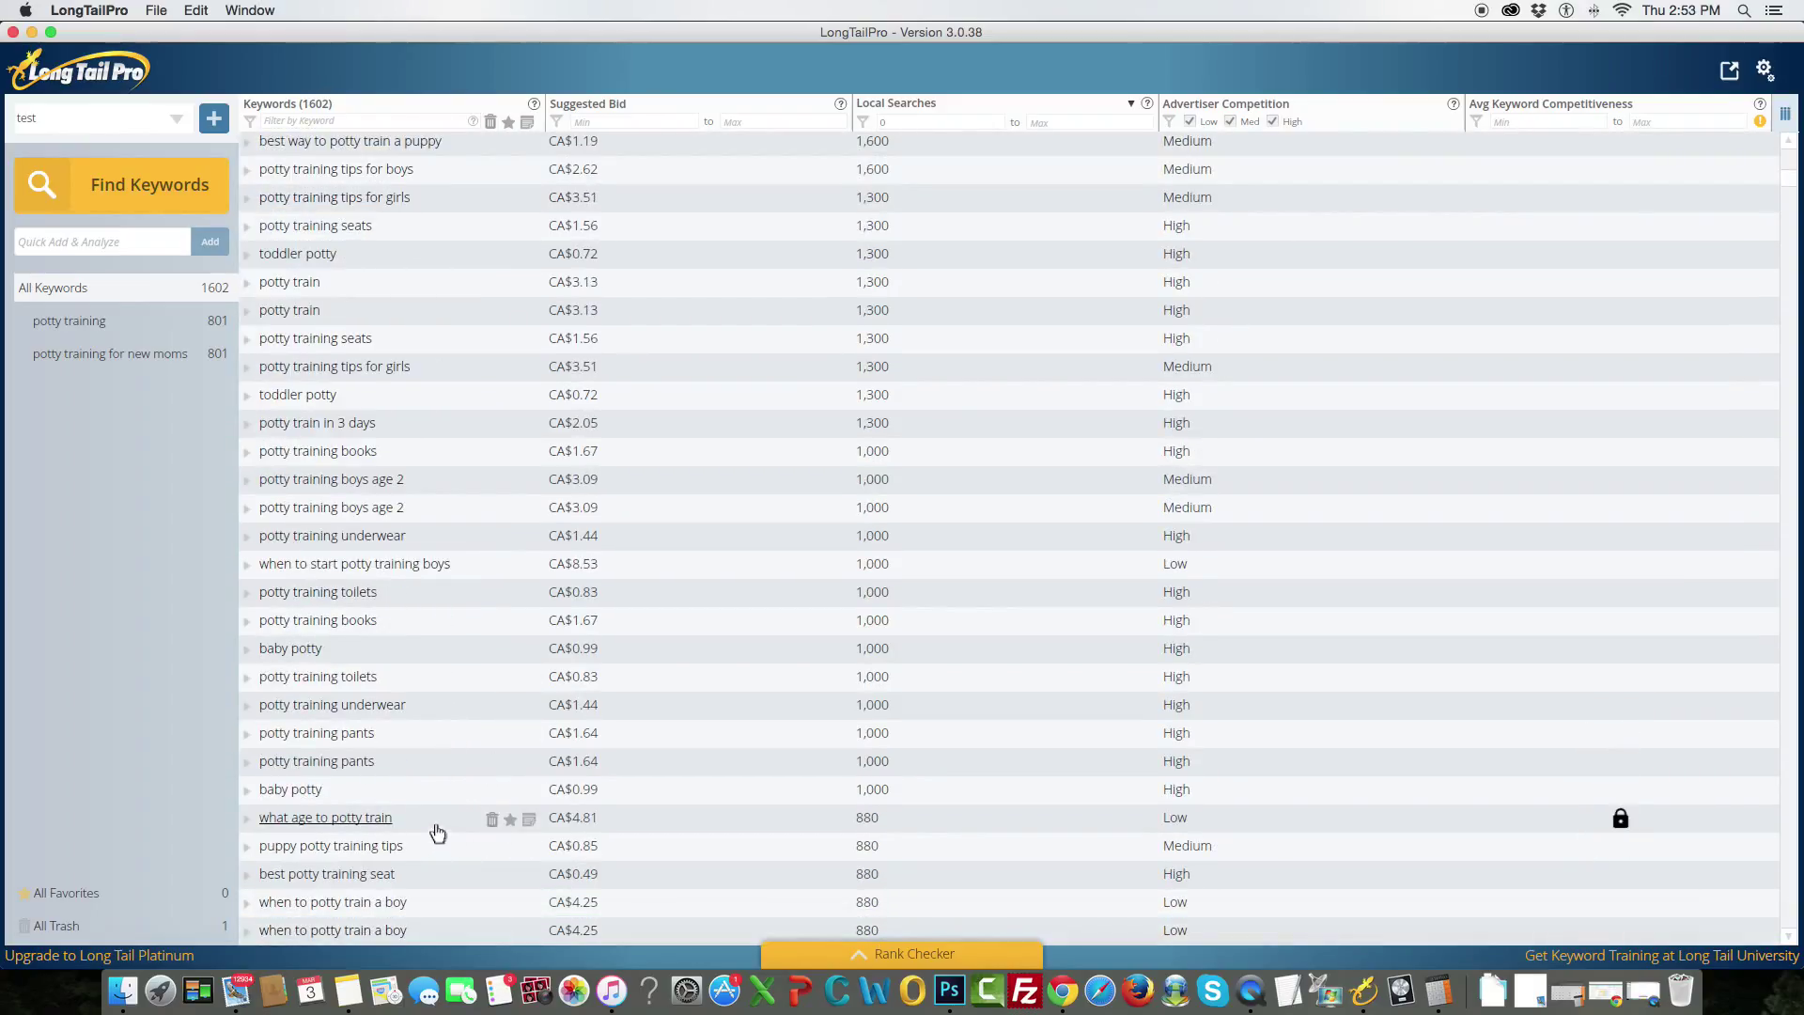
{"action": "scroll", "coordinate": [445, 828], "scroll_direction": "down", "scroll_amount": 2}
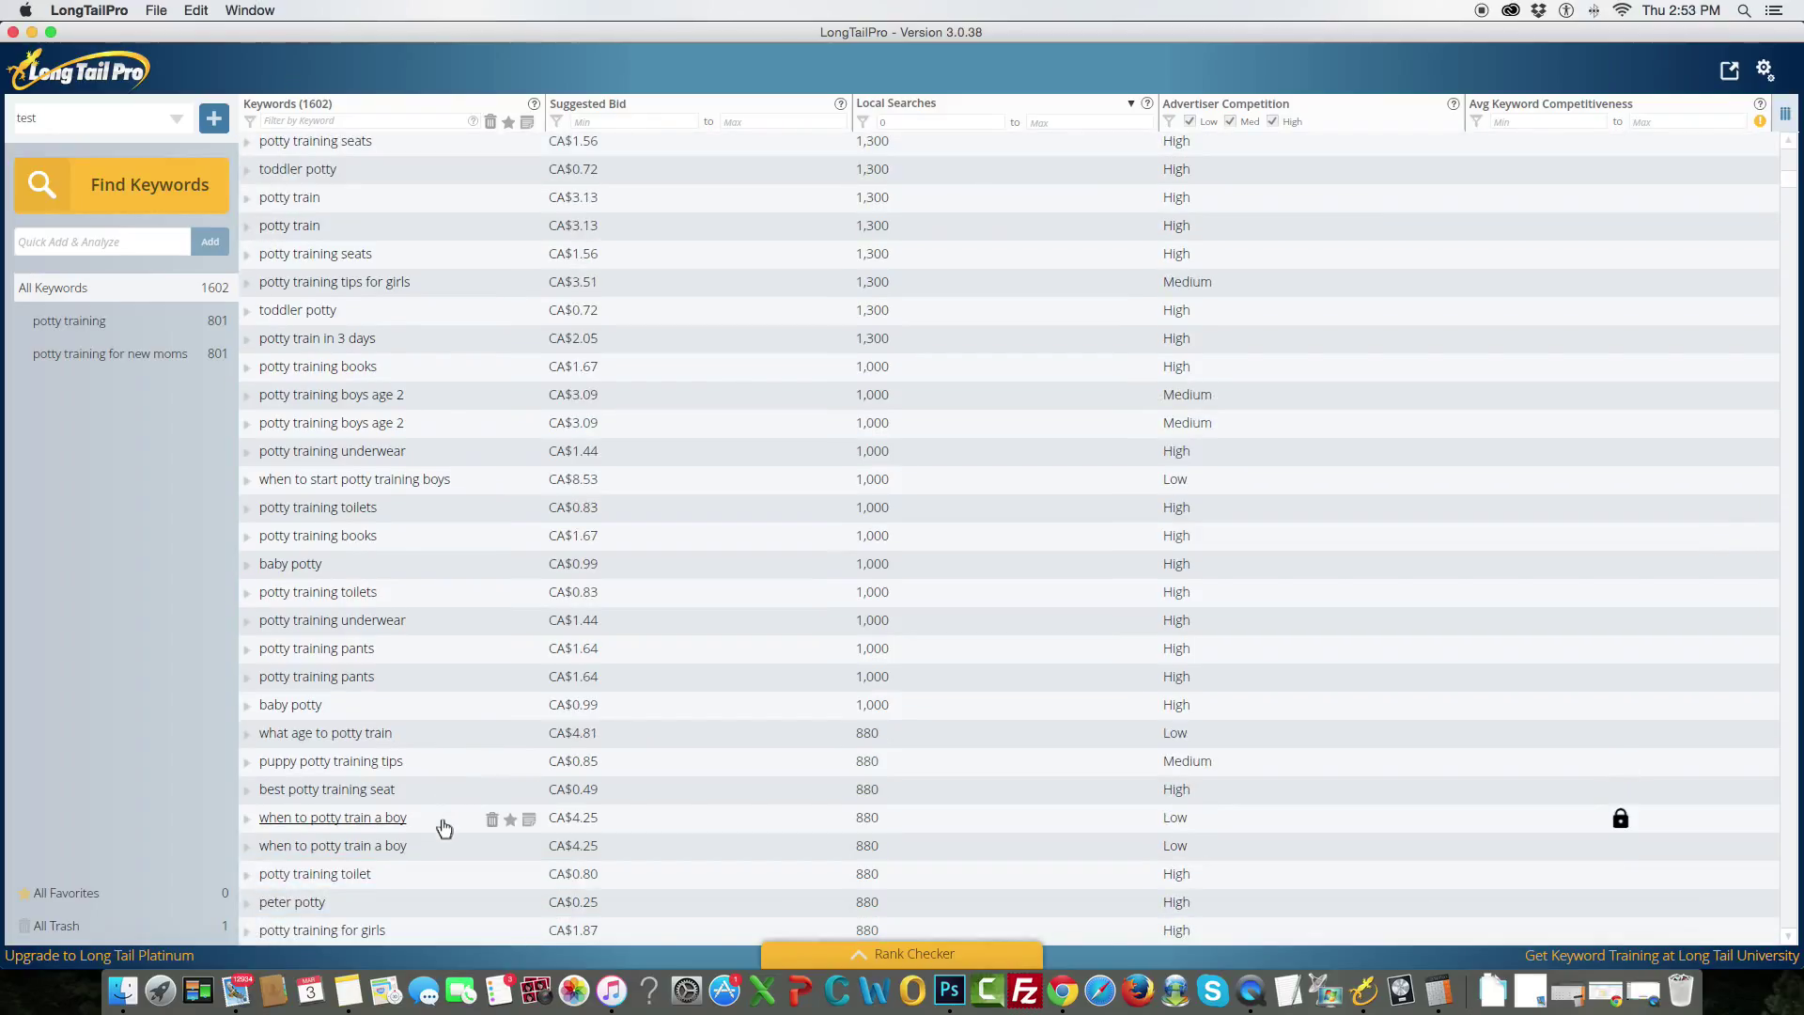
{"action": "scroll", "coordinate": [445, 828], "scroll_direction": "down", "scroll_amount": 4}
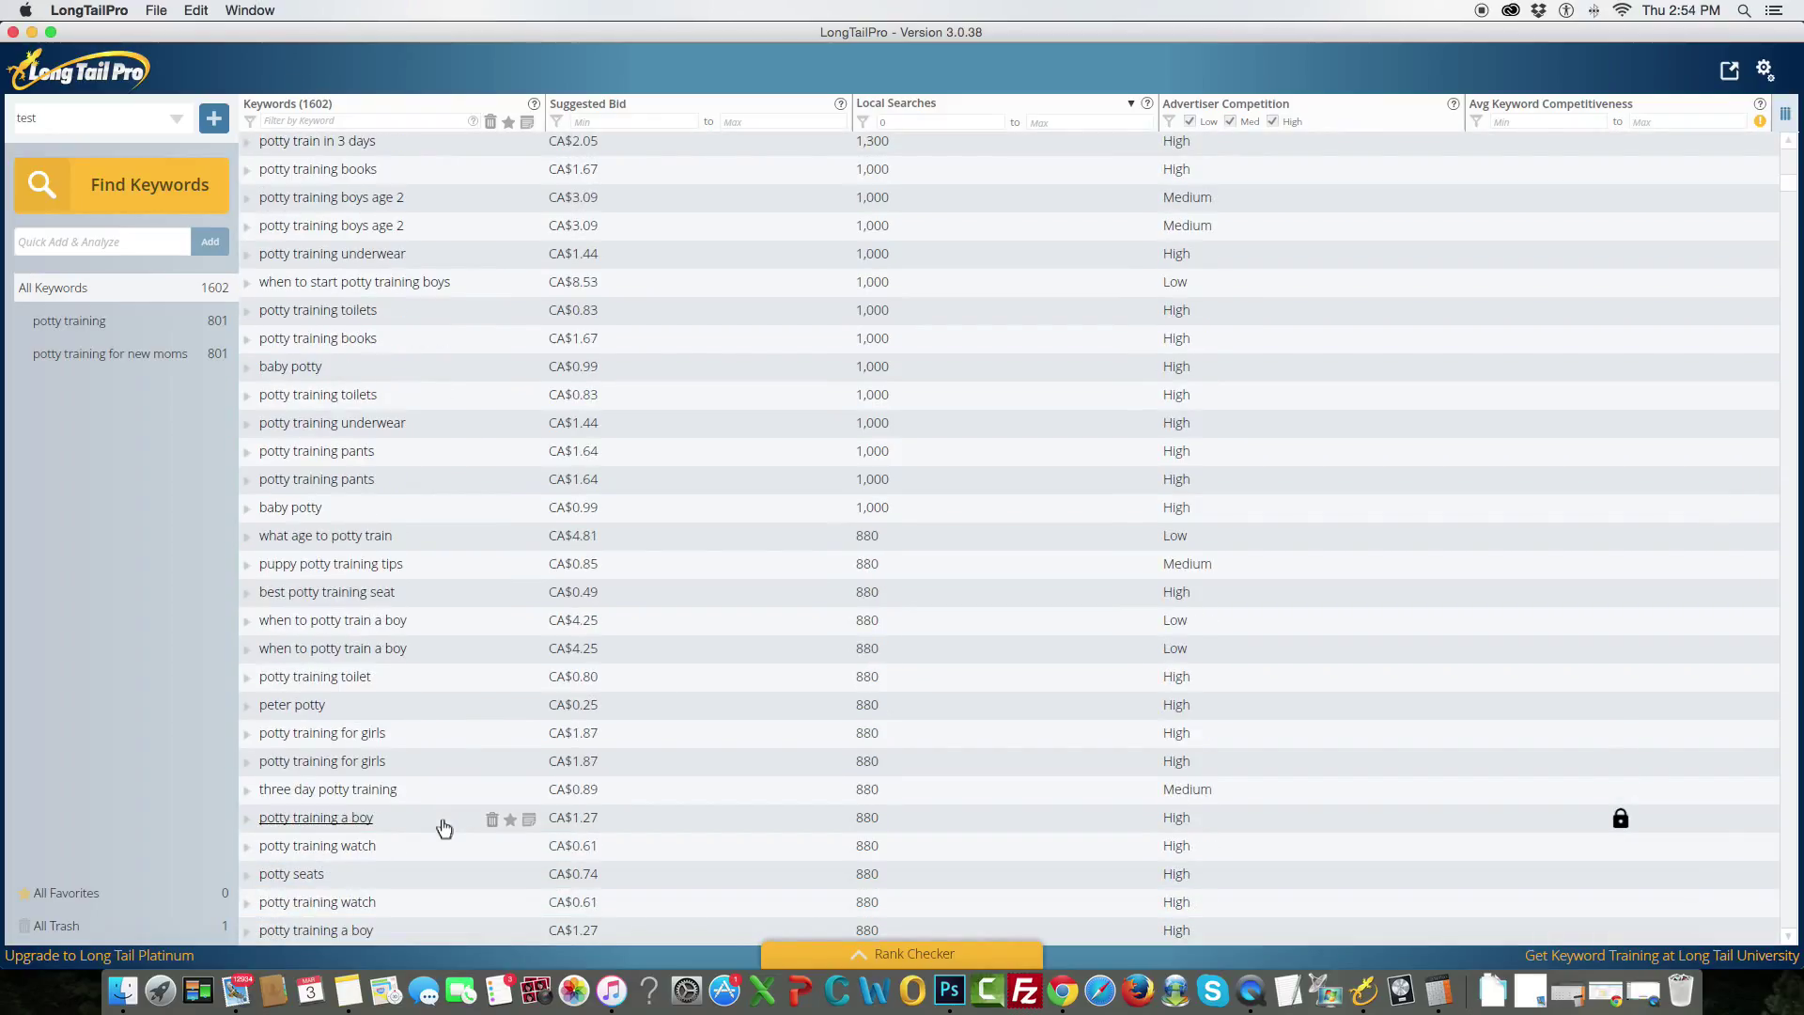
{"action": "scroll", "coordinate": [443, 824], "scroll_direction": "down", "scroll_amount": 4}
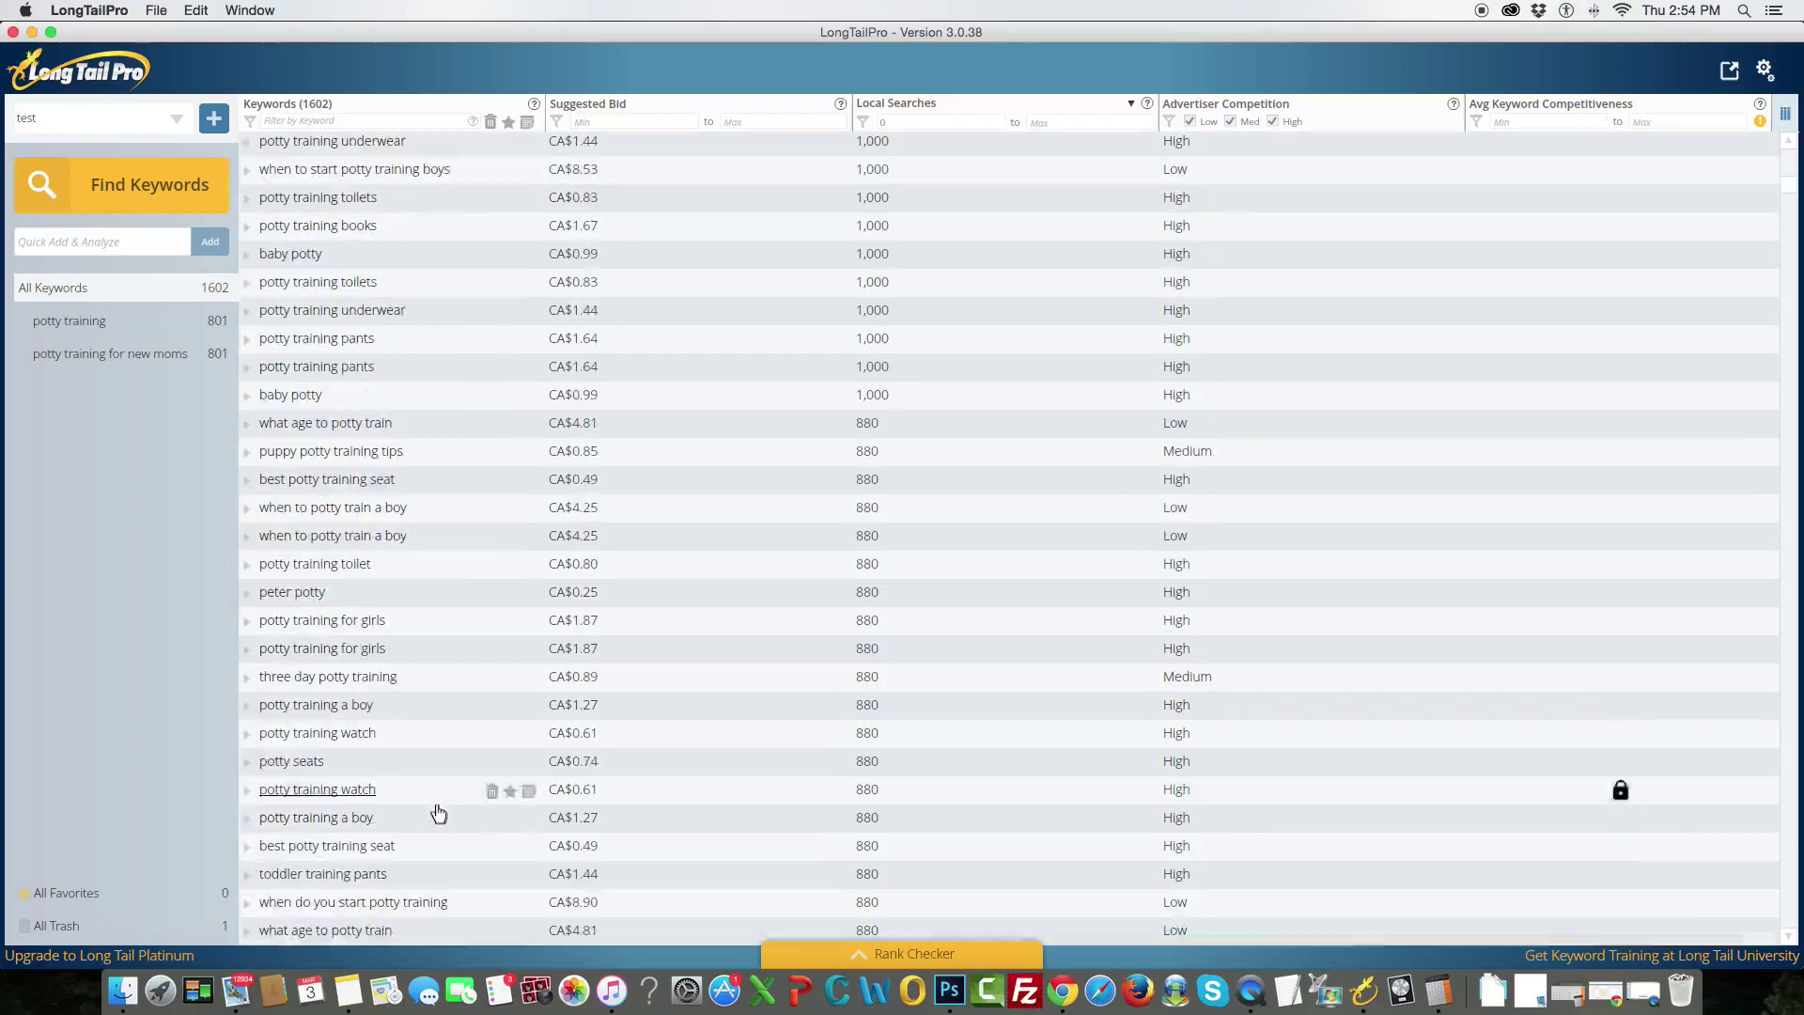
{"action": "scroll", "coordinate": [440, 822], "scroll_direction": "down", "scroll_amount": 4}
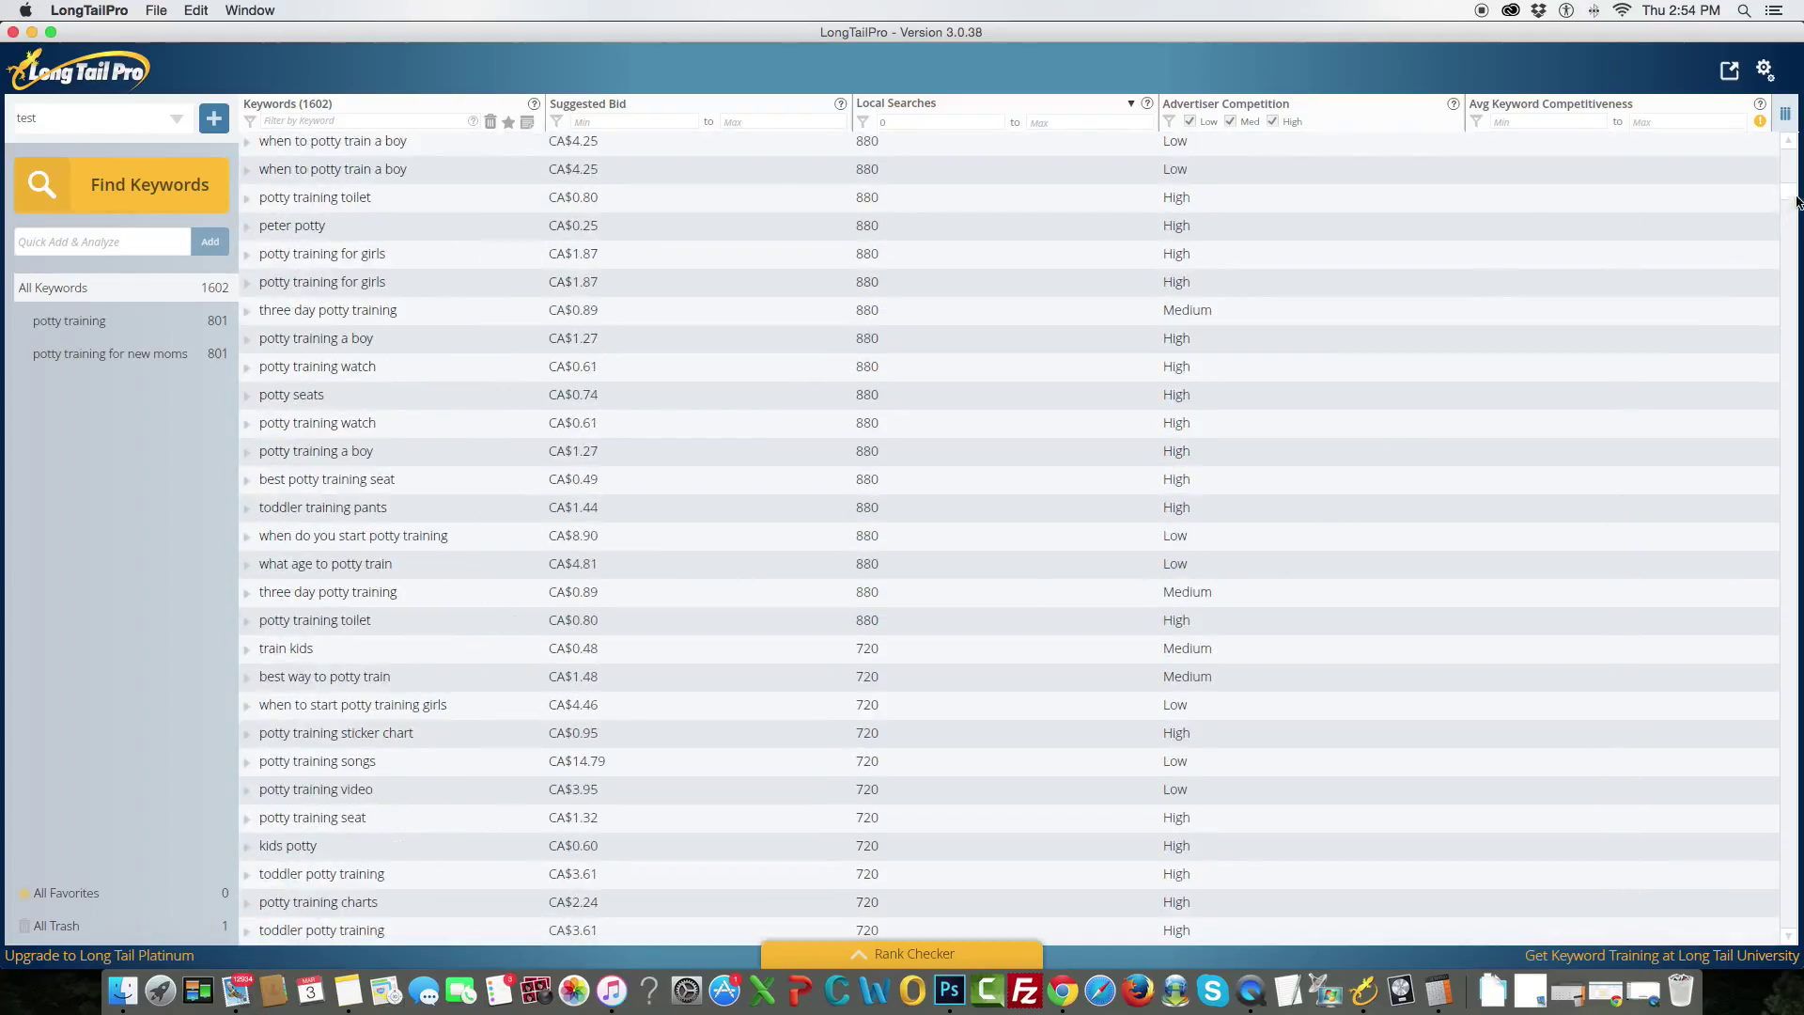
{"action": "scroll", "coordinate": [1792, 216], "scroll_direction": "down", "scroll_amount": 12}
{"action": "left_click_drag", "start_coordinate": [1792, 208], "coordinate": [1792, 219]}
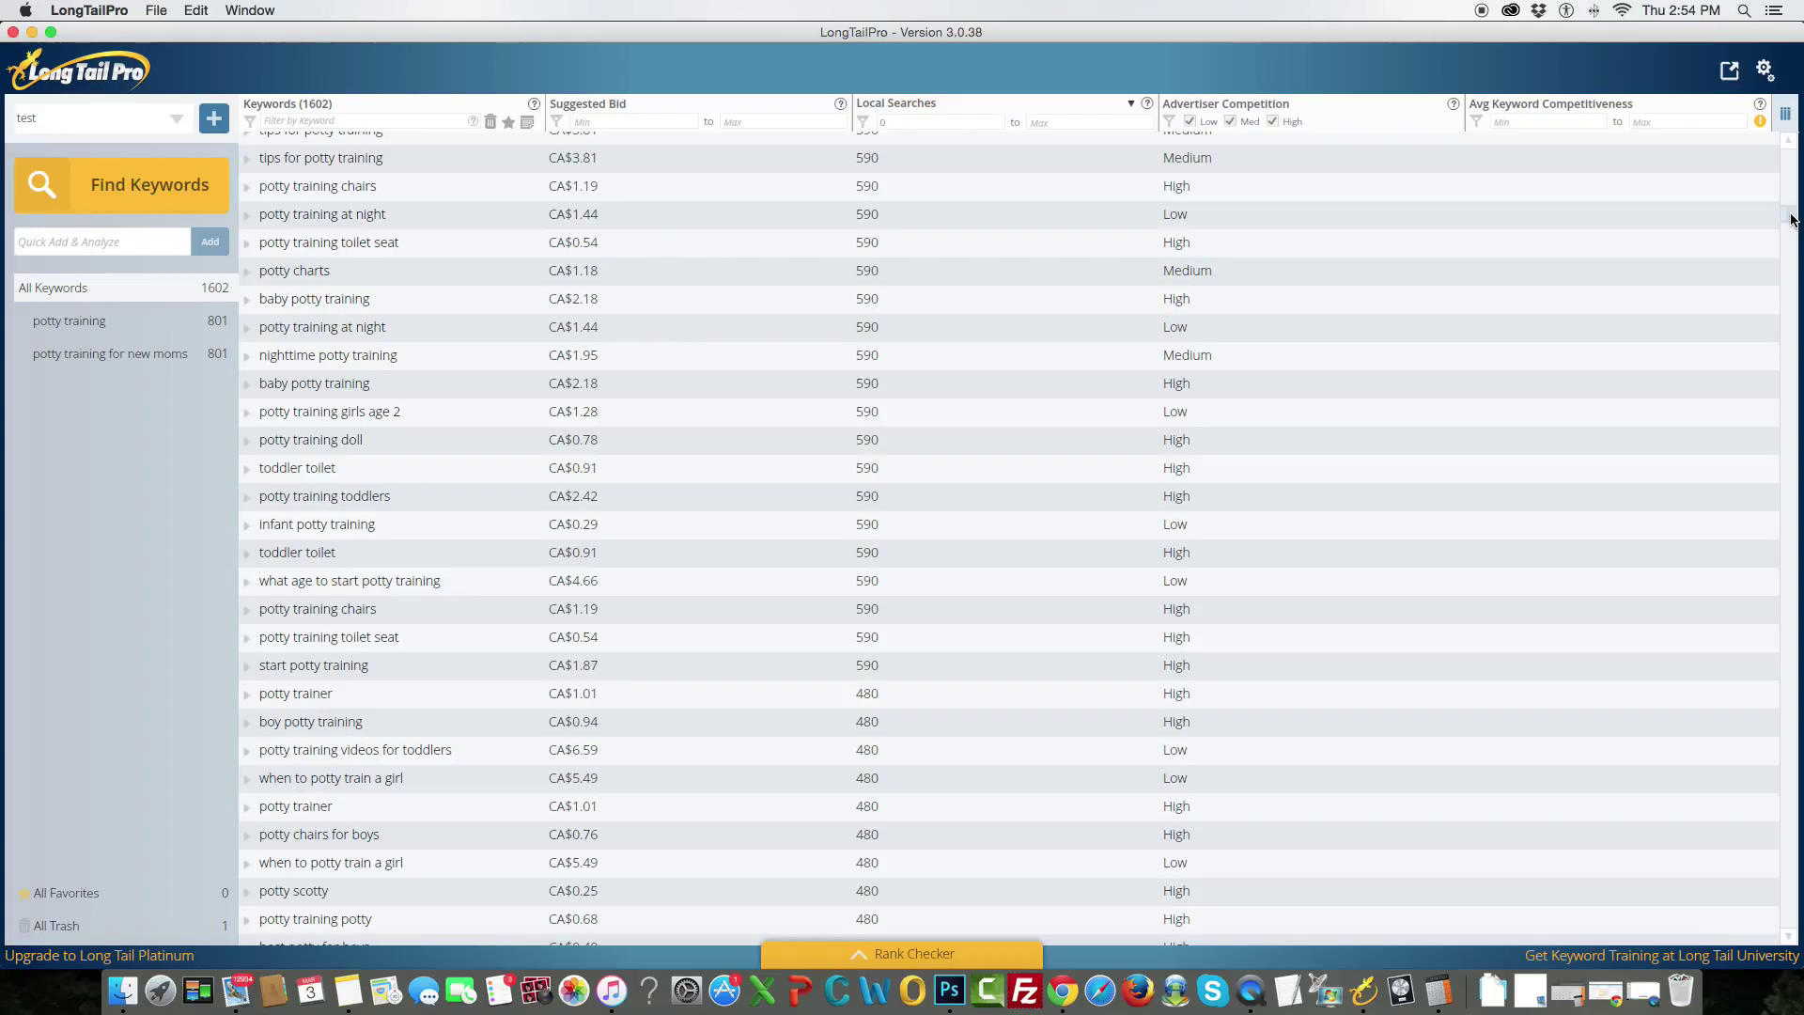
{"action": "left_click_drag", "start_coordinate": [1791, 219], "coordinate": [1792, 226]}
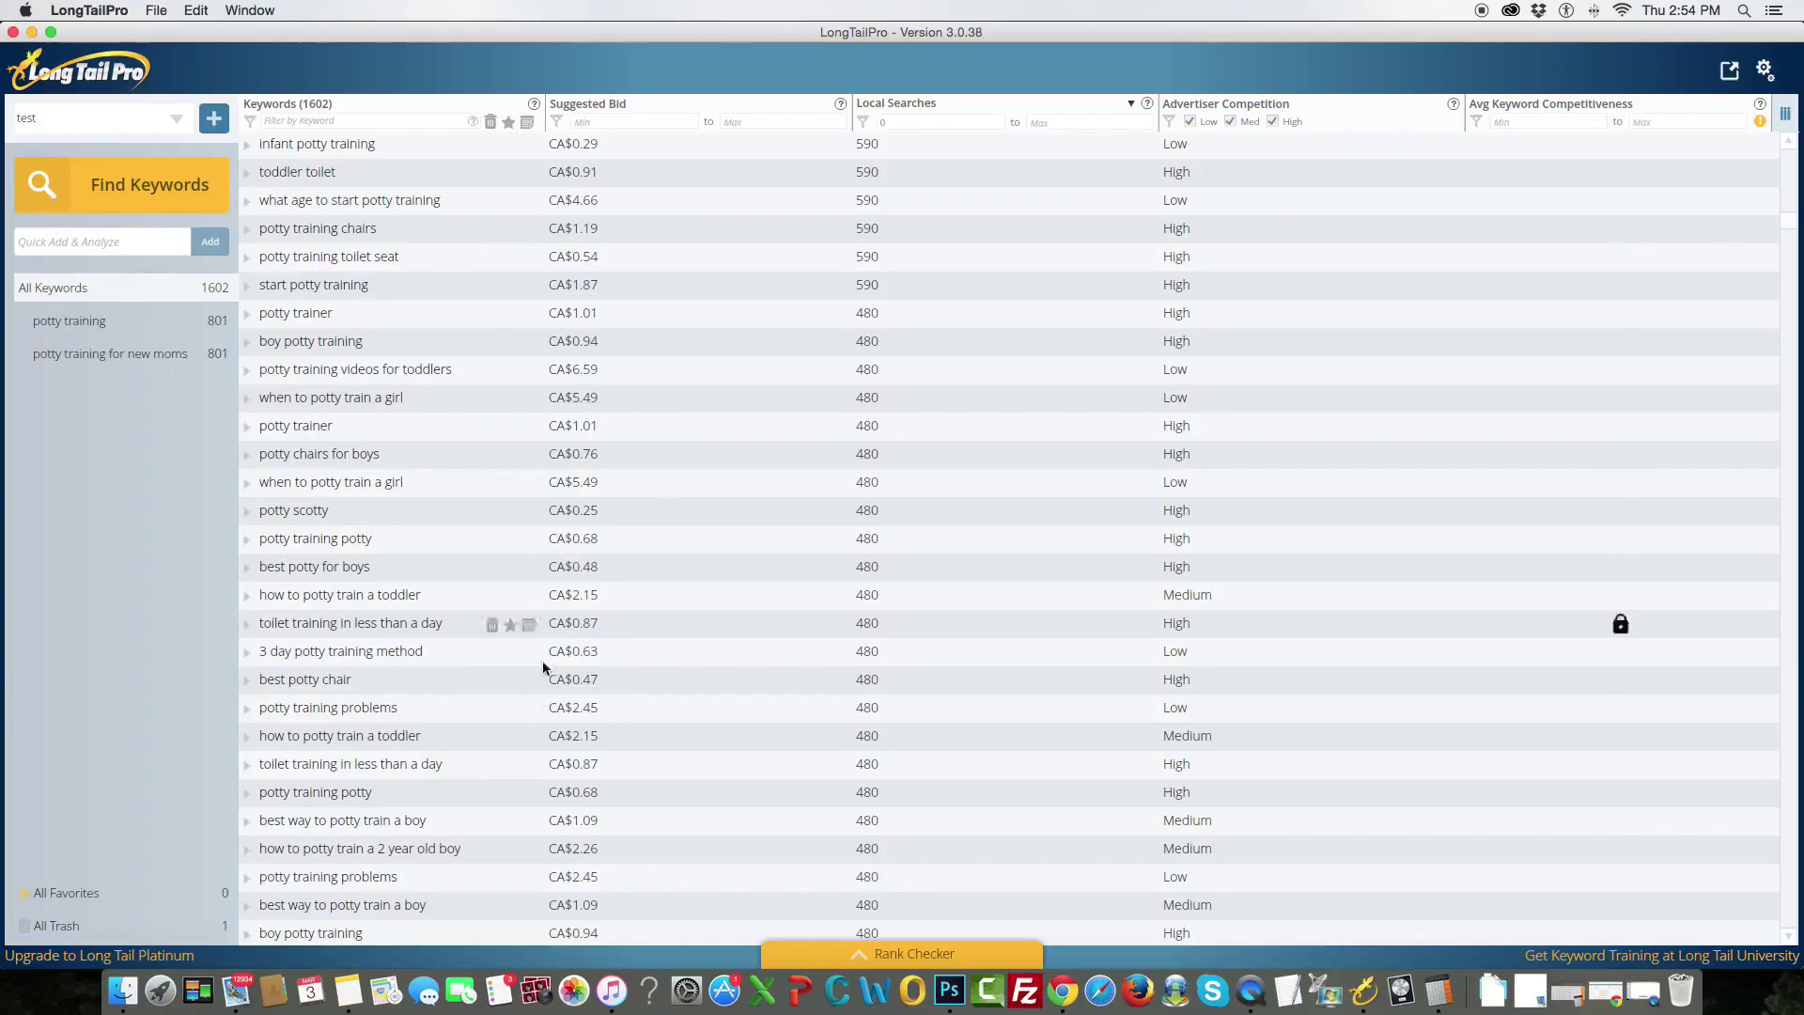
{"action": "left_click_drag", "start_coordinate": [428, 825], "coordinate": [258, 820]}
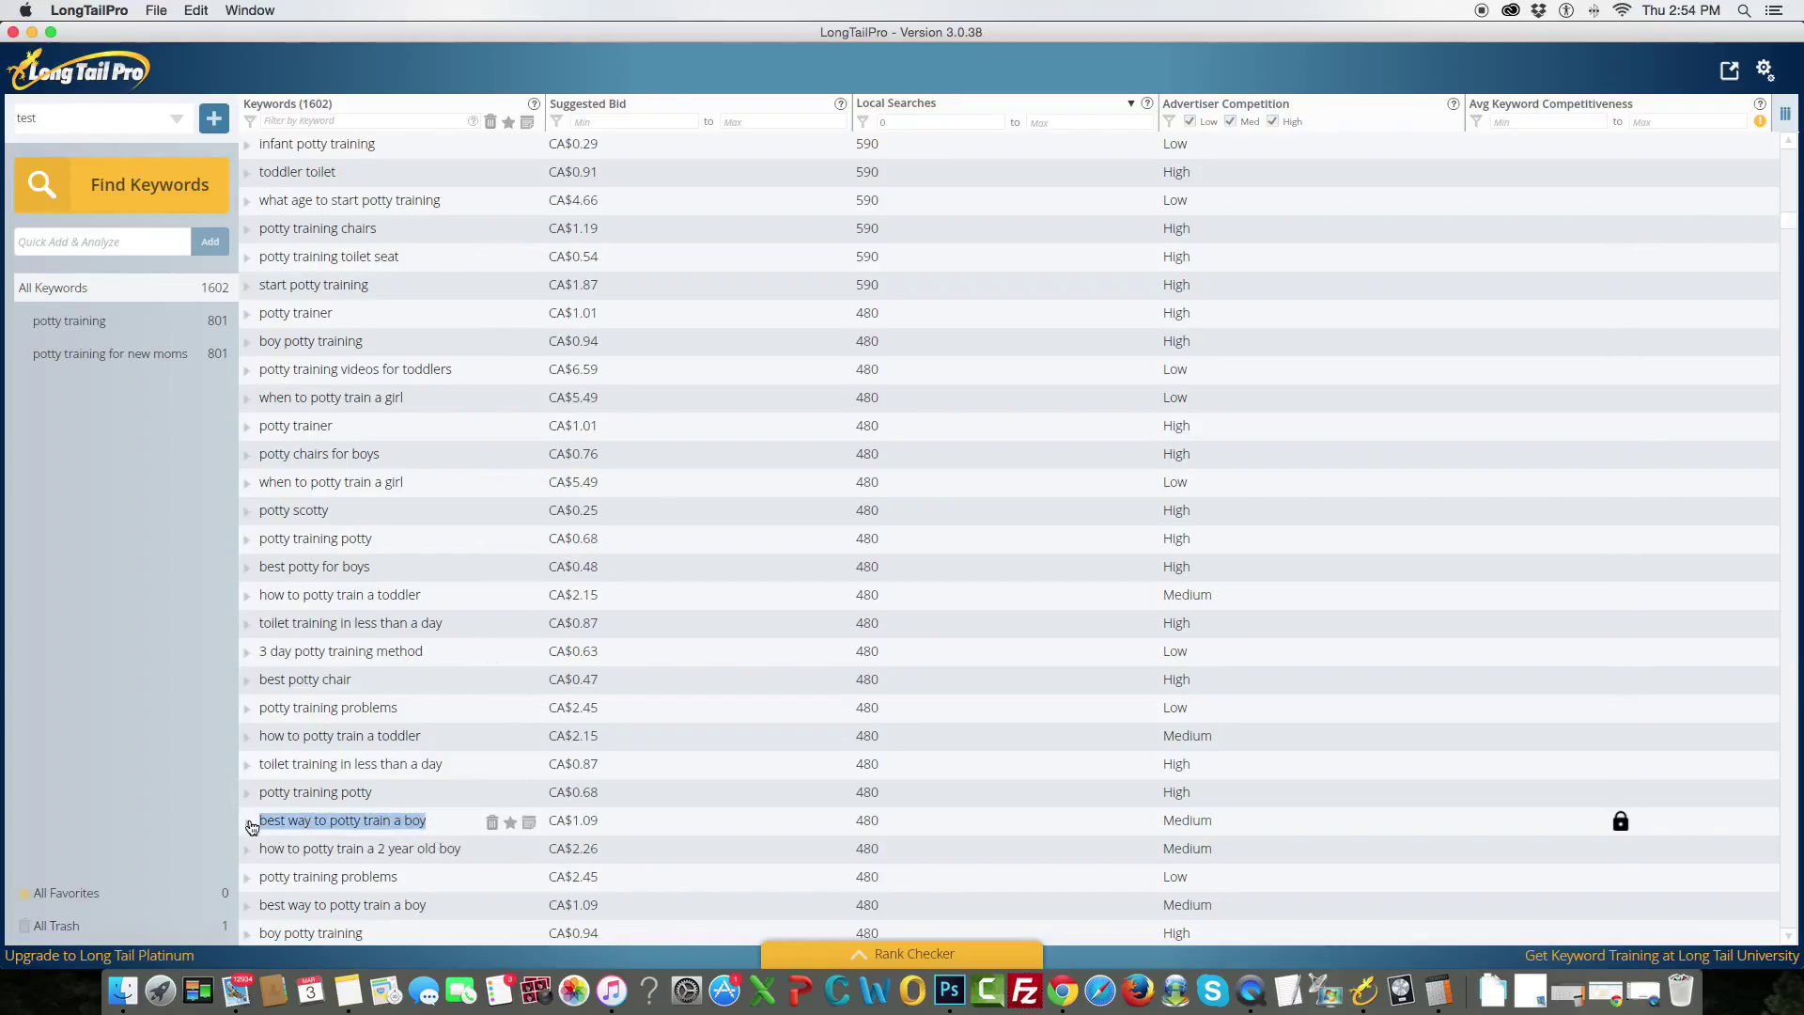
{"action": "left_click", "coordinate": [345, 988]}
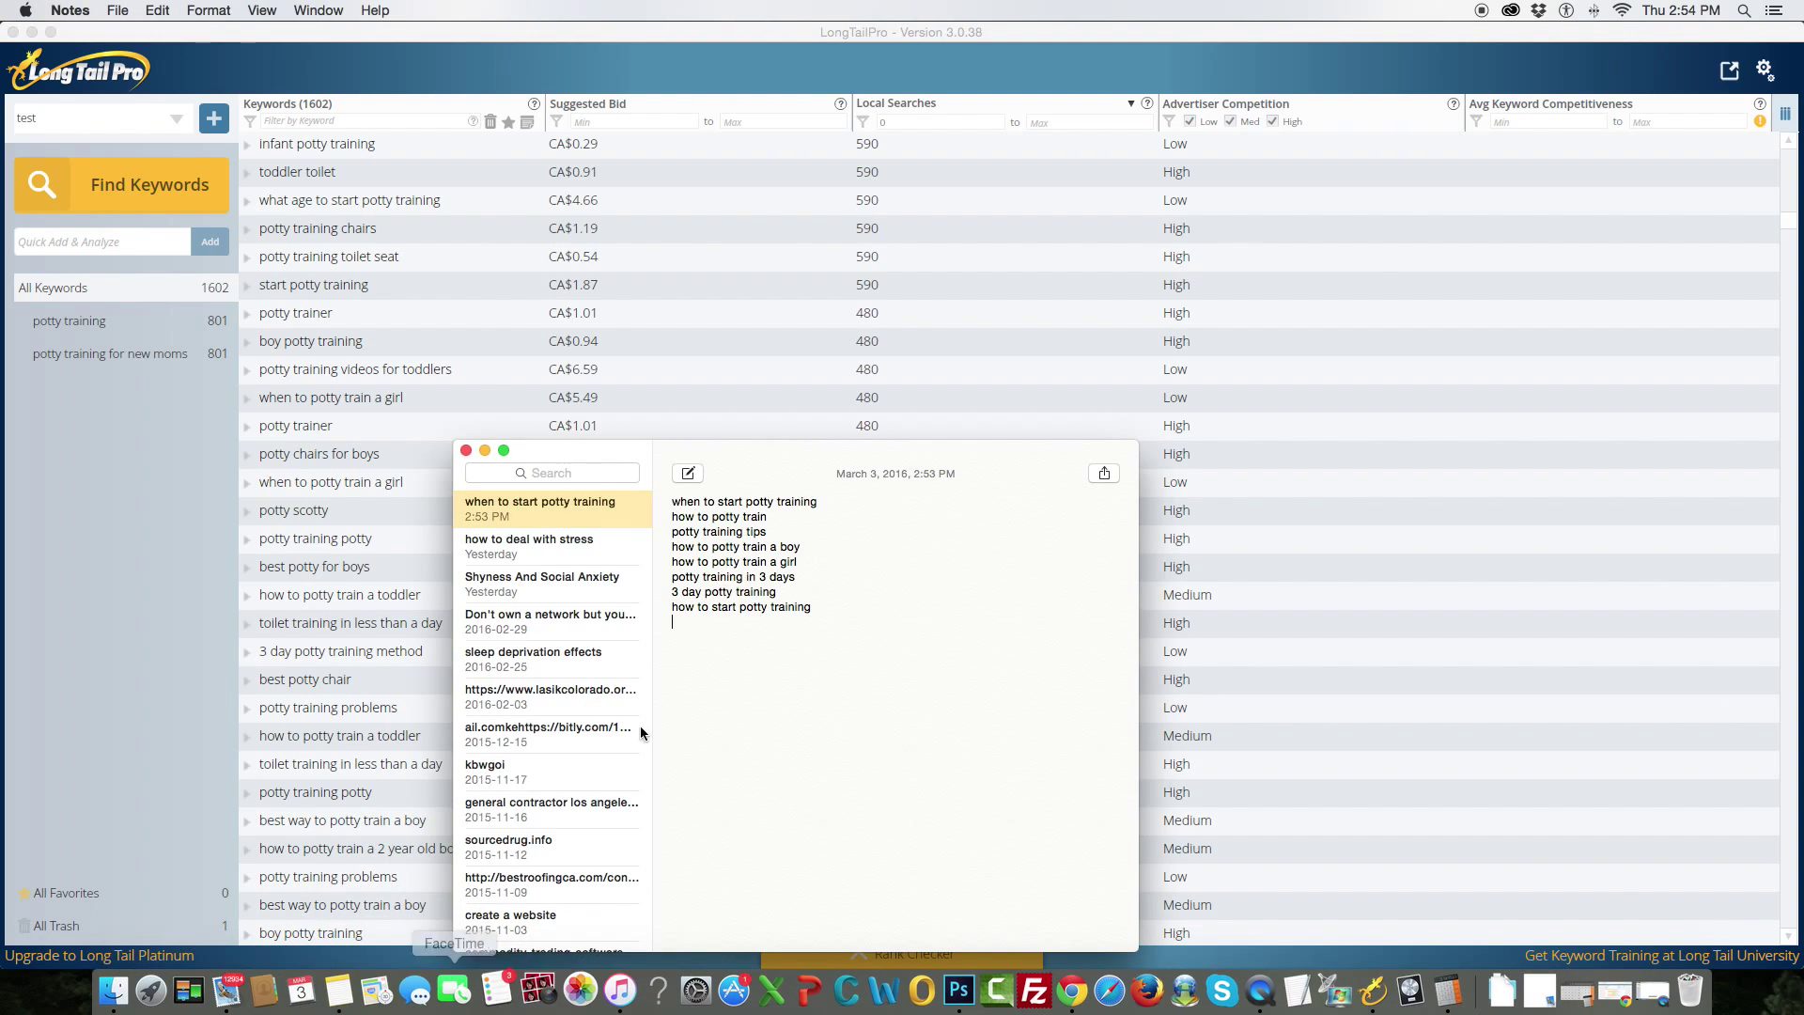
{"action": "type", "text": "best way to potty train a boy"}
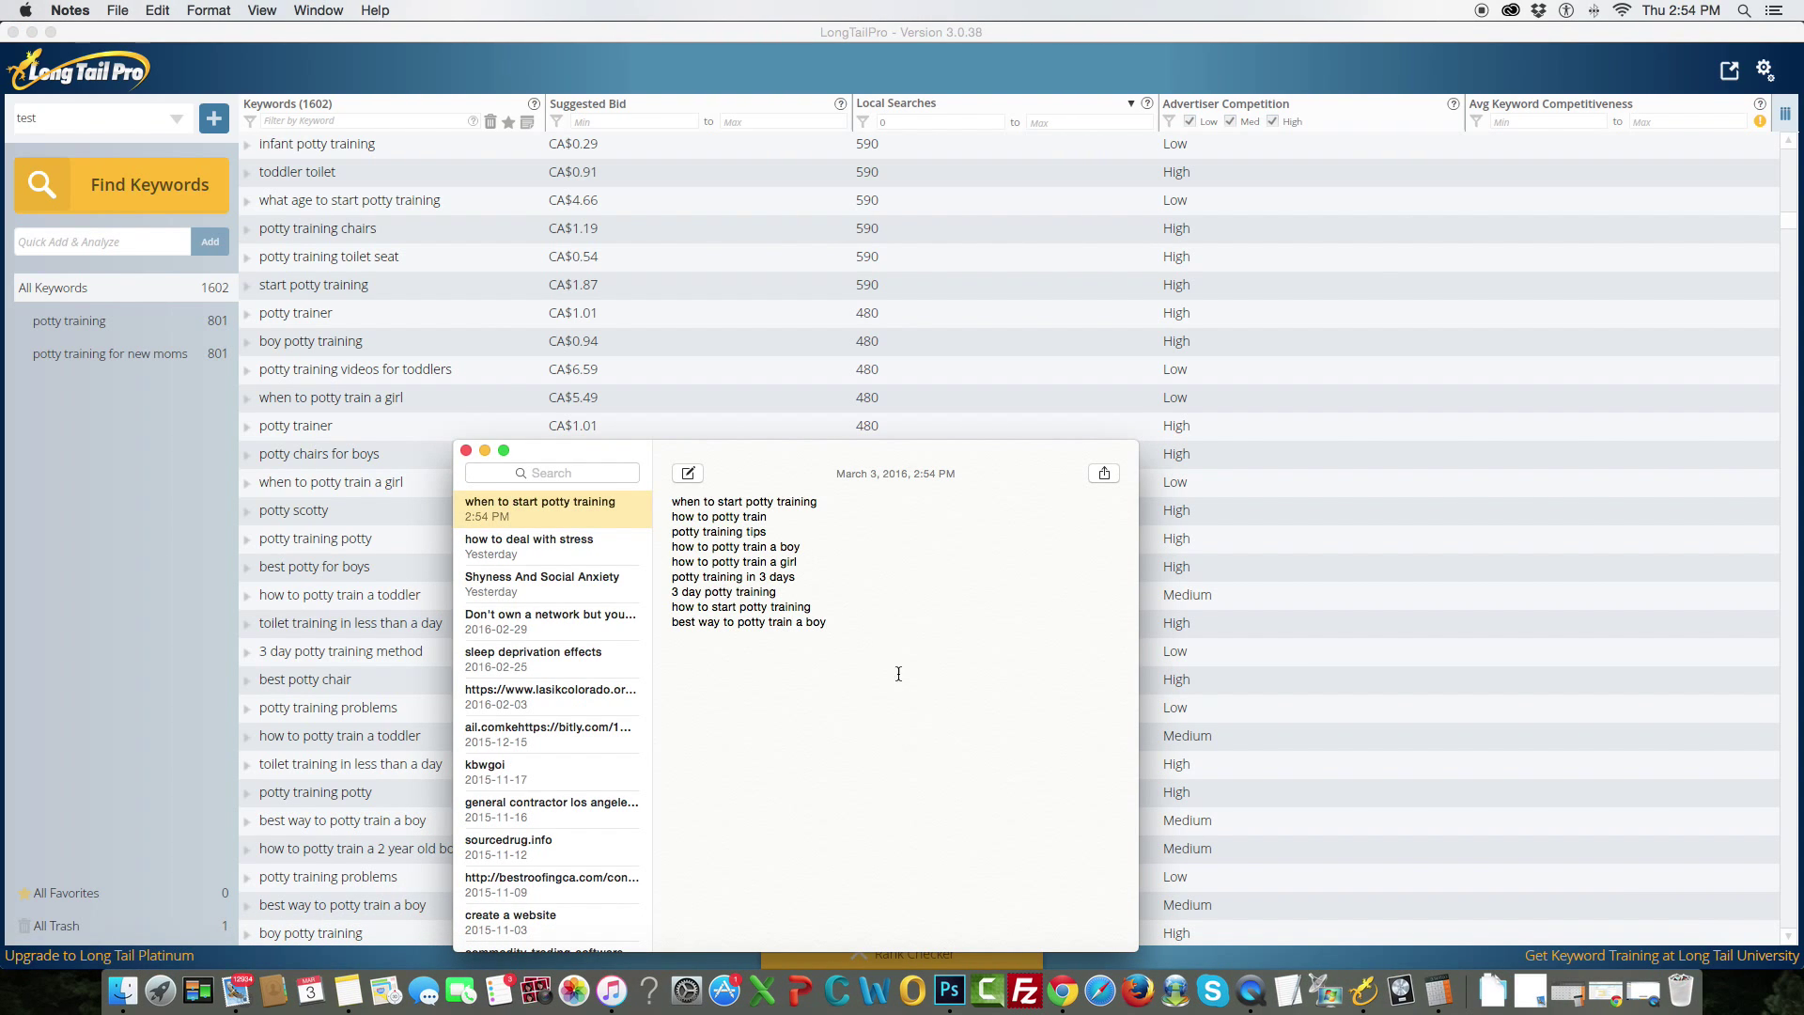
{"action": "left_click", "coordinate": [485, 450]}
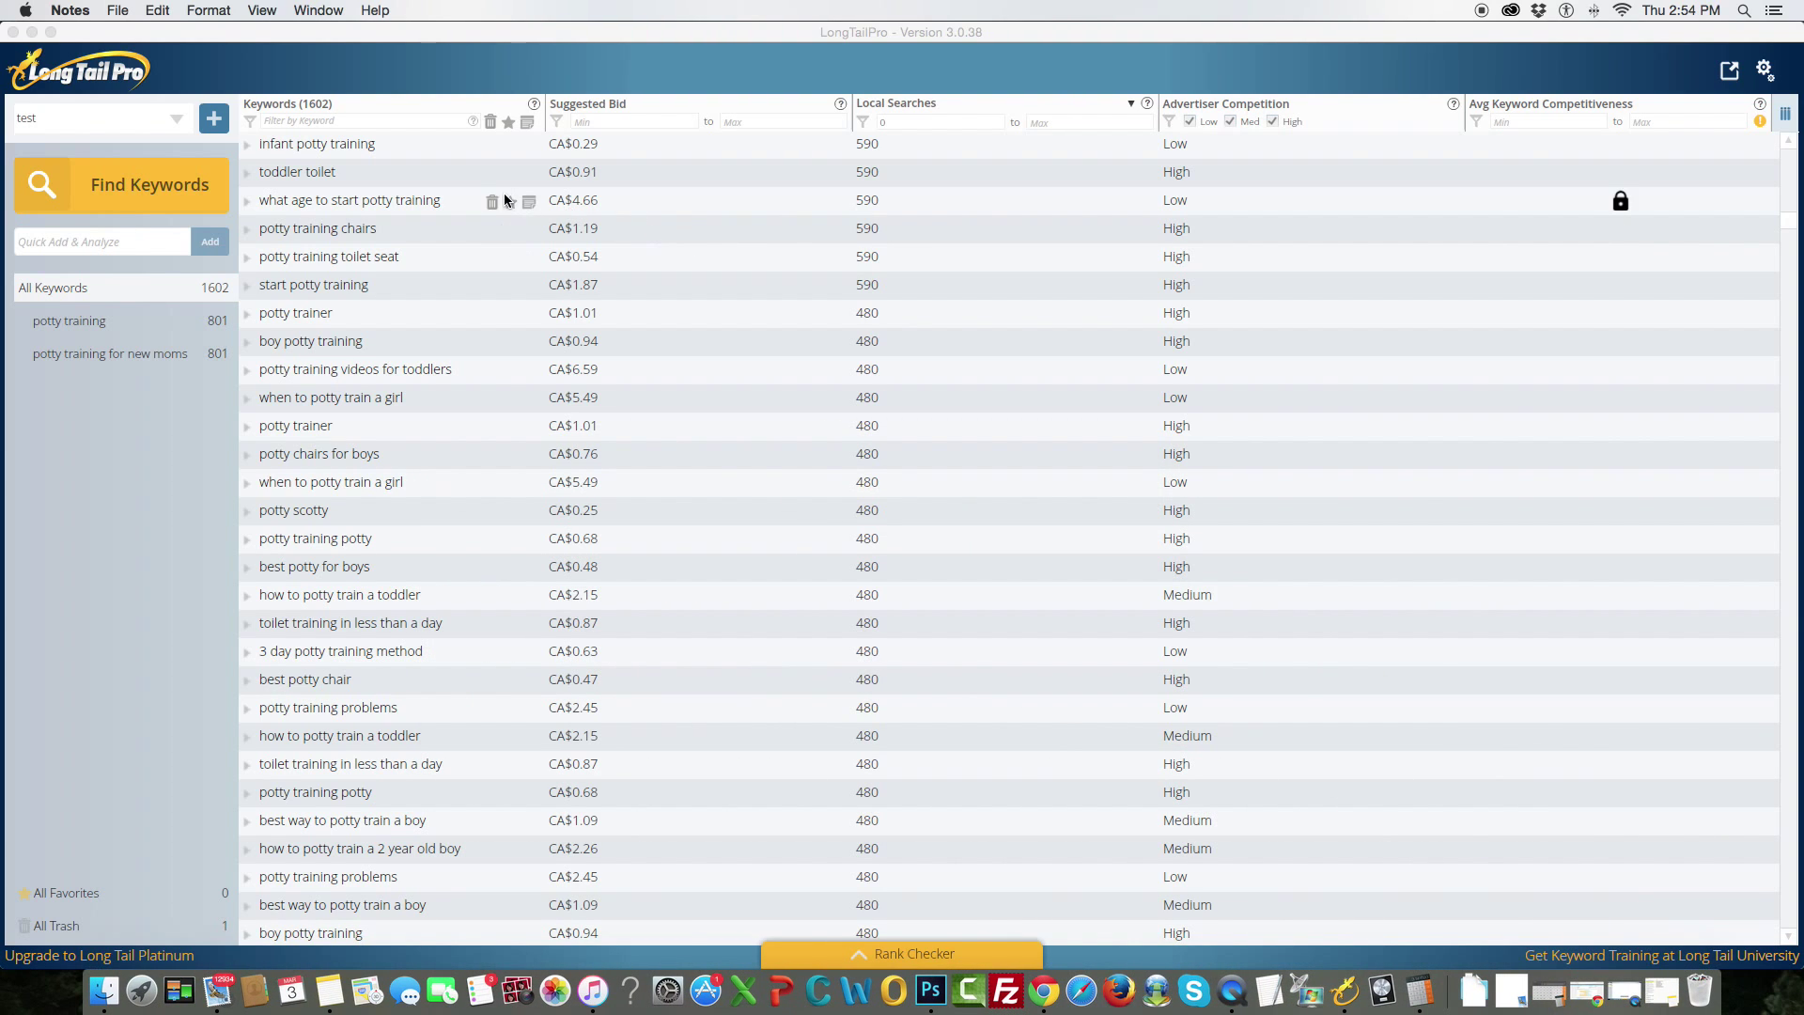
{"action": "left_click_drag", "start_coordinate": [1800, 210], "coordinate": [1793, 174]}
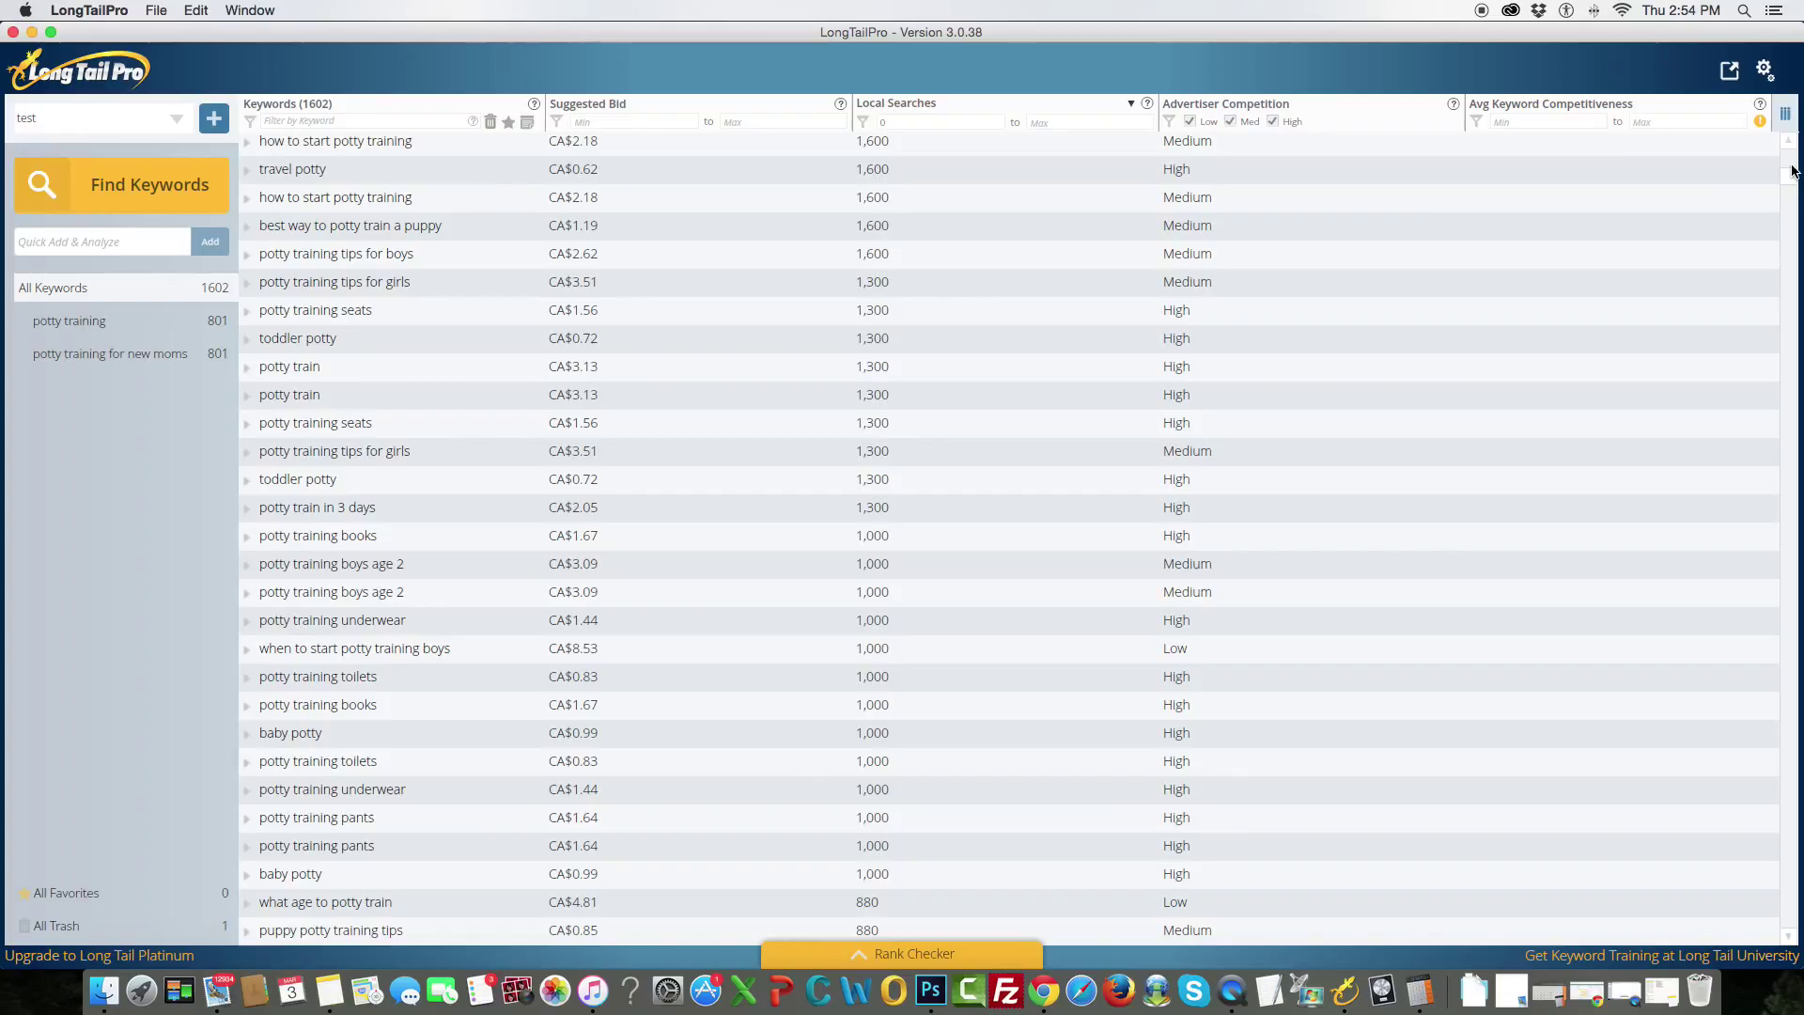
{"action": "scroll", "coordinate": [475, 247], "scroll_direction": "up", "scroll_amount": 10}
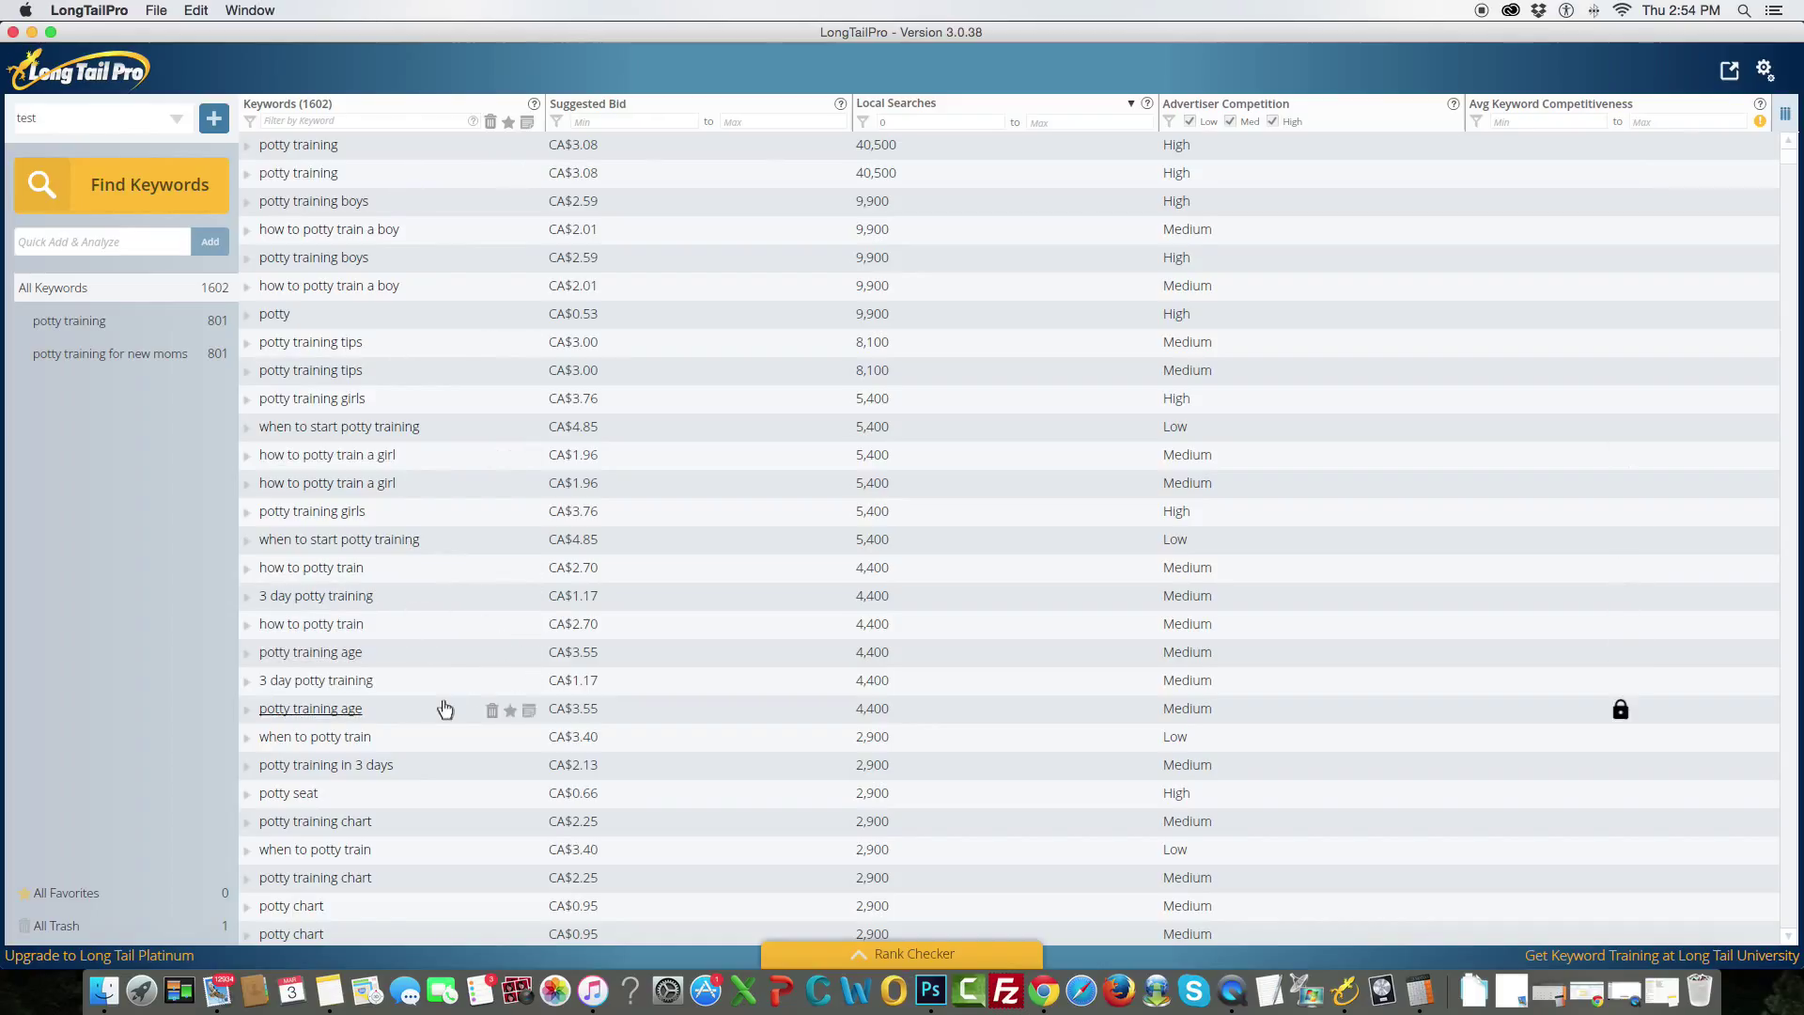
{"action": "scroll", "coordinate": [445, 707], "scroll_direction": "down", "scroll_amount": 3}
{"action": "scroll", "coordinate": [445, 707], "scroll_direction": "down", "scroll_amount": 15}
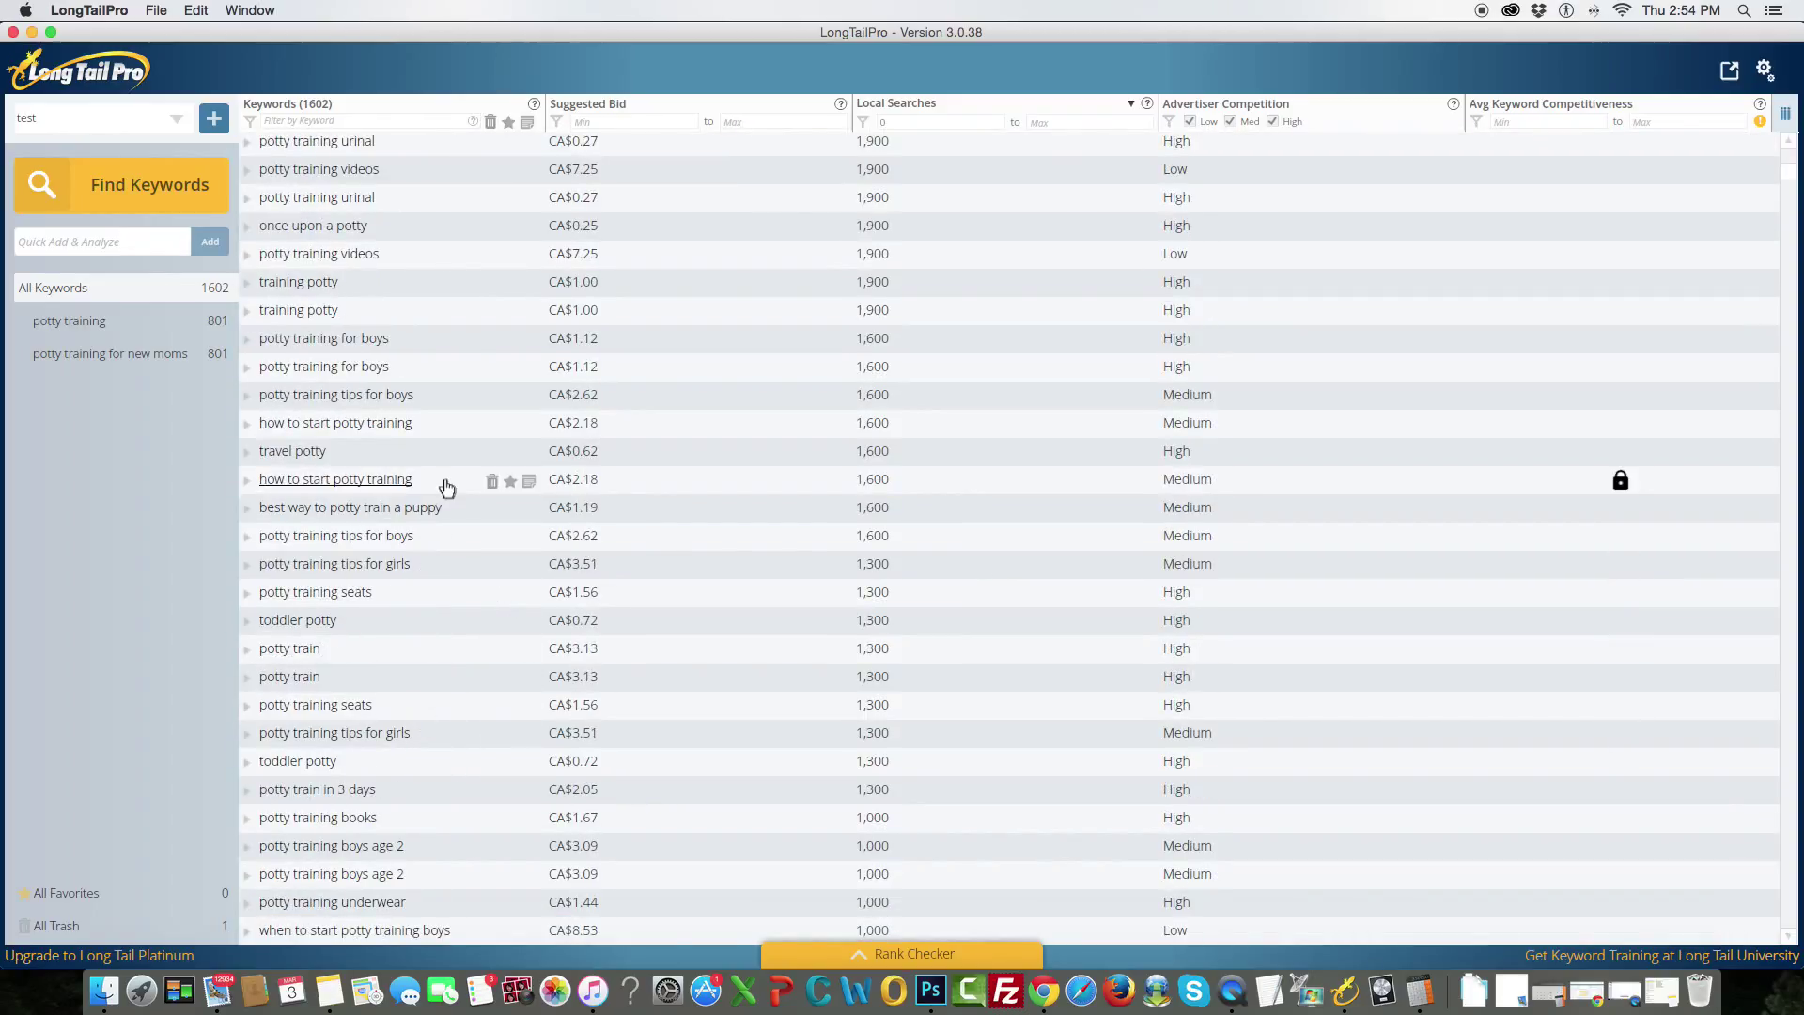
{"action": "scroll", "coordinate": [459, 798], "scroll_direction": "down", "scroll_amount": 3}
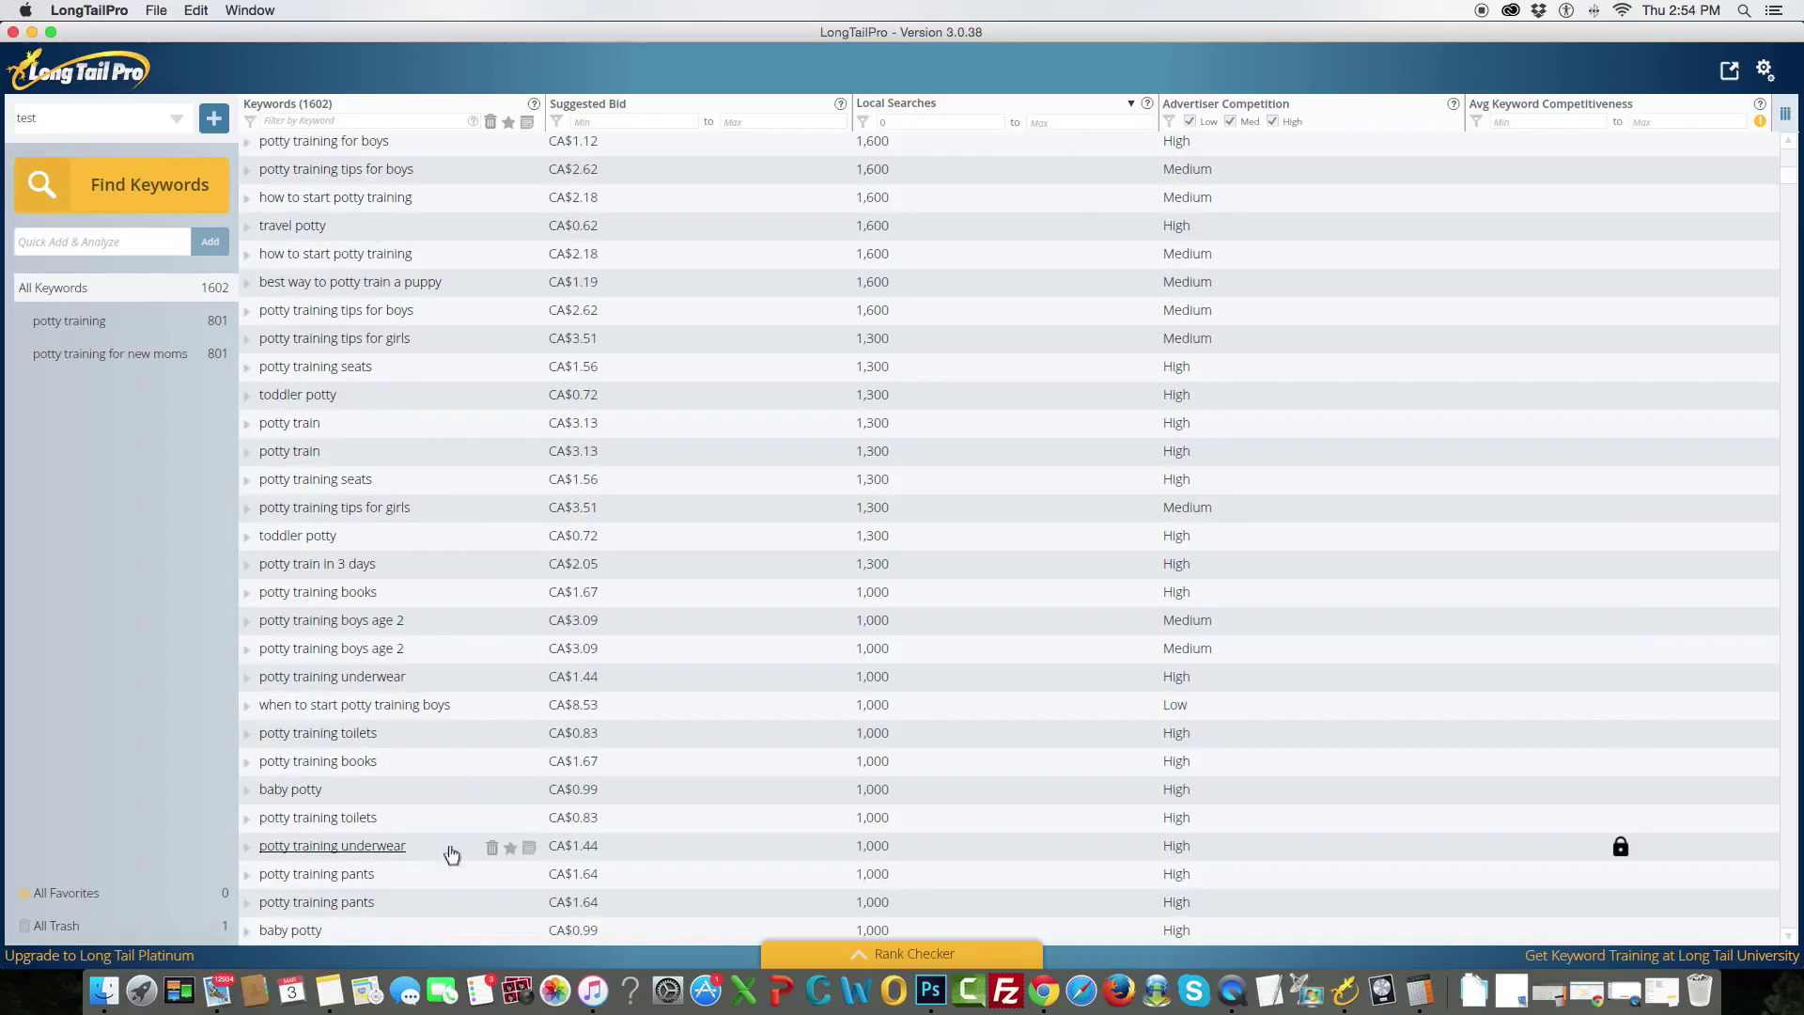
{"action": "scroll", "coordinate": [451, 874], "scroll_direction": "down", "scroll_amount": 1}
{"action": "scroll", "coordinate": [451, 877], "scroll_direction": "down", "scroll_amount": 3}
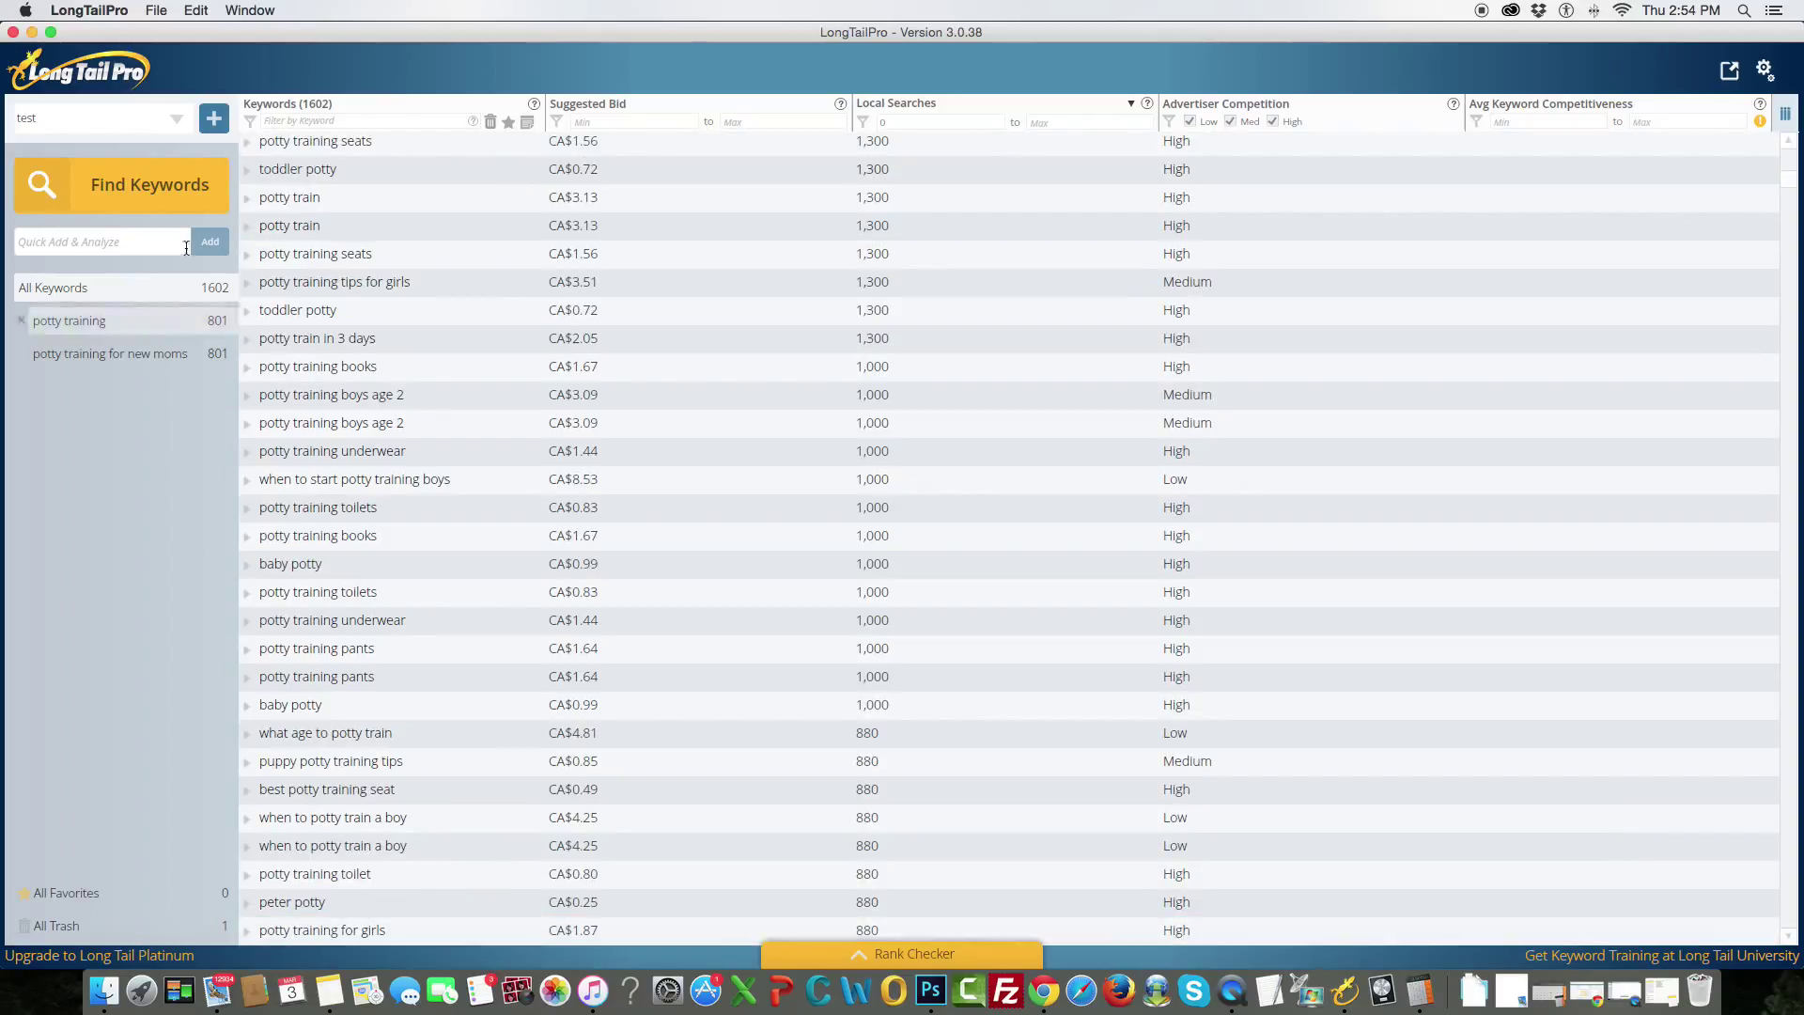
Create a new keyword project named 'test 2'.
{"action": "left_click", "coordinate": [214, 119]}
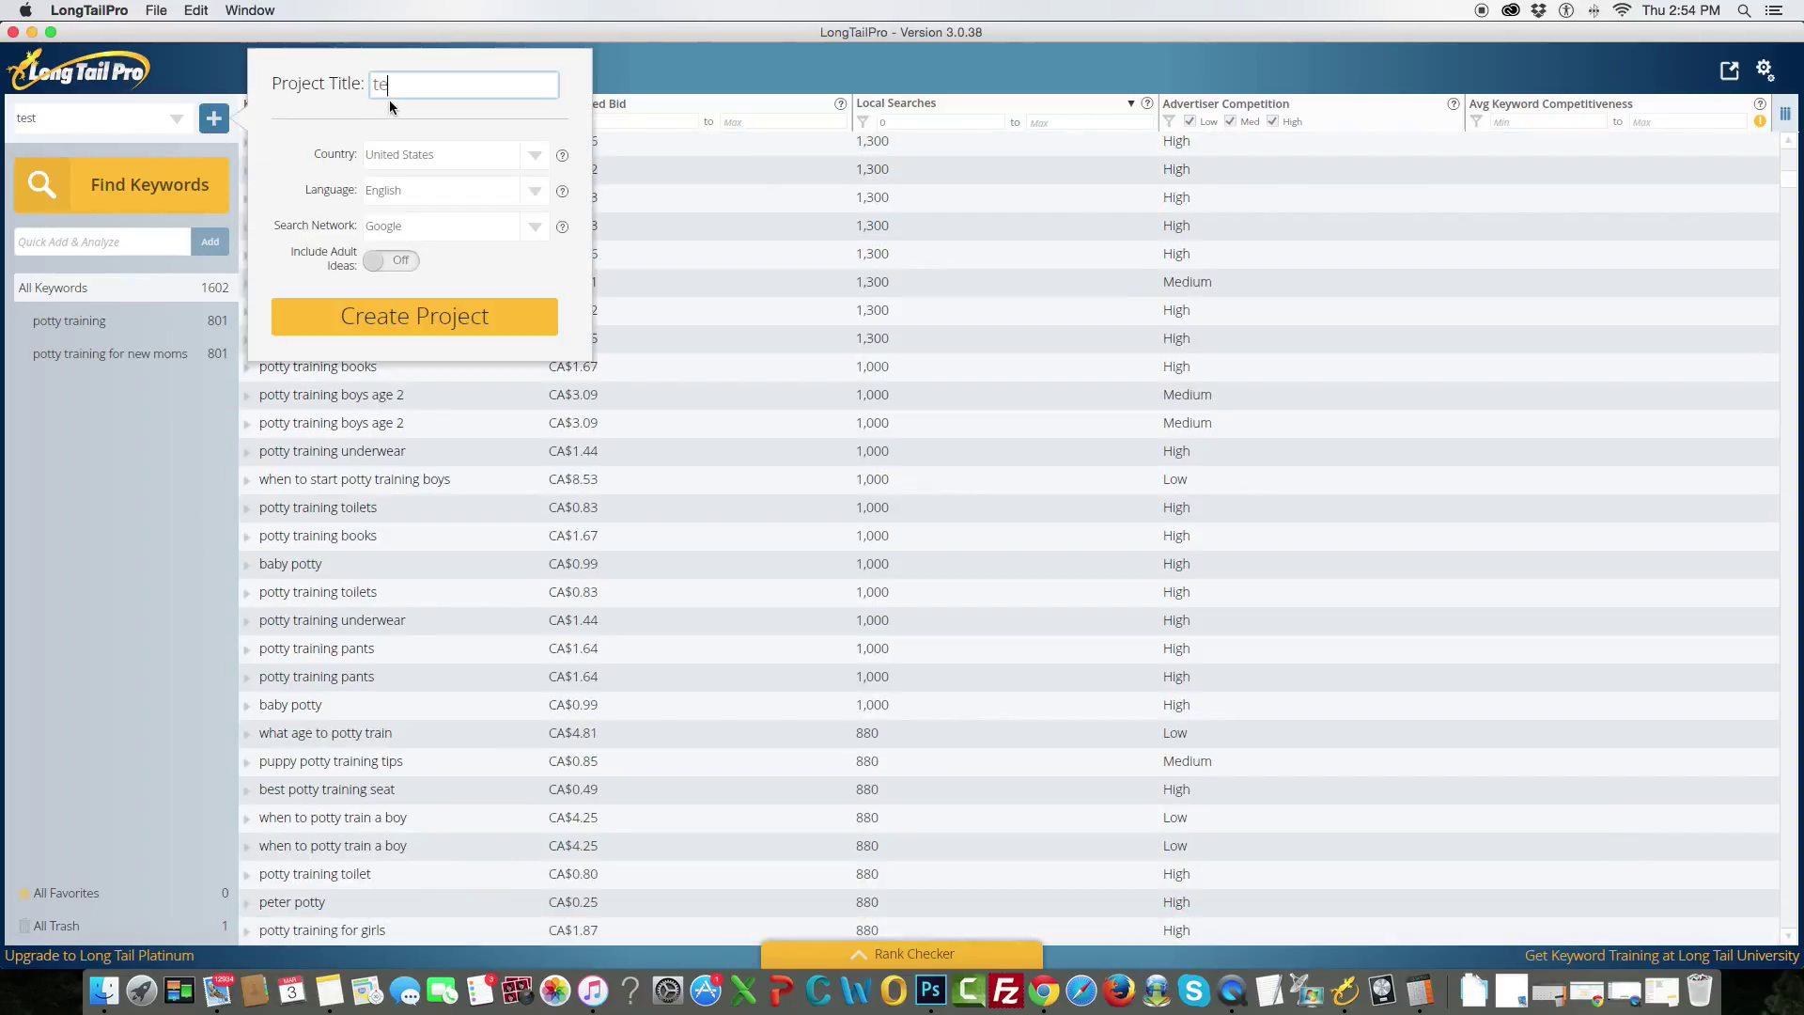
{"action": "type", "text": "test 2"}
{"action": "left_click", "coordinate": [381, 313]}
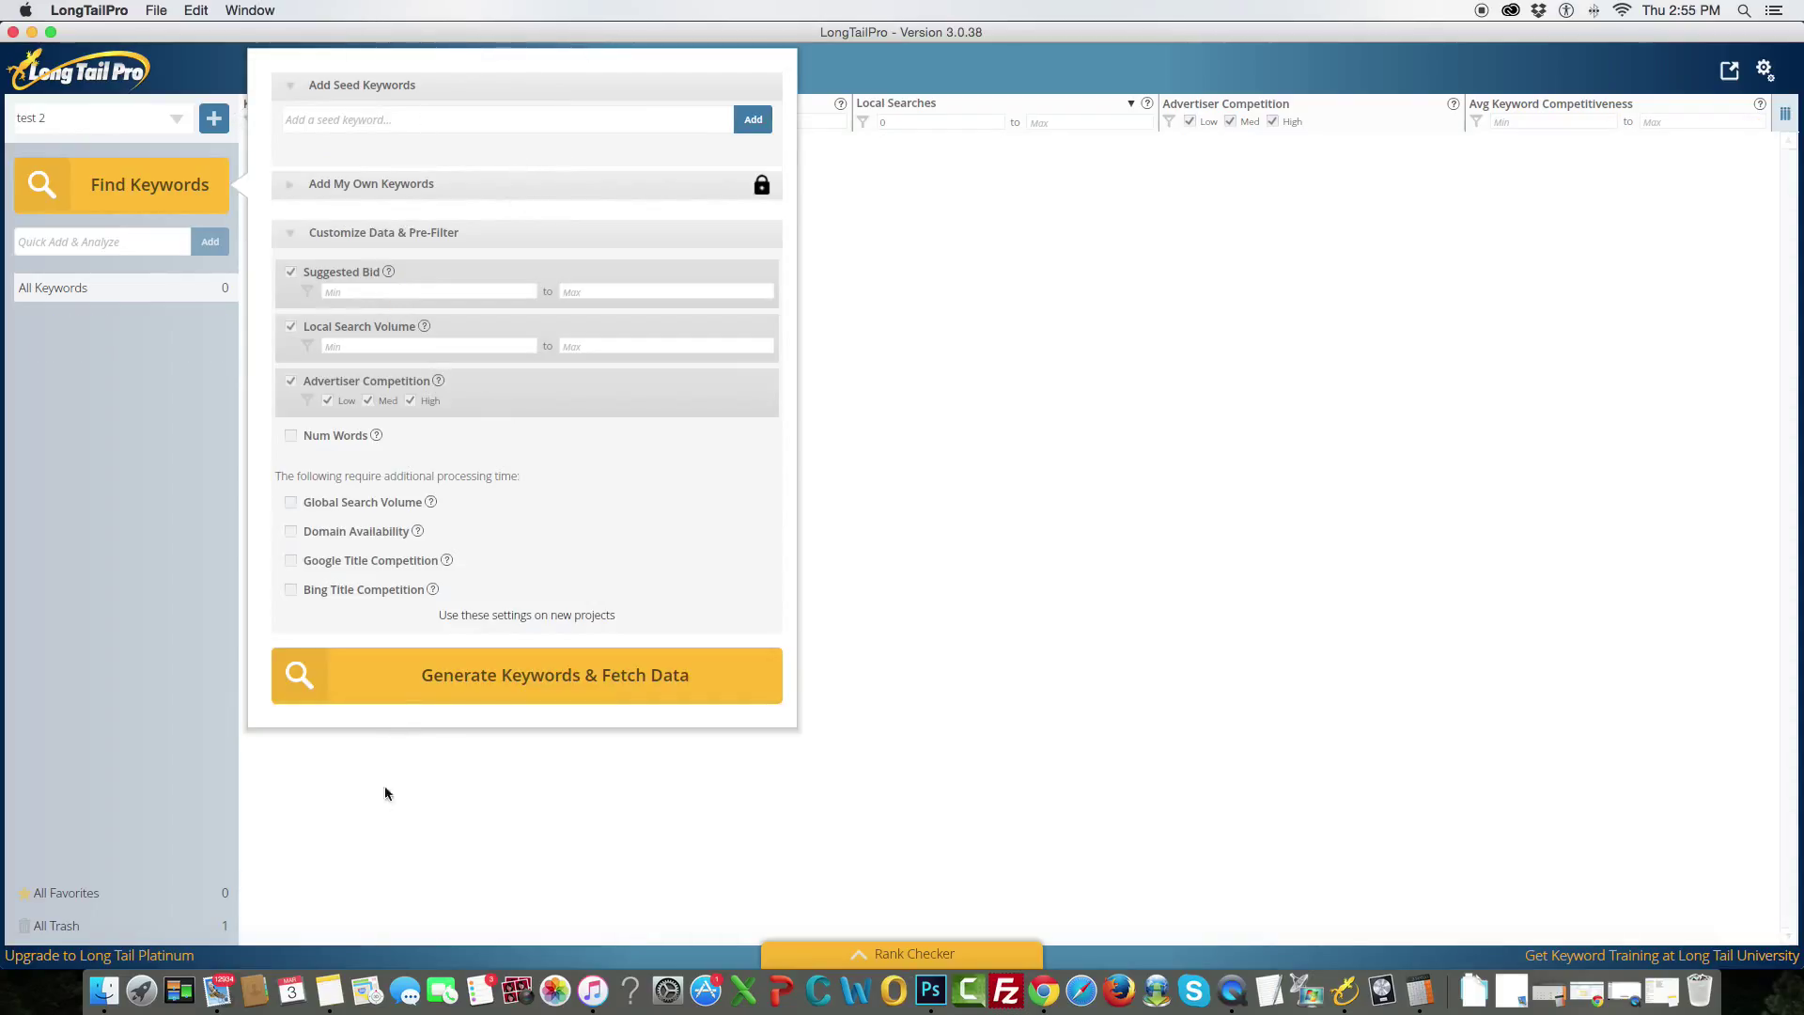
Add 'best way to potty train a boy' from the note as a seed and show the seed list.
{"action": "left_click", "coordinate": [339, 986]}
{"action": "left_click_drag", "start_coordinate": [827, 622], "coordinate": [657, 623]}
{"action": "left_click", "coordinate": [536, 122]}
{"action": "key", "text": "super+v"}
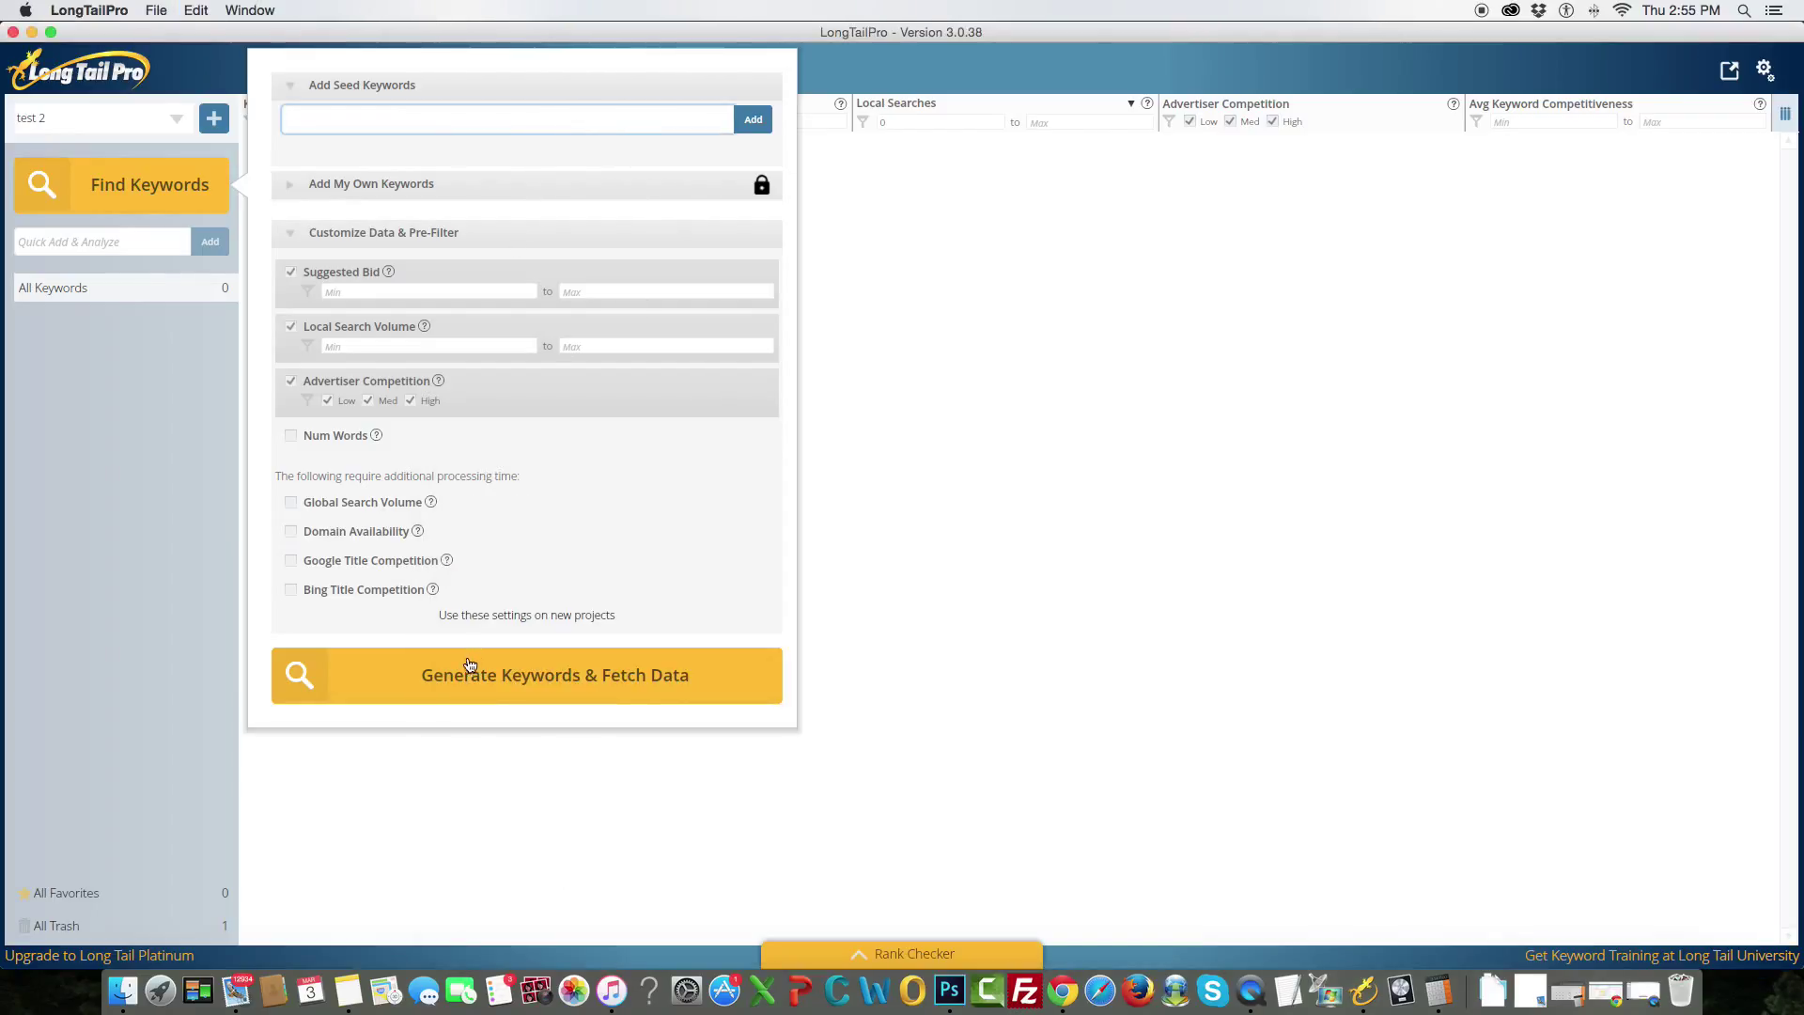
{"action": "left_click", "coordinate": [346, 986]}
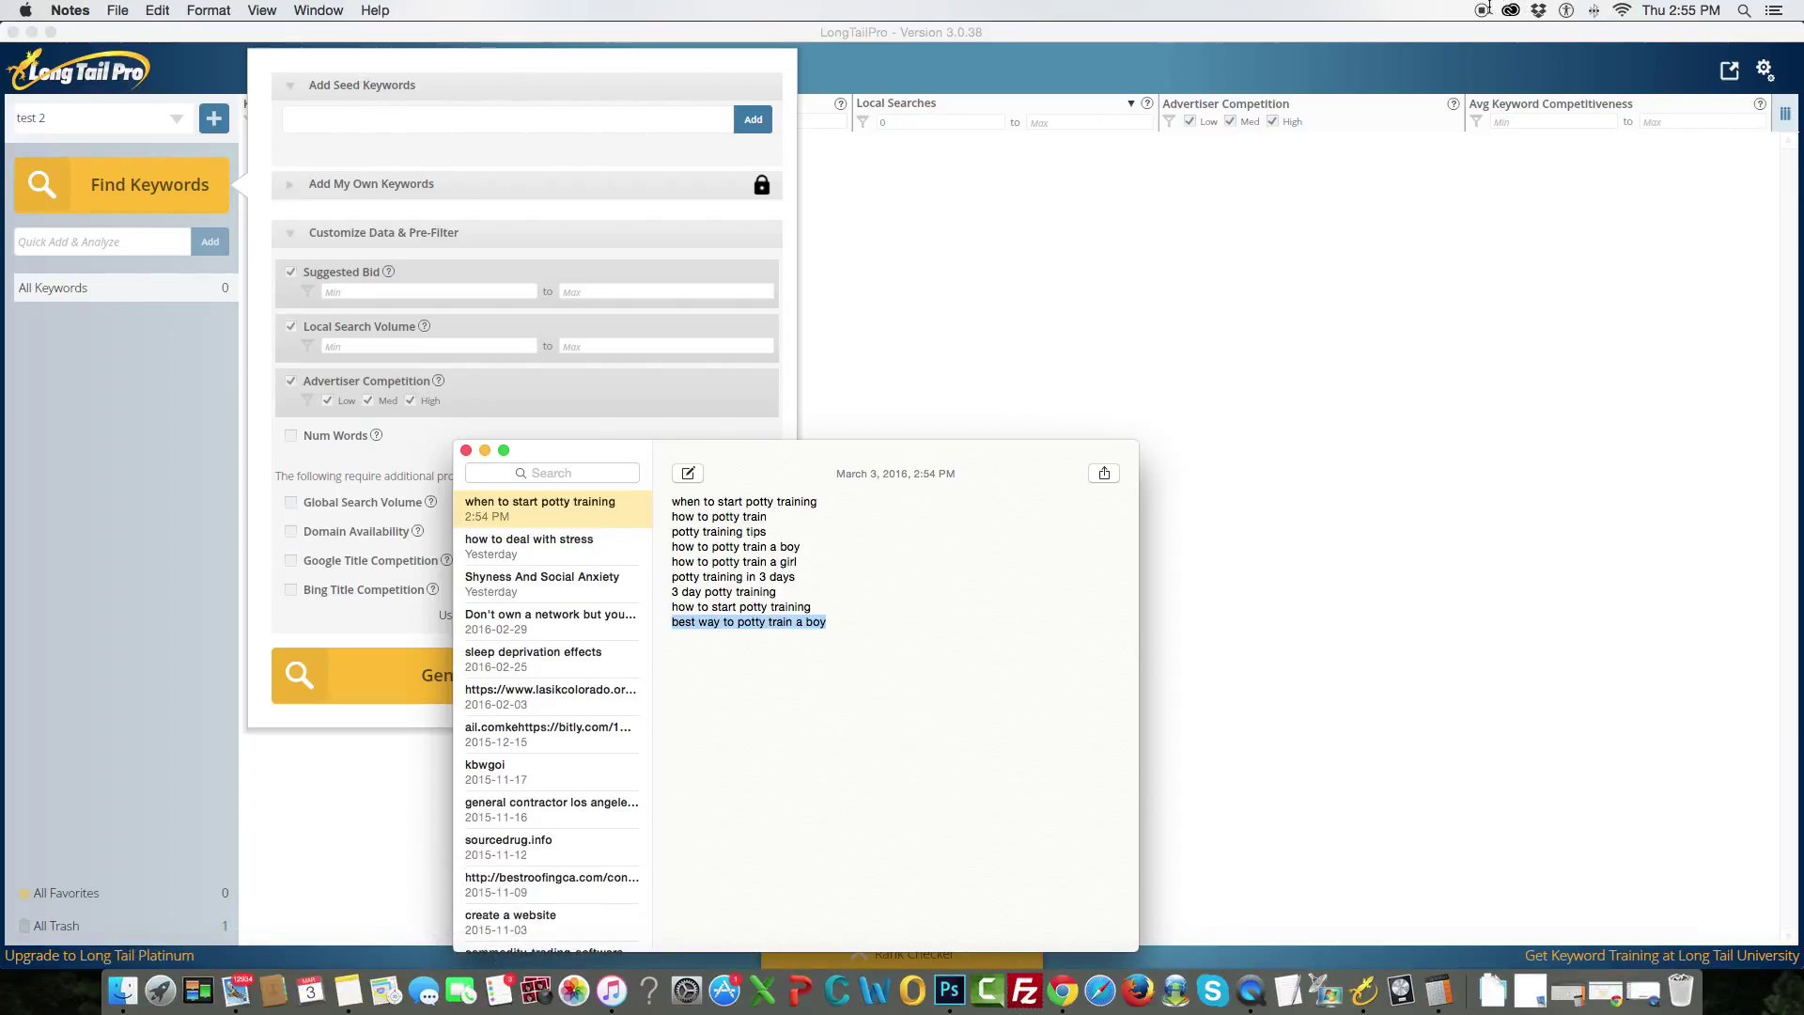
{"action": "left_click", "coordinate": [838, 268]}
{"action": "left_click", "coordinate": [174, 195]}
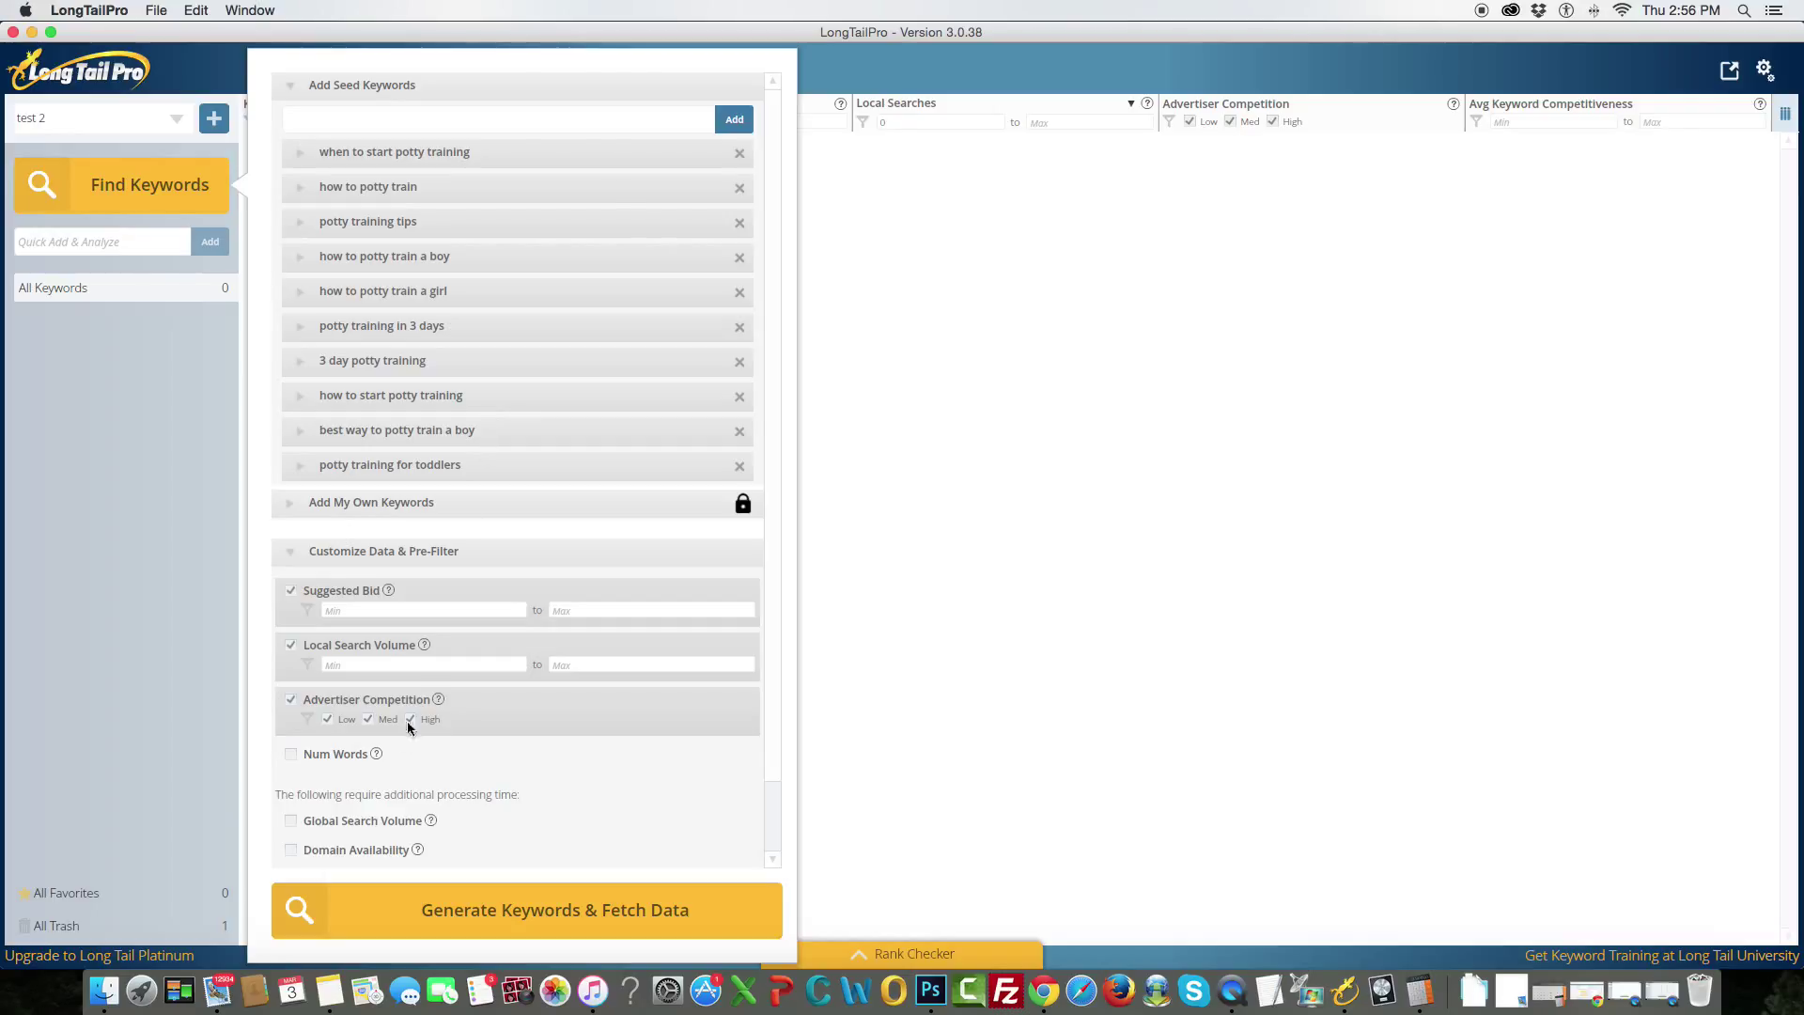
Set Local Search Volume Min to 900 and enable Num Words with Min 4.
{"action": "left_click", "coordinate": [411, 665]}
{"action": "left_click", "coordinate": [291, 753]}
{"action": "left_click", "coordinate": [392, 774]}
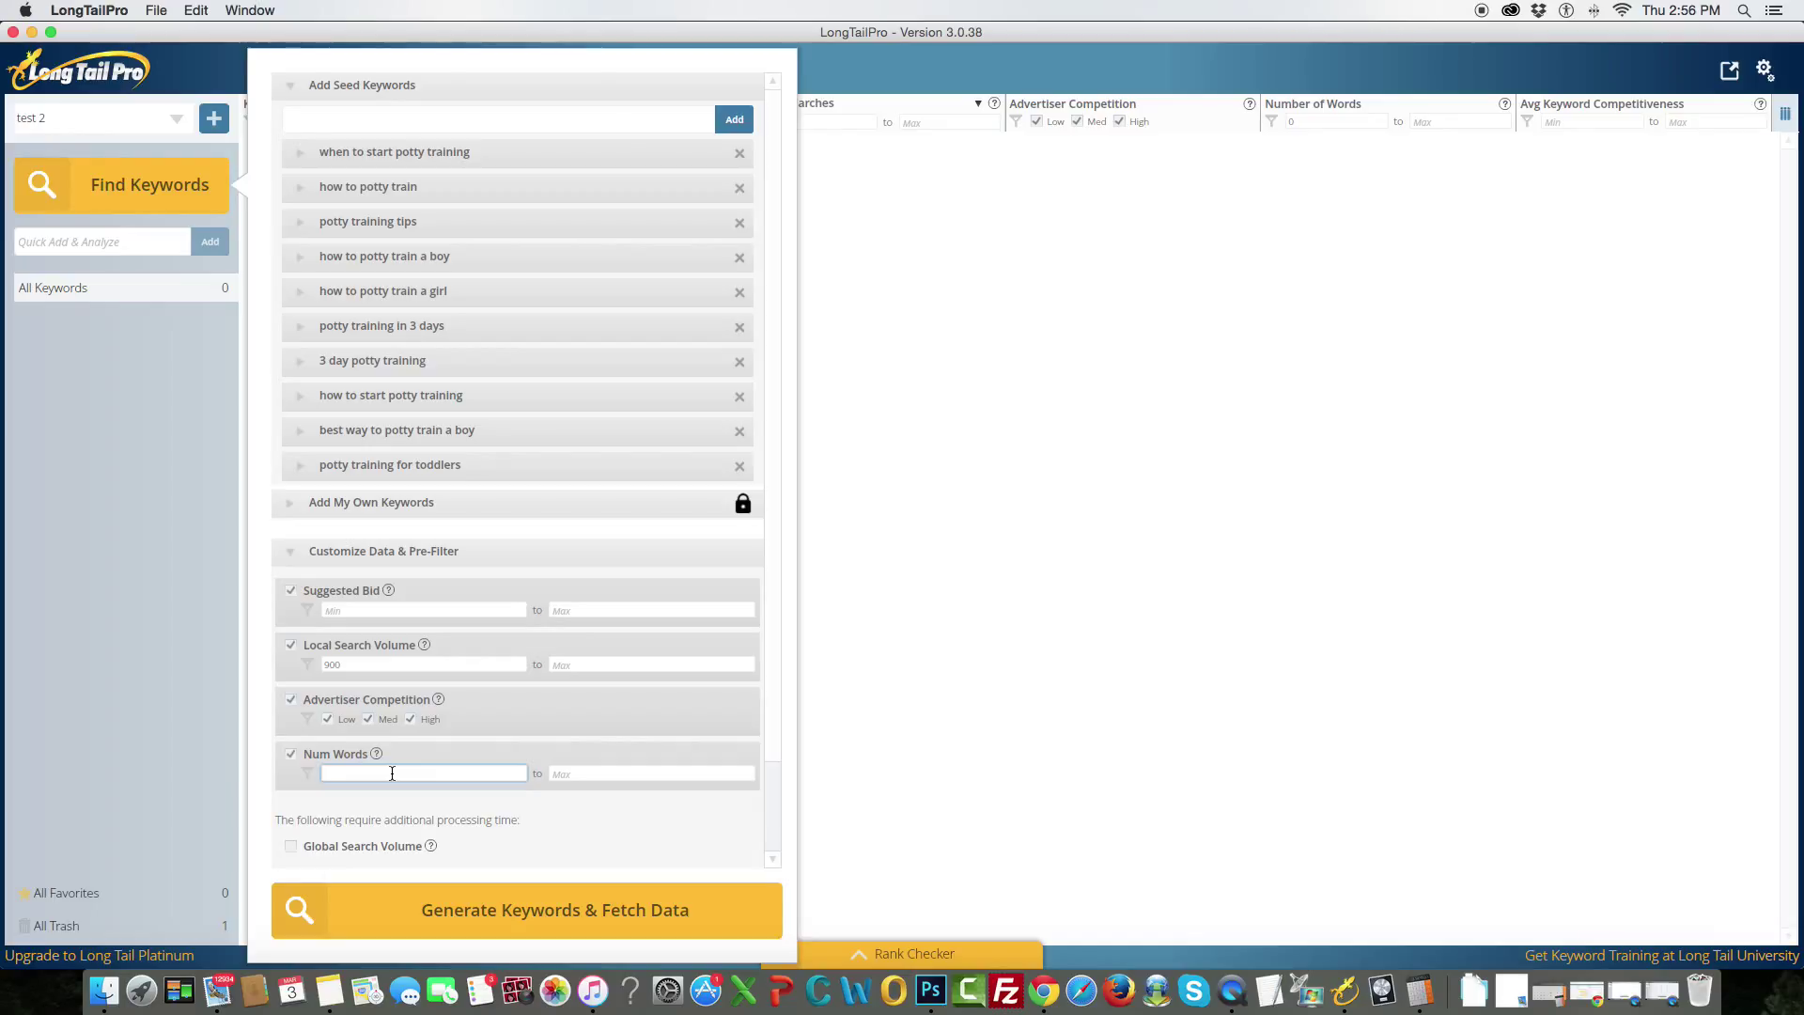
{"action": "scroll", "coordinate": [395, 802], "scroll_direction": "down", "scroll_amount": 3}
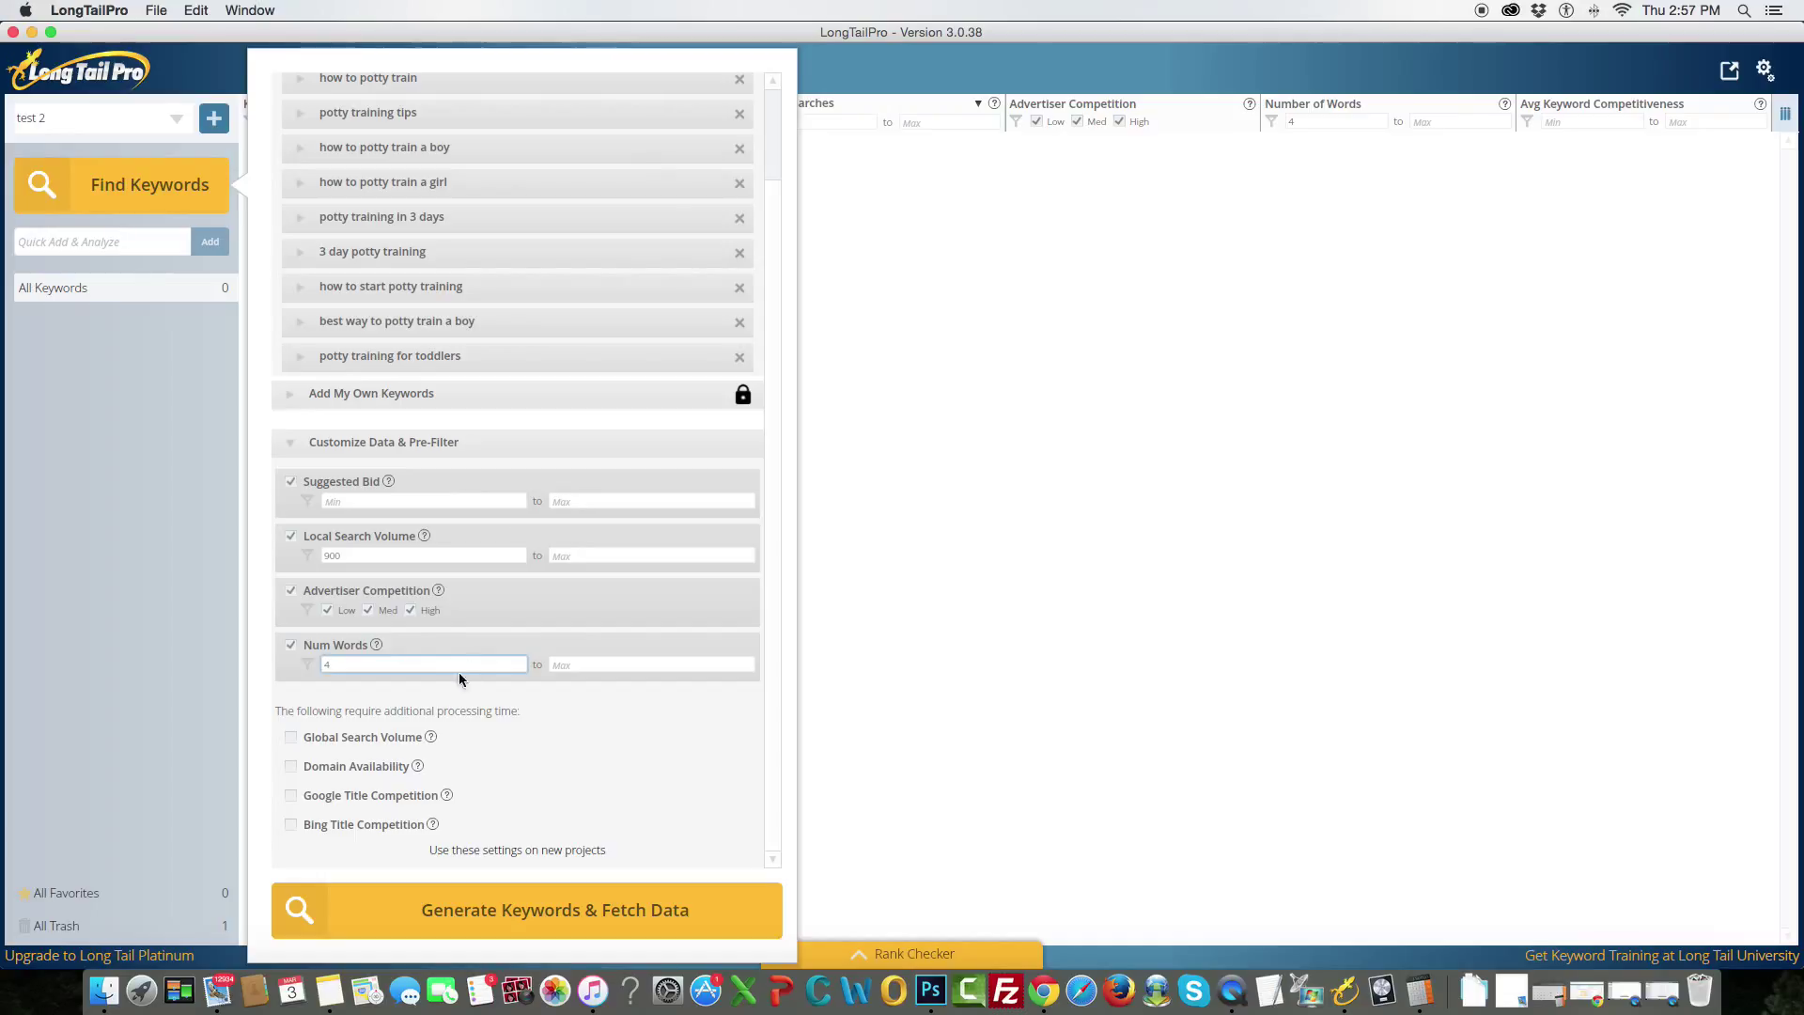
{"action": "double_click", "coordinate": [489, 556]}
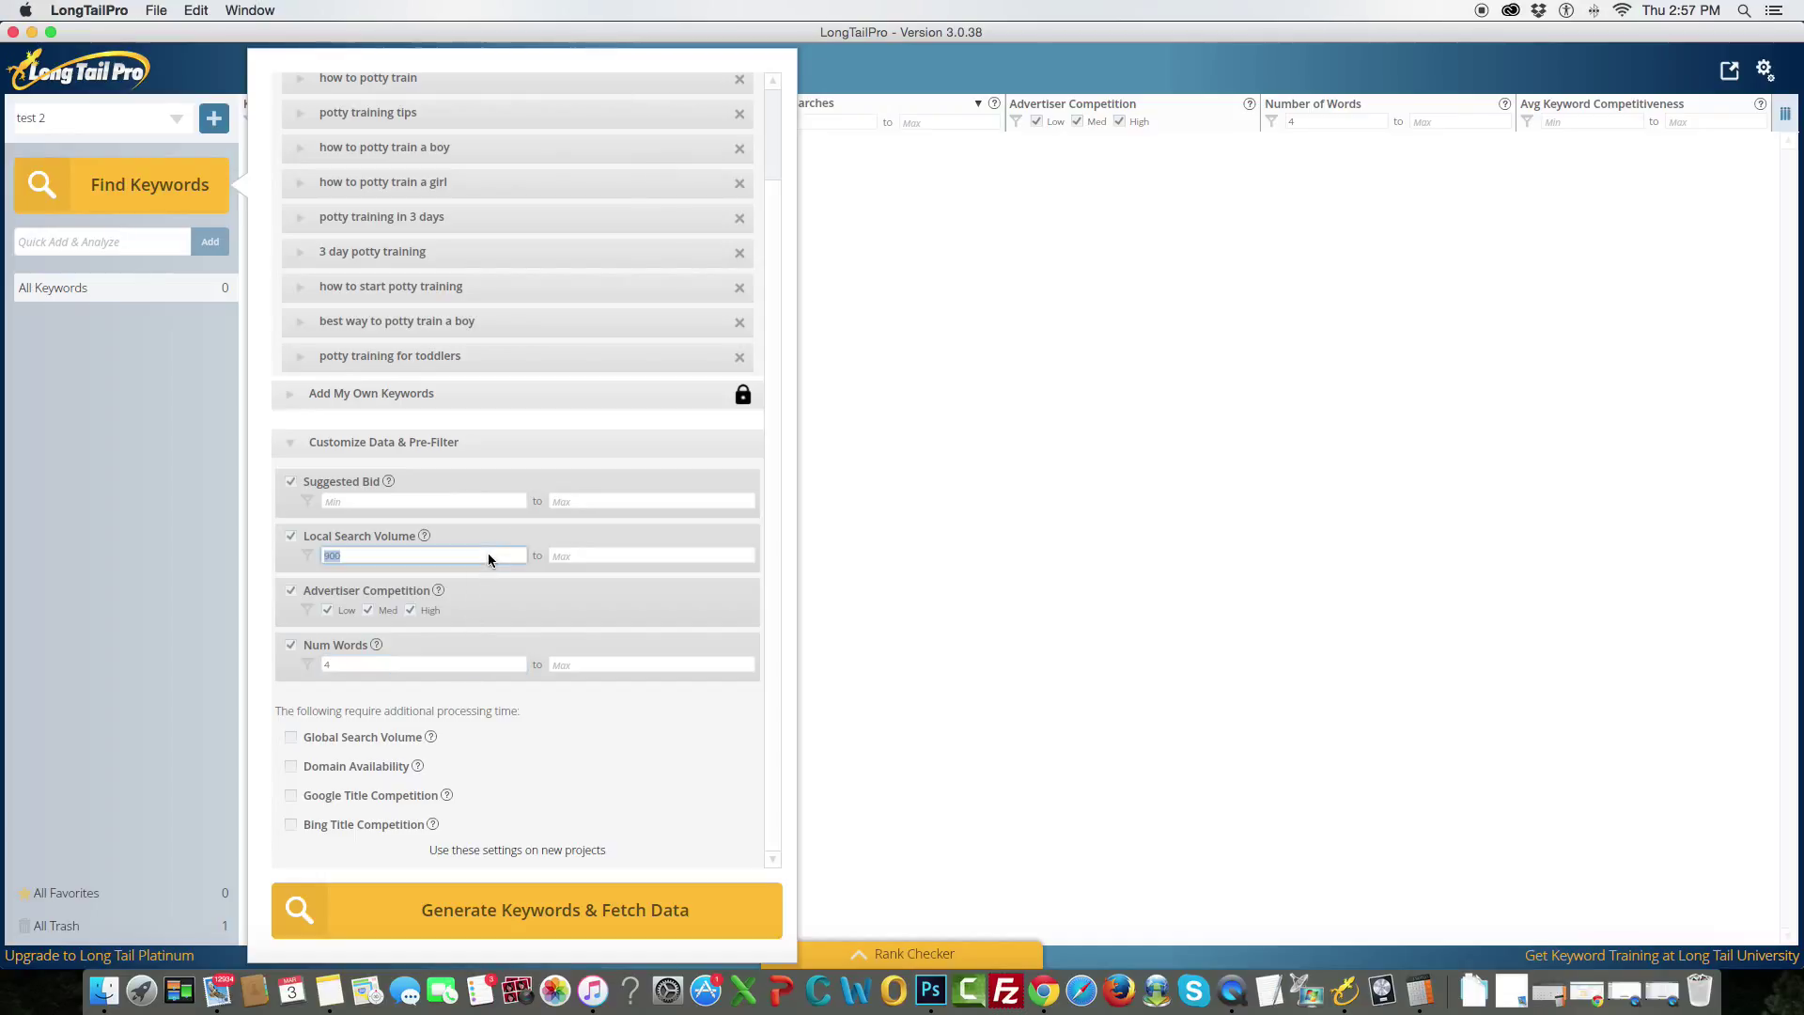
Fetch data for the ten seeds and sort the 133 matches descending, led by 'how to potty train a boy'.
{"action": "left_click", "coordinate": [570, 910]}
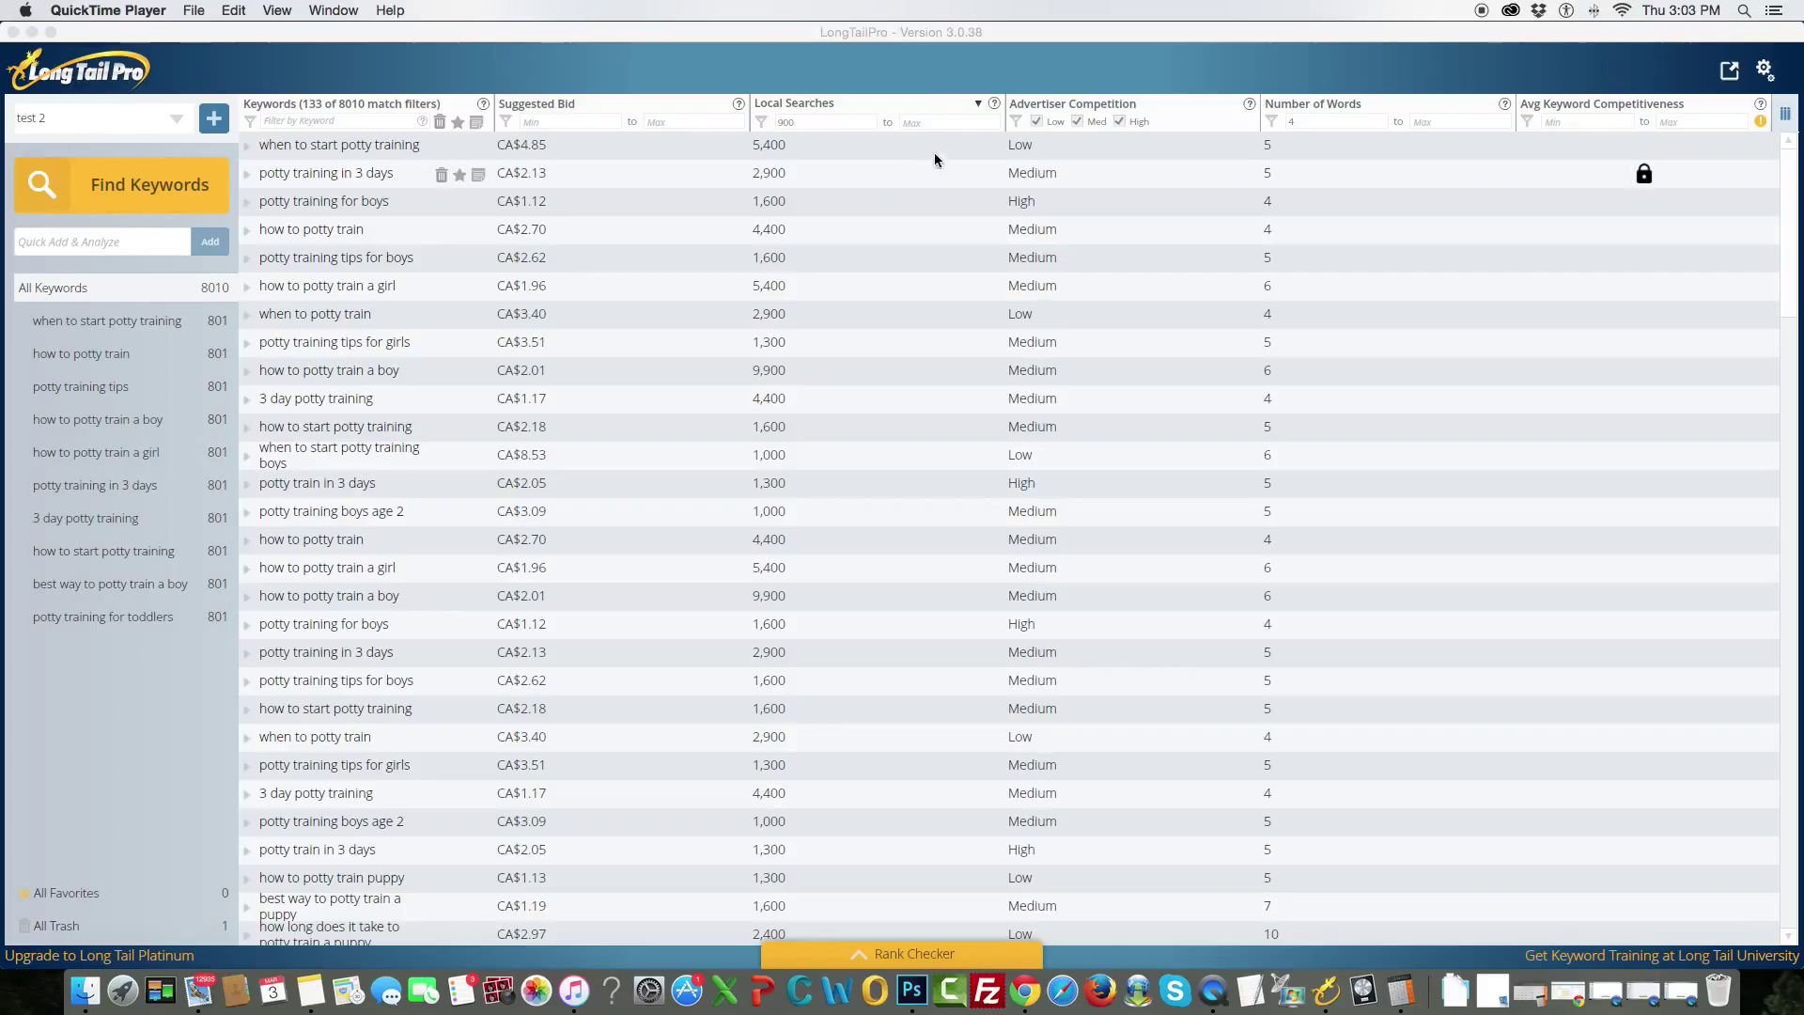
{"action": "left_click", "coordinate": [974, 100]}
{"action": "left_click", "coordinate": [975, 103]}
{"action": "left_click", "coordinate": [976, 106]}
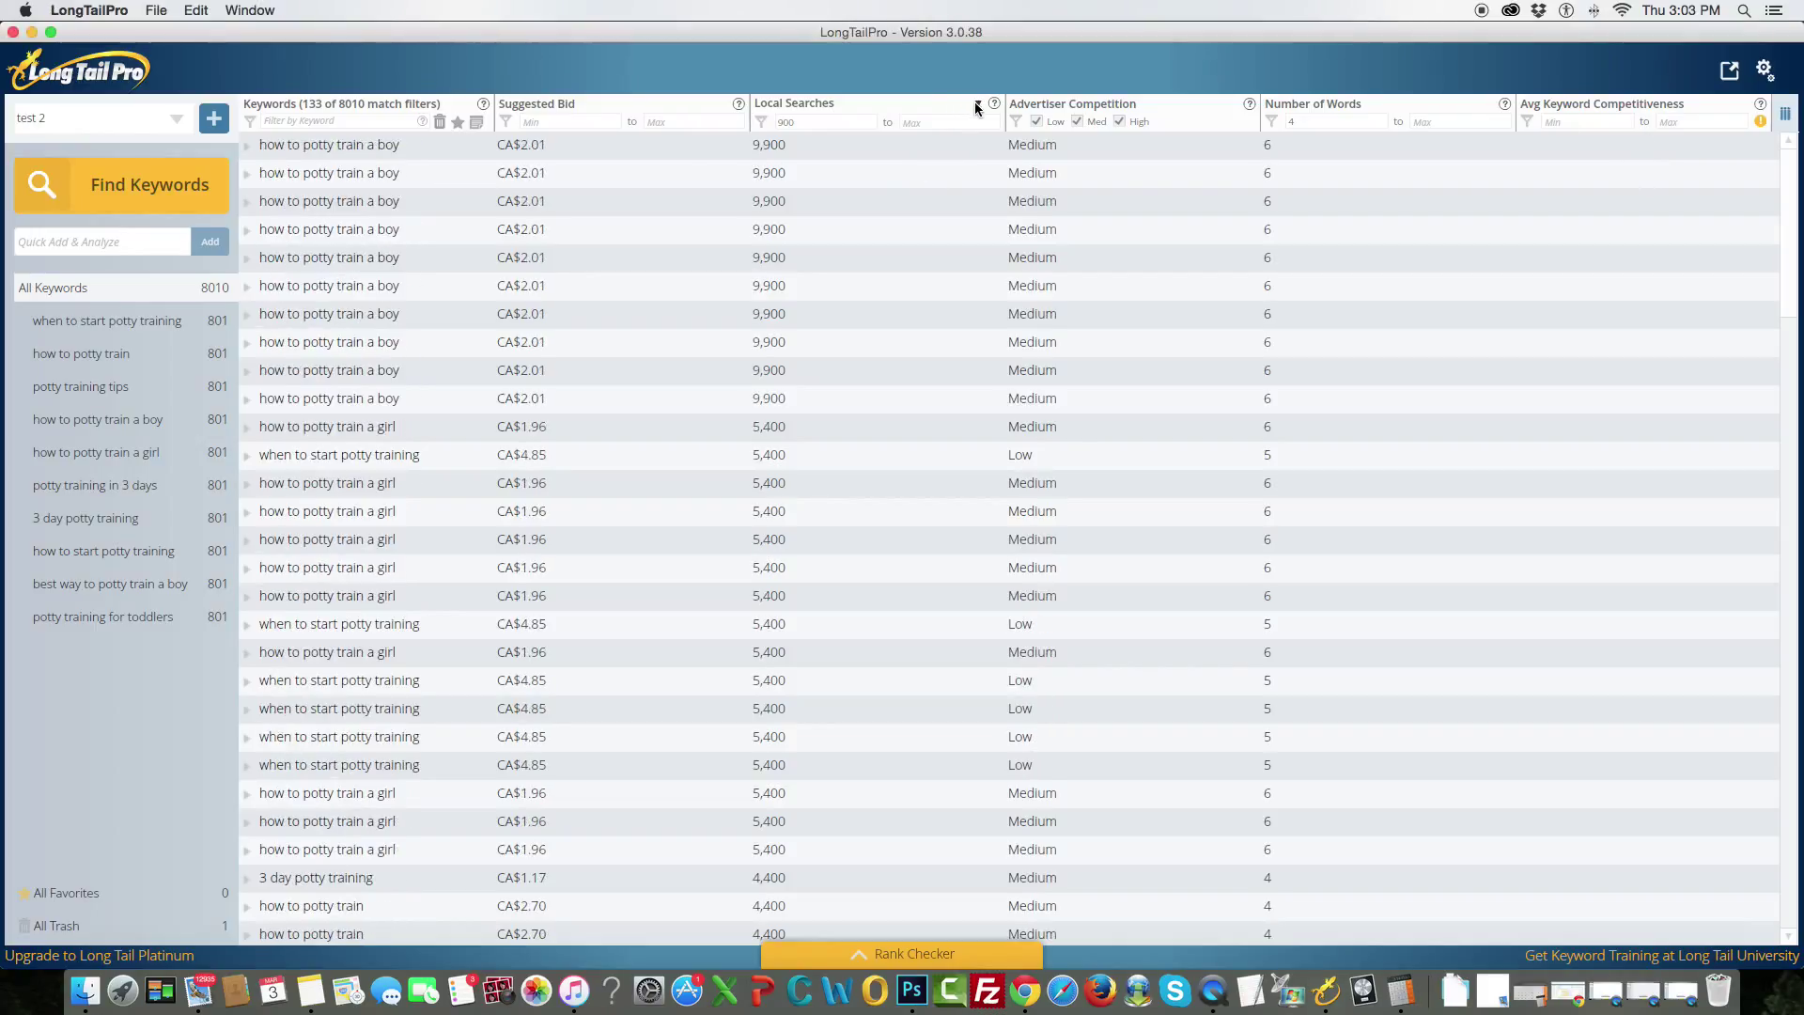
{"action": "left_click", "coordinate": [976, 106]}
{"action": "left_click", "coordinate": [976, 107]}
{"action": "scroll", "coordinate": [994, 344], "scroll_direction": "down", "scroll_amount": 5}
{"action": "scroll", "coordinate": [994, 346], "scroll_direction": "down", "scroll_amount": 10}
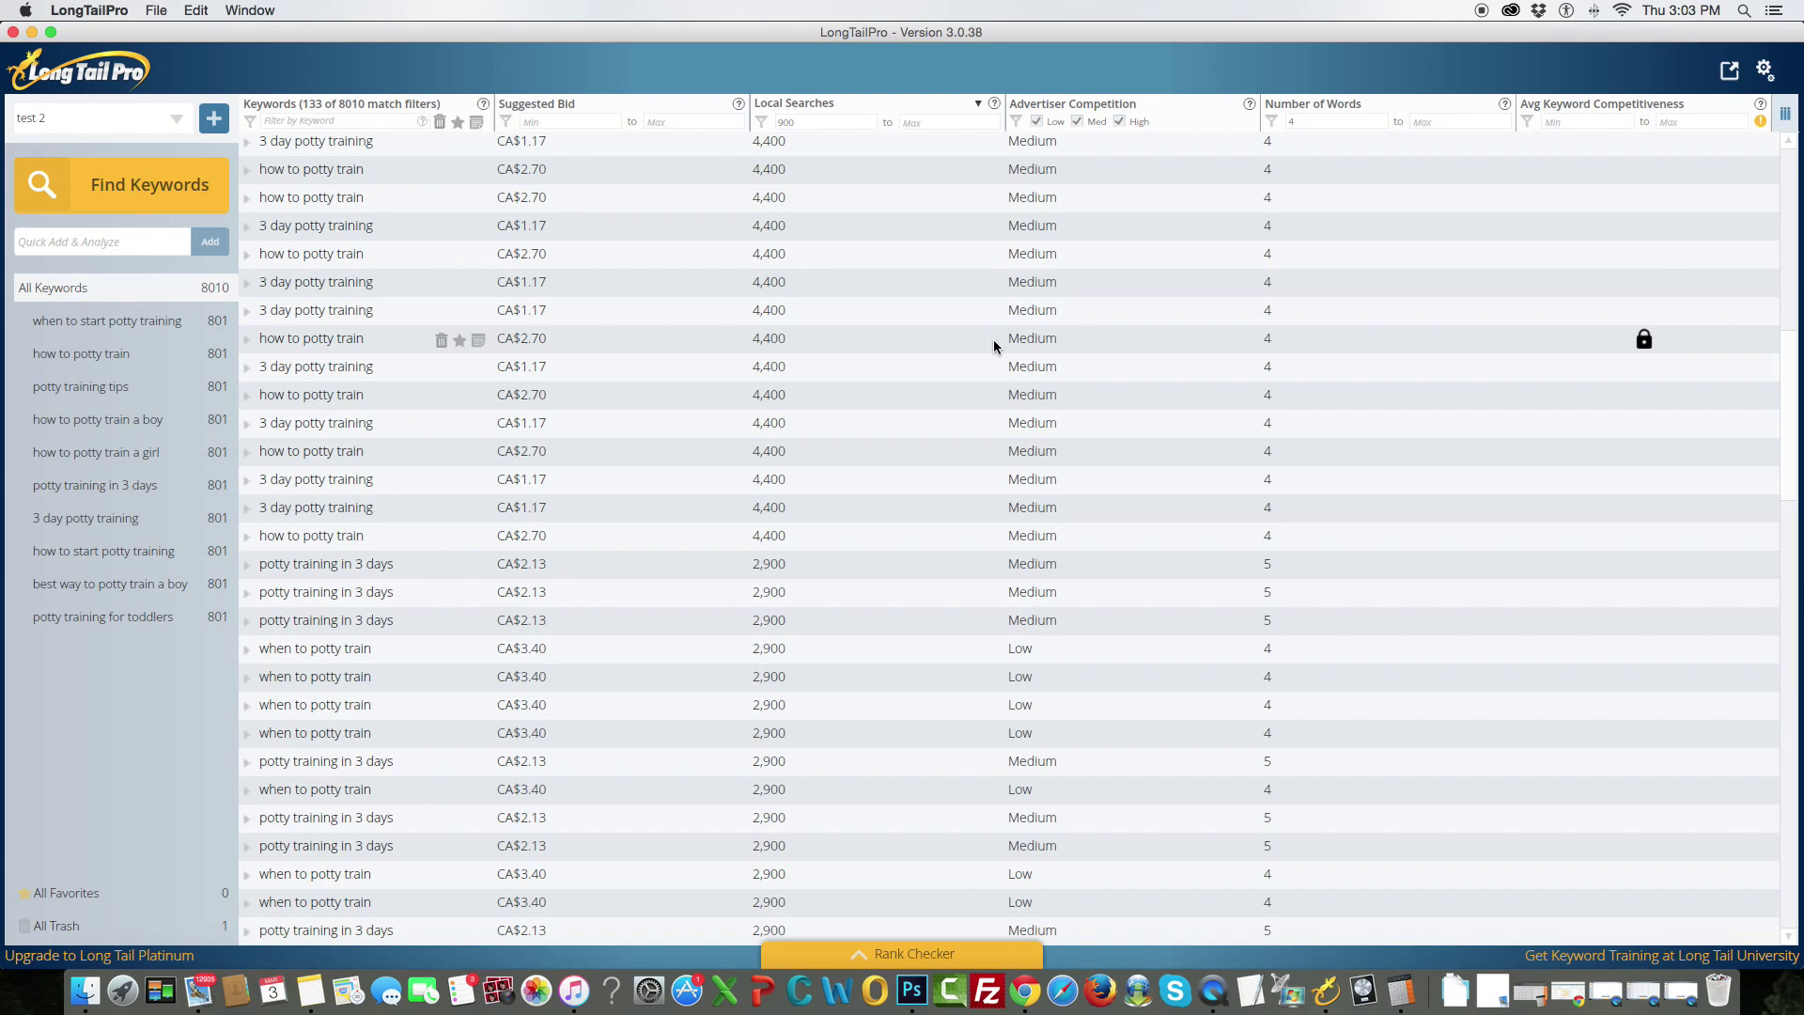
{"action": "scroll", "coordinate": [994, 346], "scroll_direction": "up", "scroll_amount": 15}
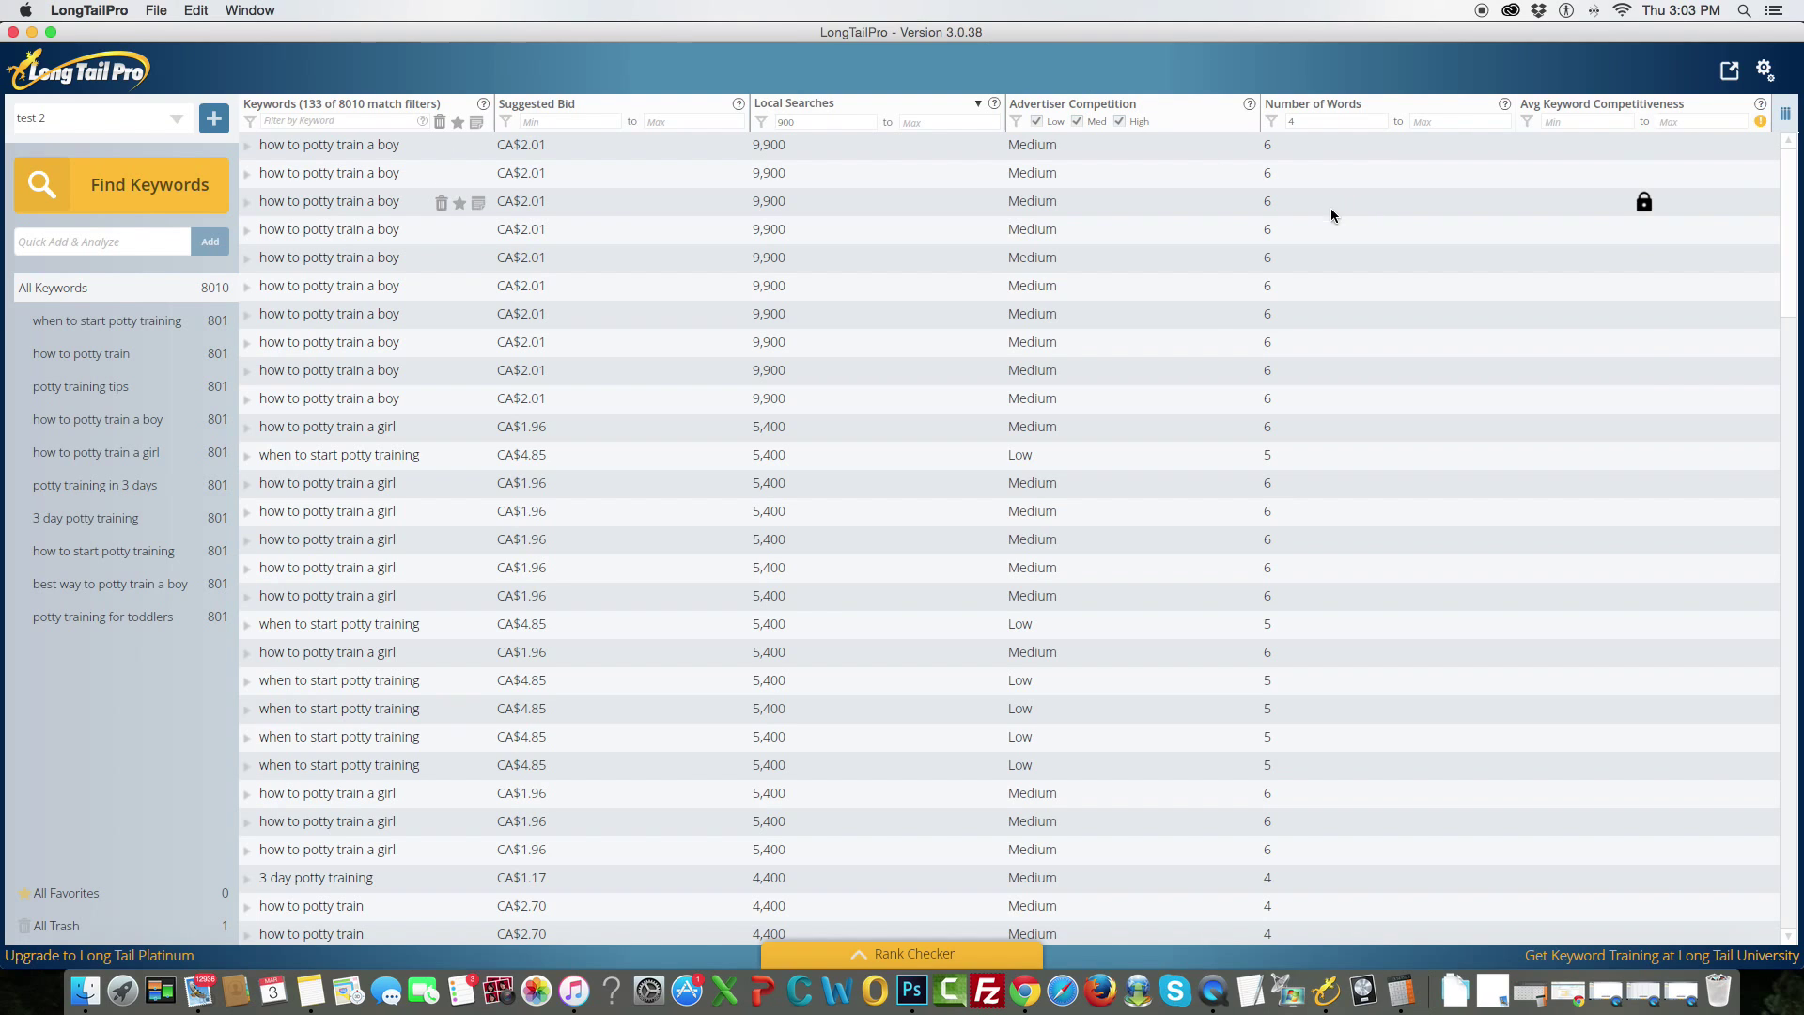
Start a fresh note containing 'when to start potty training'.
{"action": "left_click", "coordinate": [306, 985]}
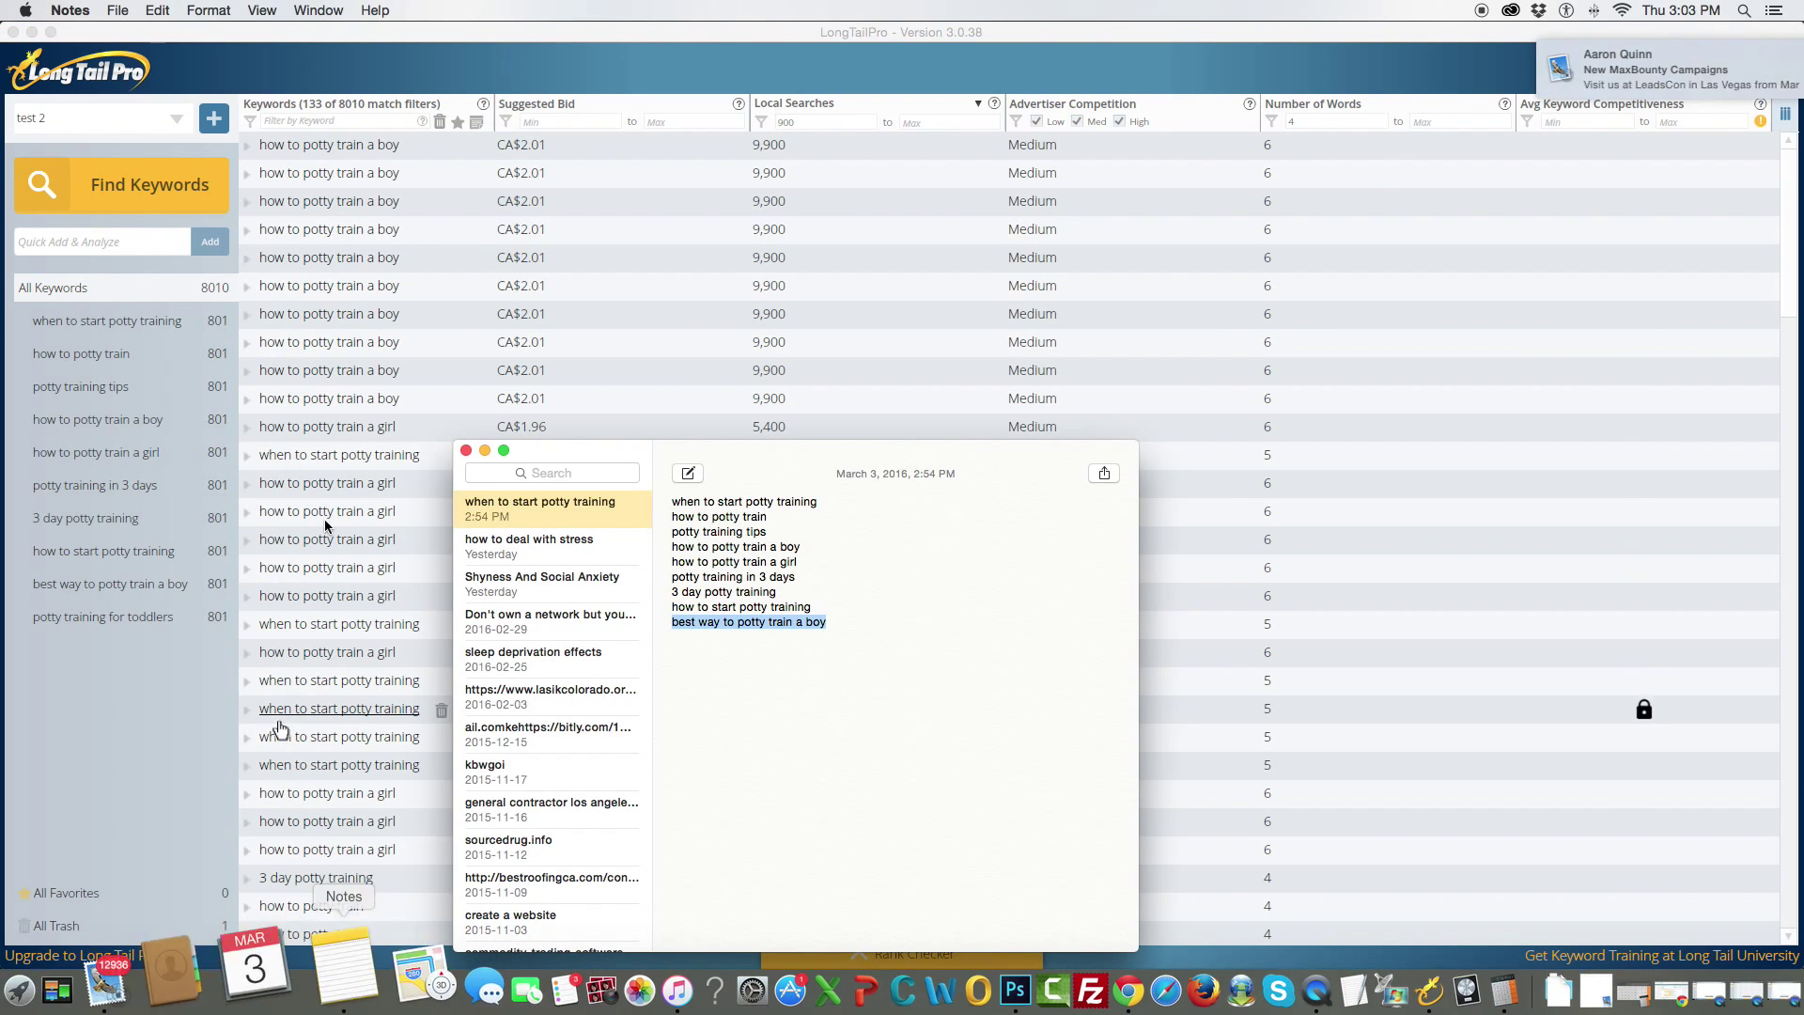
{"action": "left_click", "coordinate": [692, 471]}
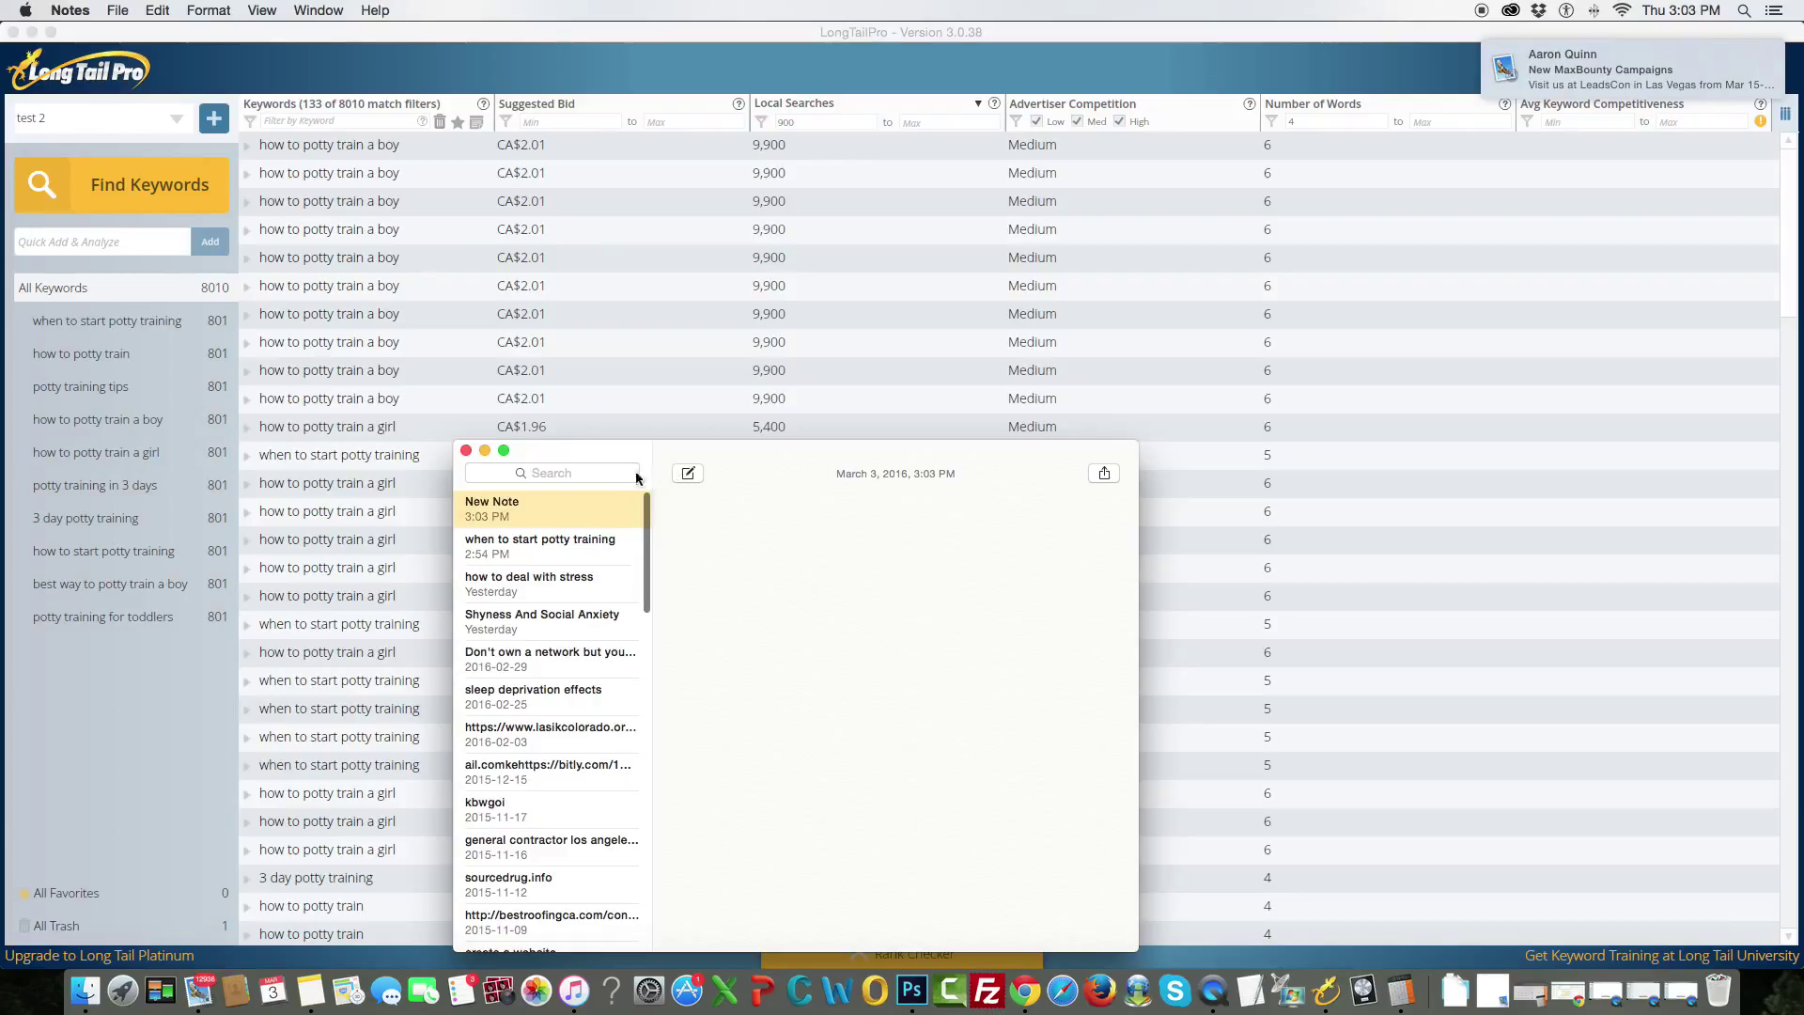
{"action": "left_click", "coordinate": [482, 451]}
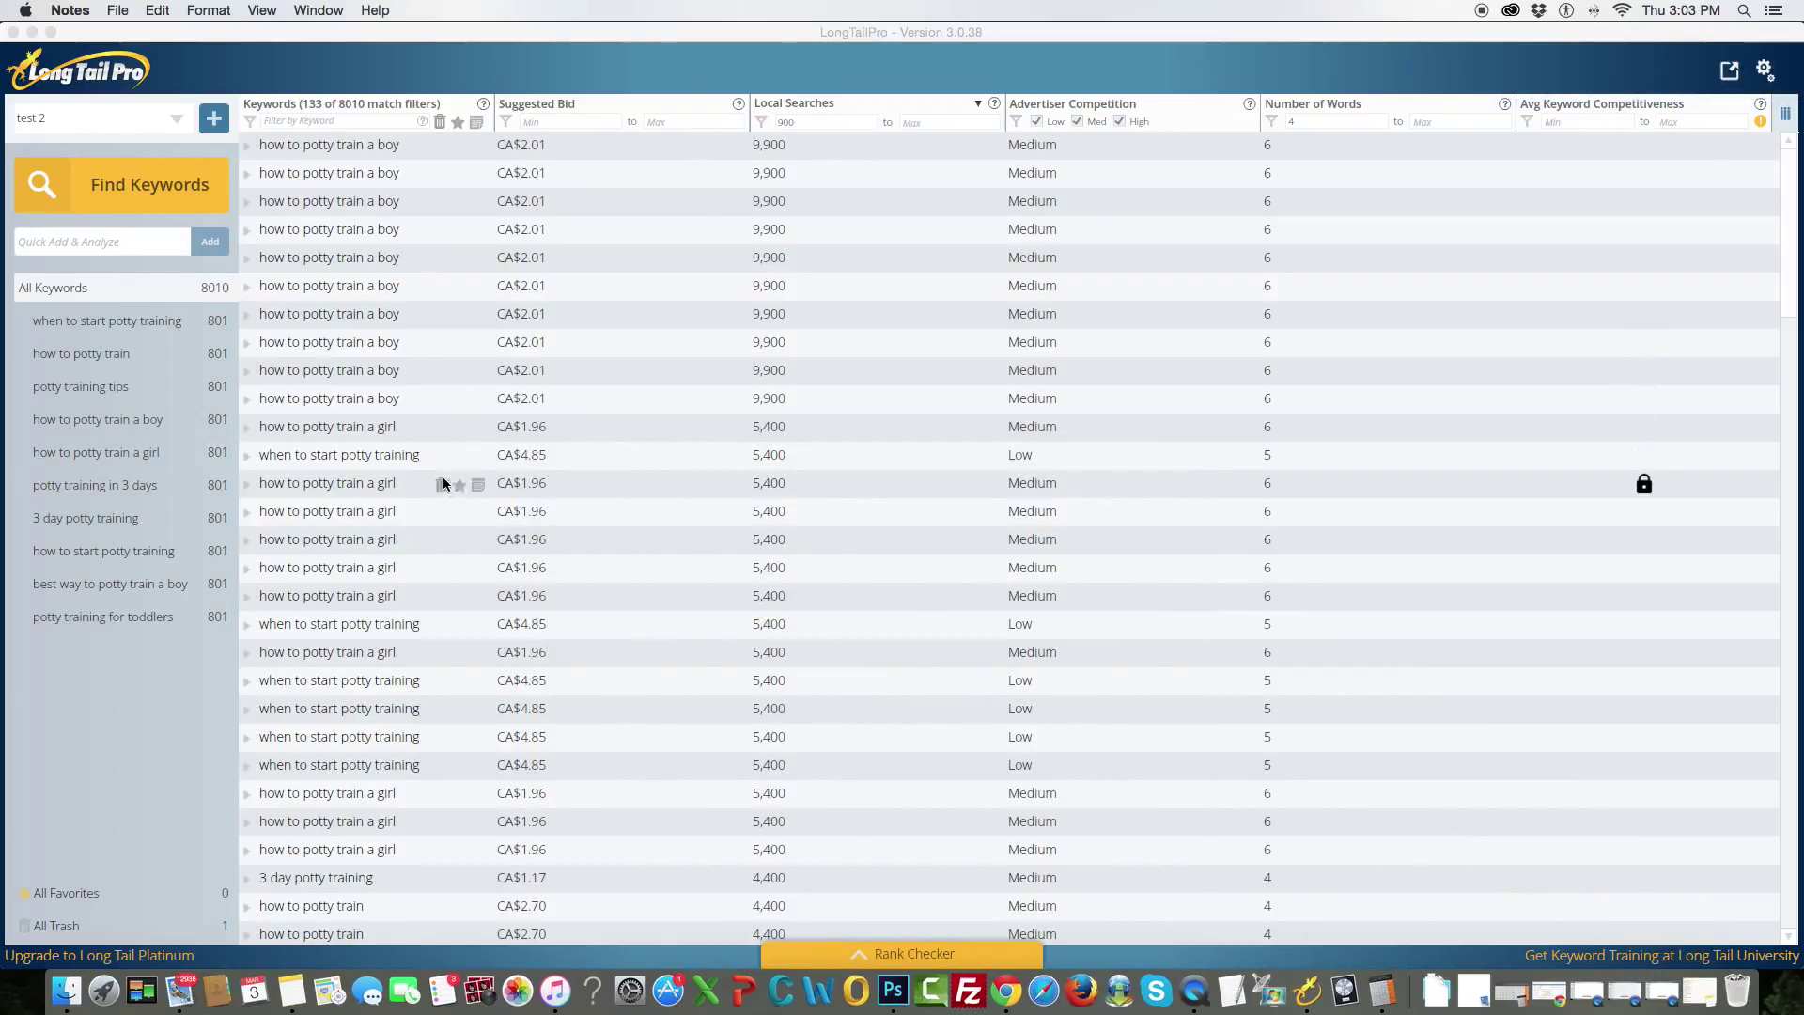
{"action": "left_click_drag", "start_coordinate": [429, 464], "coordinate": [246, 464]}
{"action": "key", "text": "super+c"}
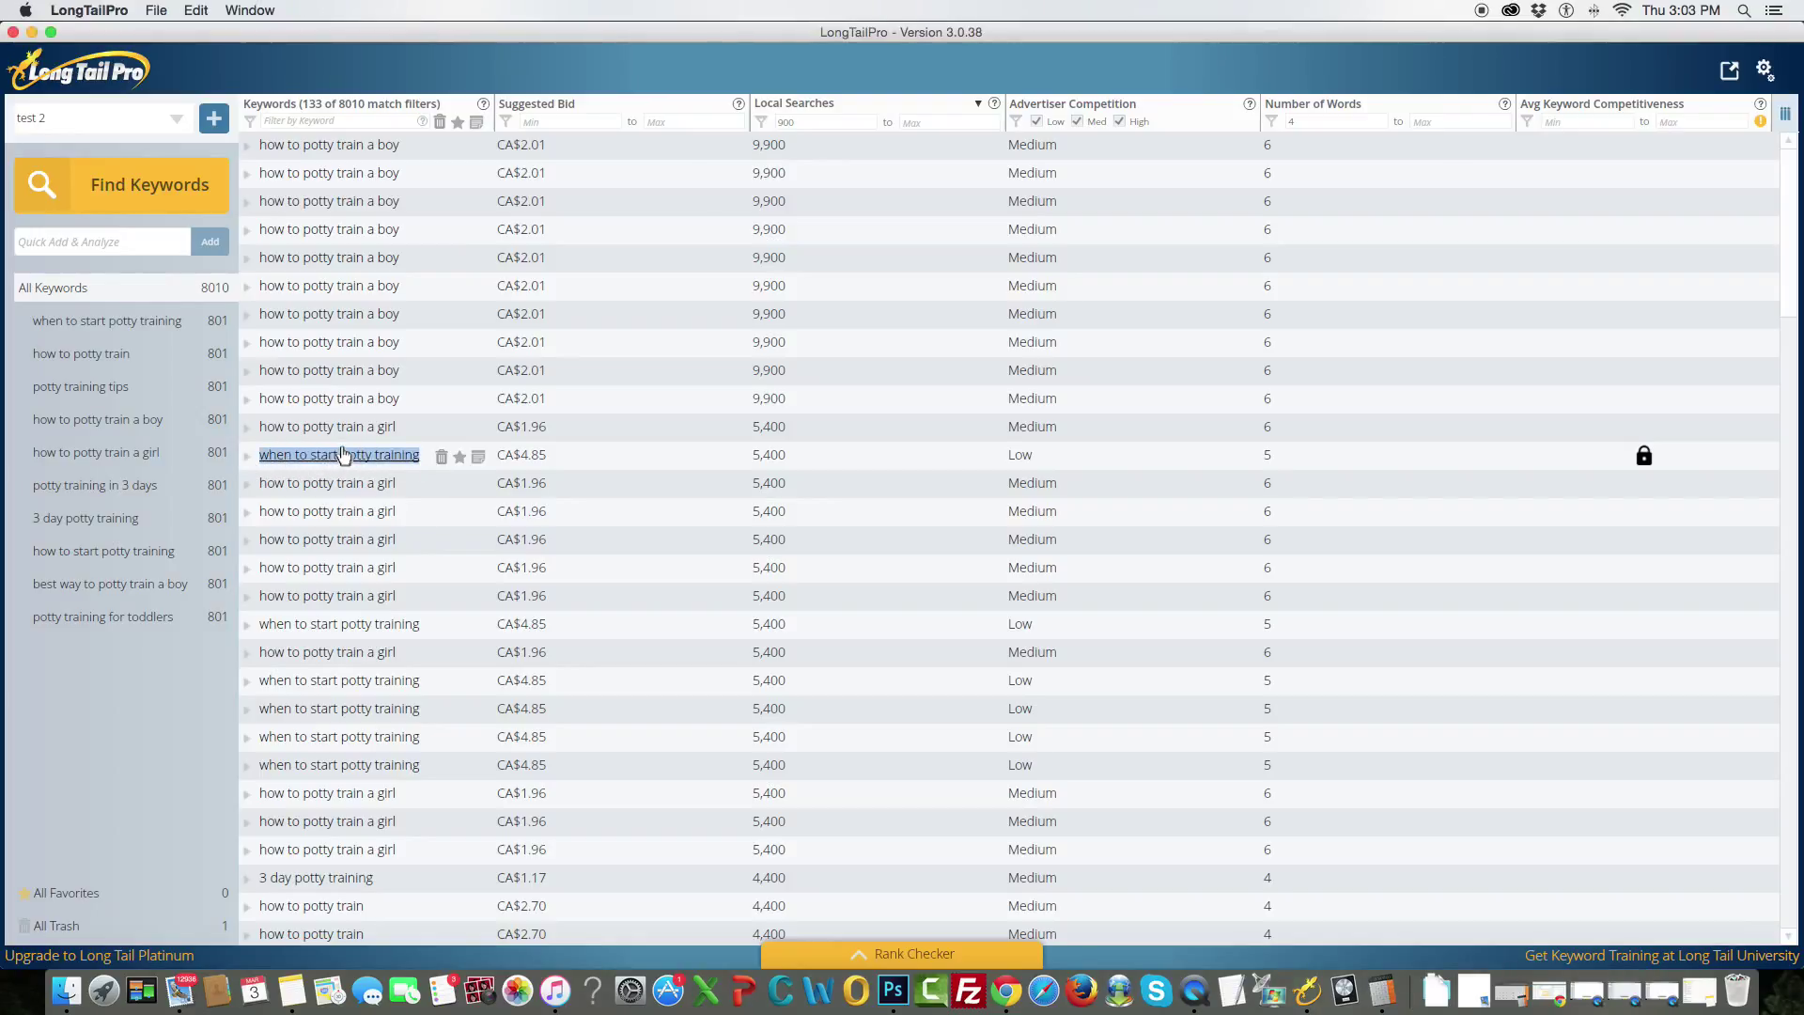
{"action": "left_click", "coordinate": [287, 987]}
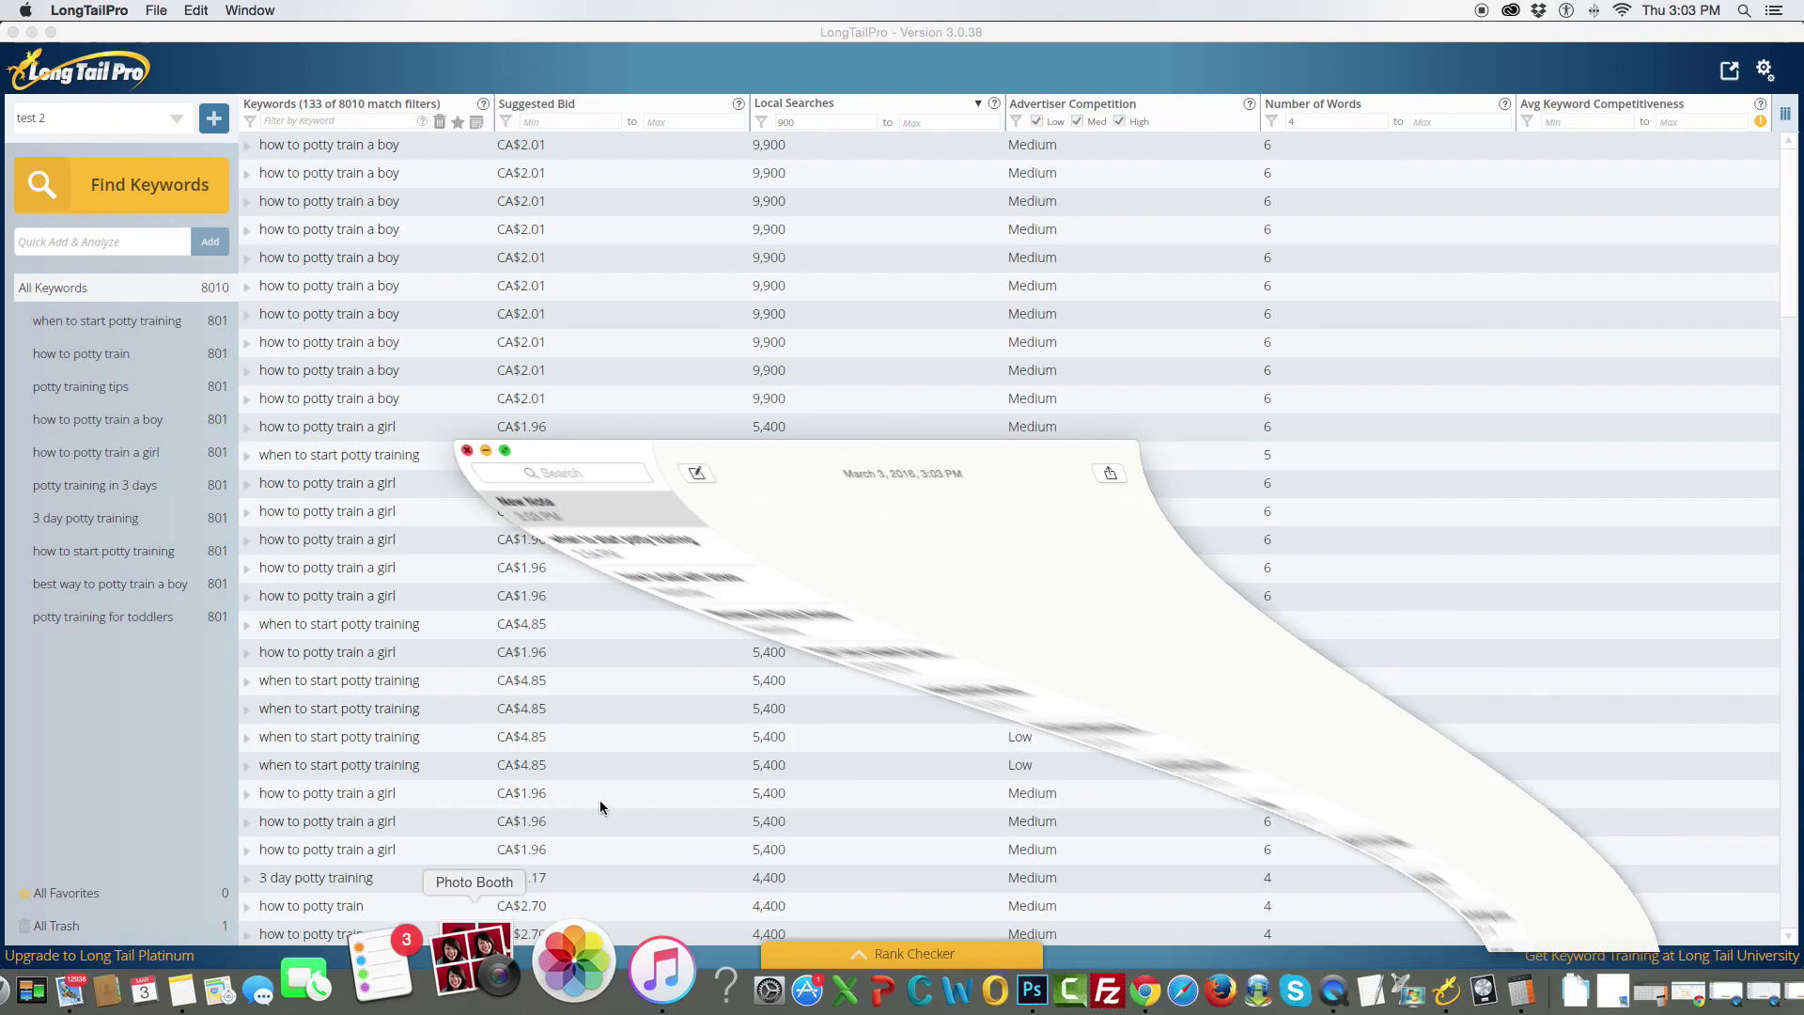
{"action": "key", "text": "super+v"}
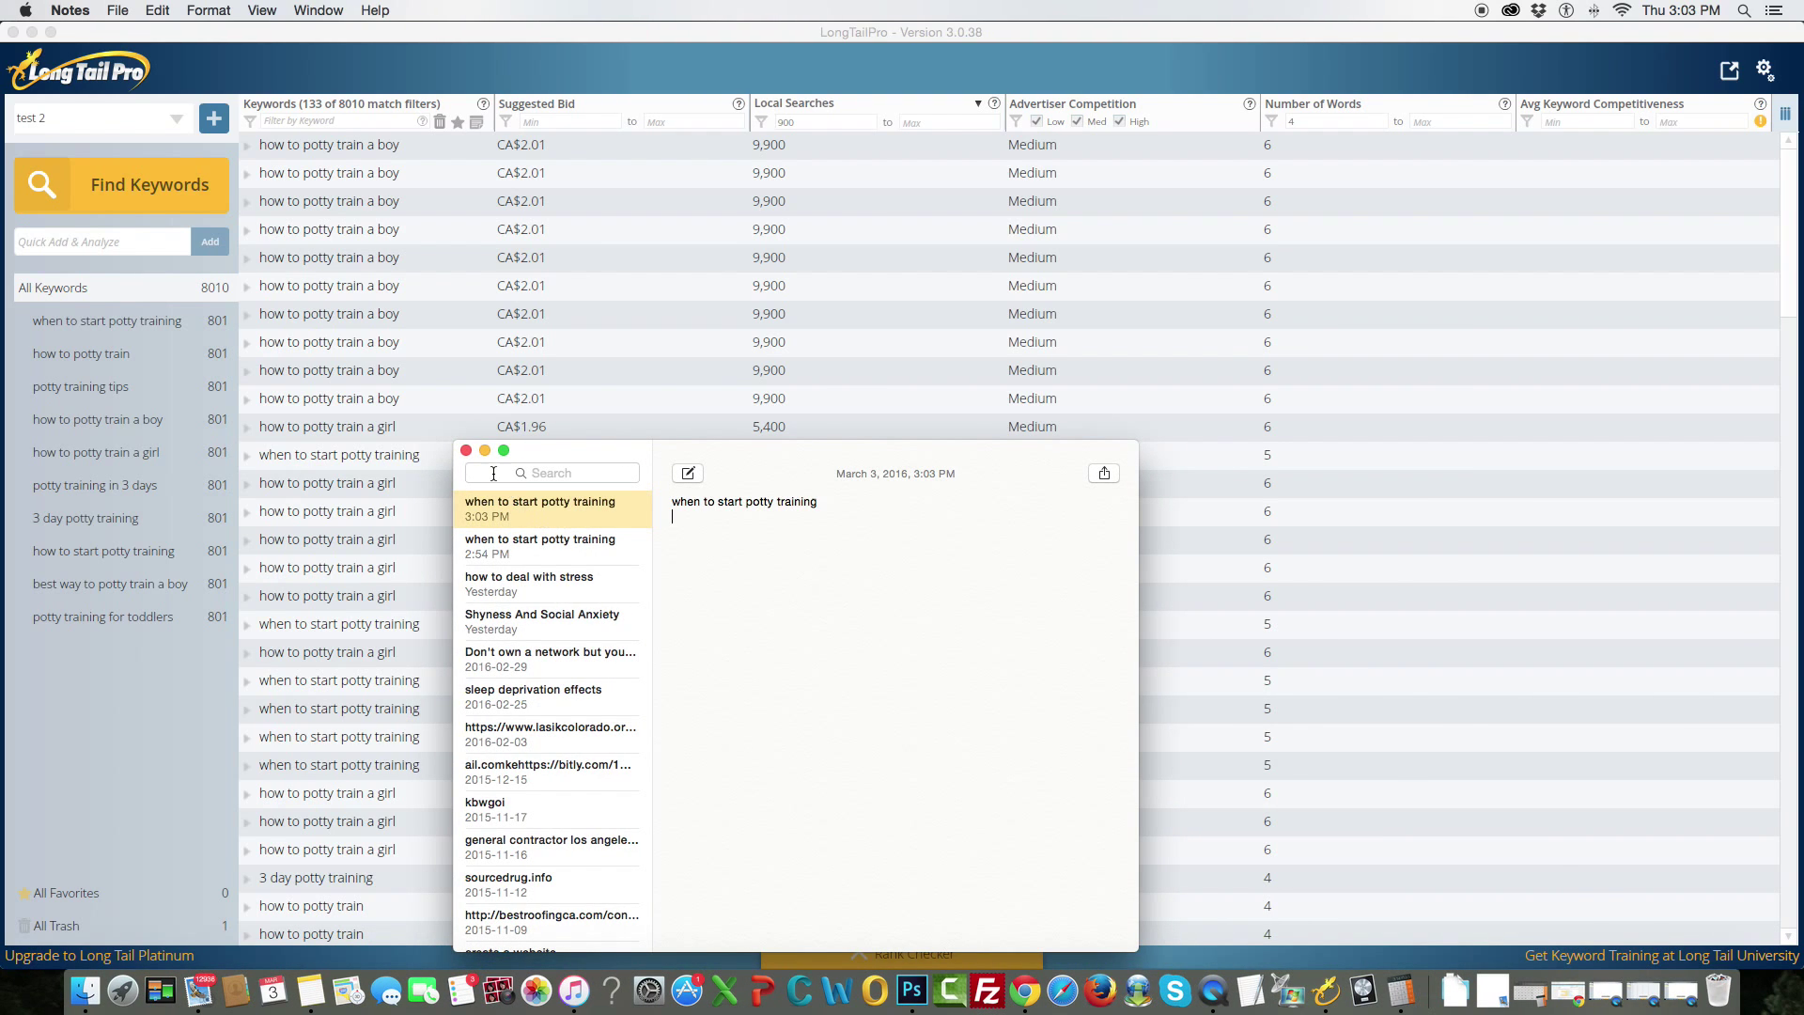
{"action": "left_click", "coordinate": [484, 451]}
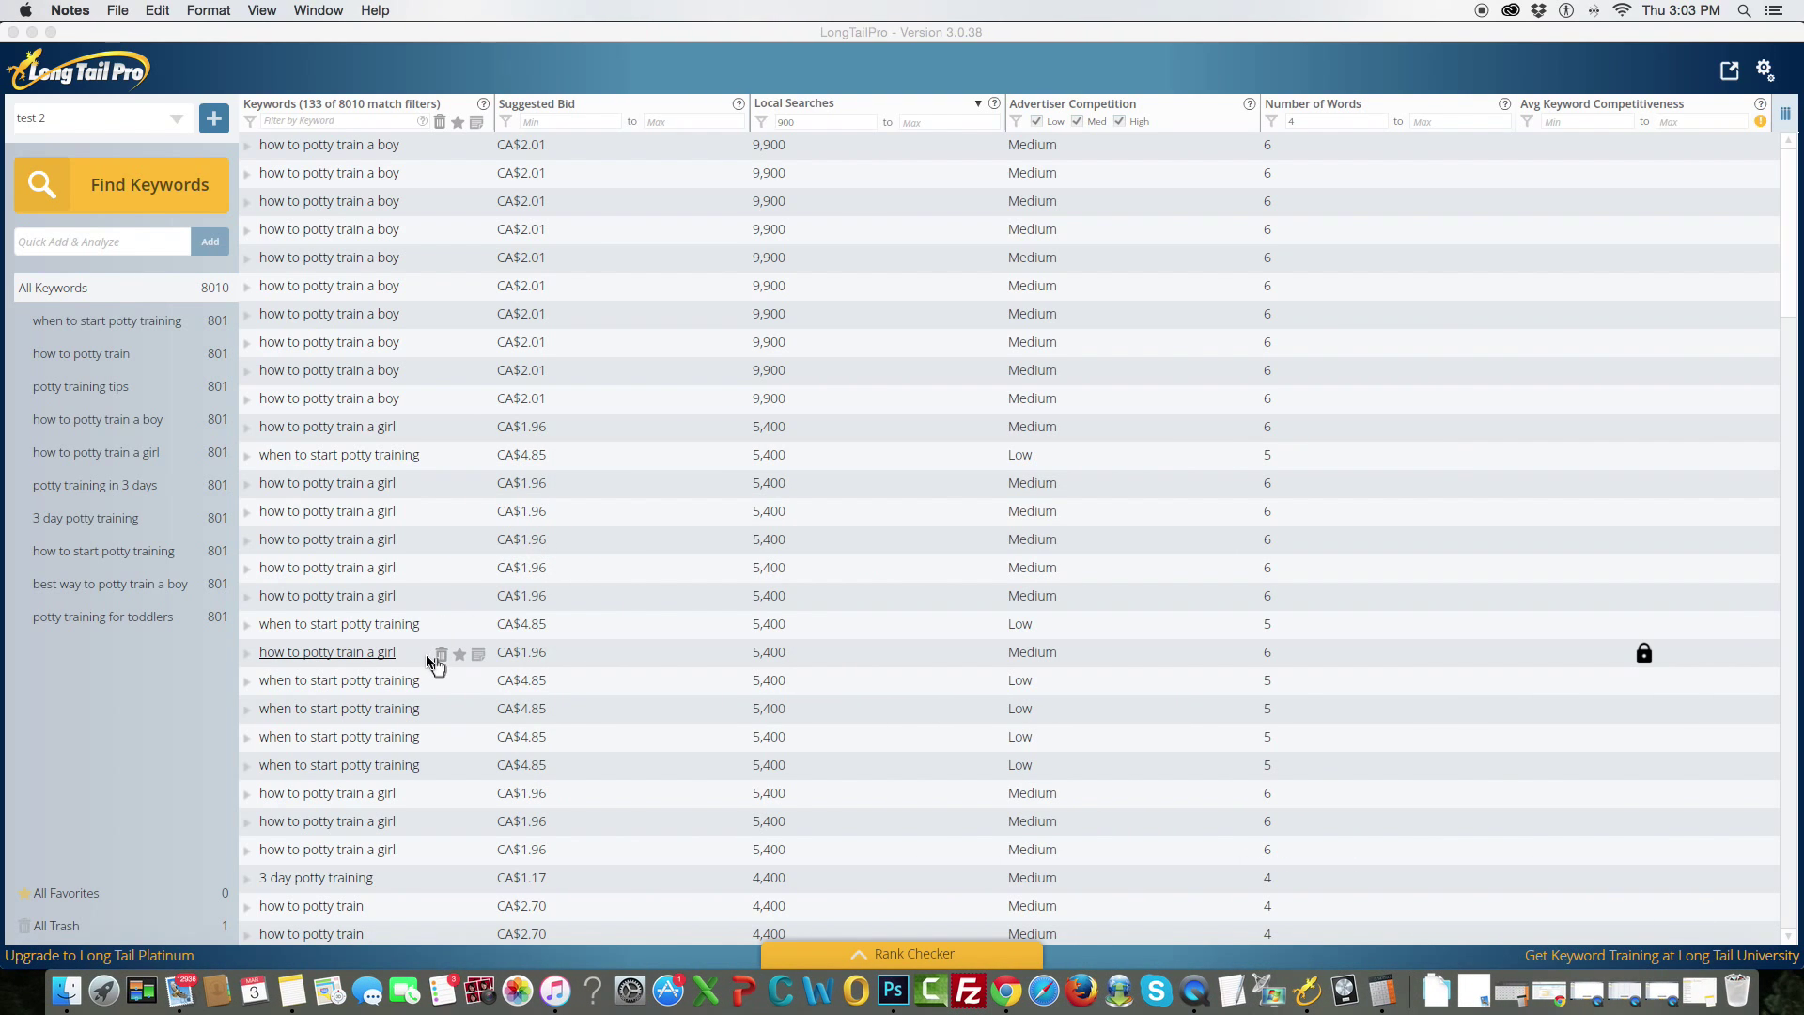
Add 'how to potty train a girl' and 'potty training tips for boys' to the note.
{"action": "left_click_drag", "start_coordinate": [414, 656], "coordinate": [251, 657]}
{"action": "key", "text": "cmd+c"}
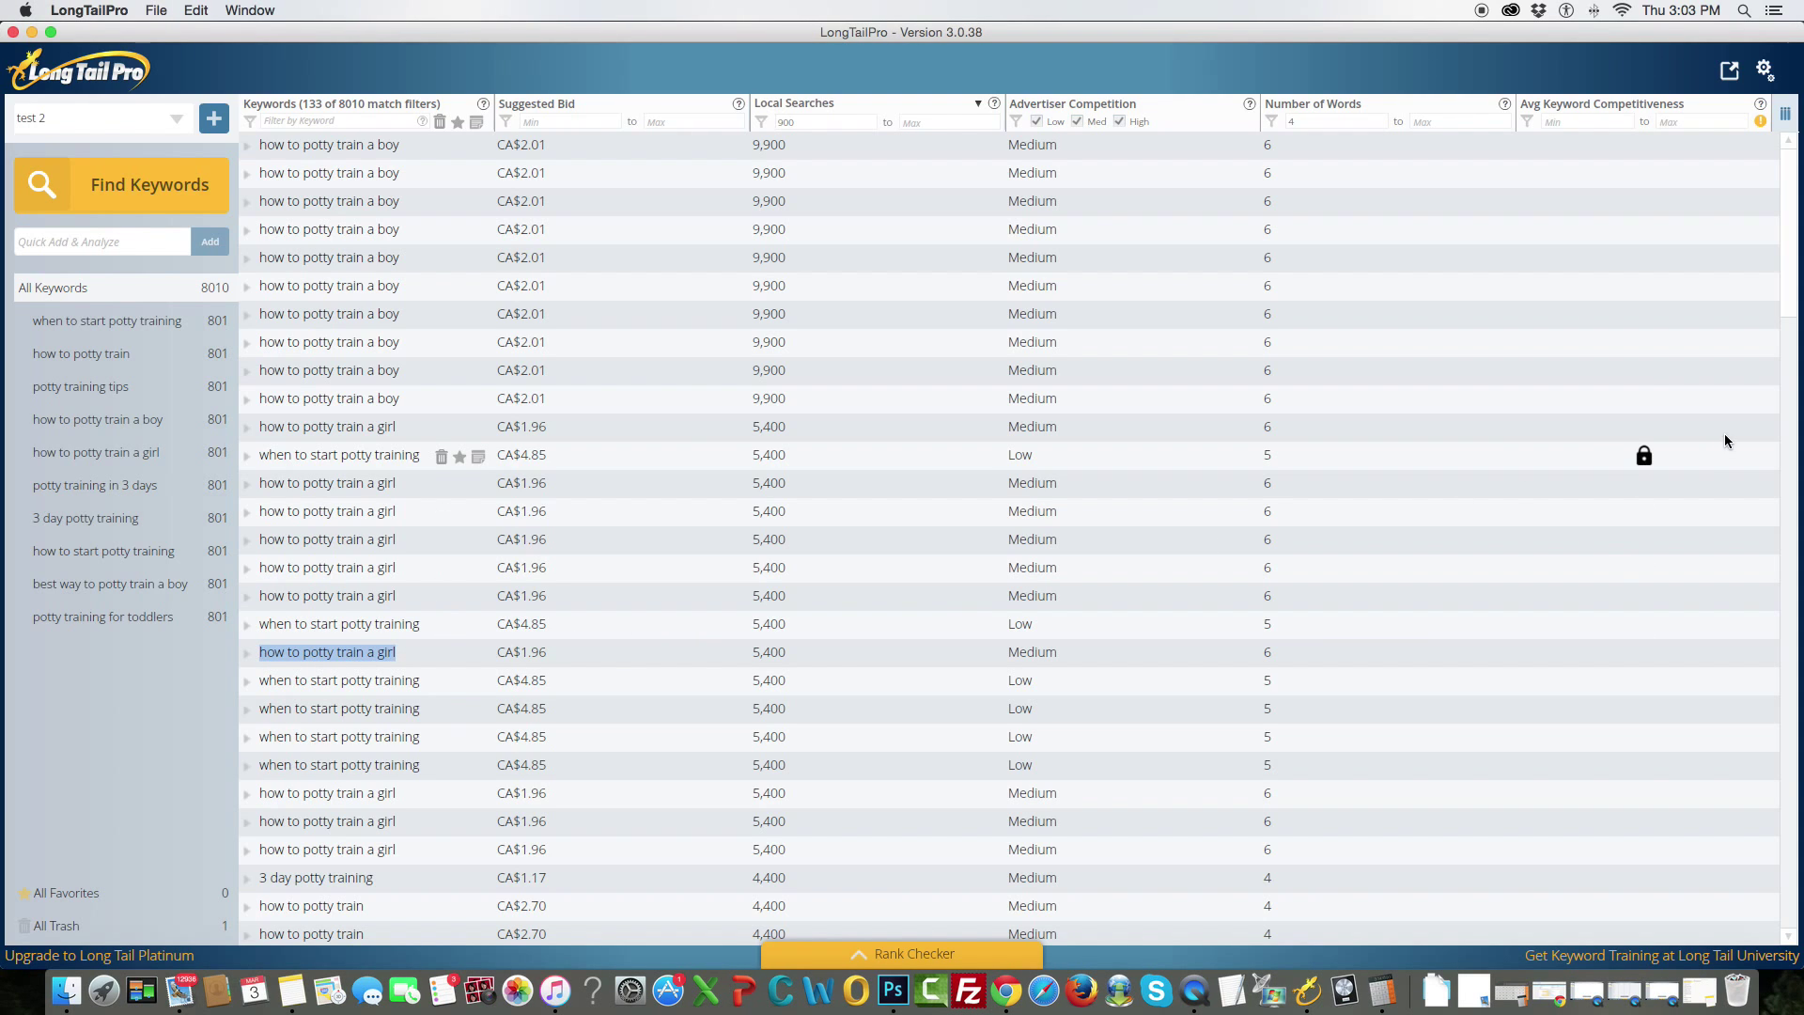
{"action": "left_click_drag", "start_coordinate": [1790, 297], "coordinate": [1778, 635]}
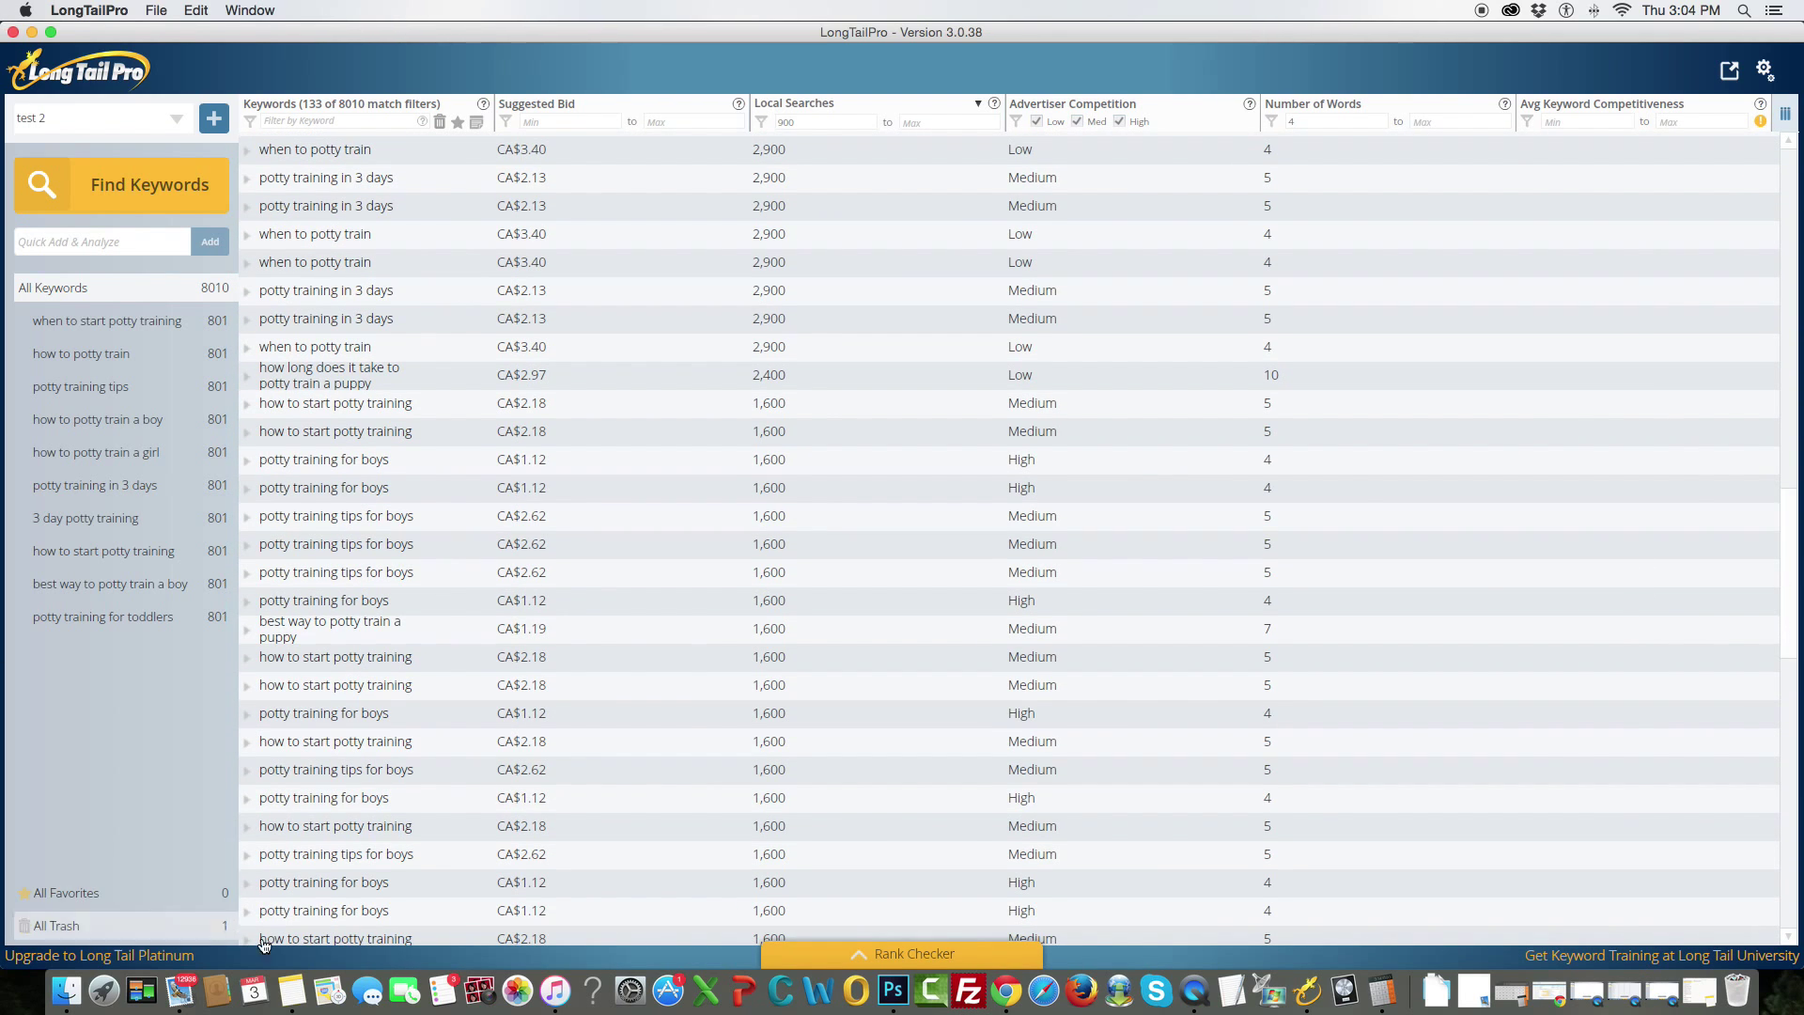
{"action": "left_click", "coordinate": [292, 990]}
{"action": "key", "text": "cmd+v"}
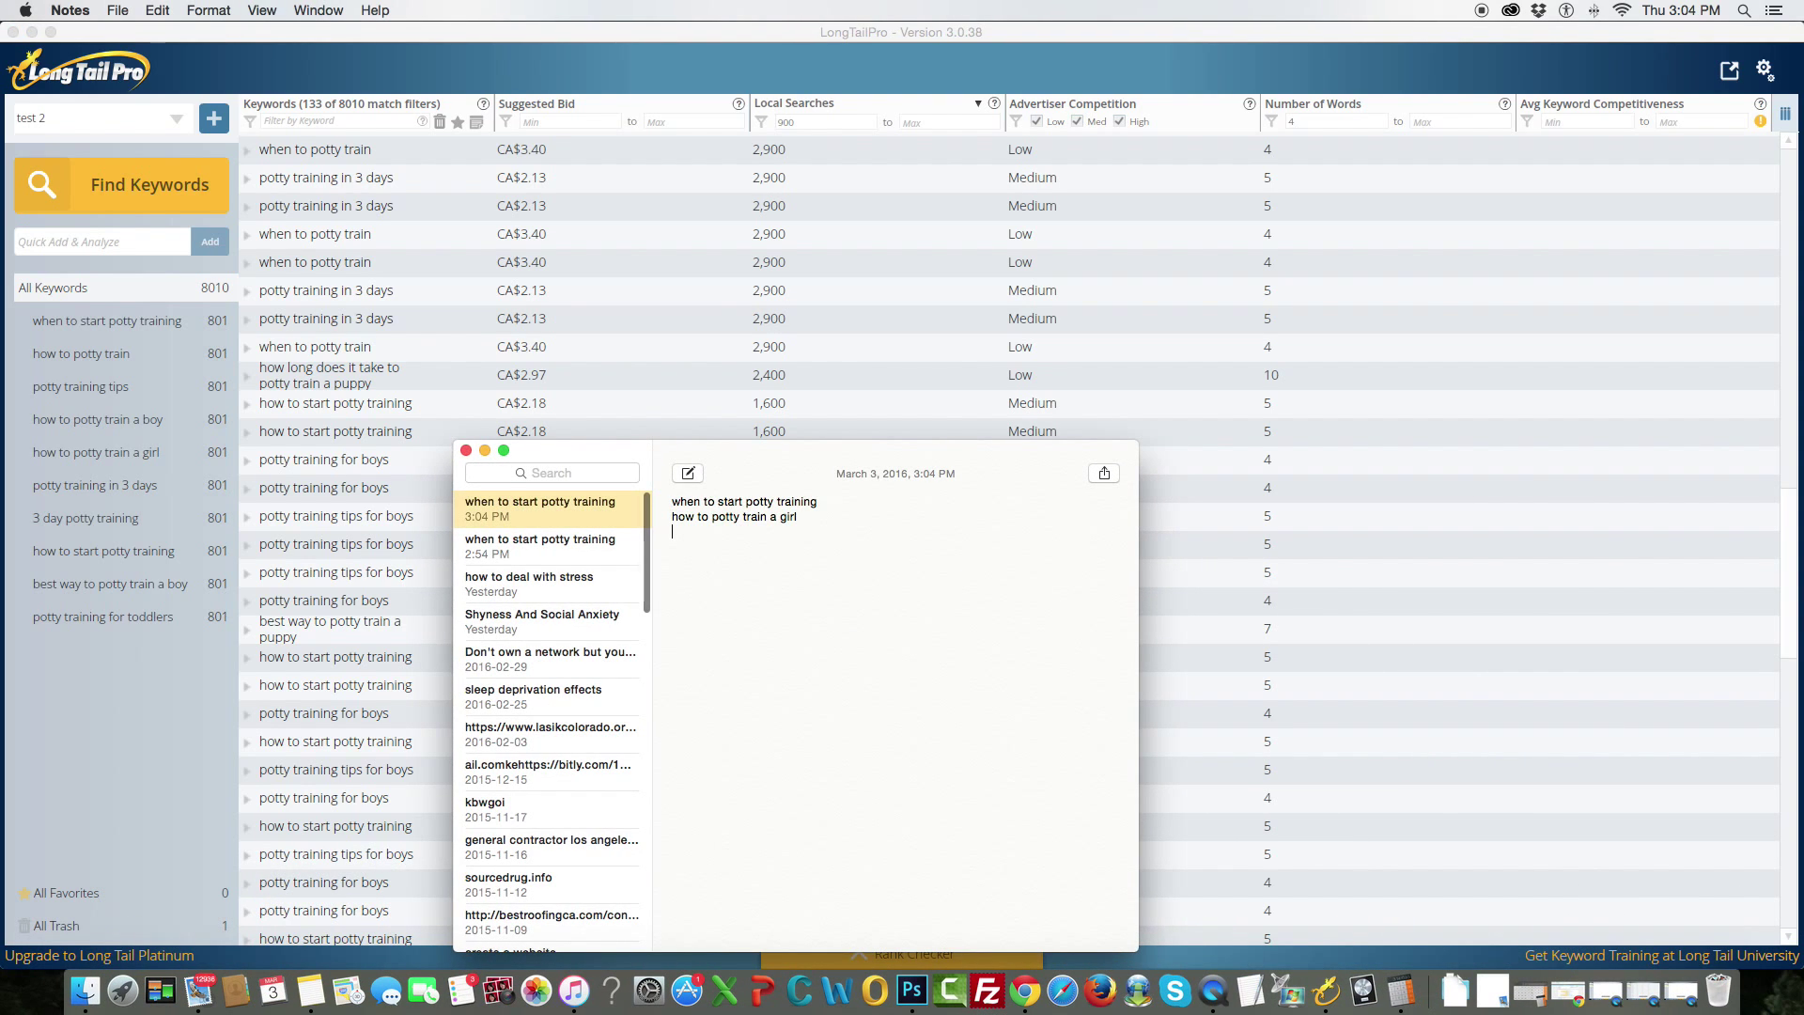
{"action": "left_click", "coordinate": [171, 730]}
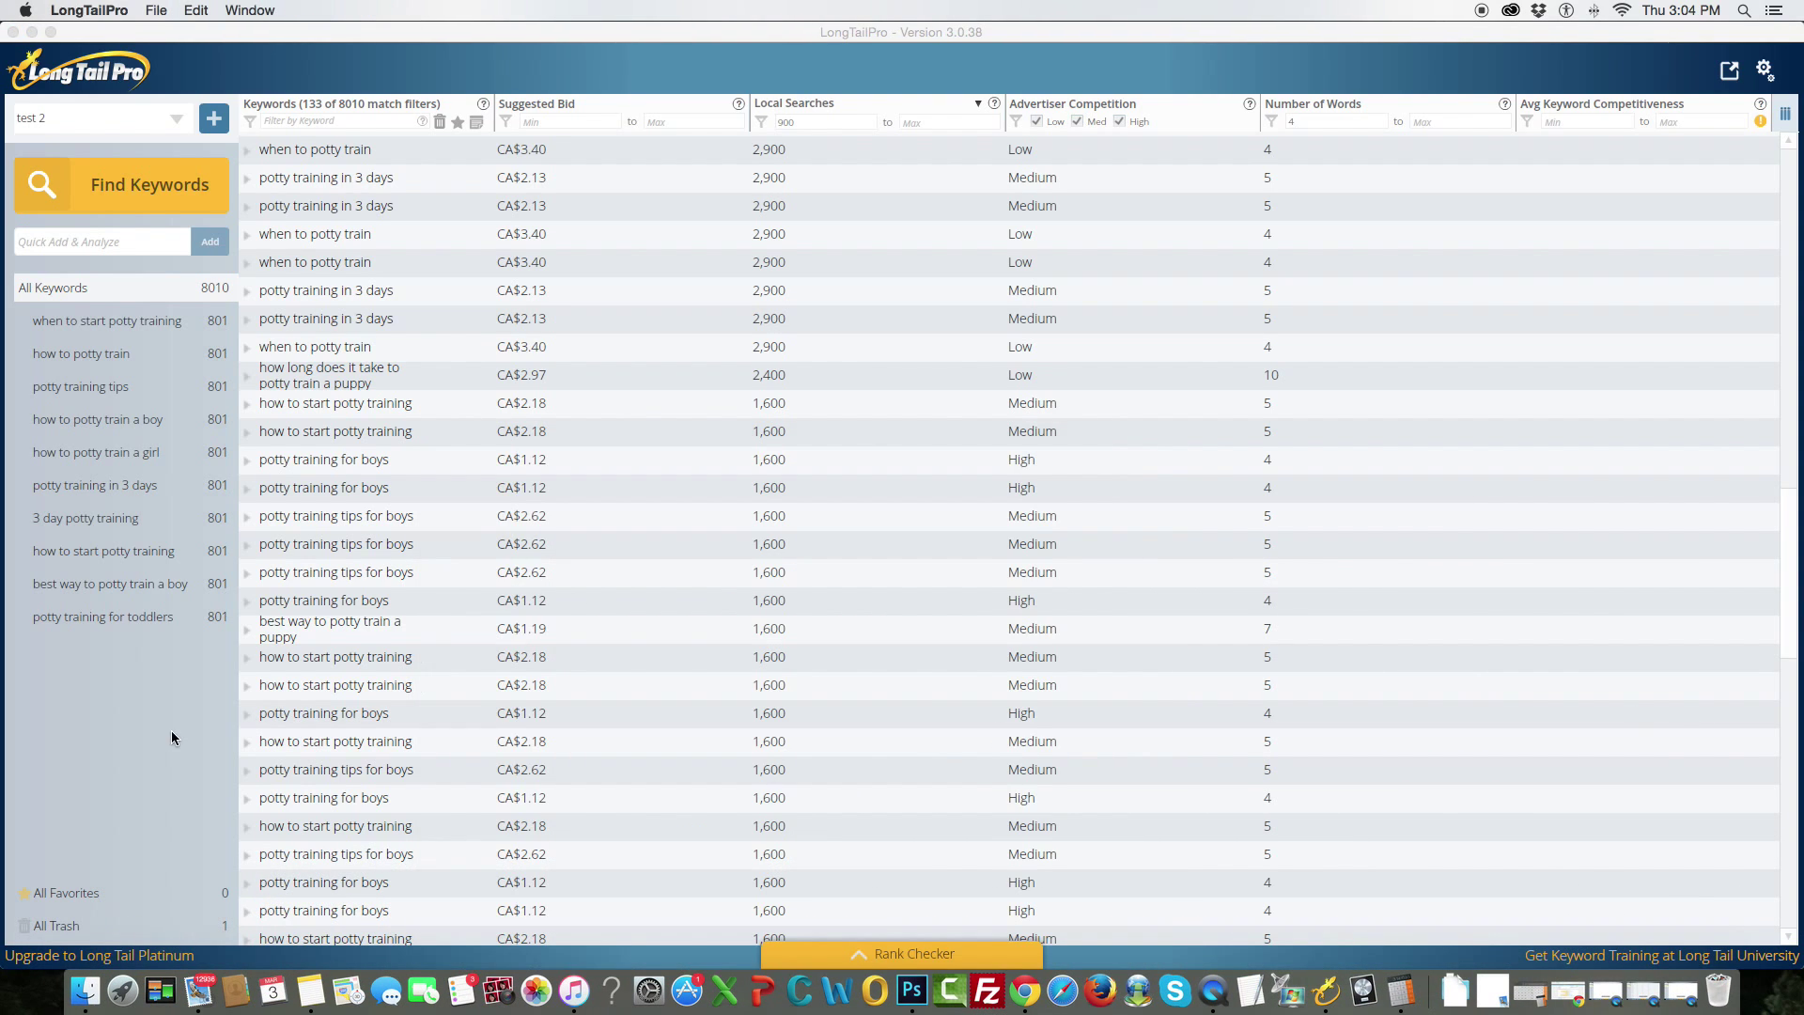
{"action": "triple_click", "coordinate": [414, 554]}
{"action": "key", "text": "super+c"}
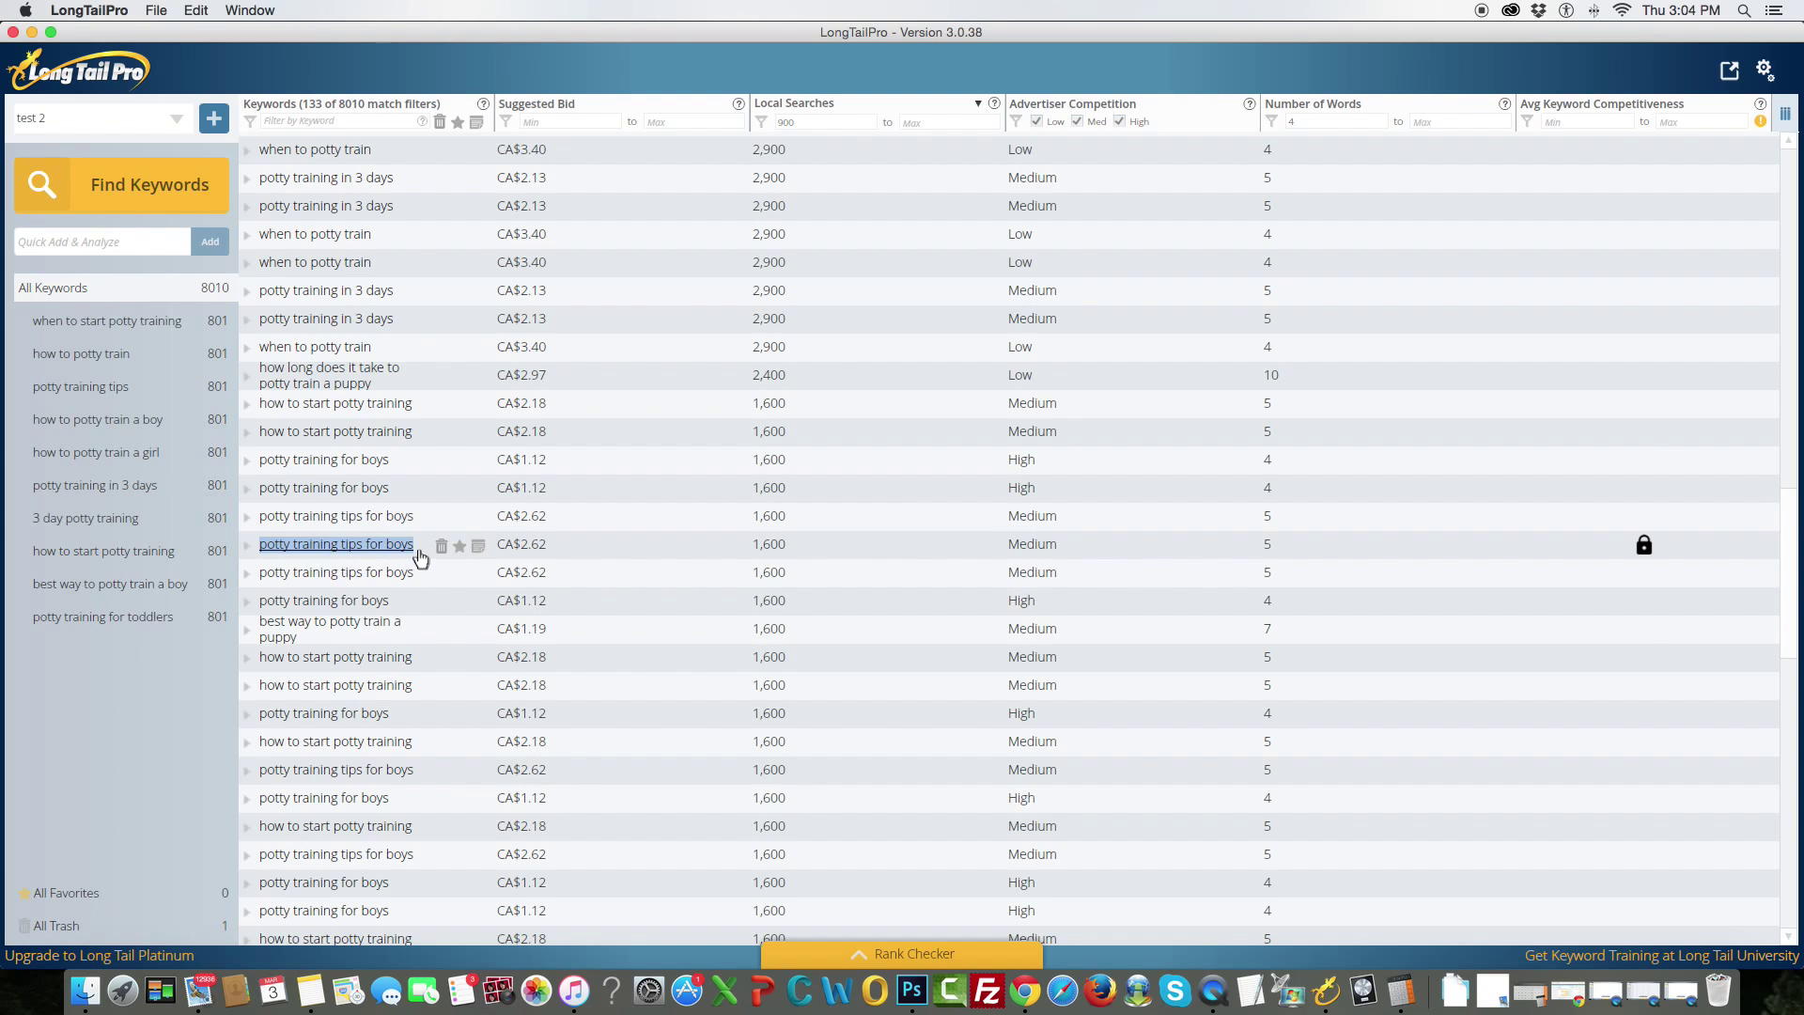
{"action": "left_click", "coordinate": [311, 990]}
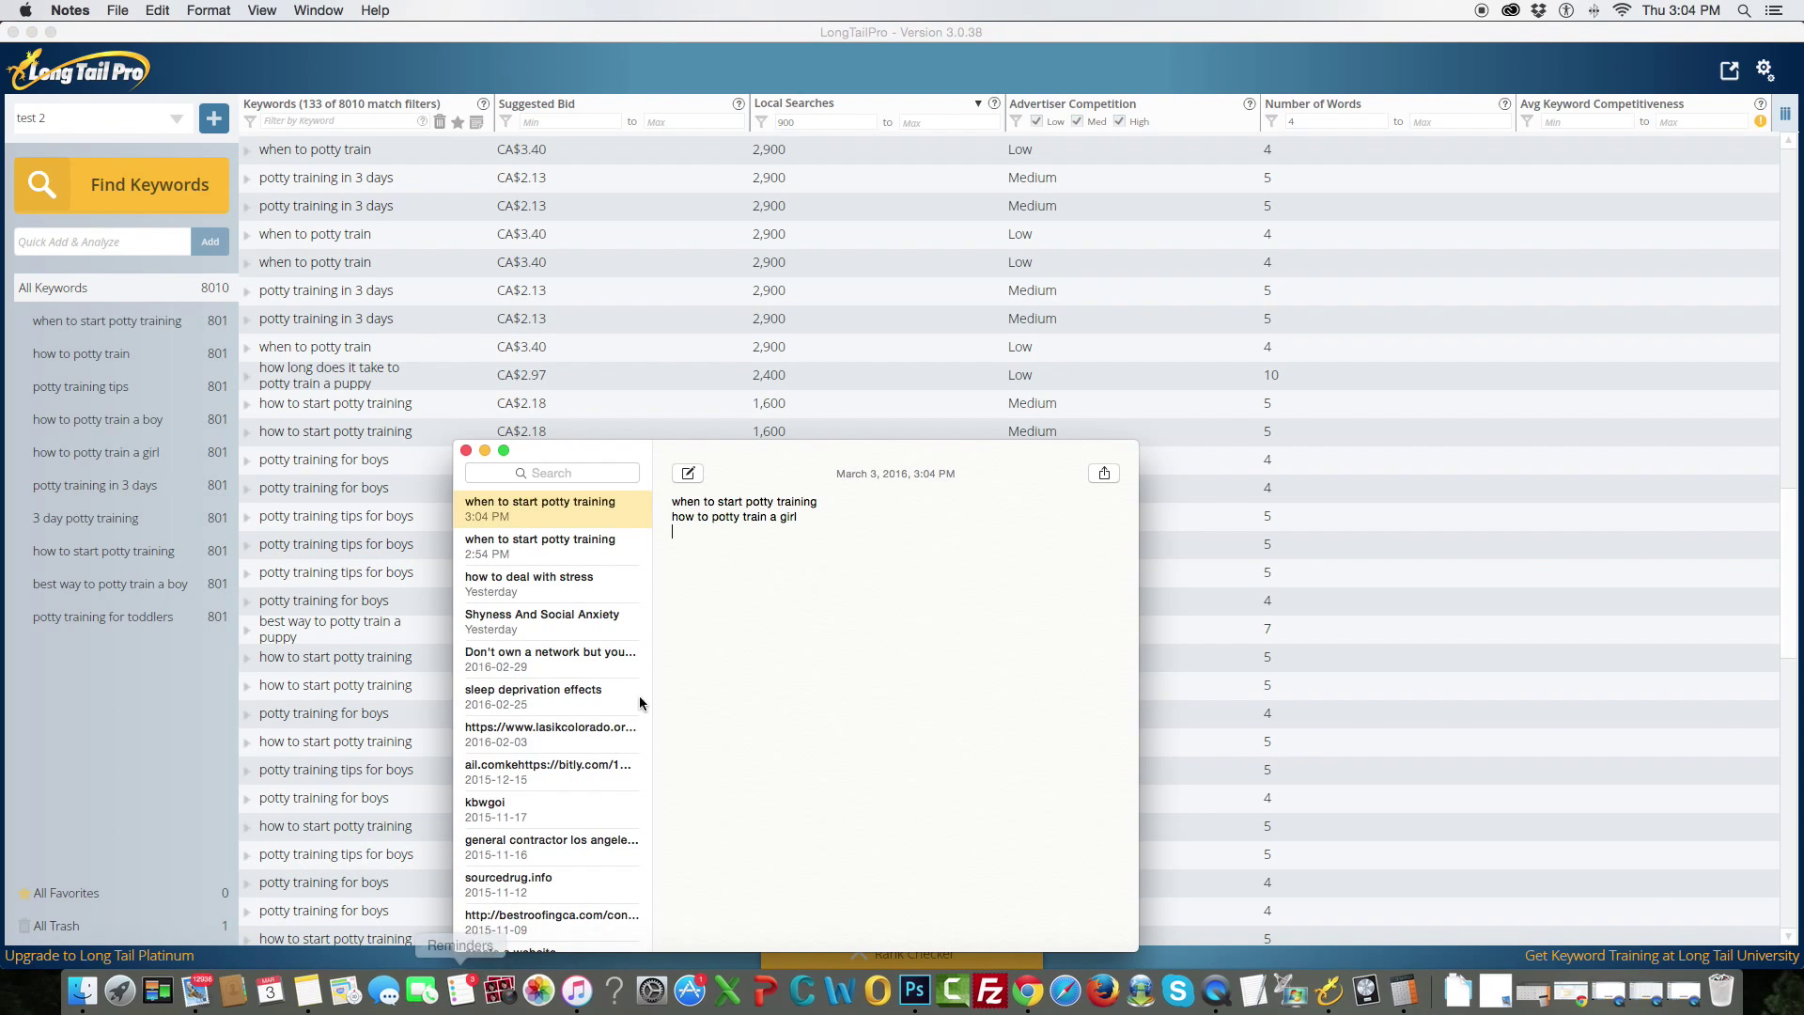
{"action": "key", "text": "super+v"}
{"action": "left_click", "coordinate": [364, 742]}
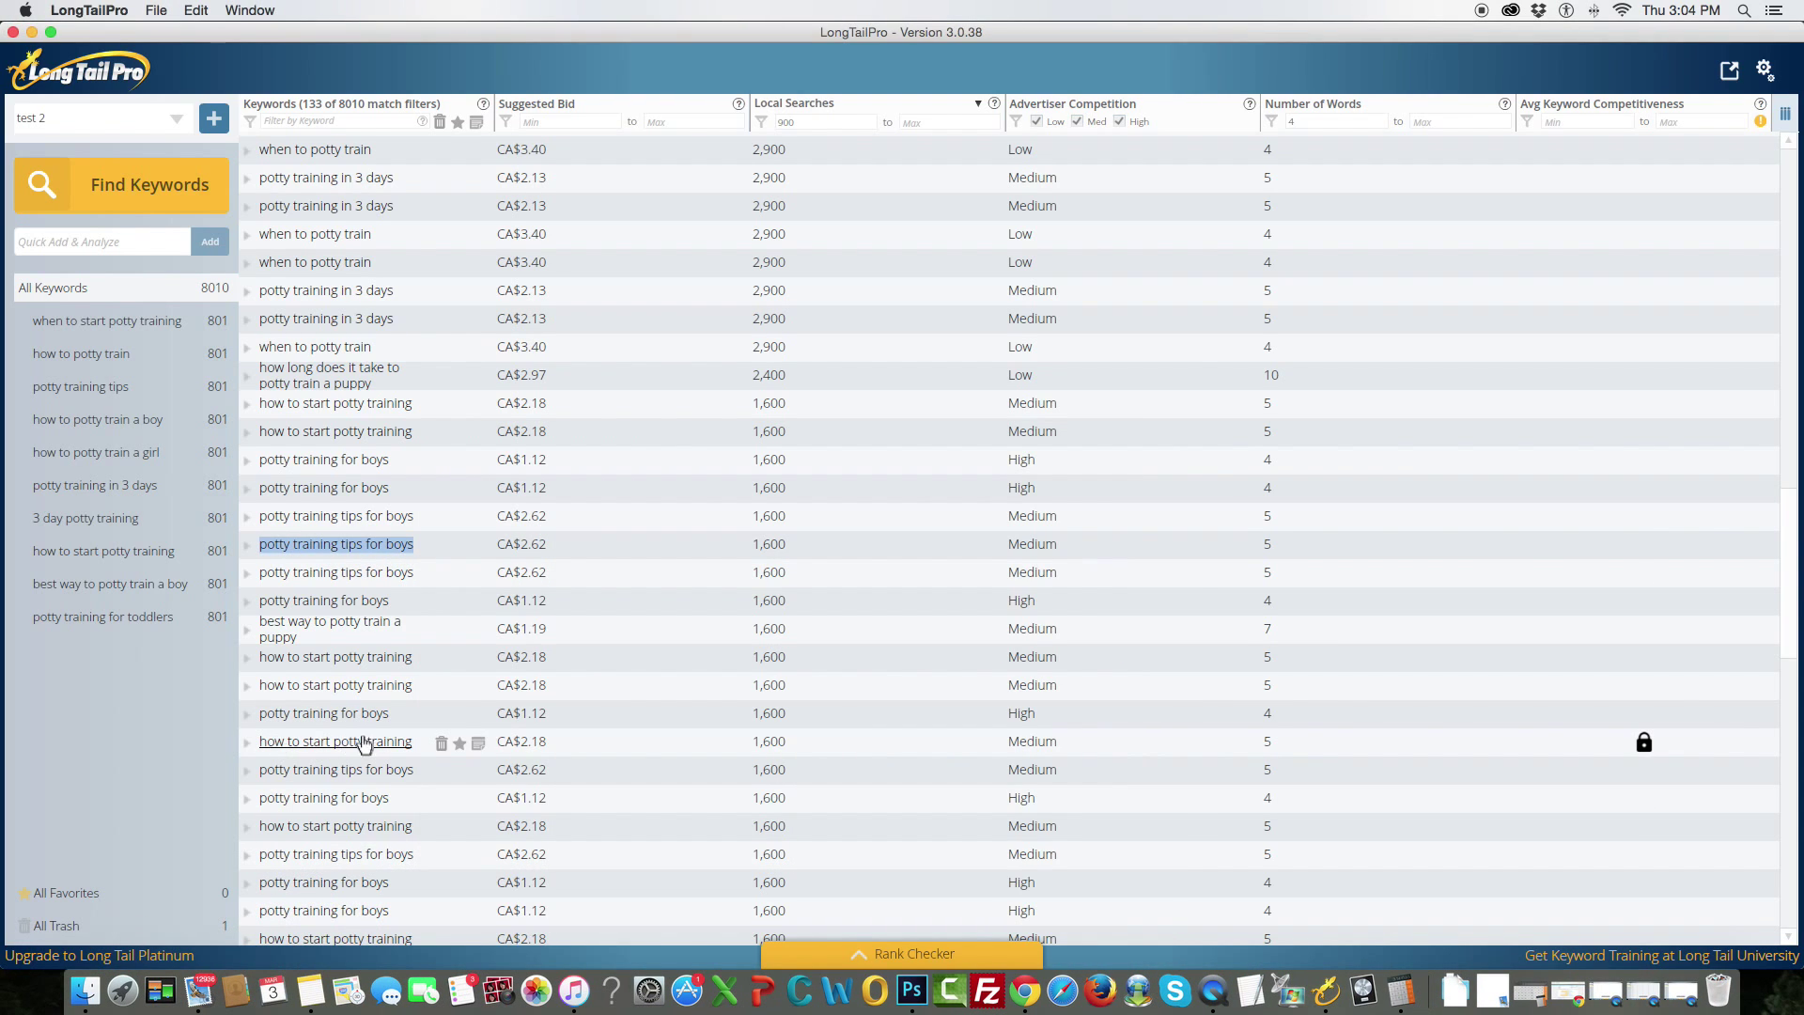
Select 'potty training boys age 2', then add 'when to start potty training boys' to the note.
{"action": "left_click_drag", "start_coordinate": [1794, 562], "coordinate": [1784, 819]}
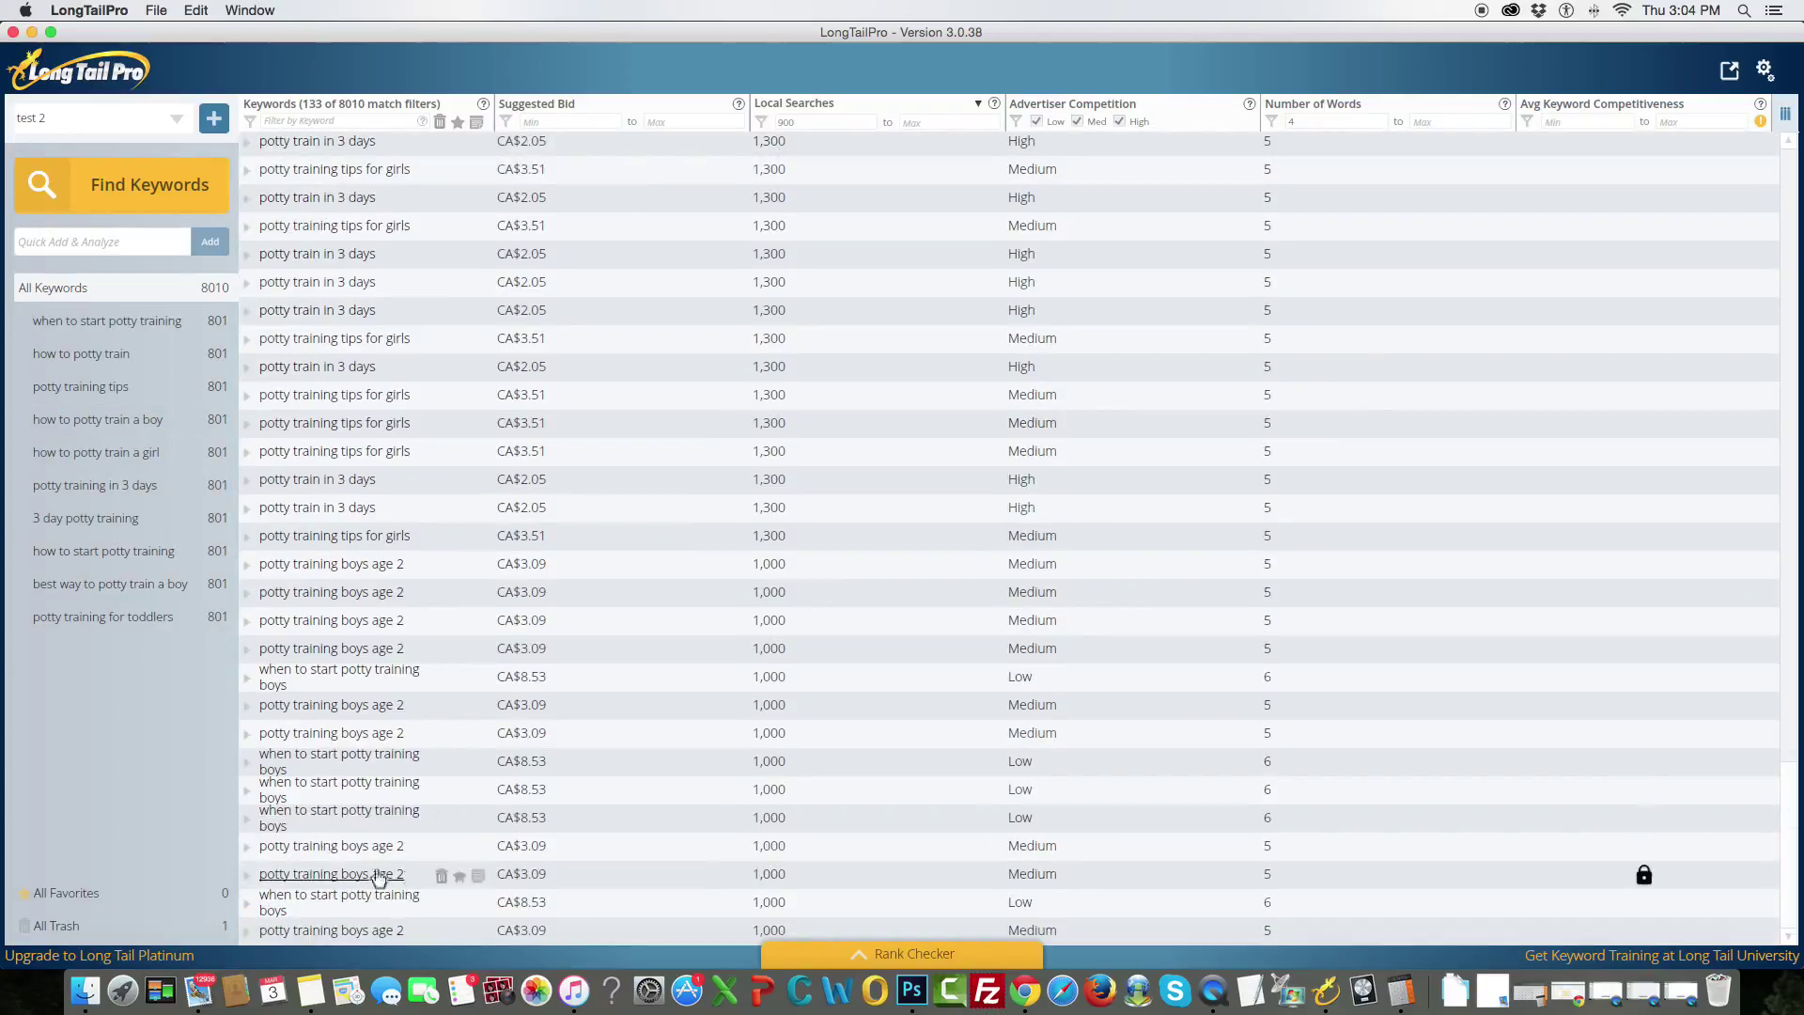
{"action": "left_click_drag", "start_coordinate": [405, 706], "coordinate": [249, 703]}
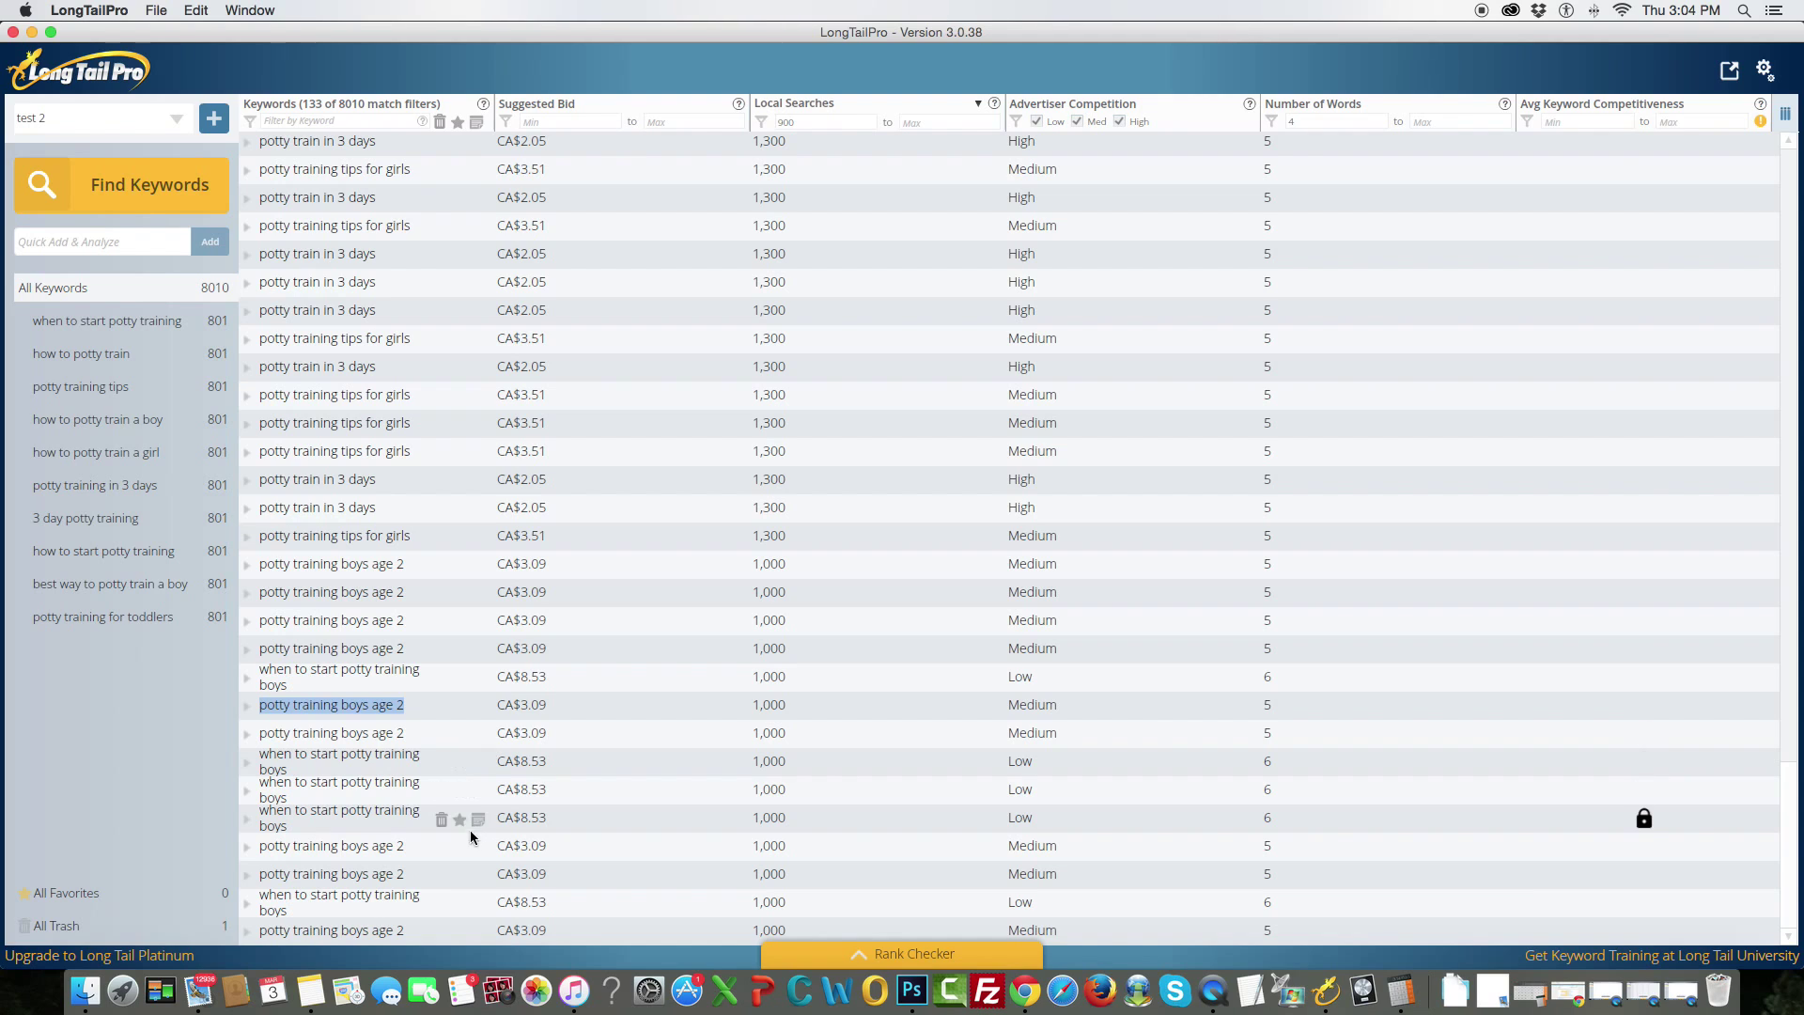
{"action": "left_click", "coordinate": [310, 978]}
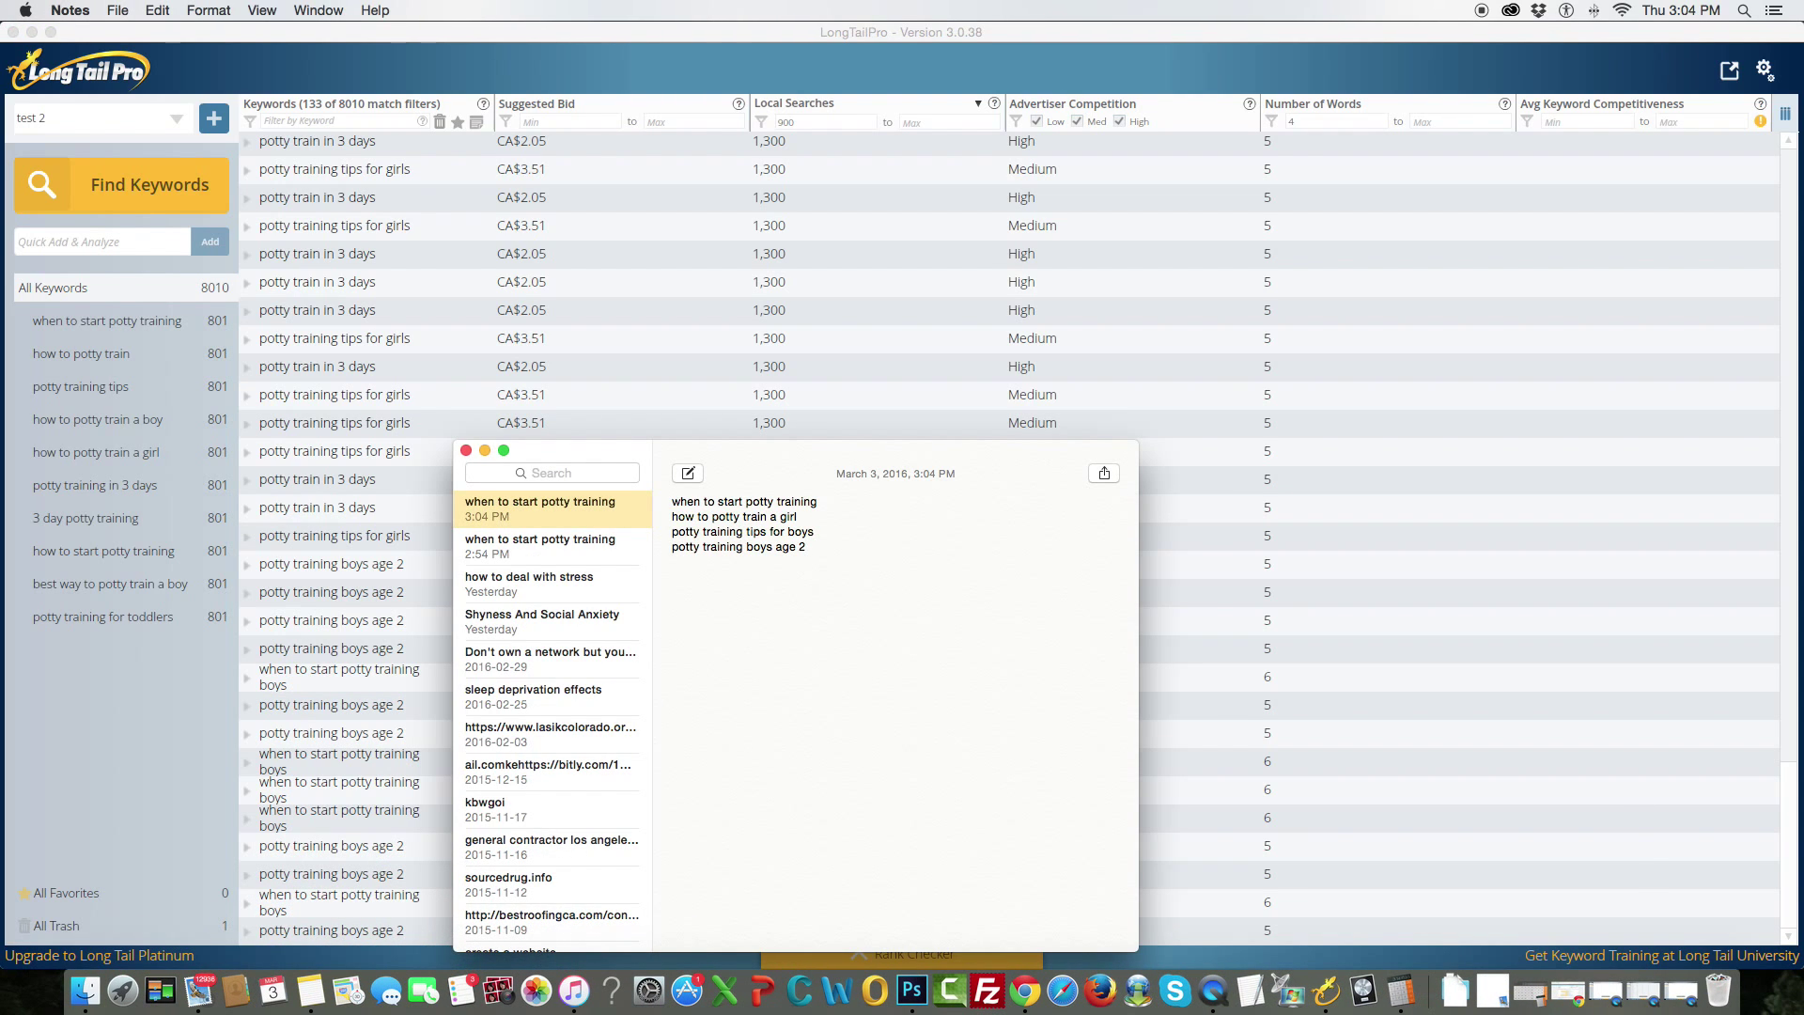
{"action": "left_click", "coordinate": [195, 791]}
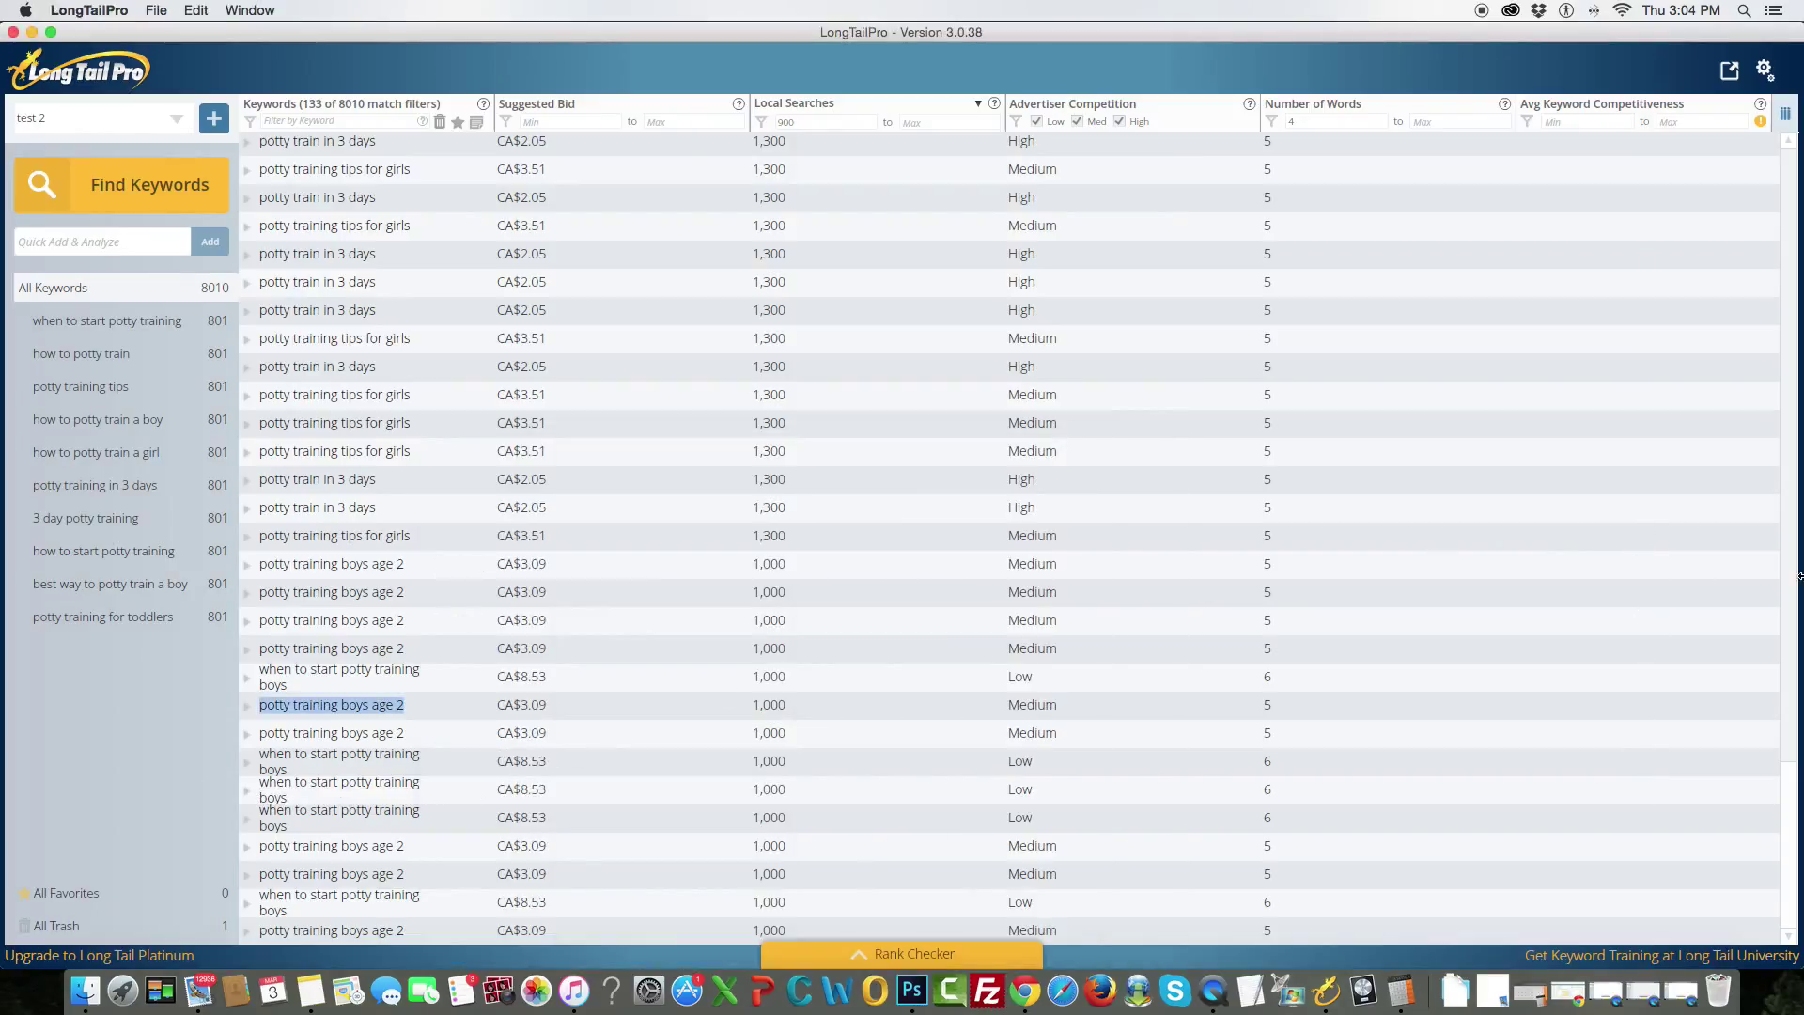
{"action": "left_click_drag", "start_coordinate": [424, 829], "coordinate": [252, 814]}
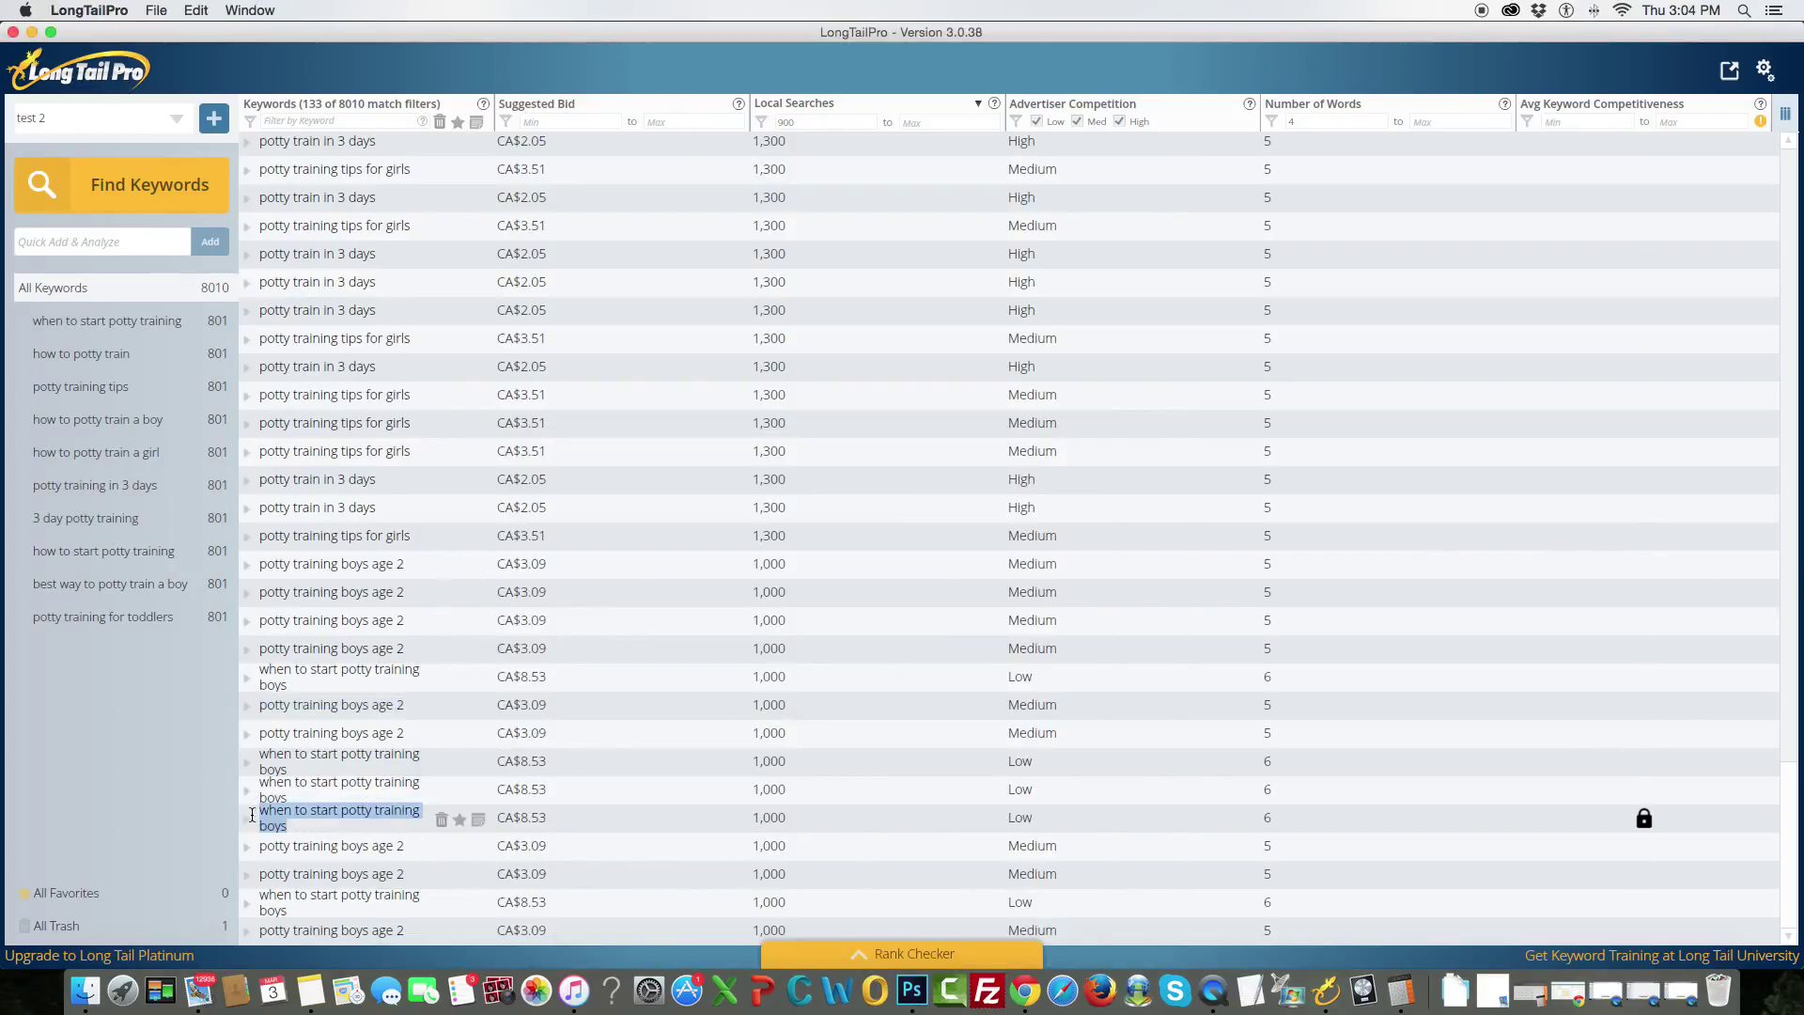
{"action": "key", "text": "super+c"}
{"action": "left_click", "coordinate": [310, 990]}
{"action": "key", "text": "super+v"}
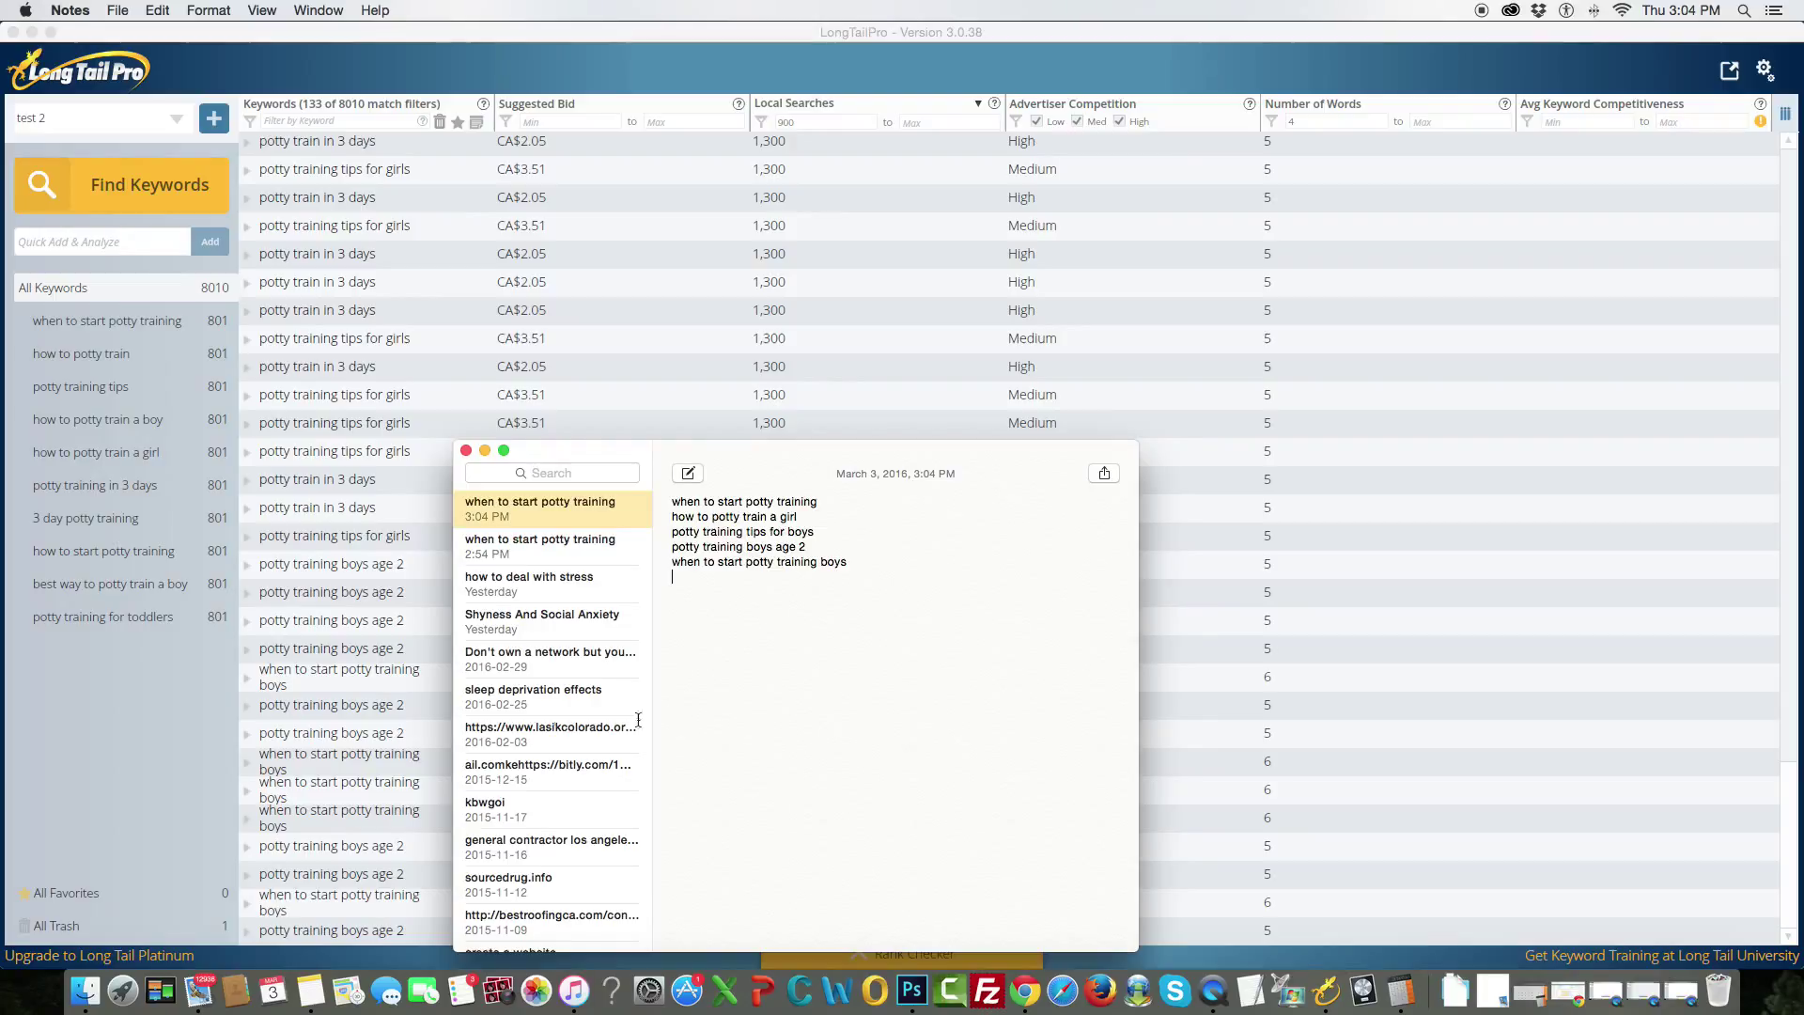
{"action": "left_click", "coordinate": [1644, 673]}
{"action": "left_click", "coordinate": [1795, 803]}
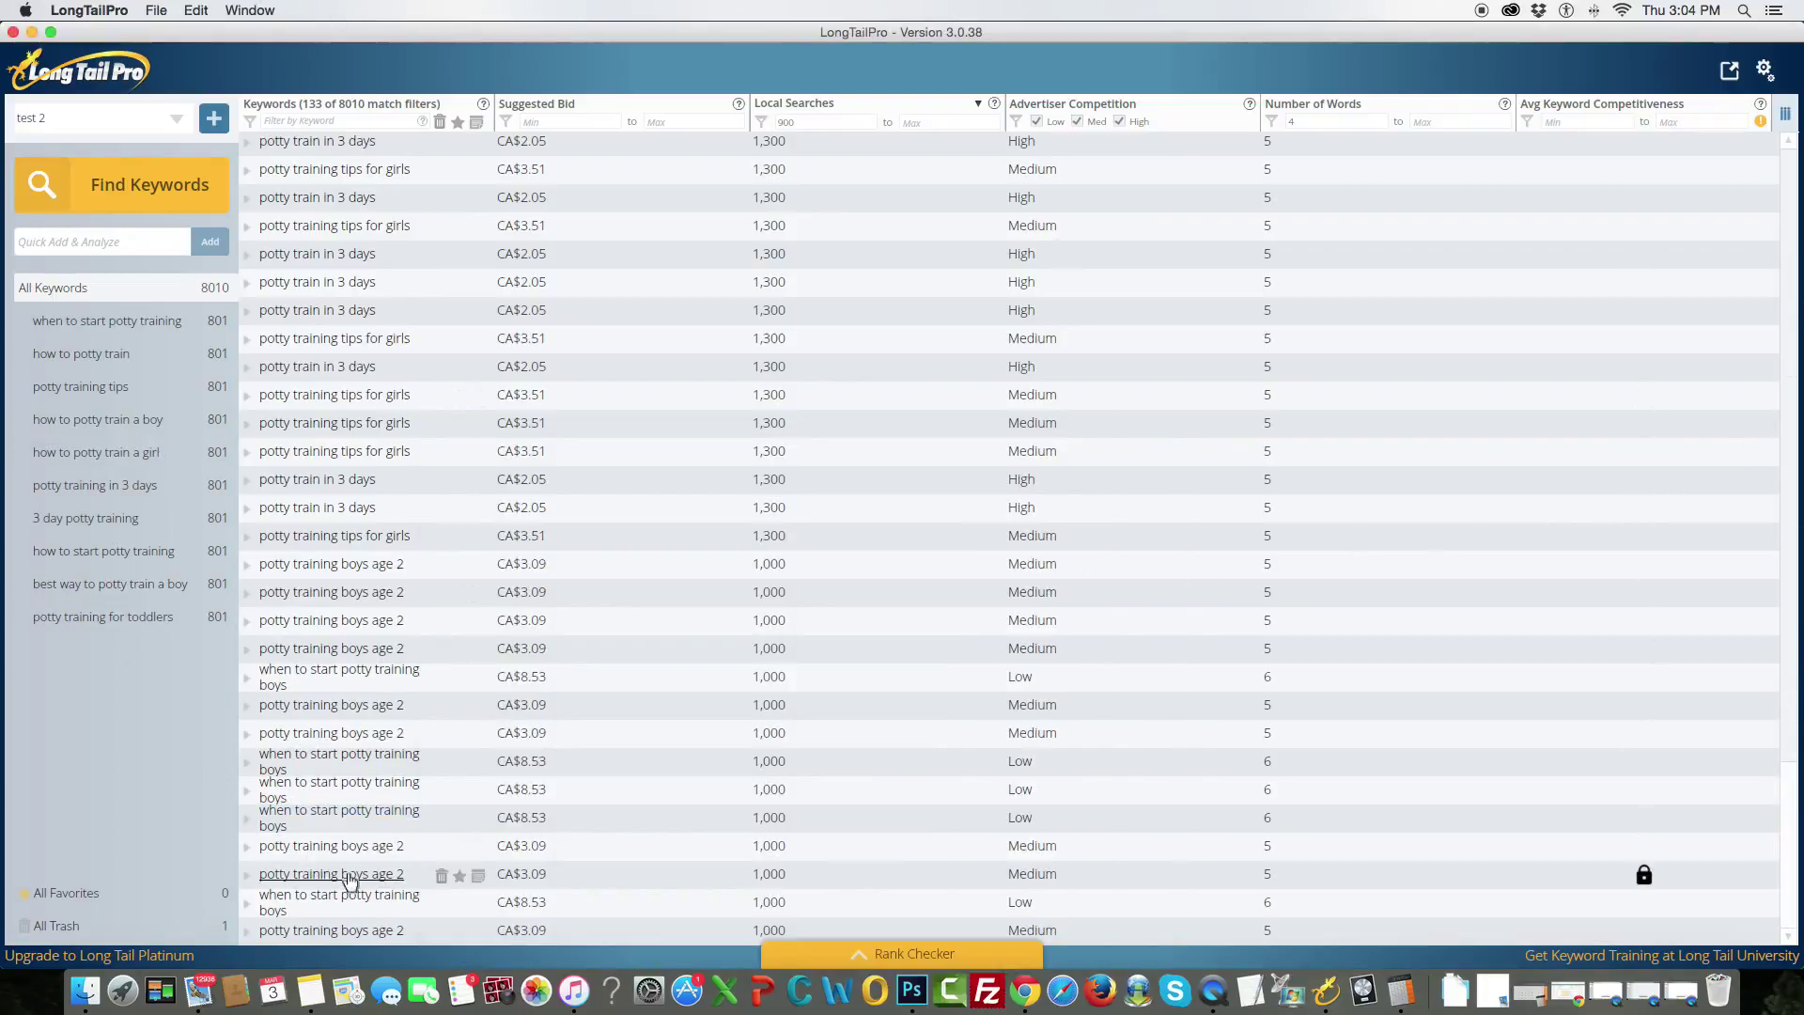
{"action": "scroll", "coordinate": [366, 865], "scroll_direction": "up", "scroll_amount": 10}
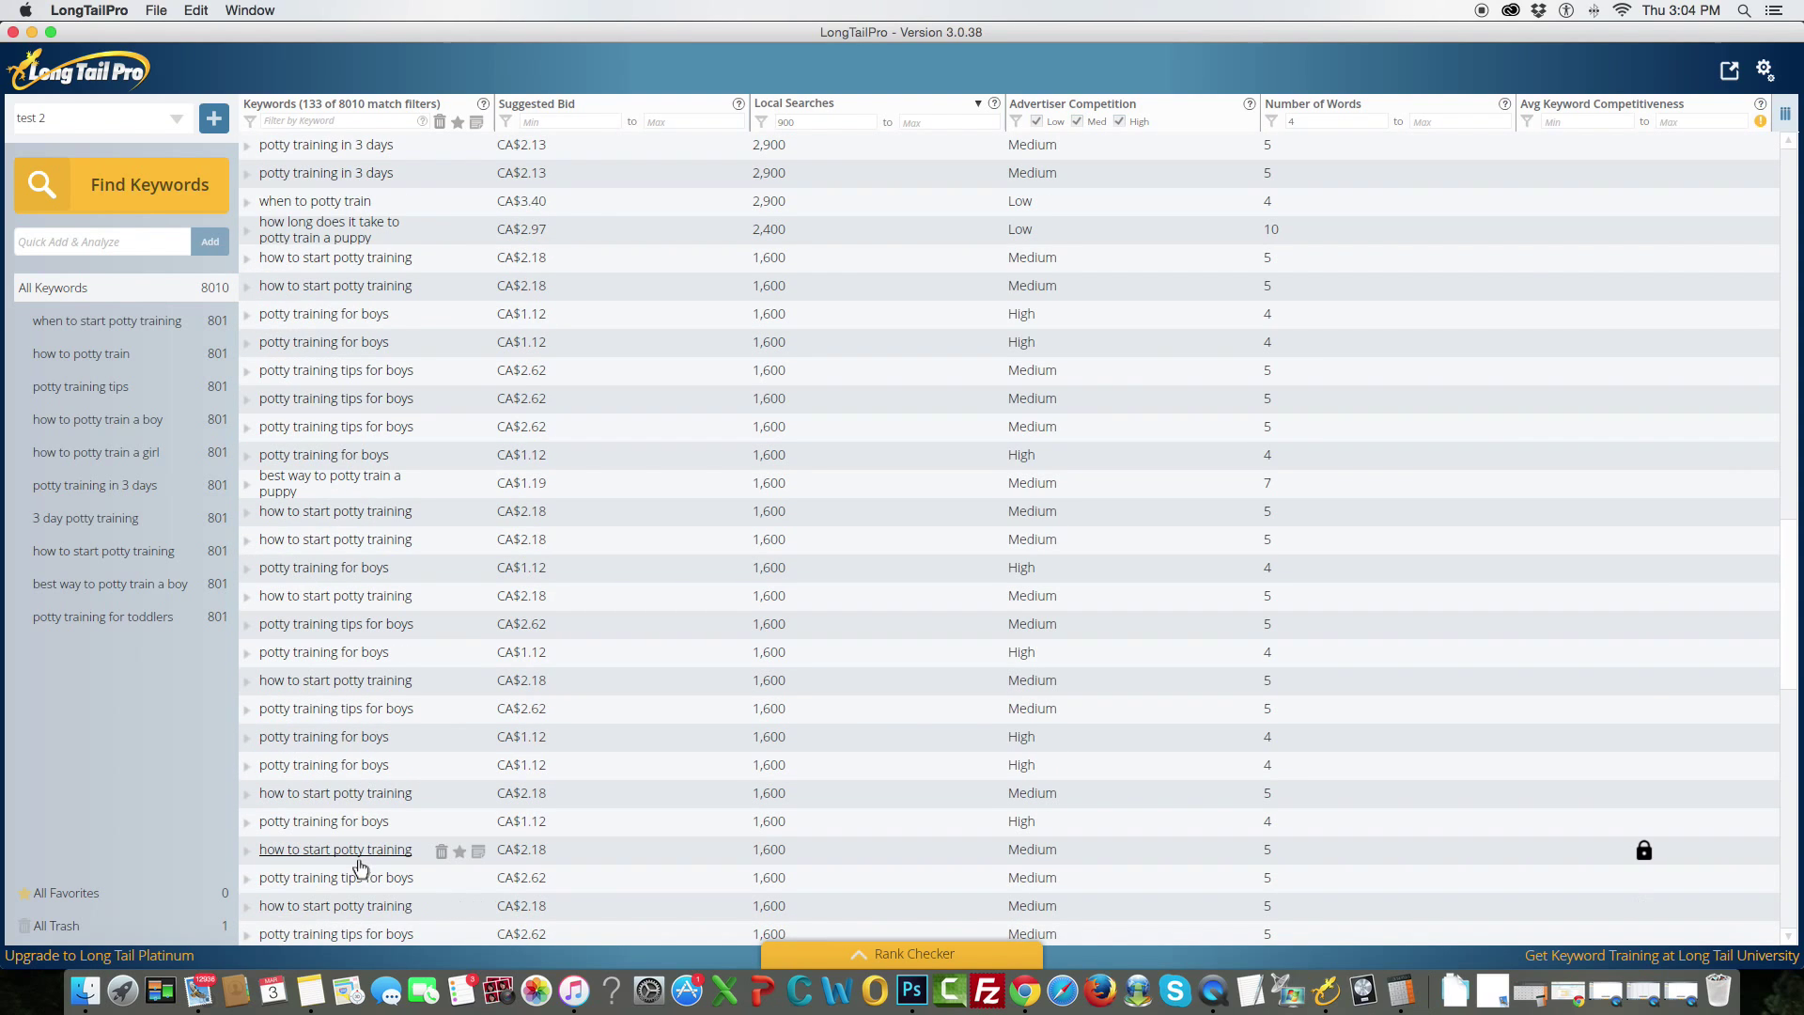
{"action": "scroll", "coordinate": [362, 867], "scroll_direction": "up", "scroll_amount": 10}
{"action": "scroll", "coordinate": [360, 869], "scroll_direction": "up", "scroll_amount": 5}
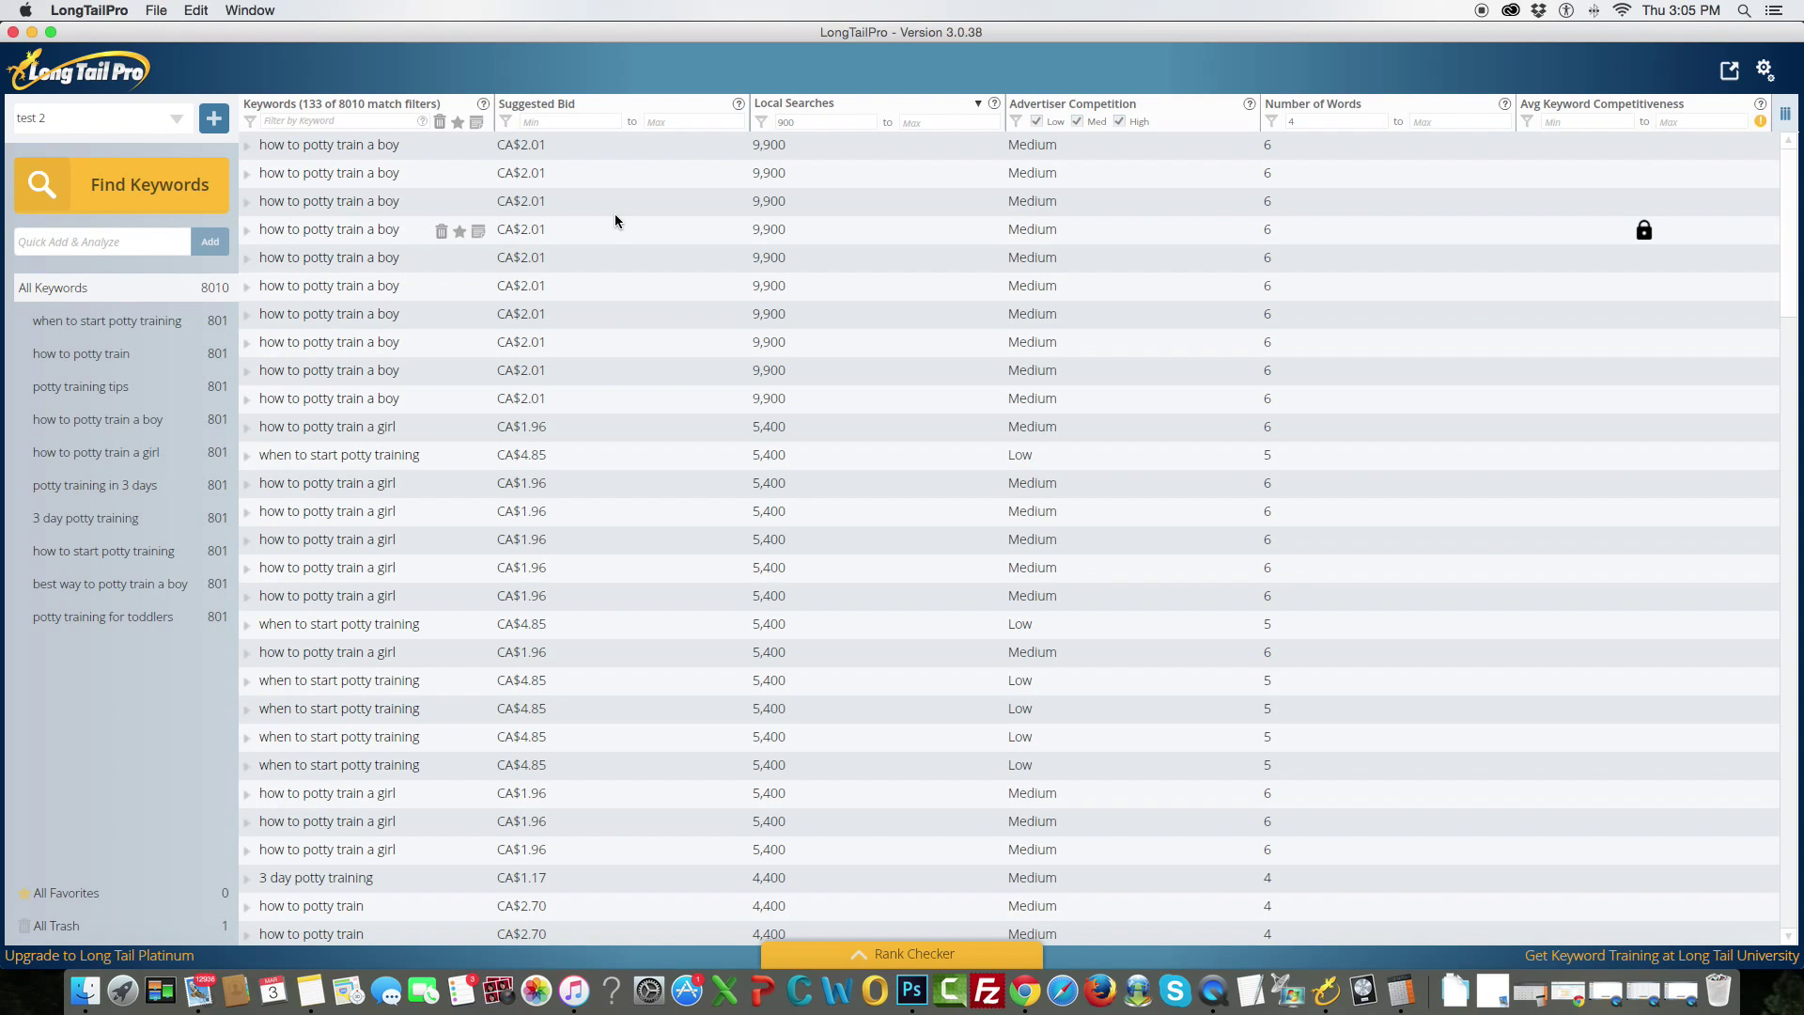
Select the five keywords in the note for copying.
{"action": "left_click", "coordinate": [31, 32]}
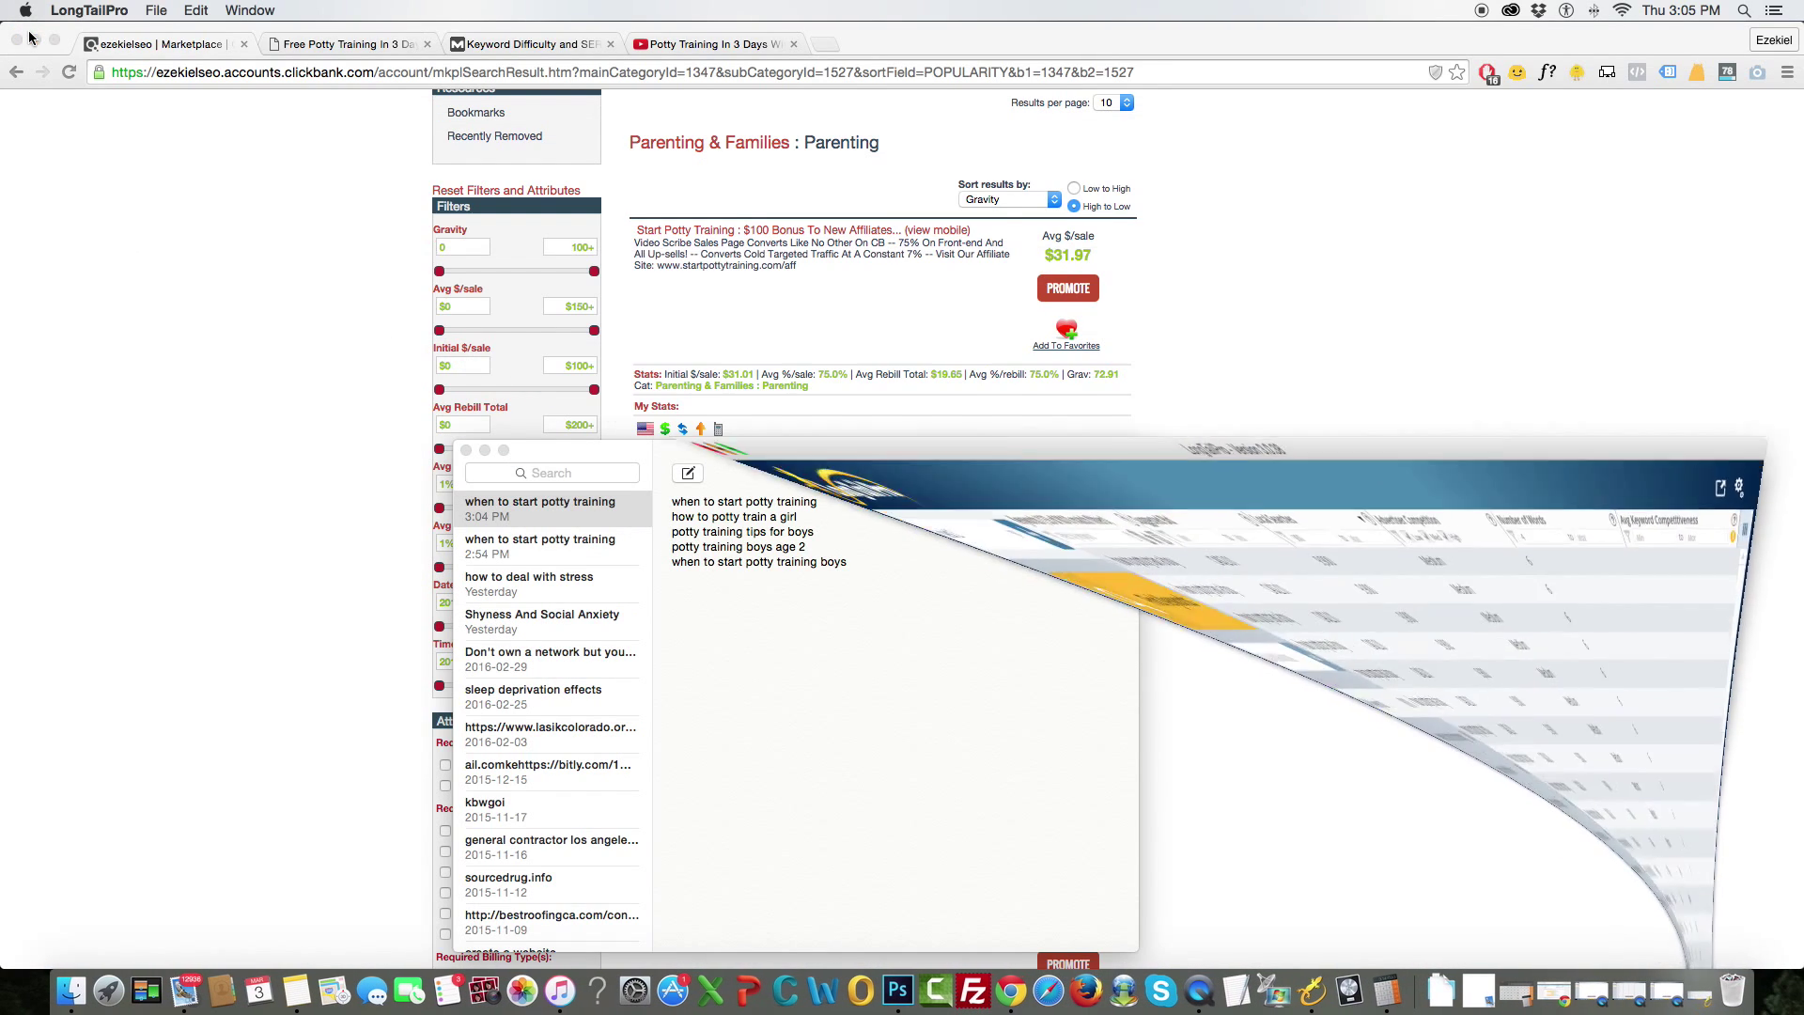
{"action": "left_click", "coordinate": [895, 577]}
{"action": "left_click_drag", "start_coordinate": [894, 575], "coordinate": [651, 494]}
{"action": "key", "text": "super+c"}
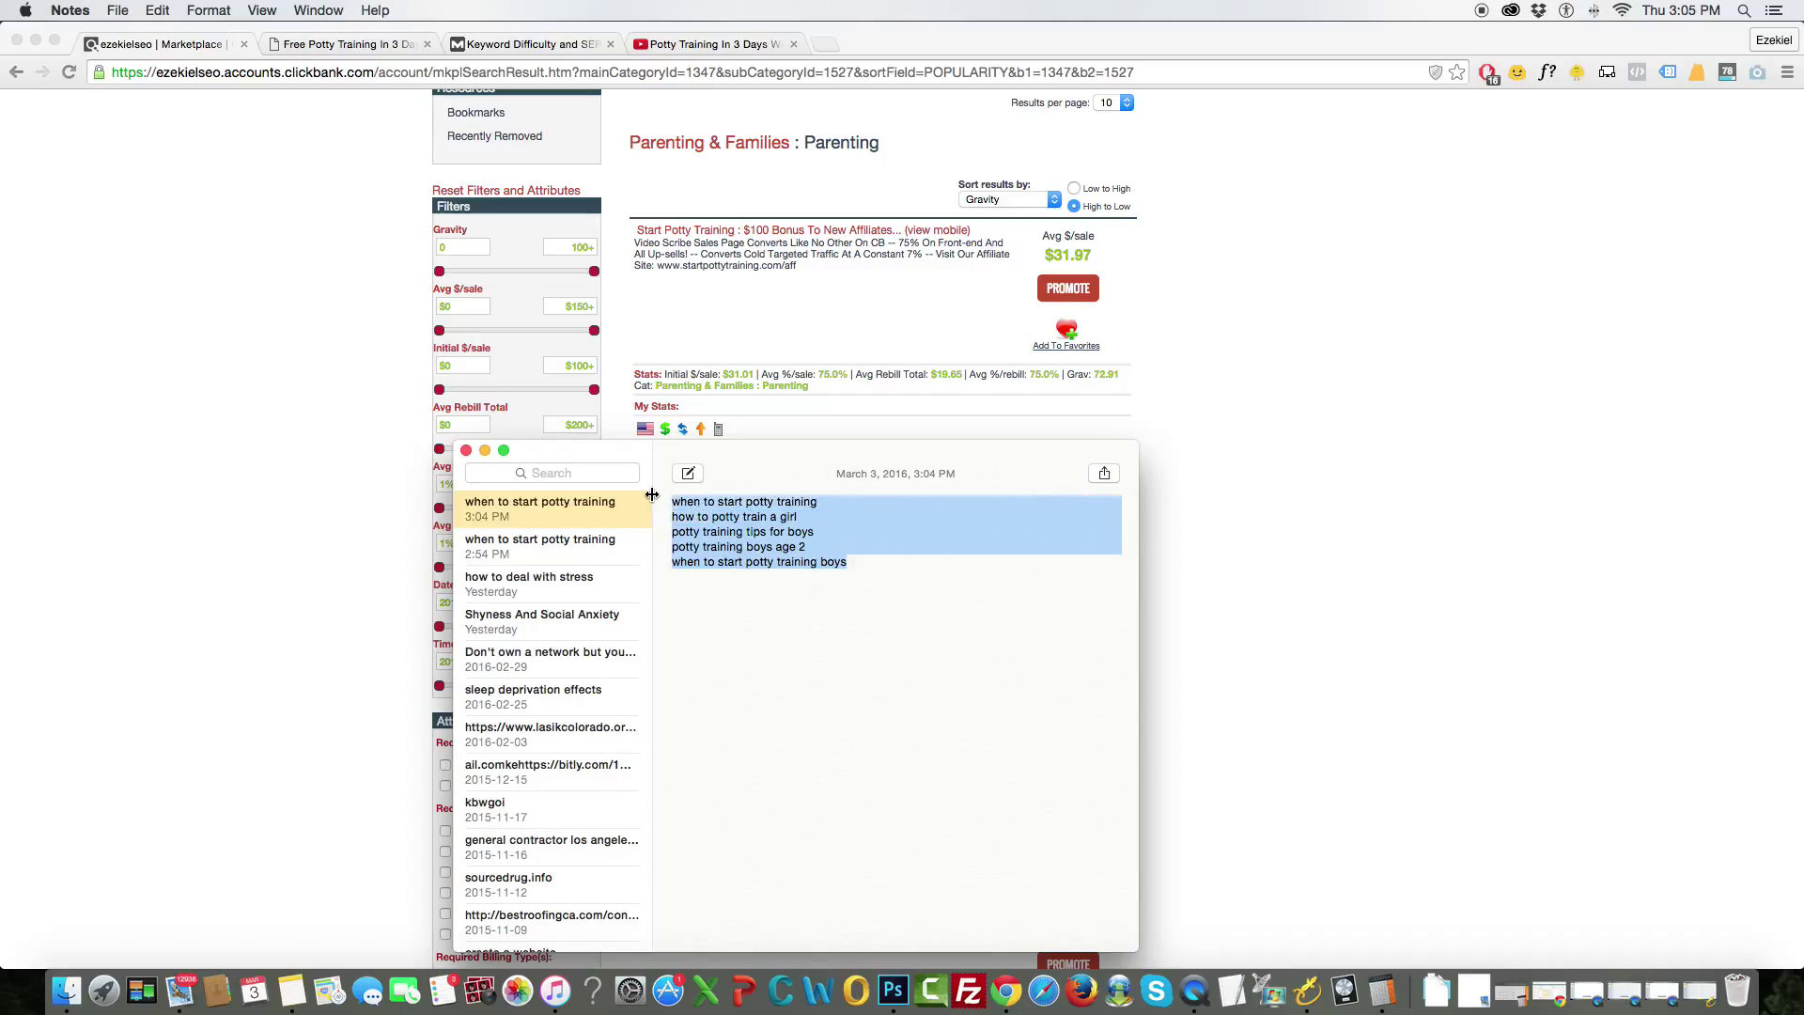
{"action": "left_click", "coordinate": [485, 451]}
Paste them into Moz Keyword Difficulty and run the check, scoring 52%–58%.
{"action": "key", "text": "super+3"}
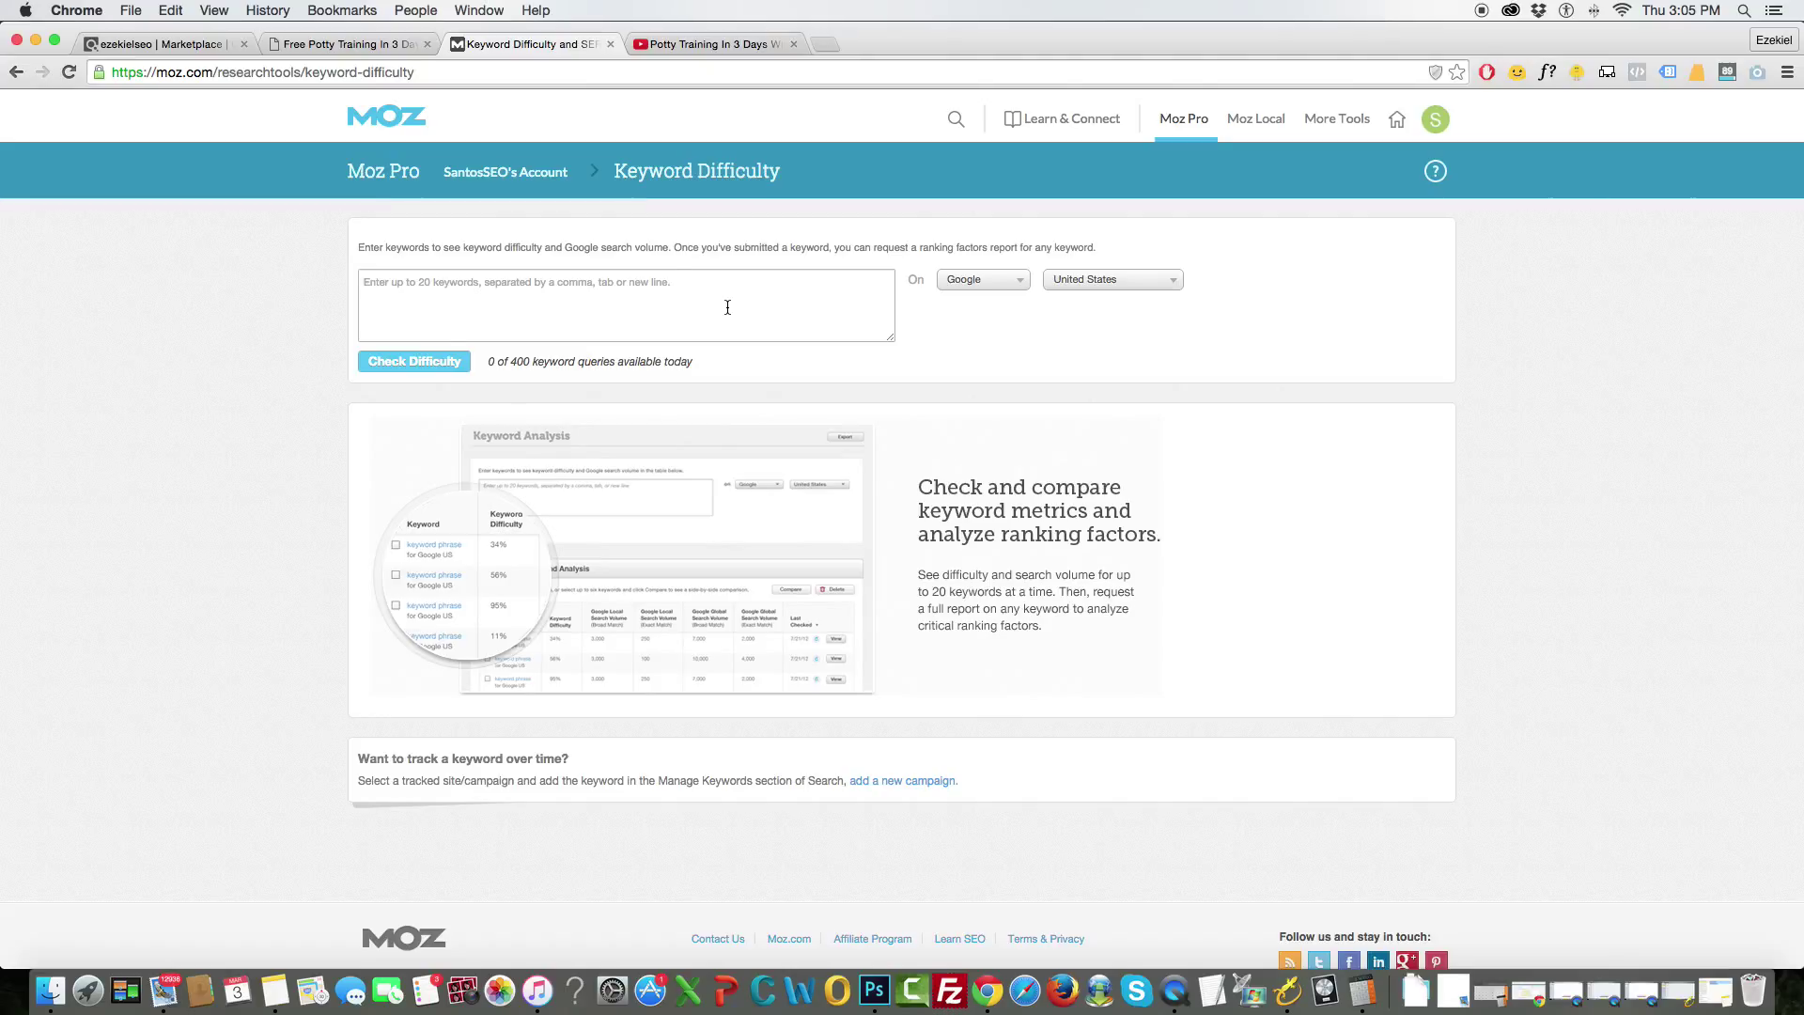
{"action": "left_click", "coordinate": [728, 307]}
{"action": "key", "text": "super+v"}
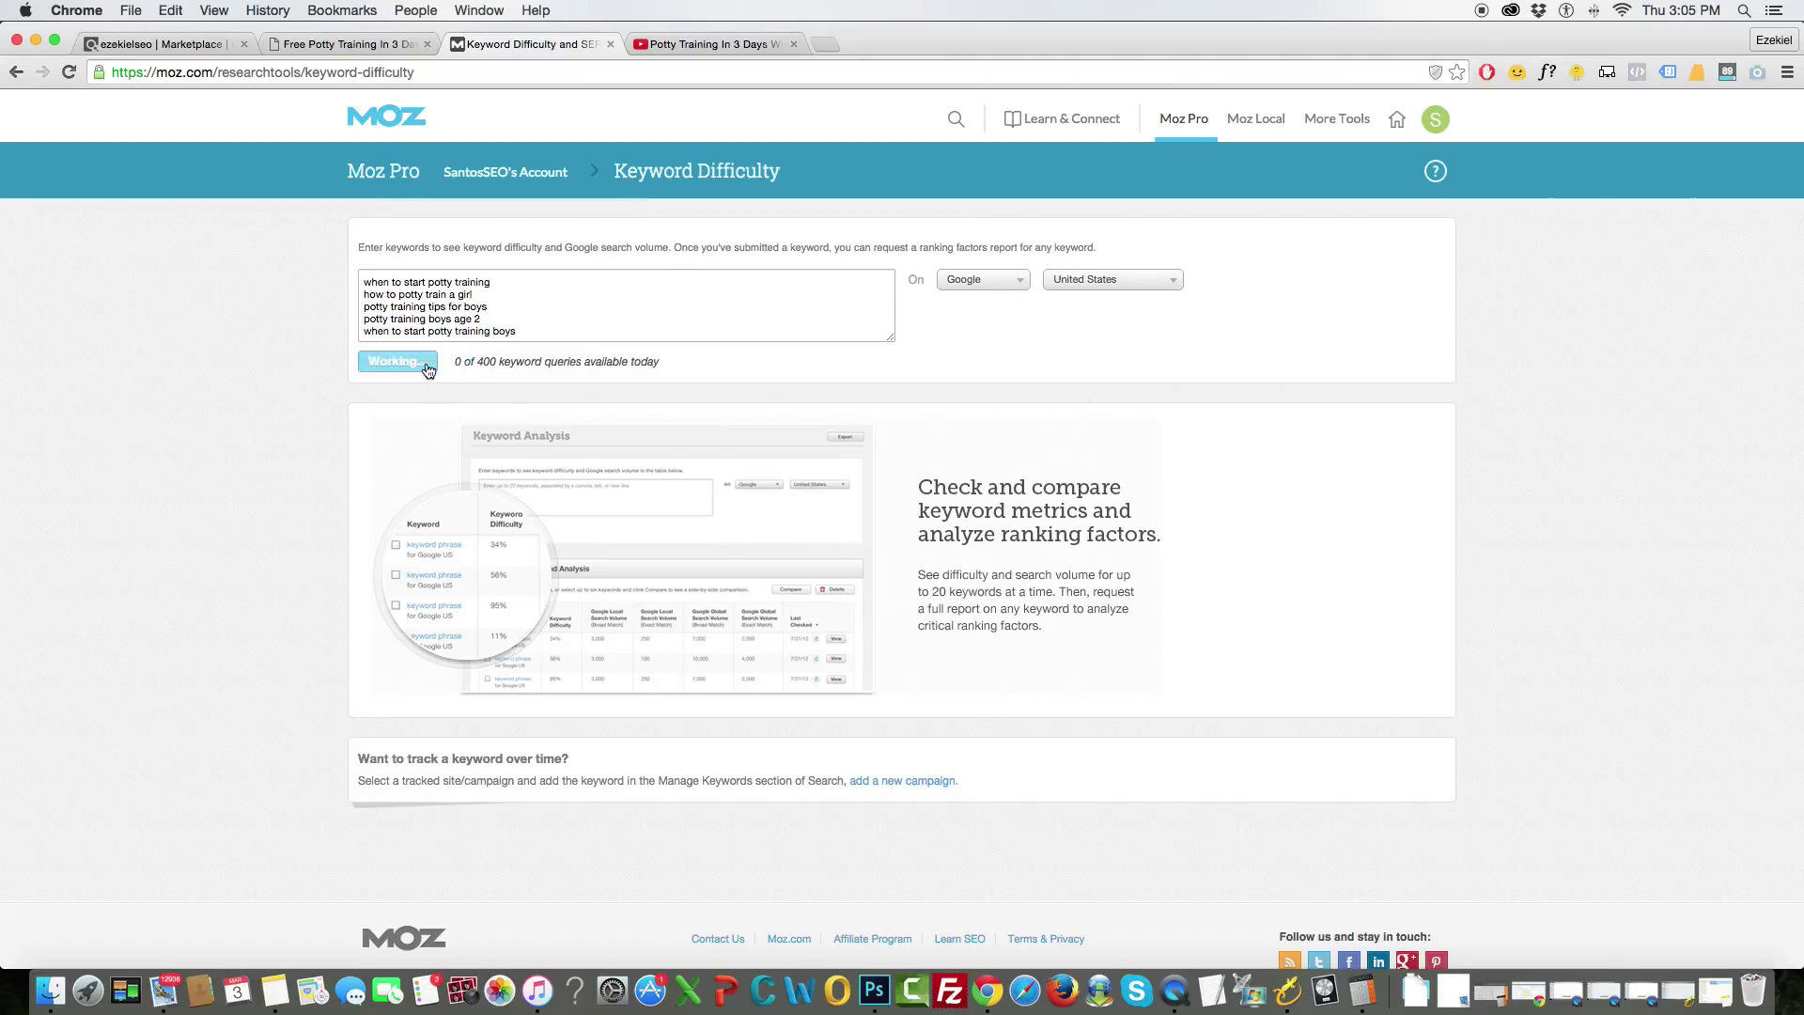
{"action": "left_click", "coordinate": [427, 362]}
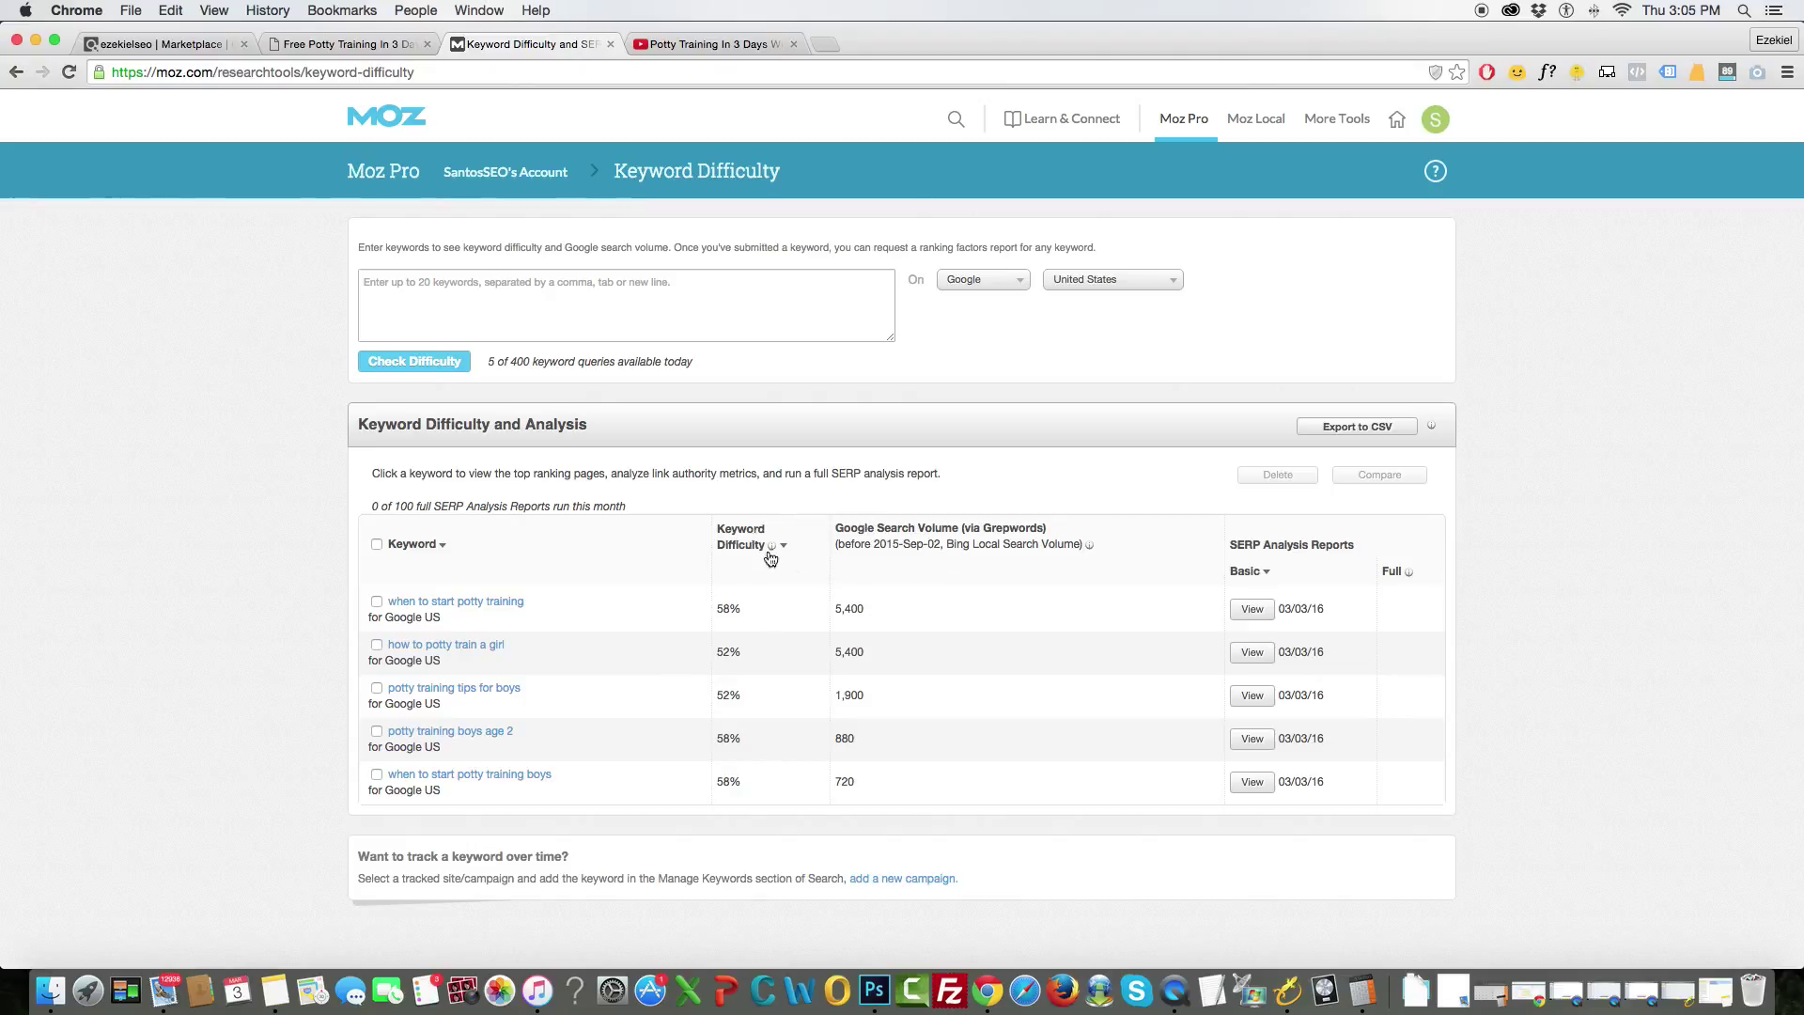
Open the 'when to start potty training' report (58% difficulty, 5,400 searches) and scroll to its SERP table.
{"action": "left_click", "coordinate": [478, 603]}
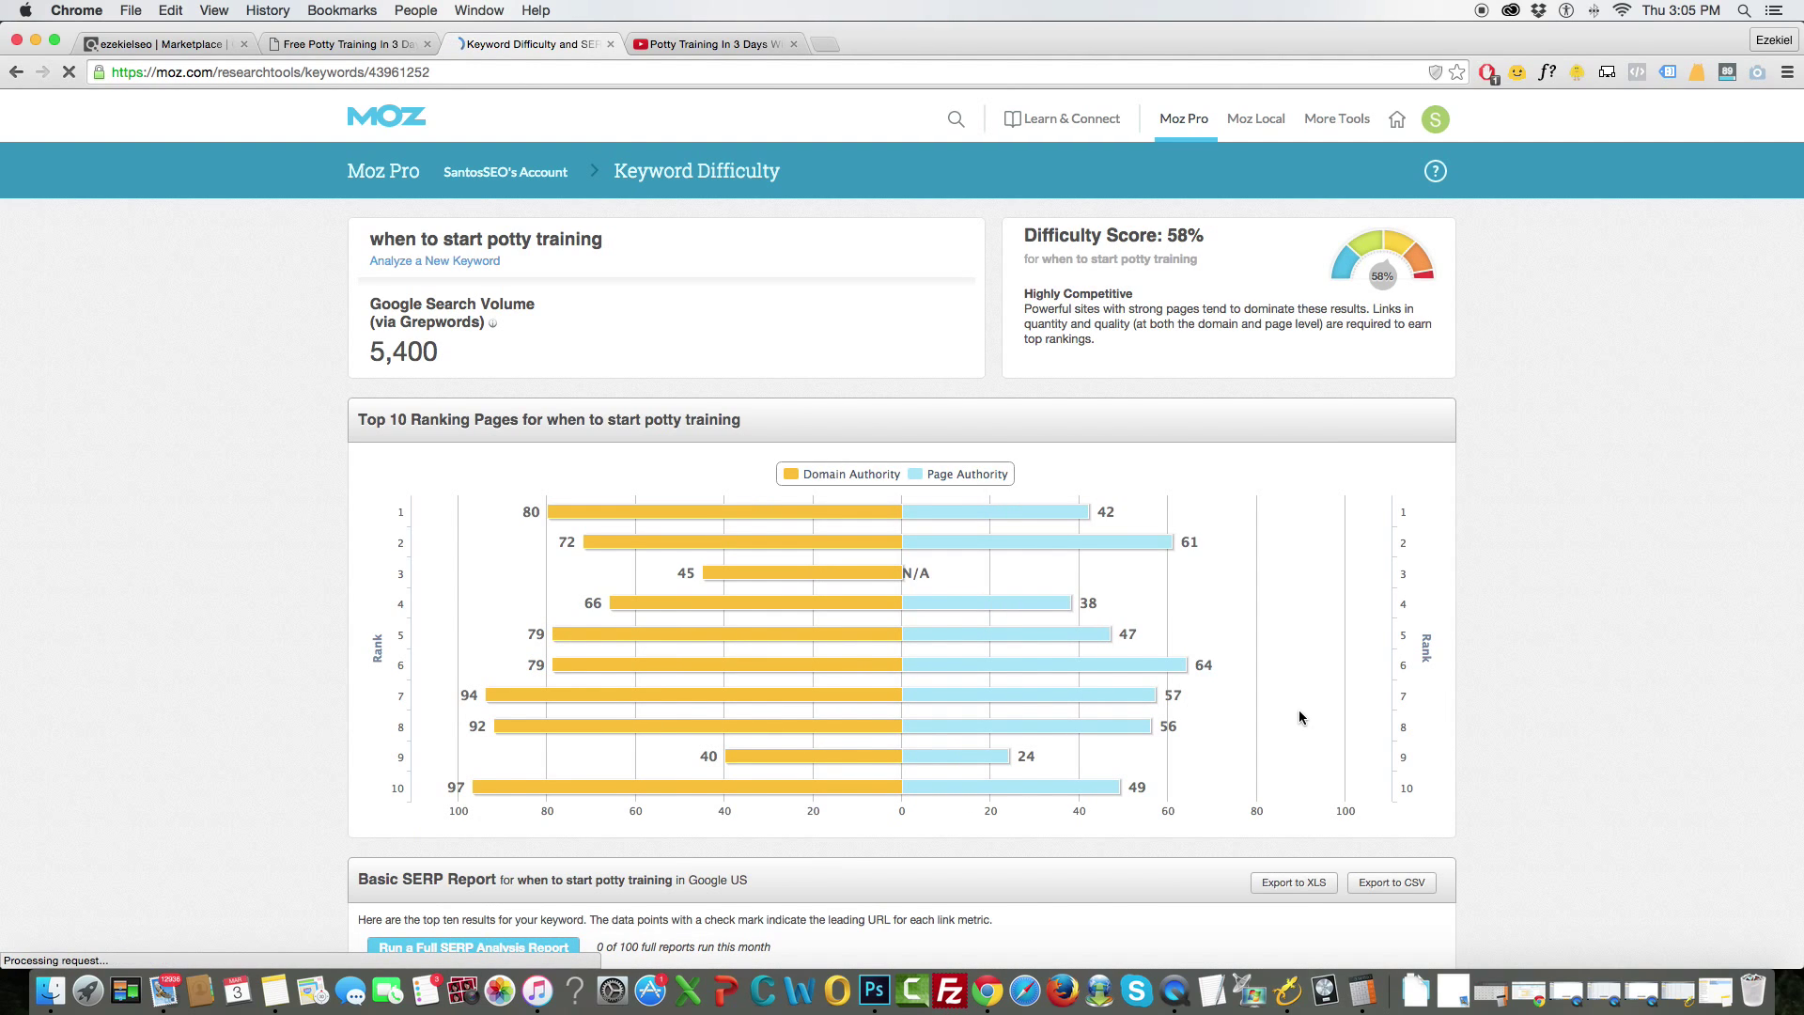
{"action": "scroll", "coordinate": [1300, 717], "scroll_direction": "down", "scroll_amount": 5}
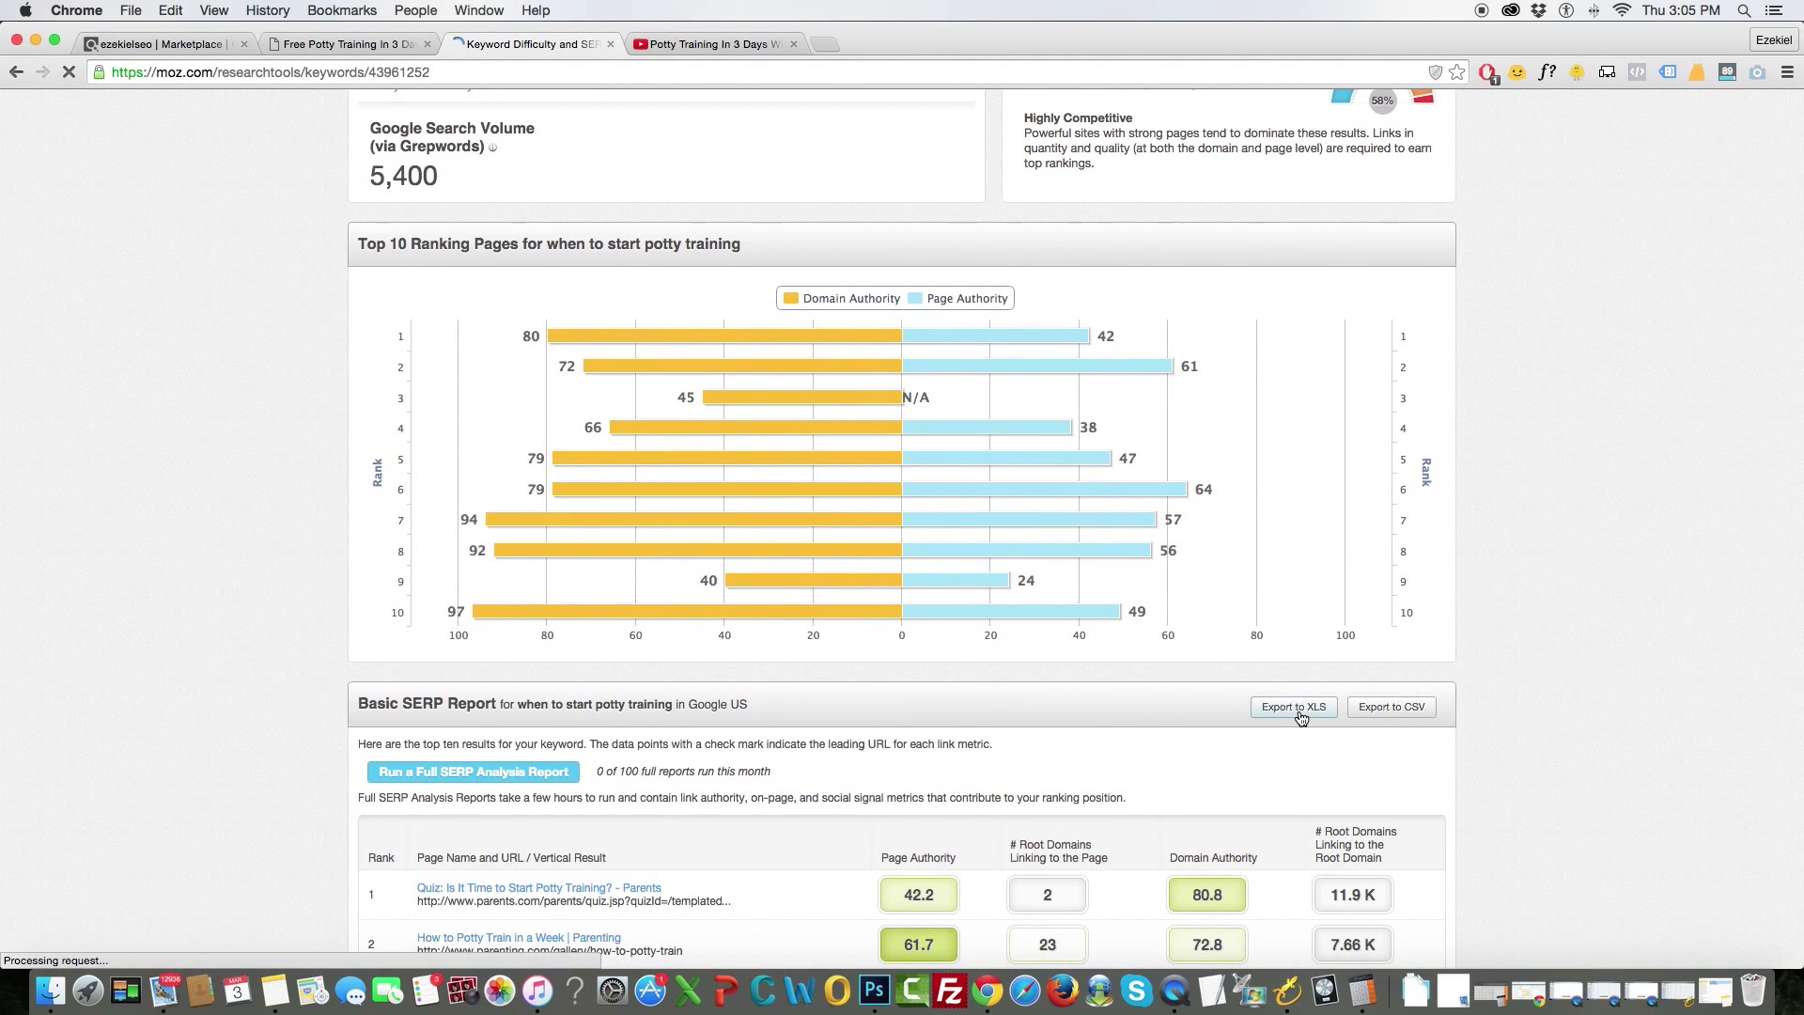
{"action": "scroll", "coordinate": [1302, 719], "scroll_direction": "down", "scroll_amount": 4}
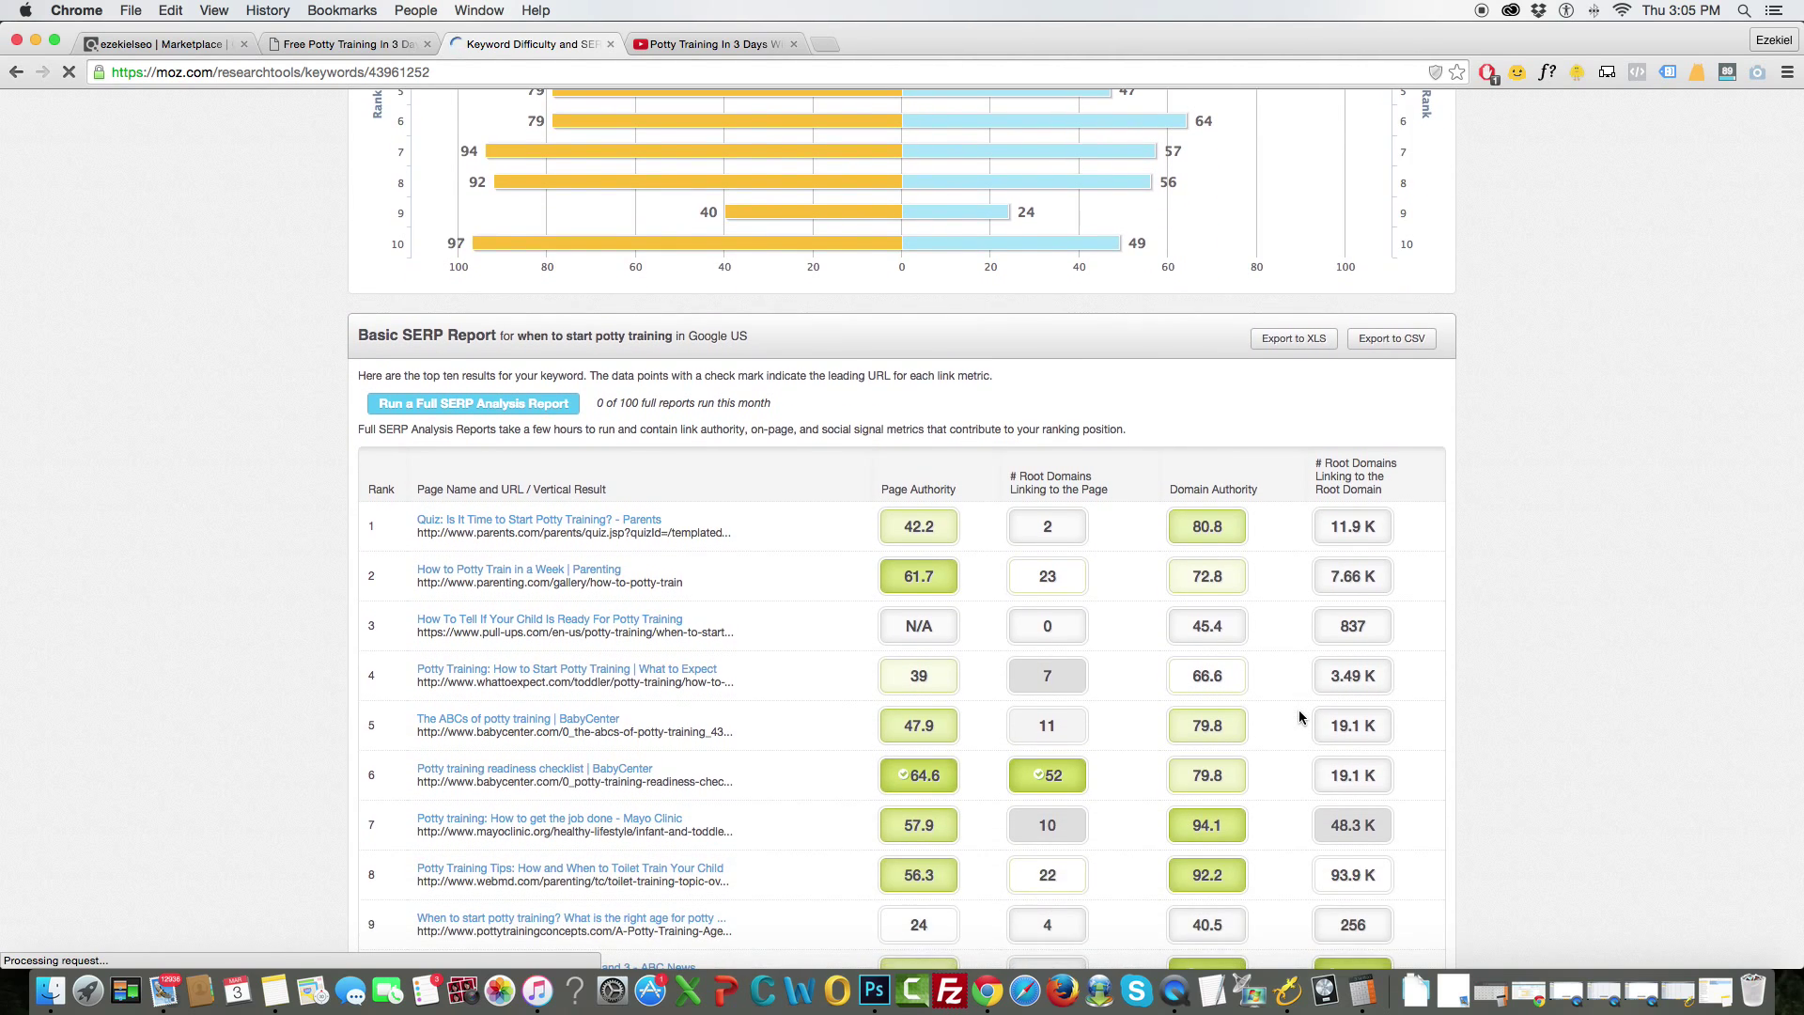
{"action": "scroll", "coordinate": [1300, 717], "scroll_direction": "down", "scroll_amount": 1}
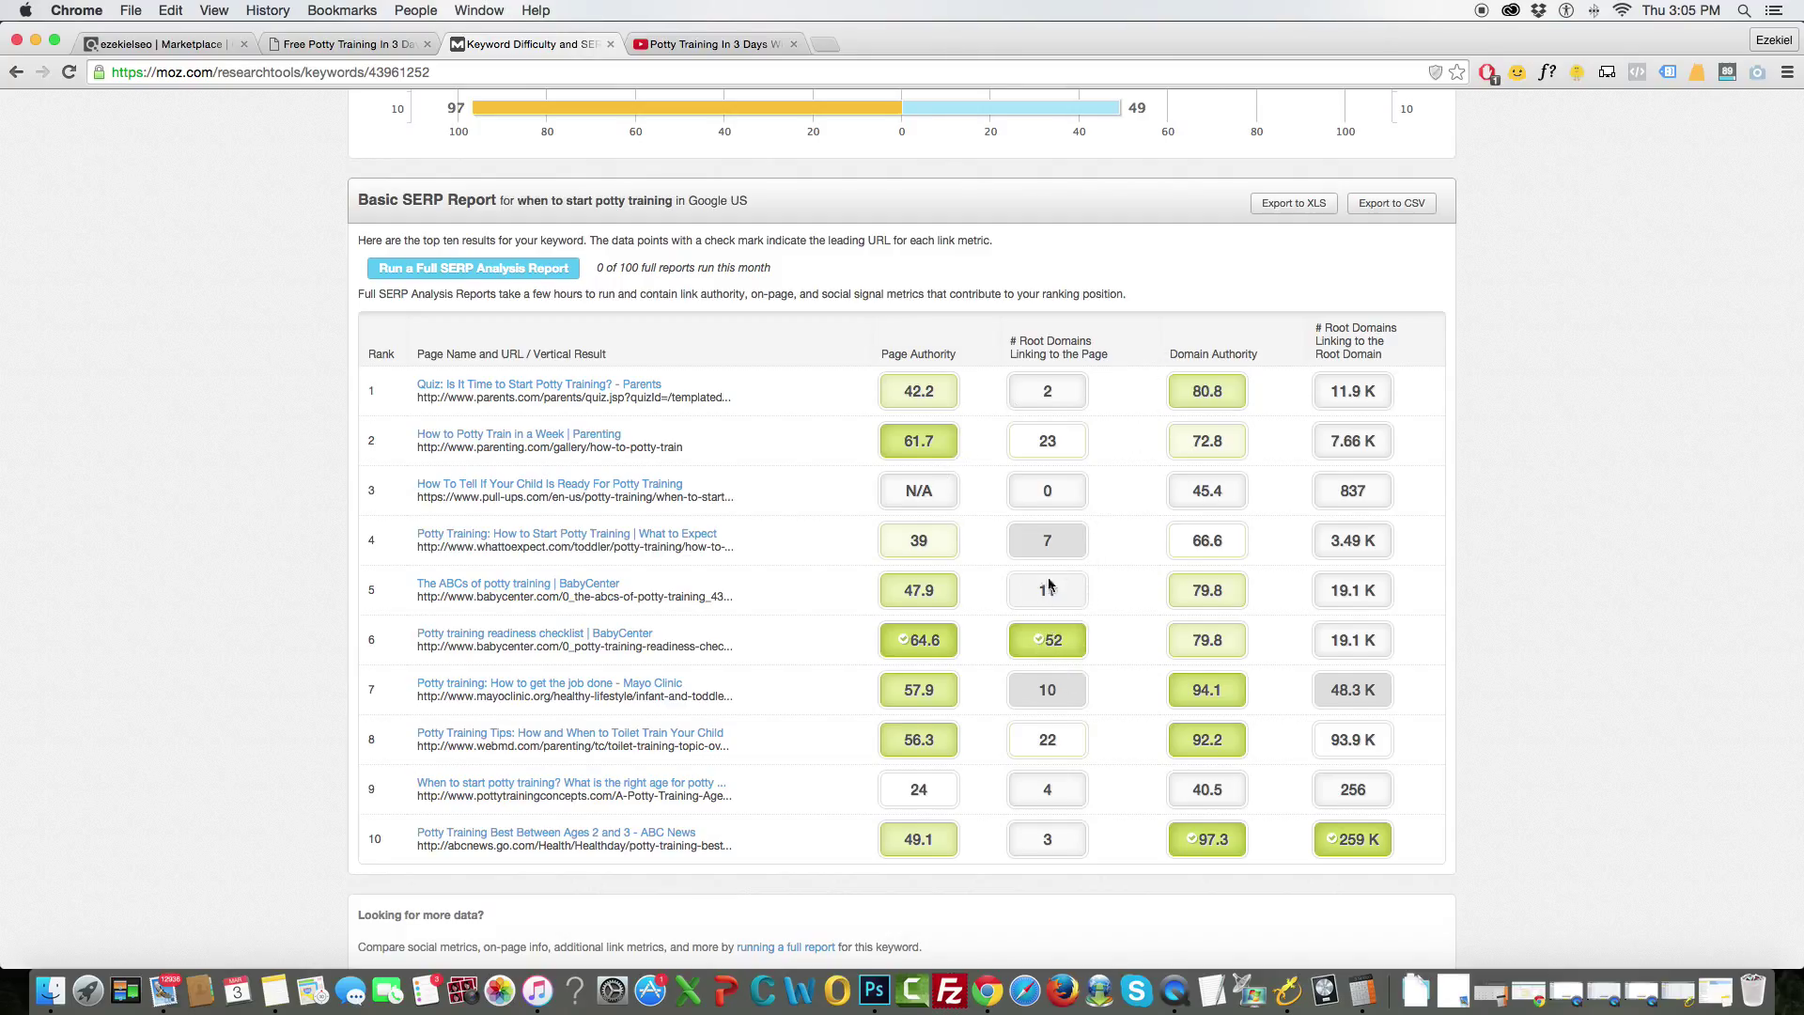
Highlight the root-domain counts of 2, 22 and 52 in the top-10 SERP rows.
{"action": "double_click", "coordinate": [1050, 391]}
{"action": "double_click", "coordinate": [1050, 742]}
{"action": "triple_click", "coordinate": [1059, 643]}
{"action": "scroll", "coordinate": [1294, 727], "scroll_direction": "down", "scroll_amount": 3}
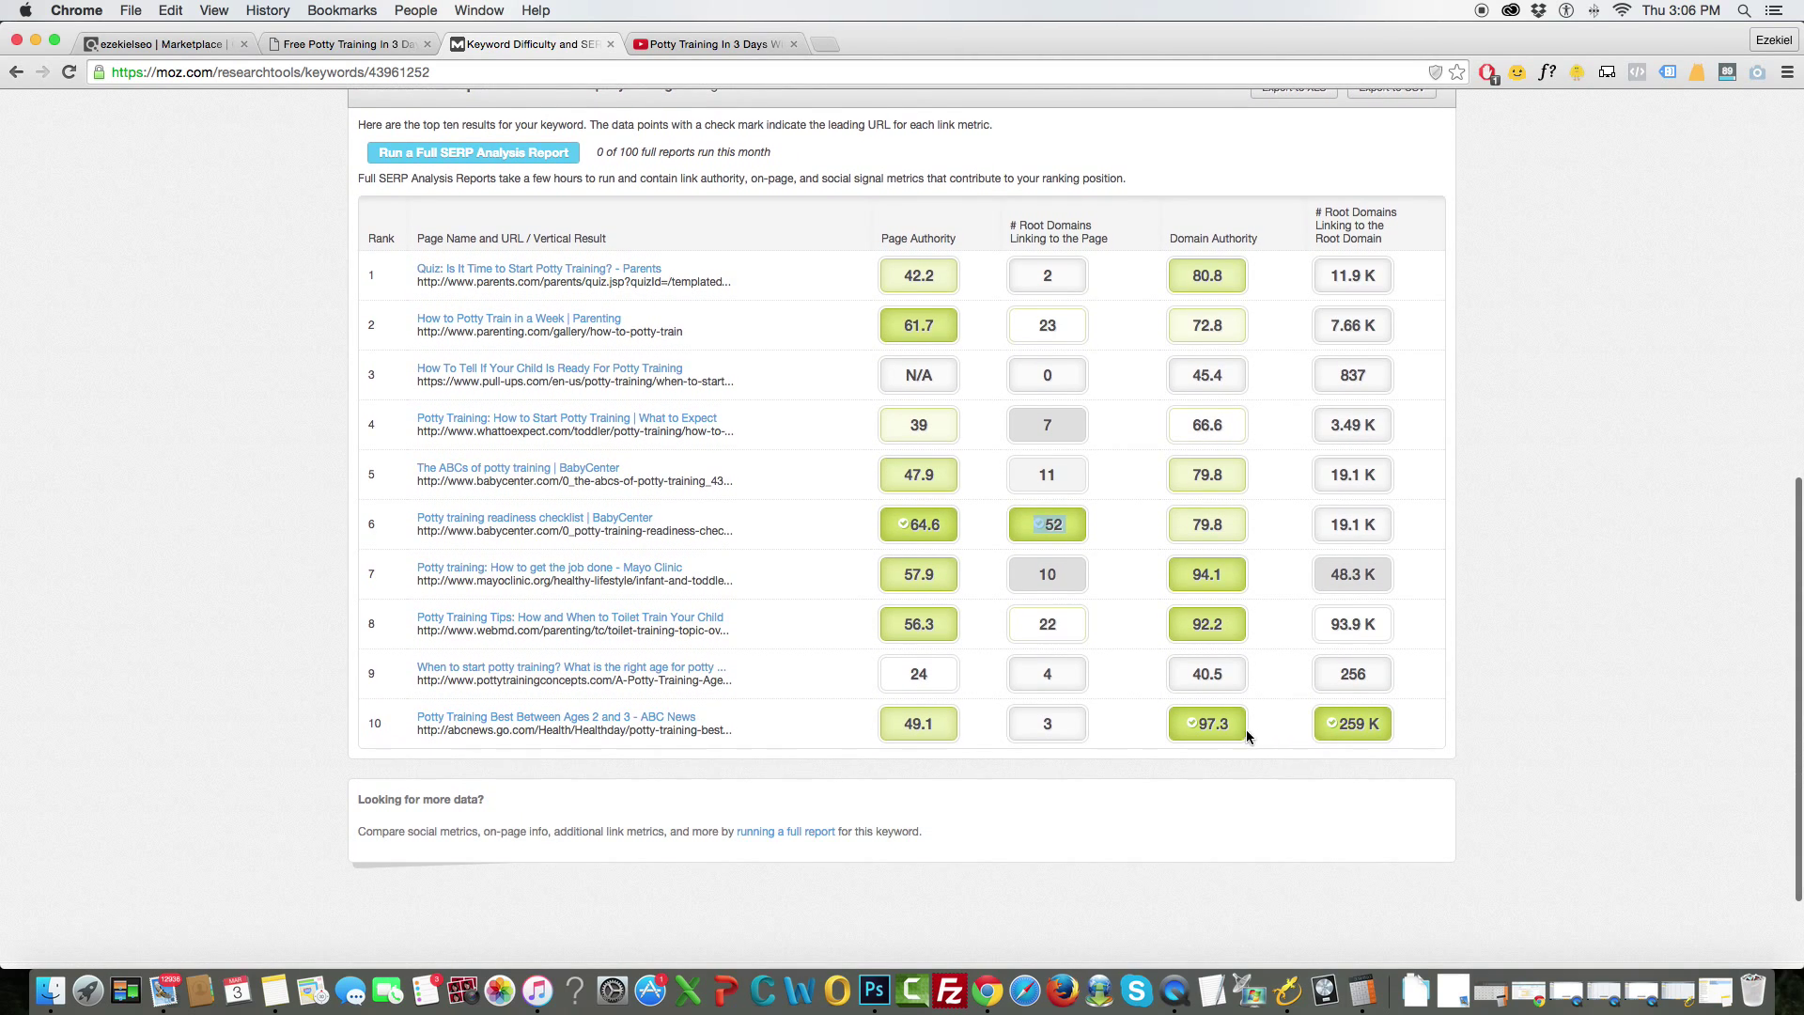
{"action": "scroll", "coordinate": [1244, 216], "scroll_direction": "up", "scroll_amount": 1}
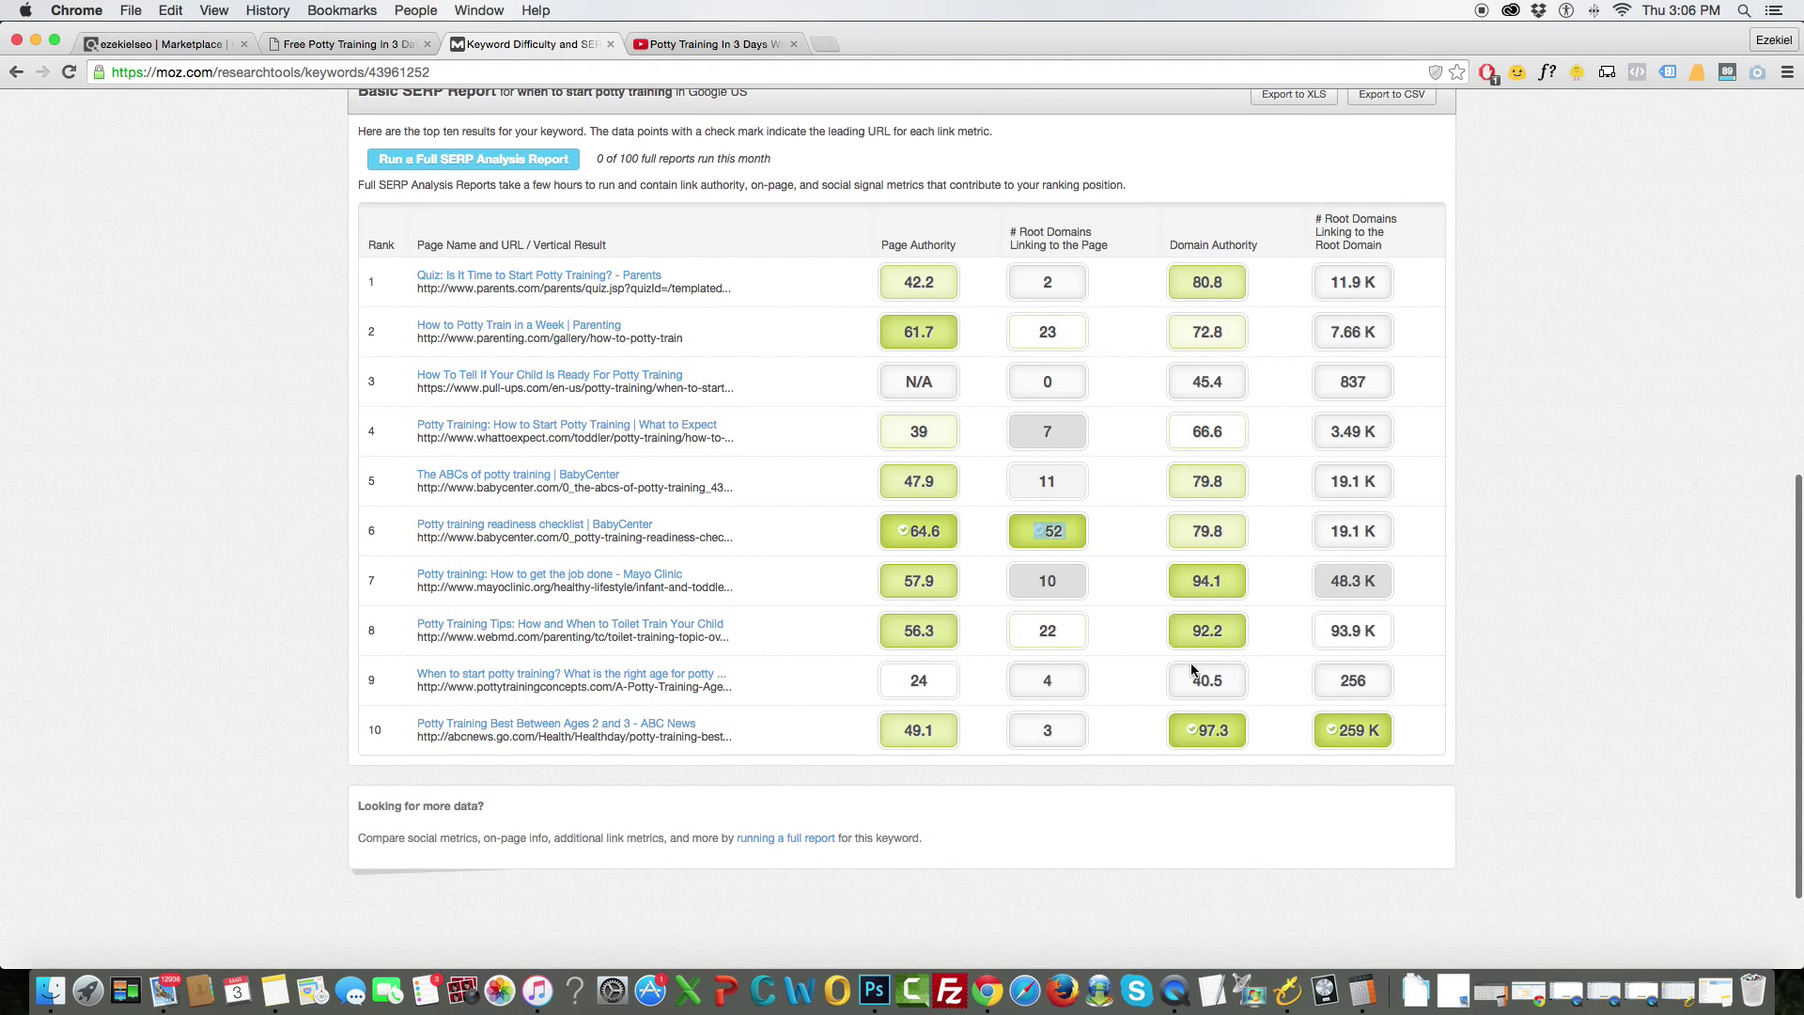
{"action": "scroll", "coordinate": [1192, 663], "scroll_direction": "down", "scroll_amount": 1}
{"action": "scroll", "coordinate": [1191, 663], "scroll_direction": "up", "scroll_amount": 6}
{"action": "scroll", "coordinate": [1192, 673], "scroll_direction": "up", "scroll_amount": 3}
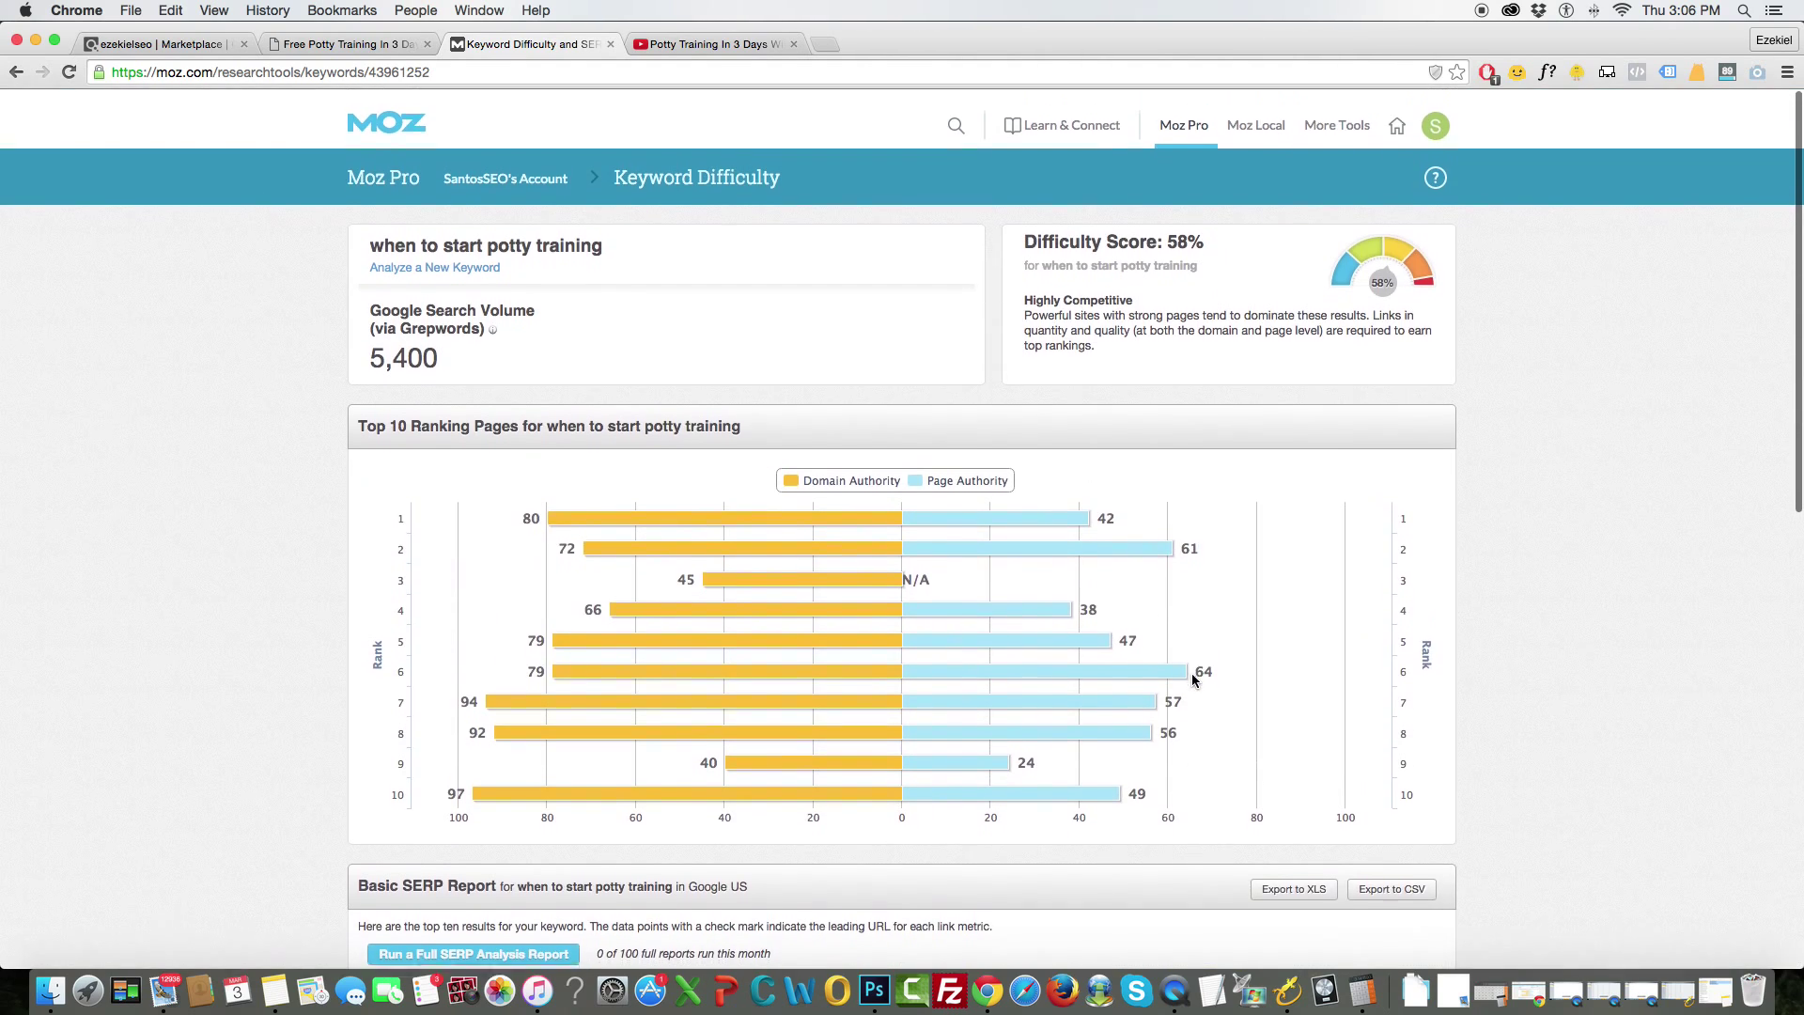
Return to the keyword difficulty list and open the 'potty training tips for boys' report.
{"action": "left_click", "coordinate": [18, 72]}
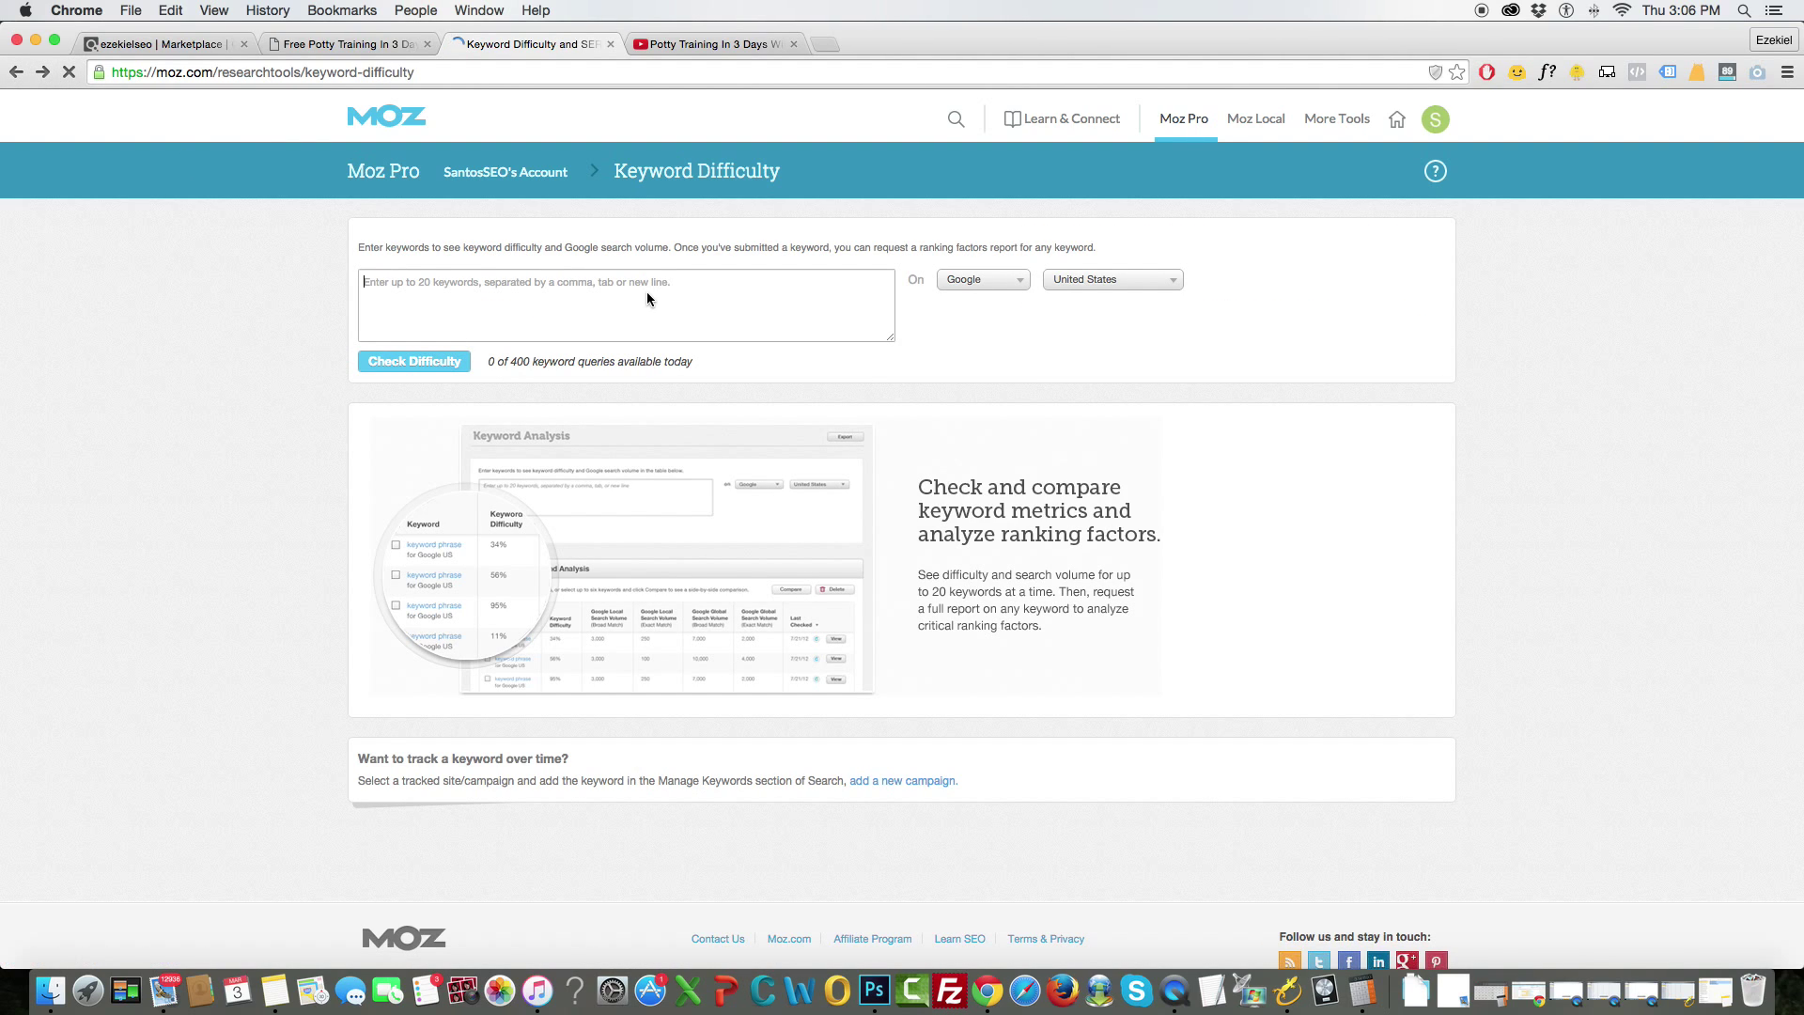
{"action": "scroll", "coordinate": [806, 412], "scroll_direction": "down", "scroll_amount": 1}
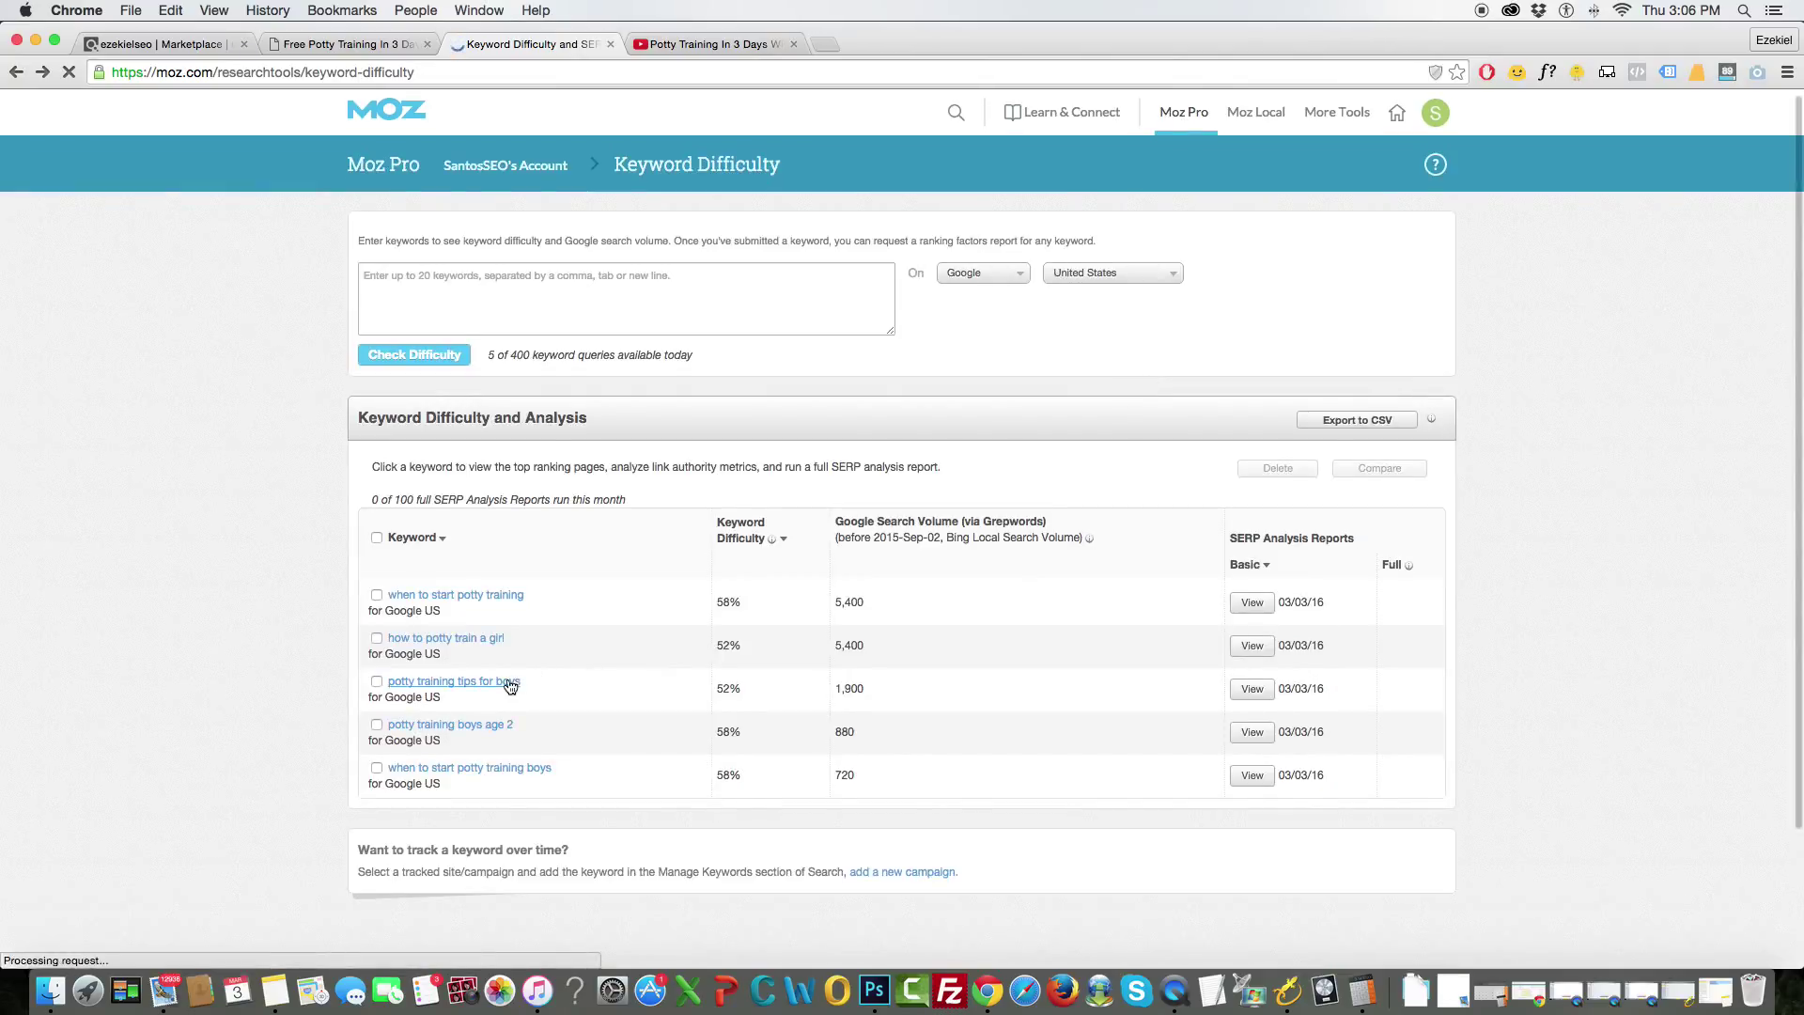
{"action": "left_click", "coordinate": [510, 684]}
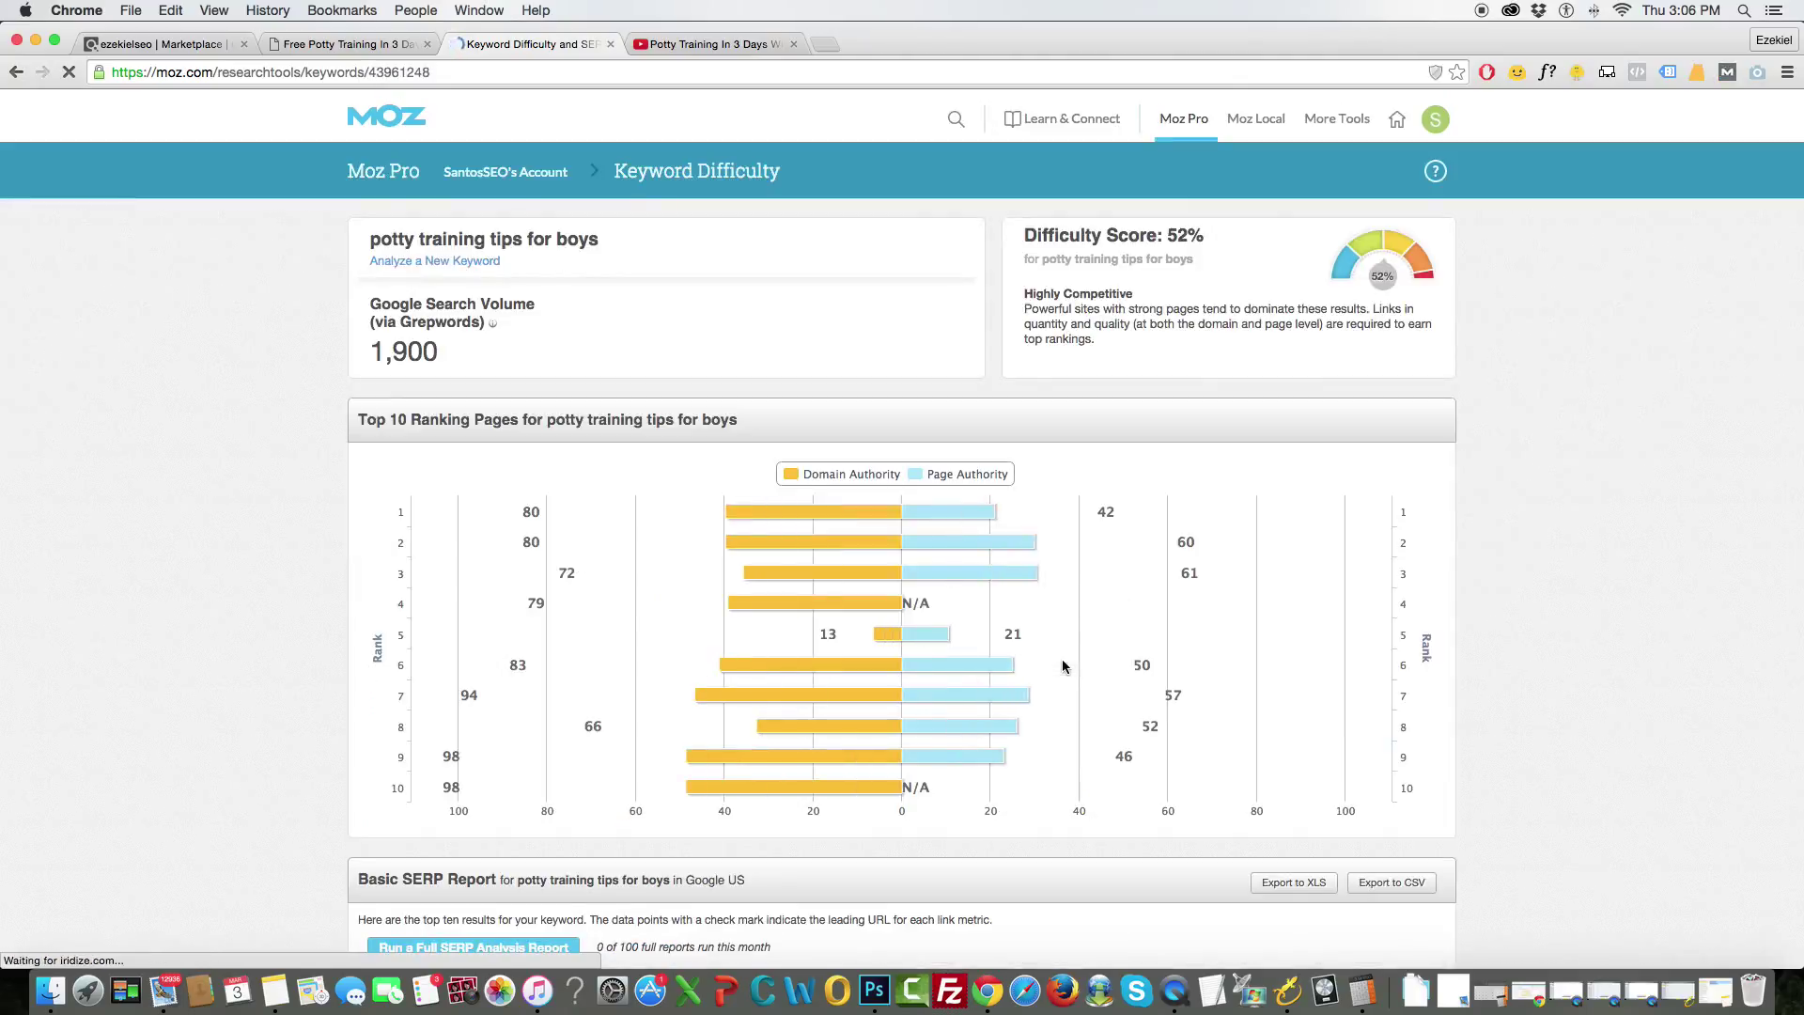
In its SERP table, open the rank-5 projectpottytraining.com page in a new tab.
{"action": "mouse_move", "coordinate": [878, 637]}
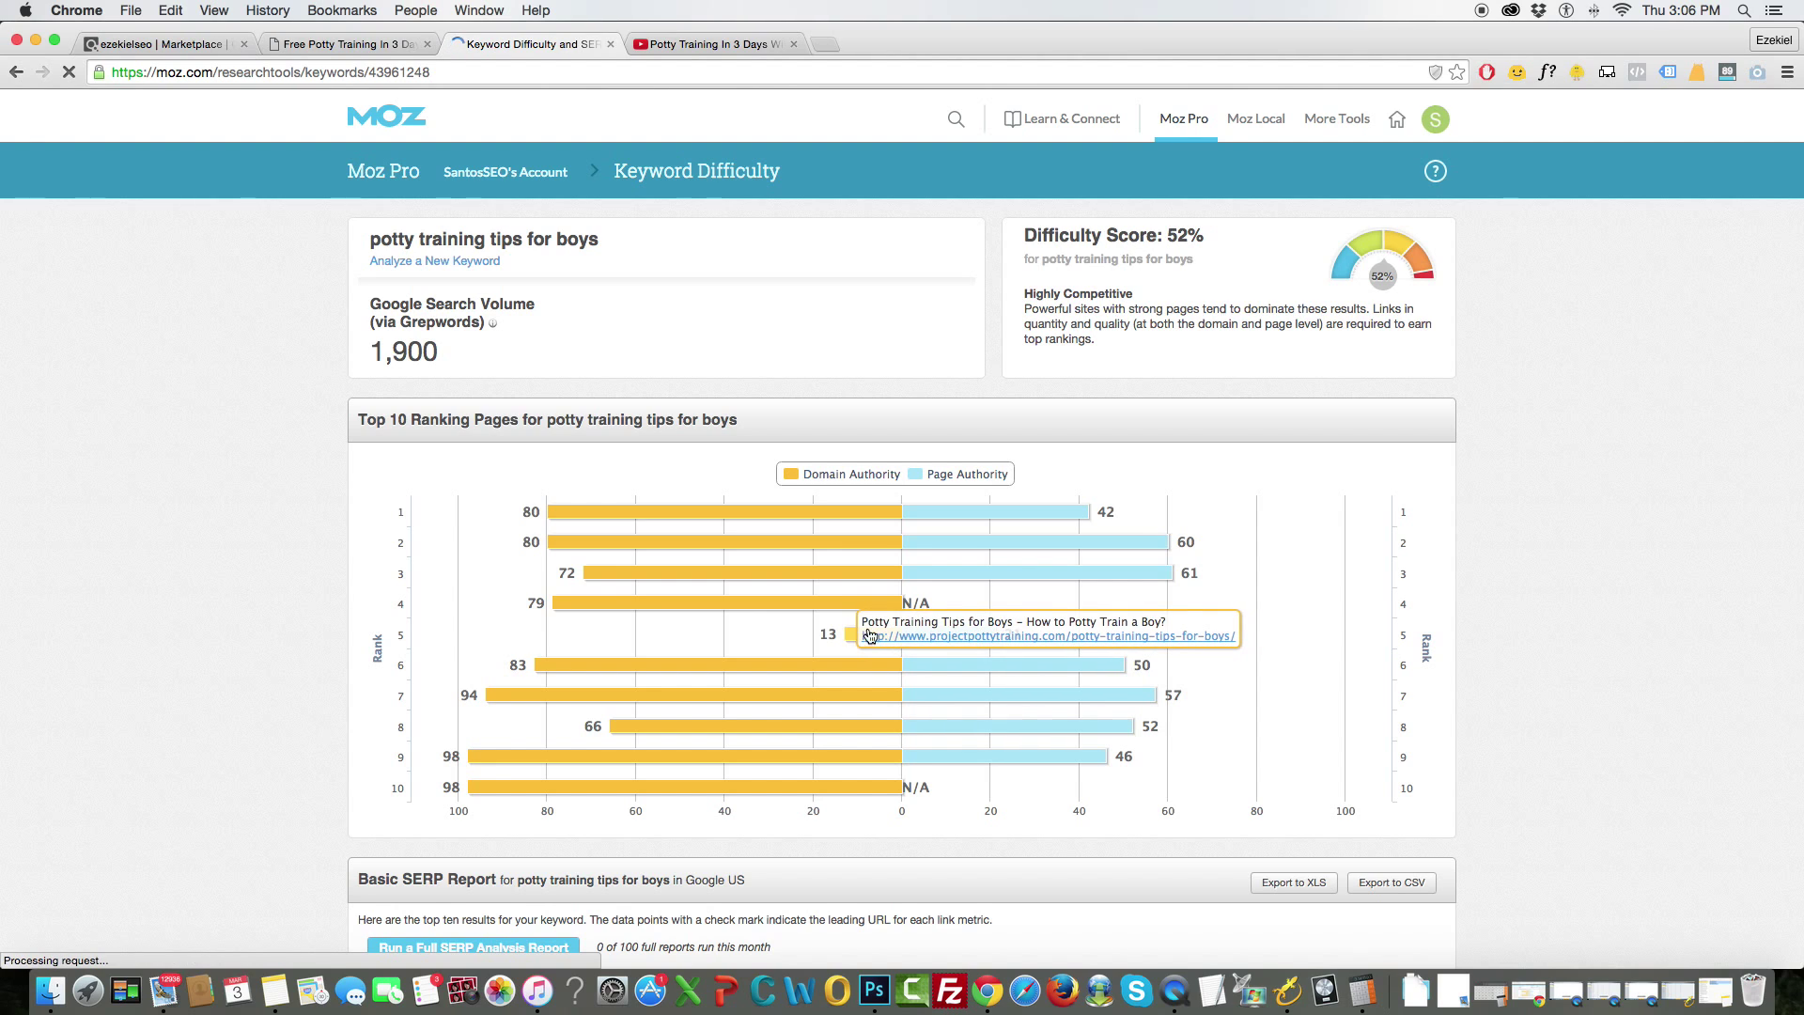
{"action": "scroll", "coordinate": [1500, 623], "scroll_direction": "down", "scroll_amount": 5}
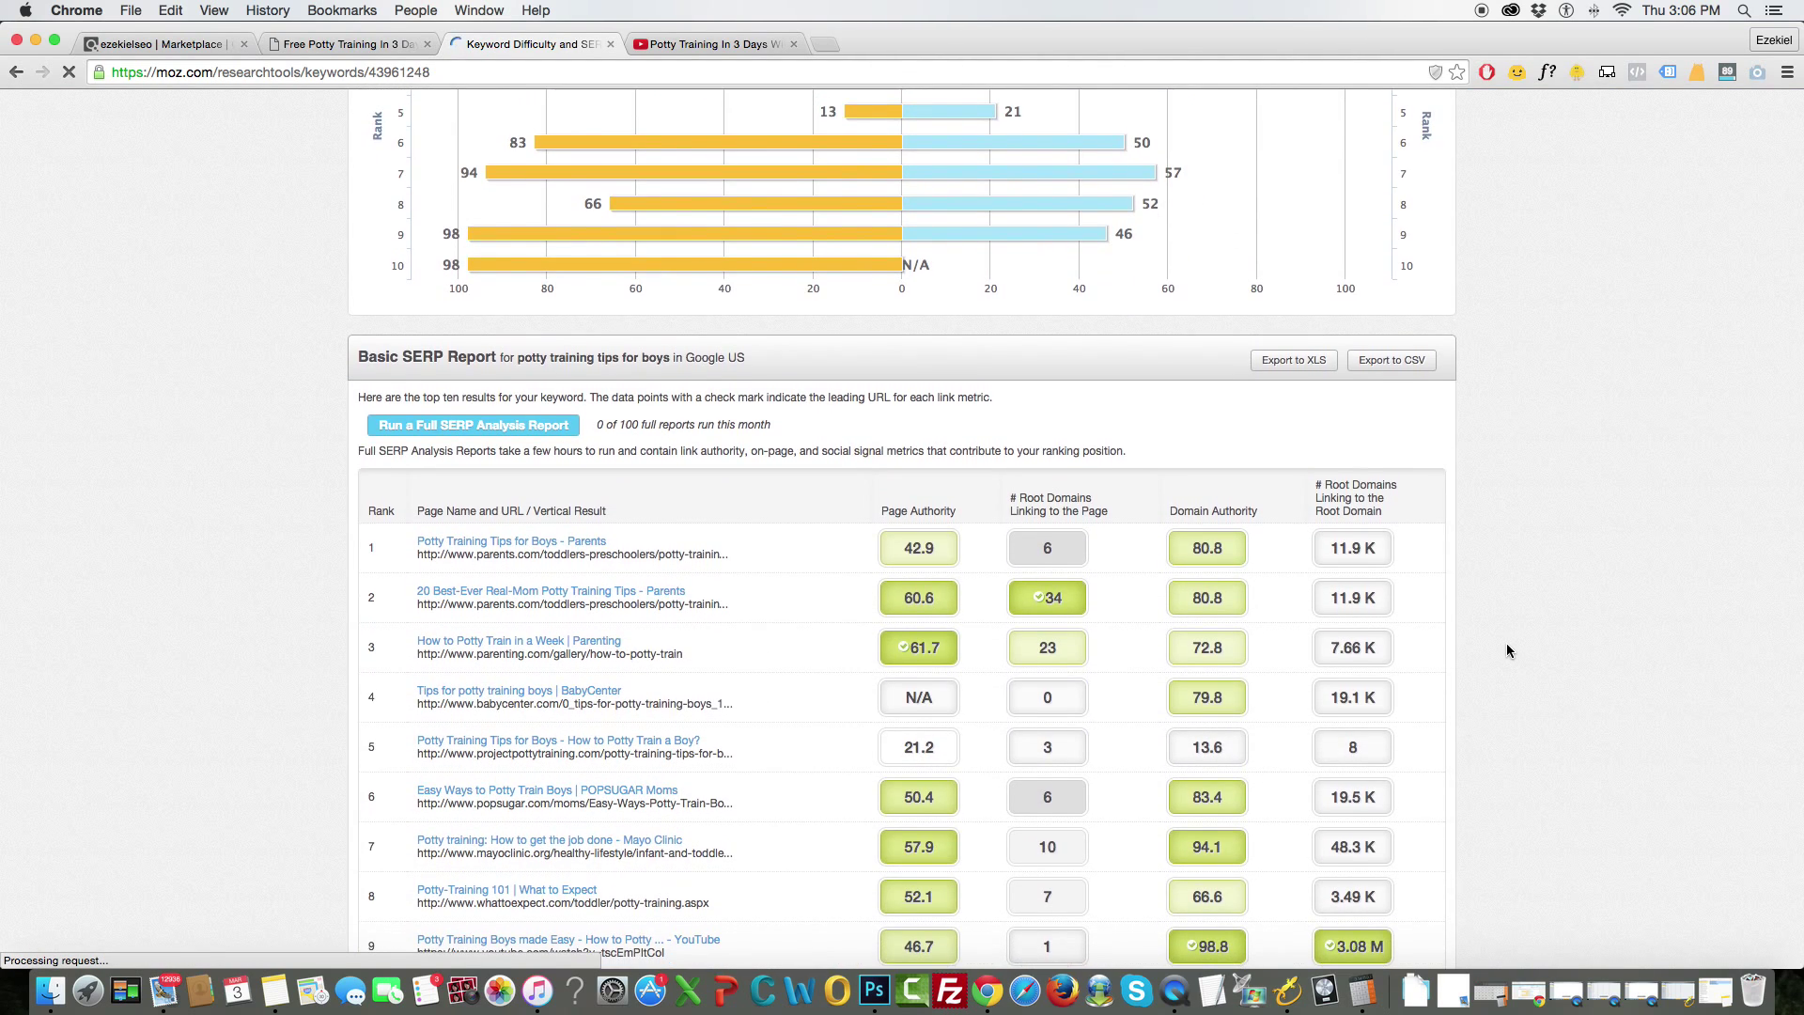
{"action": "scroll", "coordinate": [1507, 648], "scroll_direction": "down", "scroll_amount": 2}
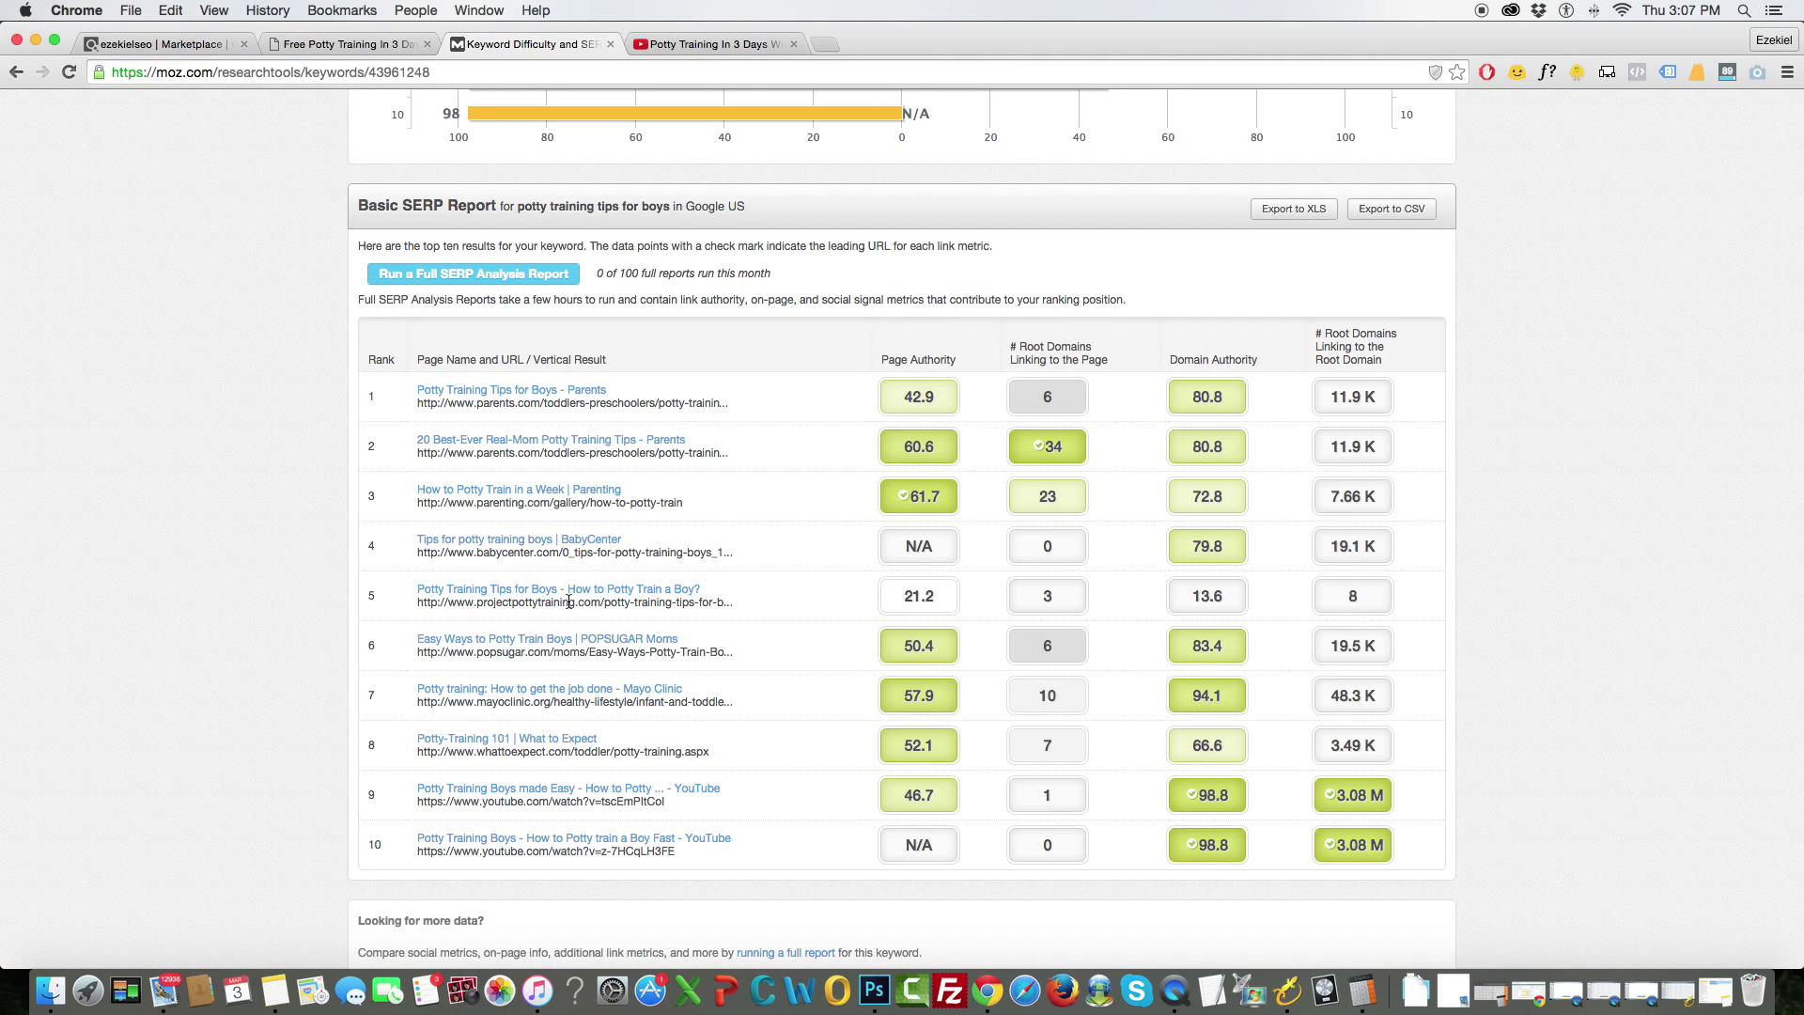
{"action": "triple_click", "coordinate": [570, 601]}
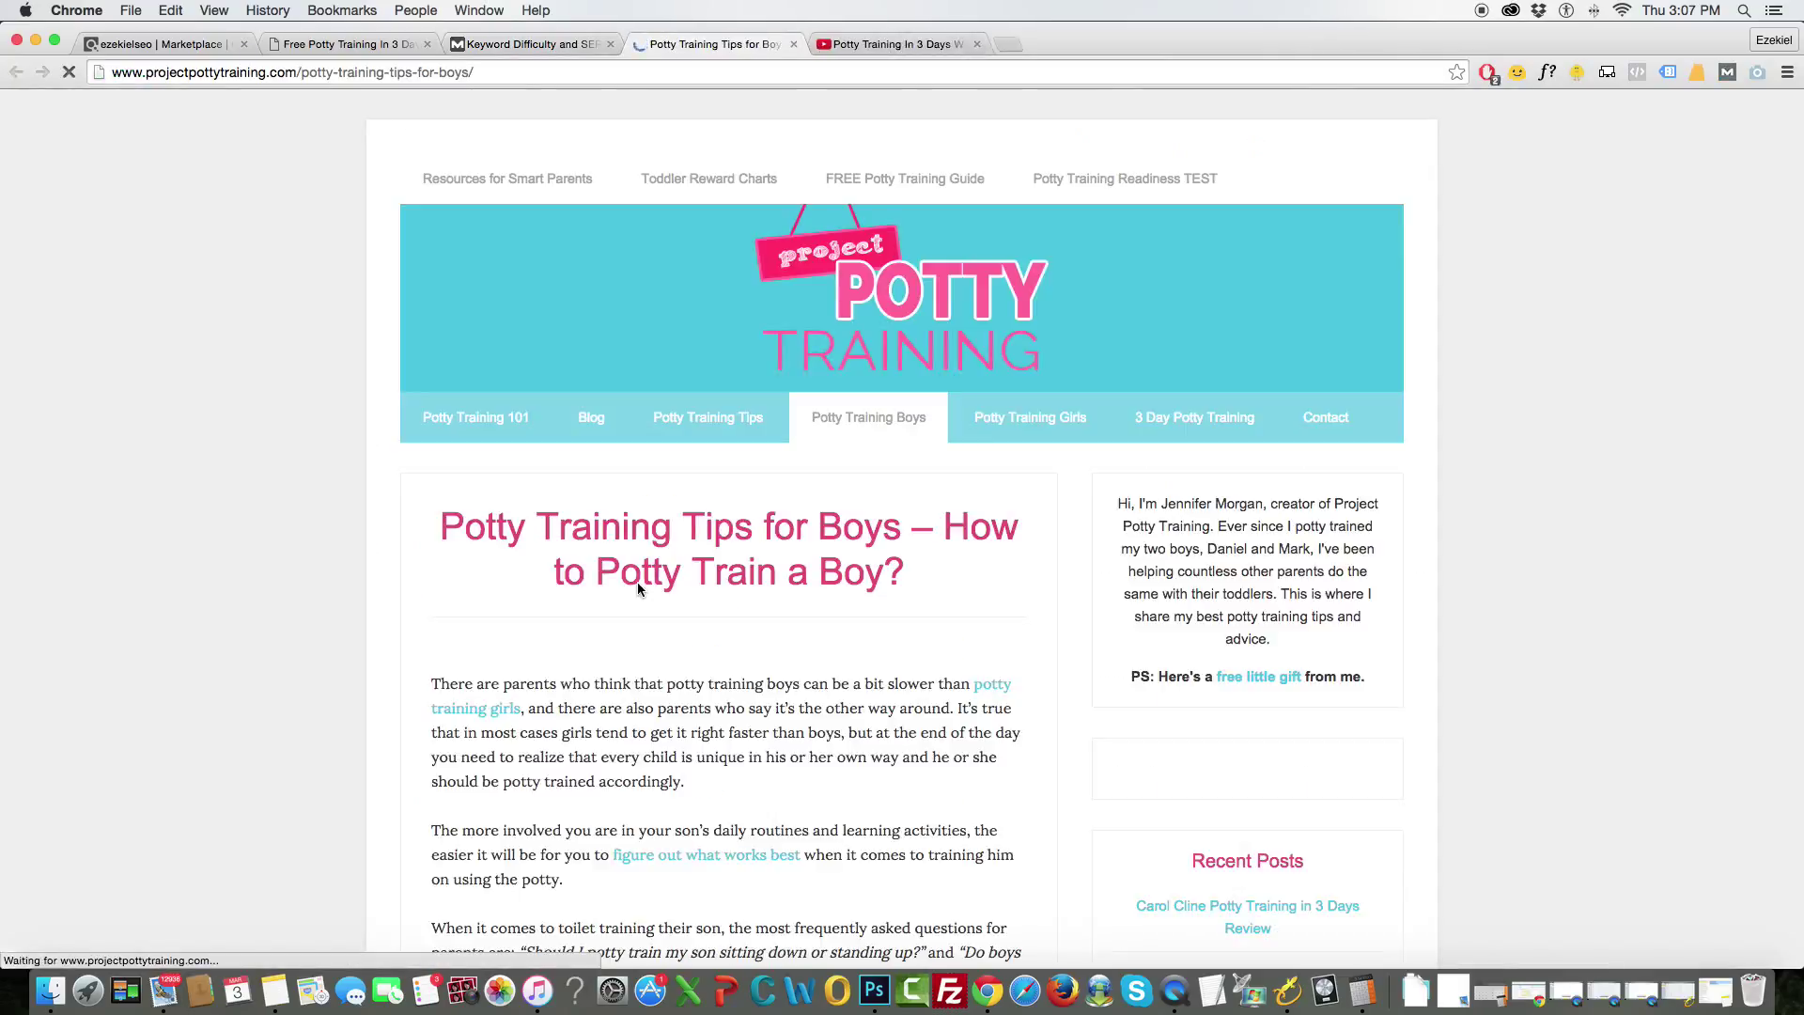
Skim the projectpottytraining.com boys potty training article, then return to the Moz Keyword Difficulty tab.
{"action": "scroll", "coordinate": [648, 582], "scroll_direction": "down", "scroll_amount": 2}
{"action": "scroll", "coordinate": [649, 583], "scroll_direction": "down", "scroll_amount": 7}
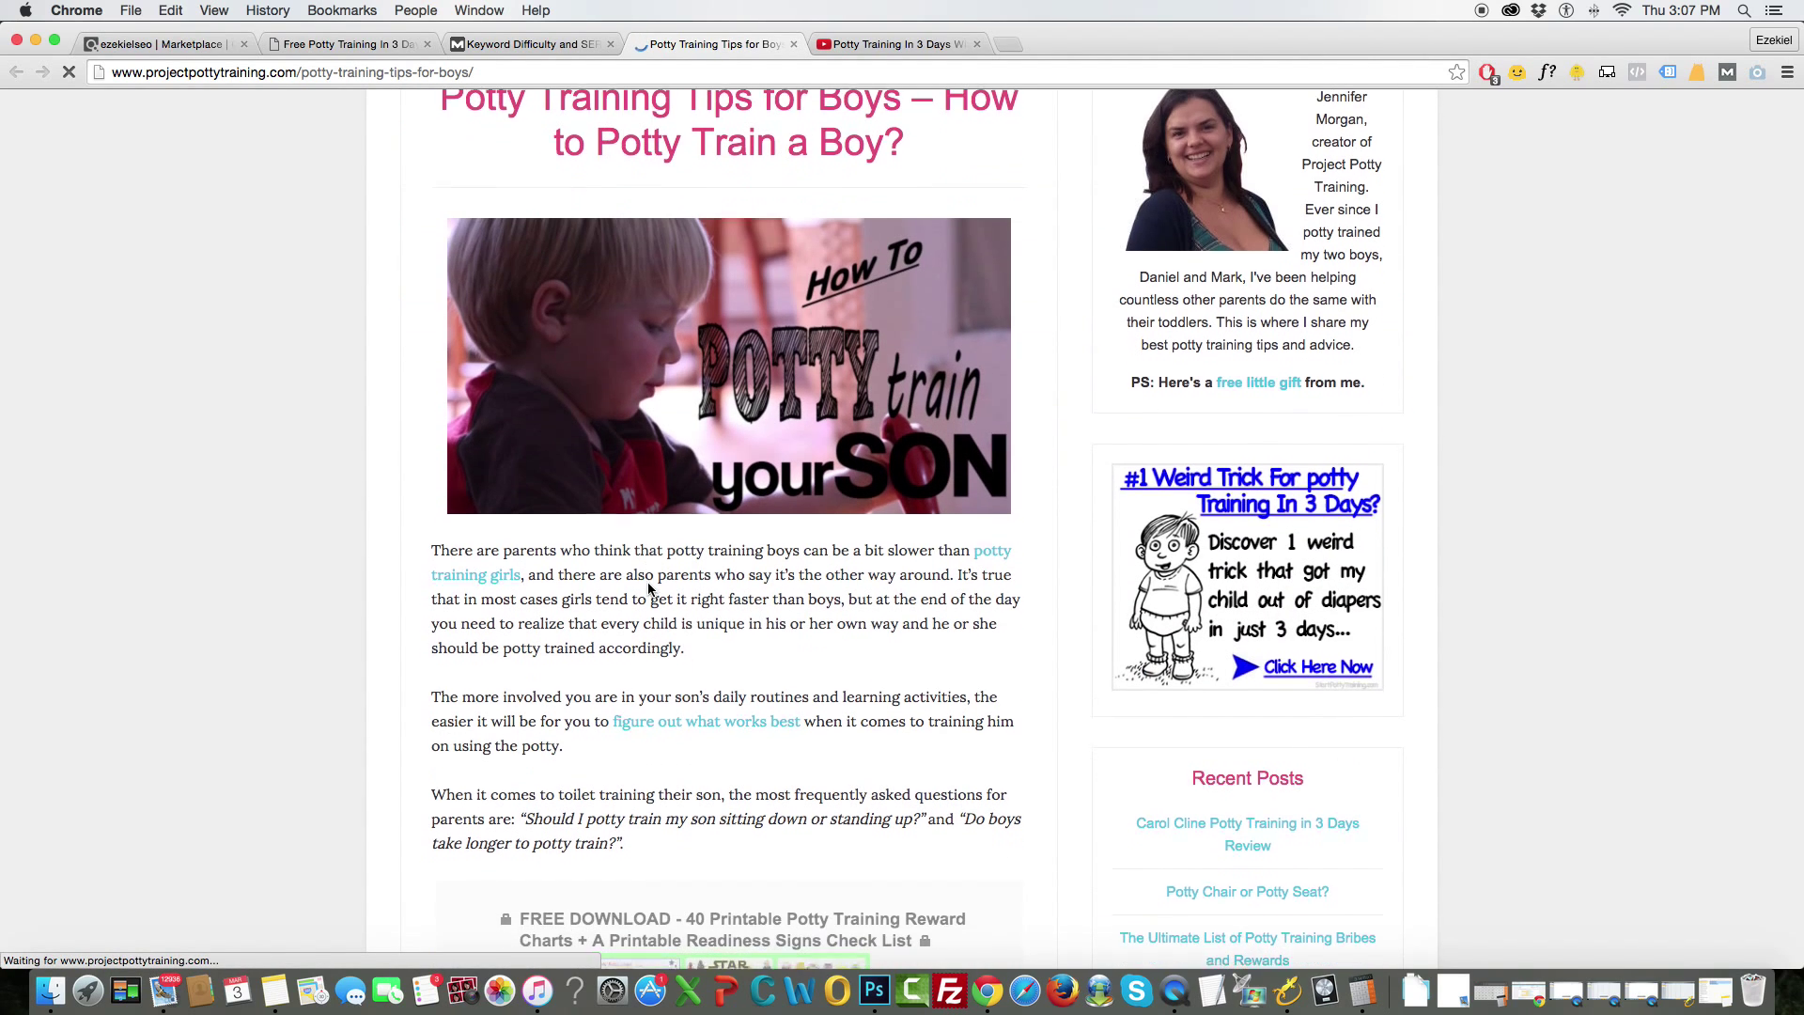
{"action": "scroll", "coordinate": [649, 588], "scroll_direction": "down", "scroll_amount": 10}
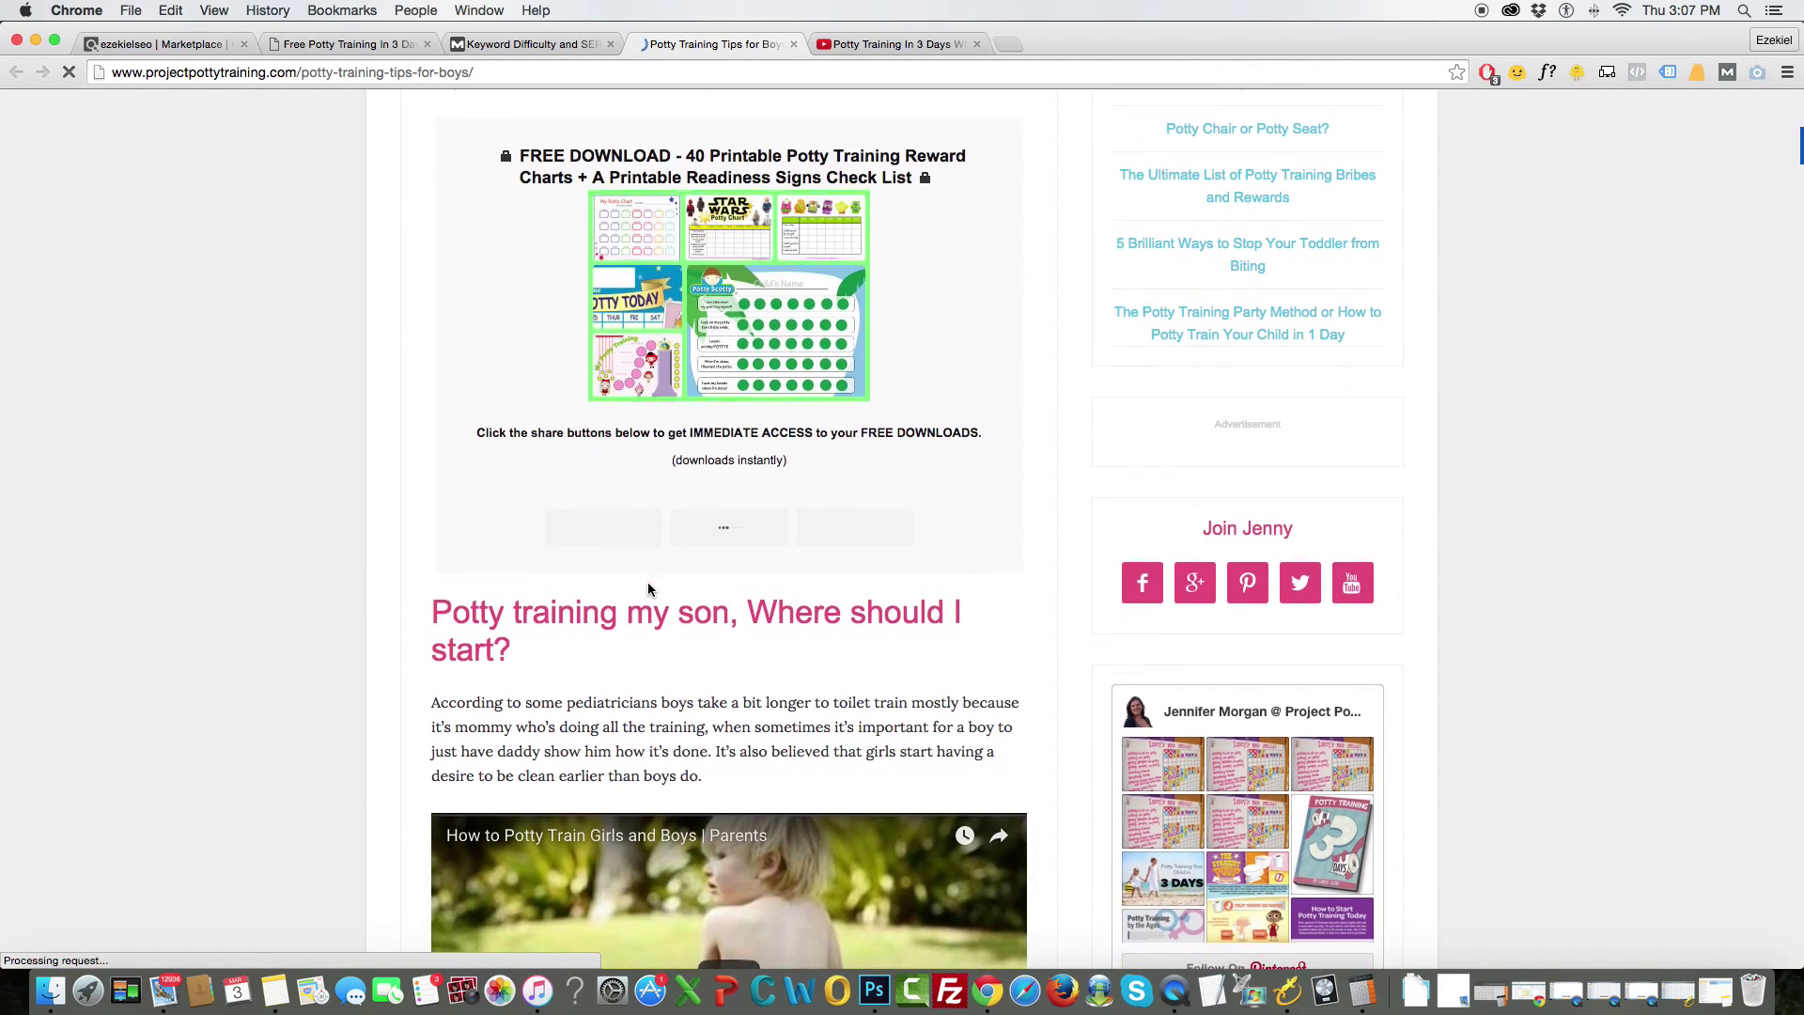
{"action": "scroll", "coordinate": [648, 588], "scroll_direction": "down", "scroll_amount": 15}
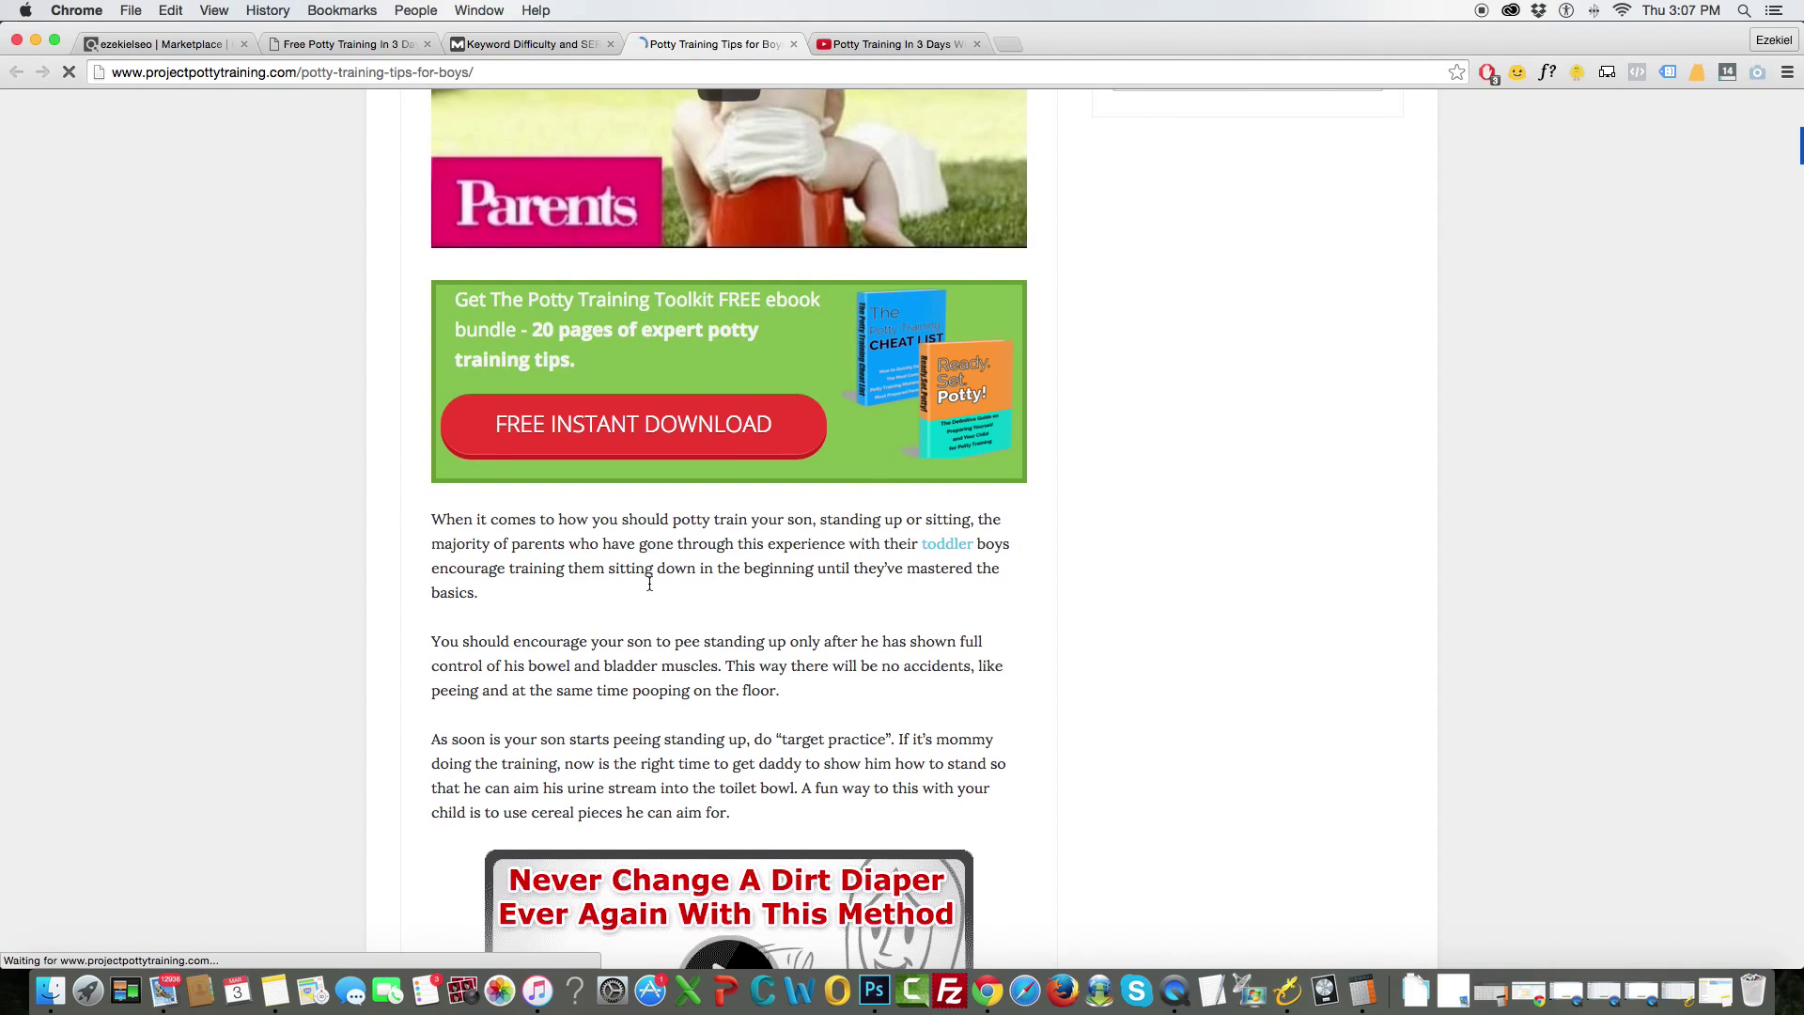
{"action": "scroll", "coordinate": [649, 588], "scroll_direction": "down", "scroll_amount": 8}
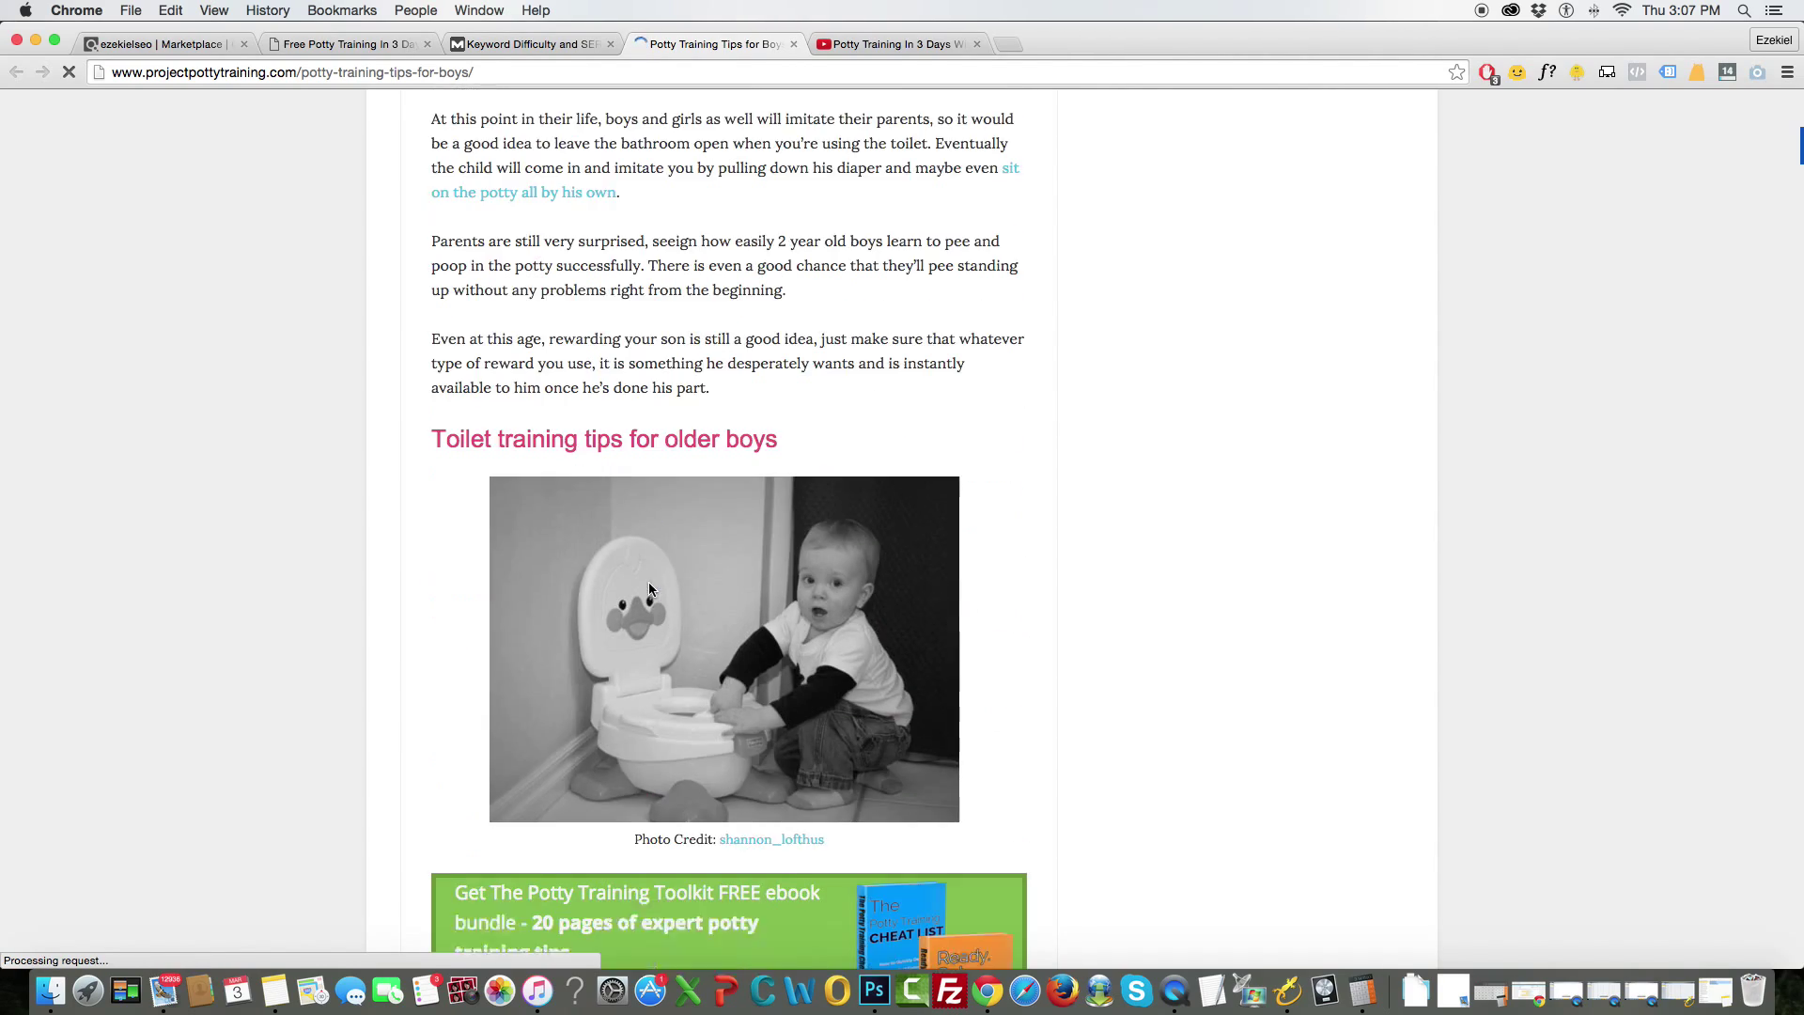
{"action": "scroll", "coordinate": [648, 583], "scroll_direction": "up", "scroll_amount": 20}
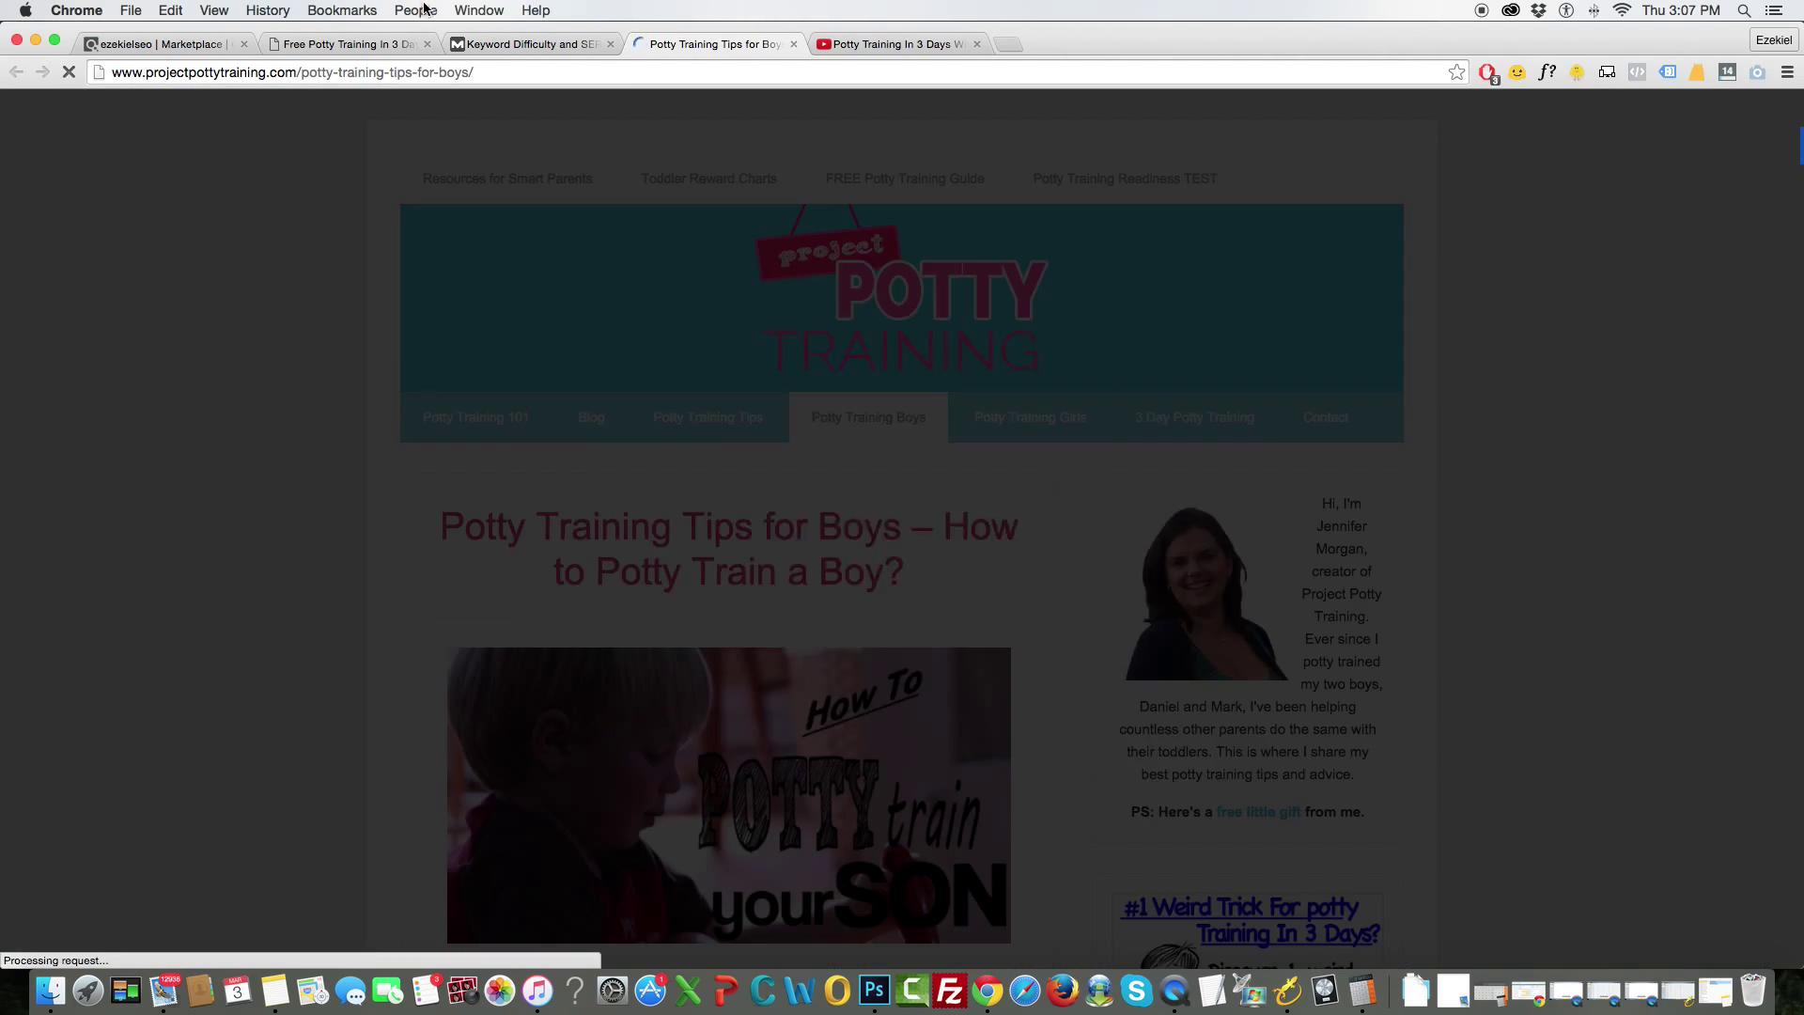
{"action": "left_click", "coordinate": [530, 44]}
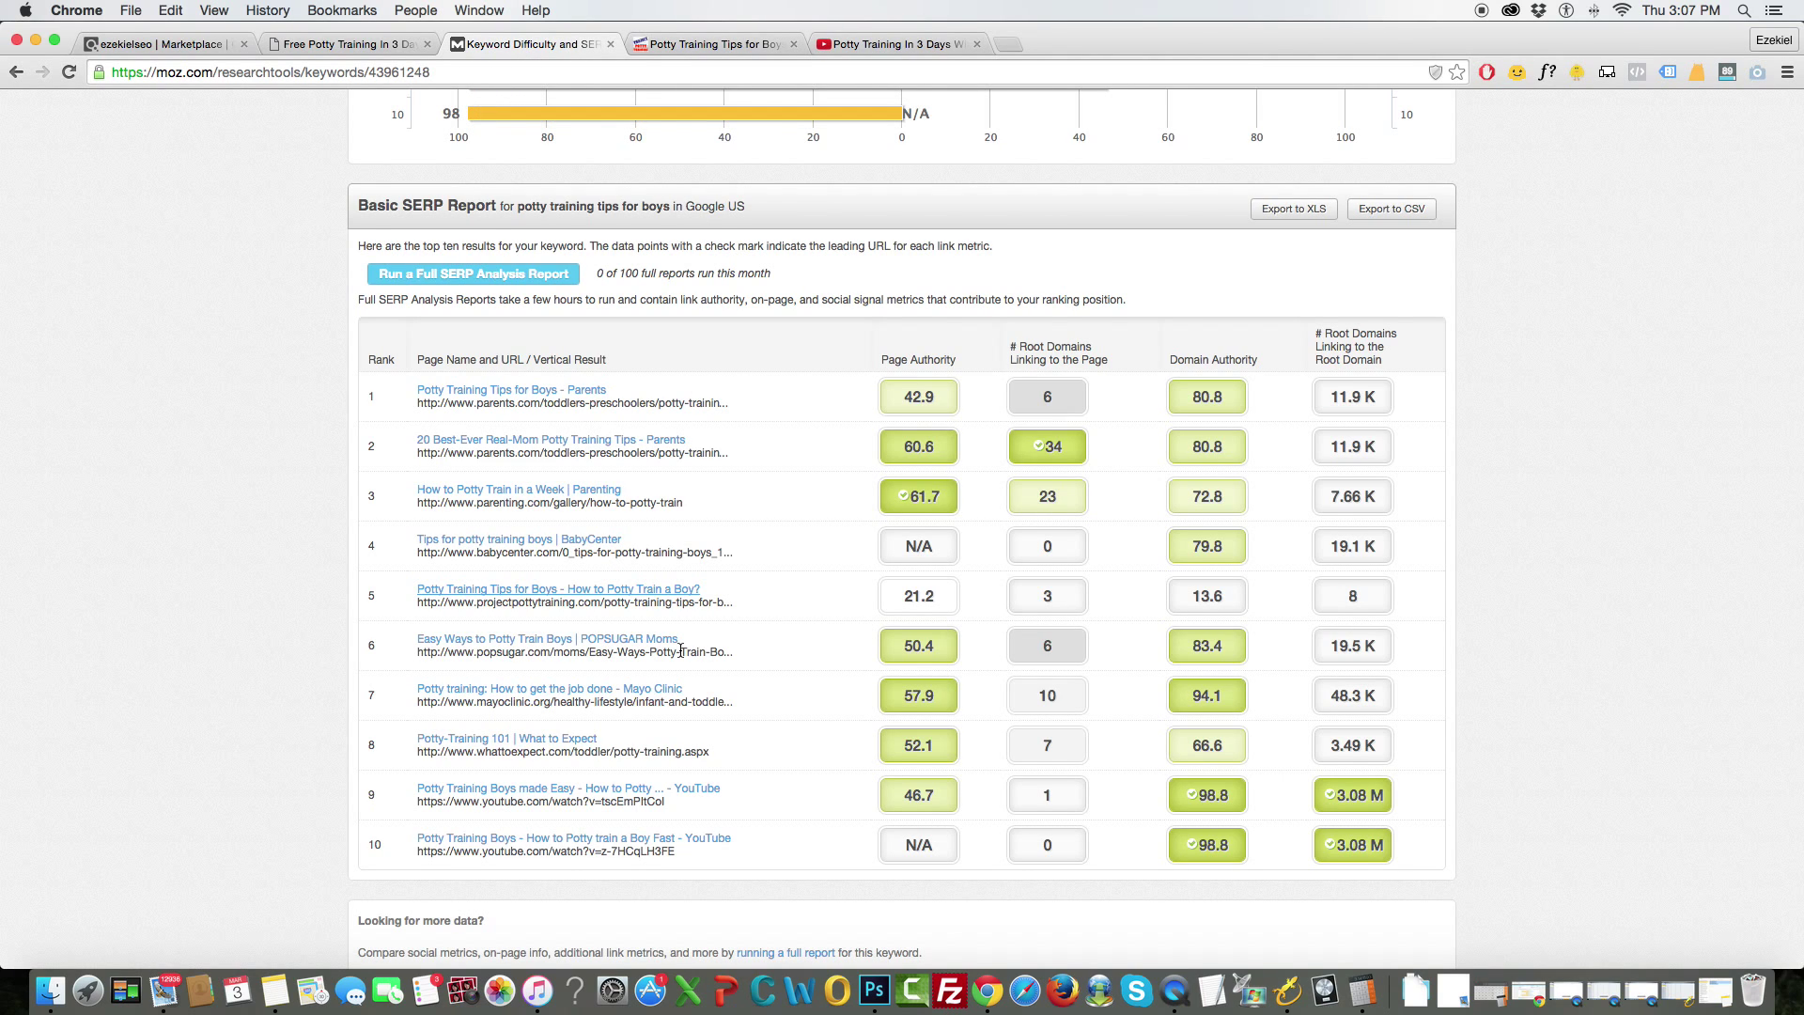
Leave the 'potty training tips for boys' report via the Keyword Difficulty breadcrumb.
{"action": "scroll", "coordinate": [667, 645], "scroll_direction": "up", "scroll_amount": 8}
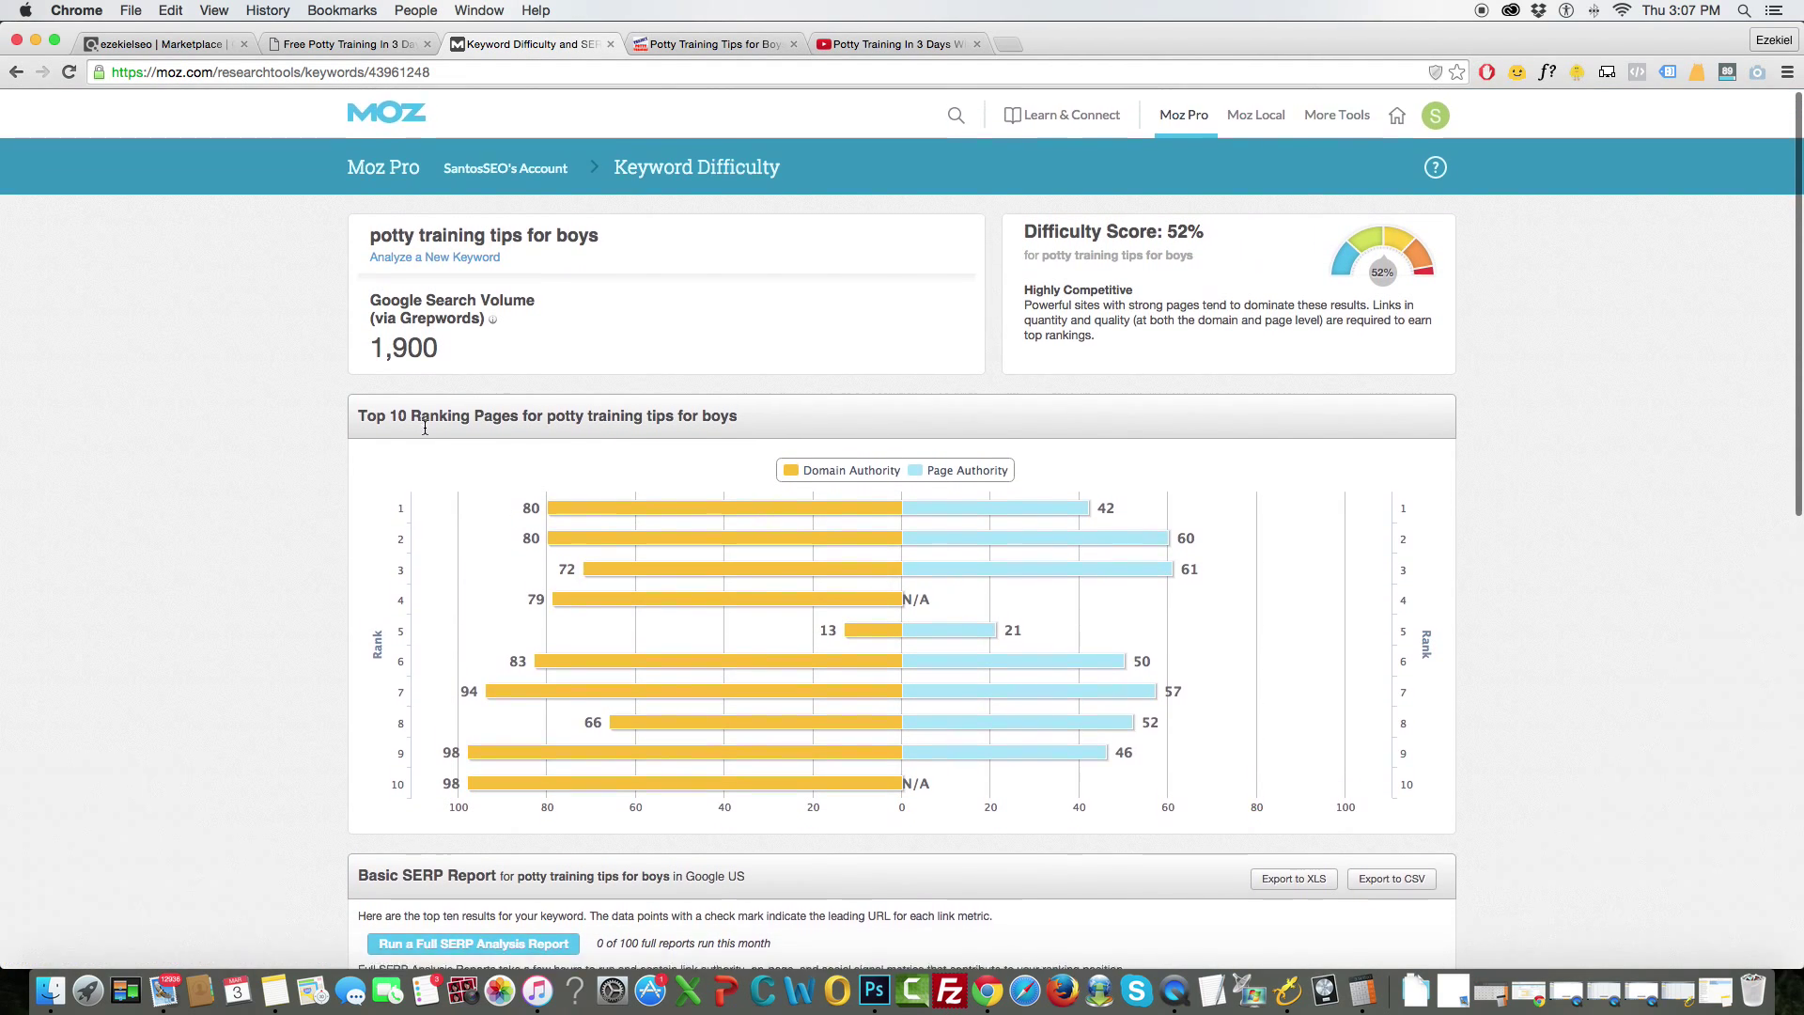
{"action": "scroll", "coordinate": [681, 375], "scroll_direction": "down", "scroll_amount": 1}
{"action": "left_click", "coordinate": [698, 138]}
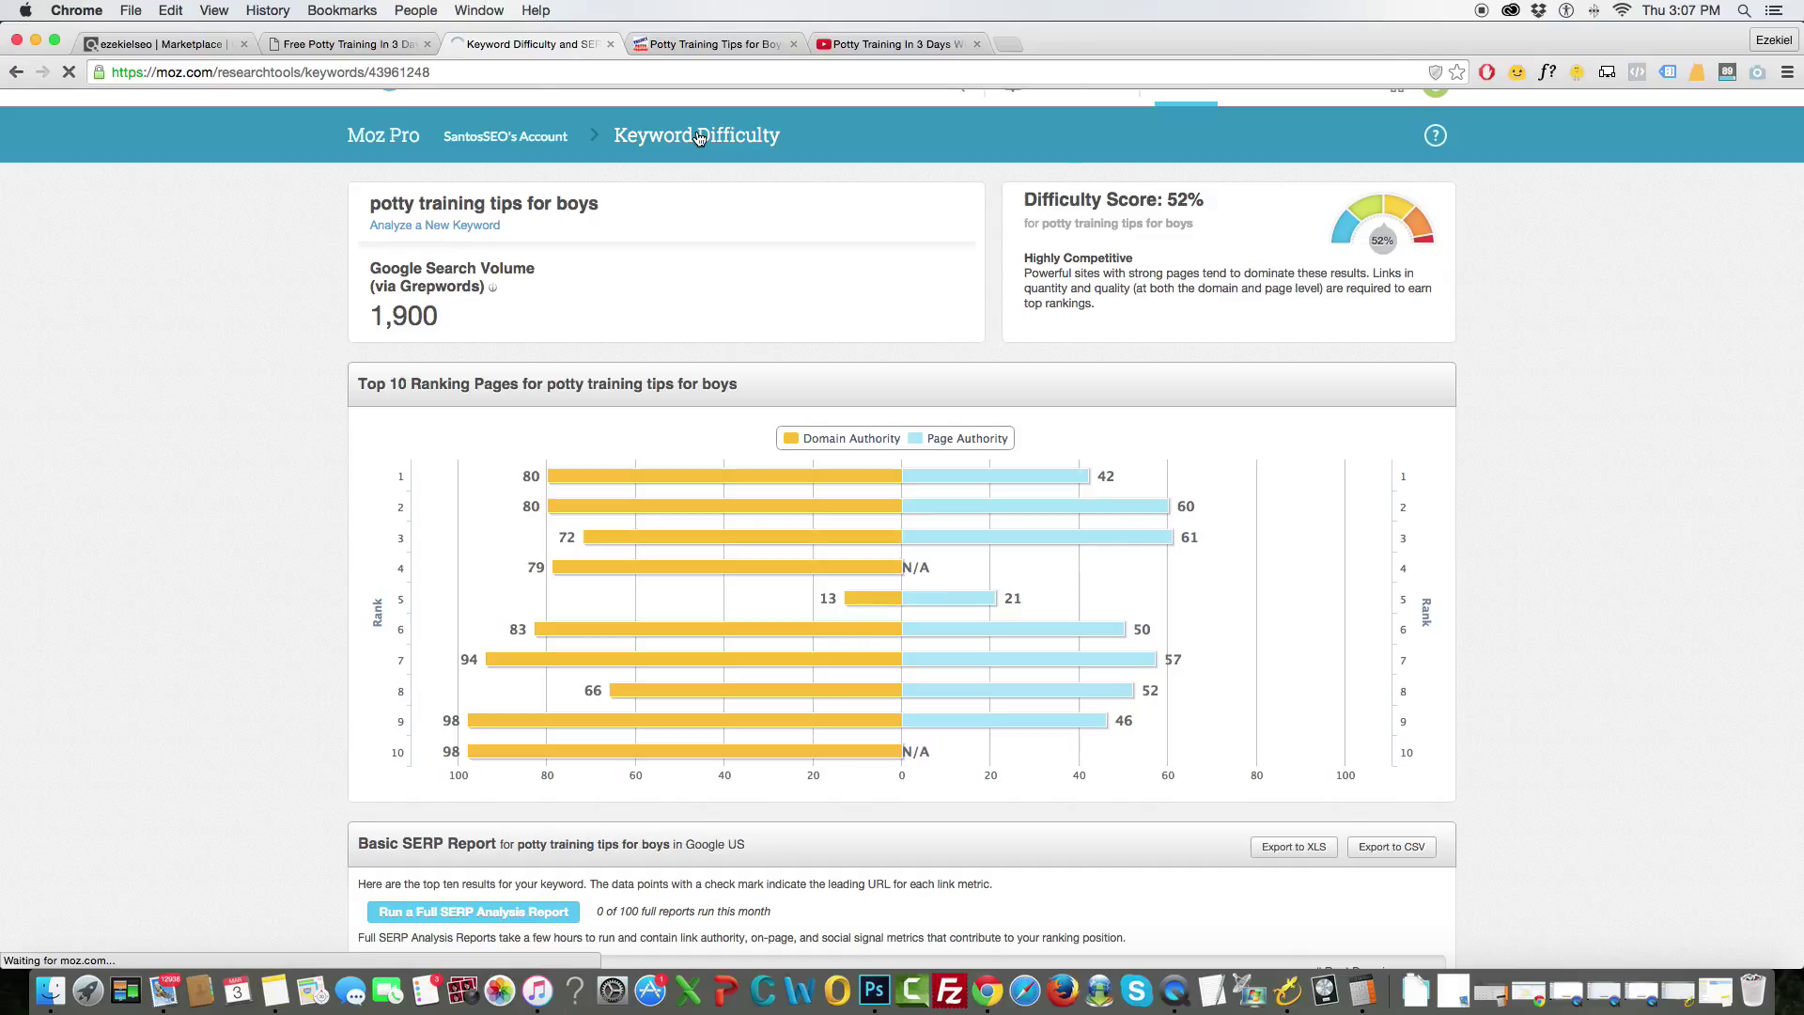